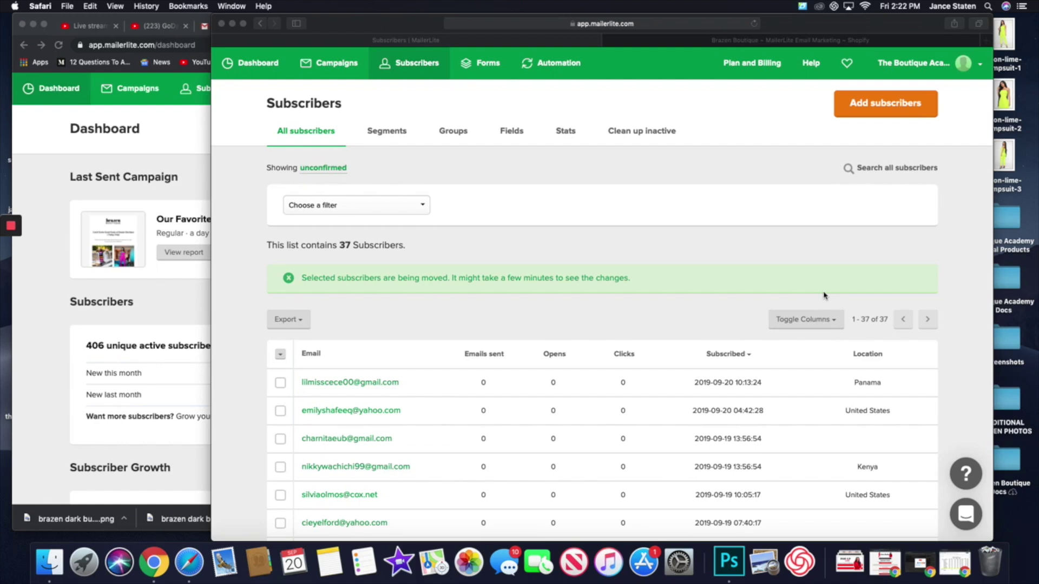
- Bring up the Shopify Apps page listing MailerLite Email Marketing as an installed app
click(782, 41)
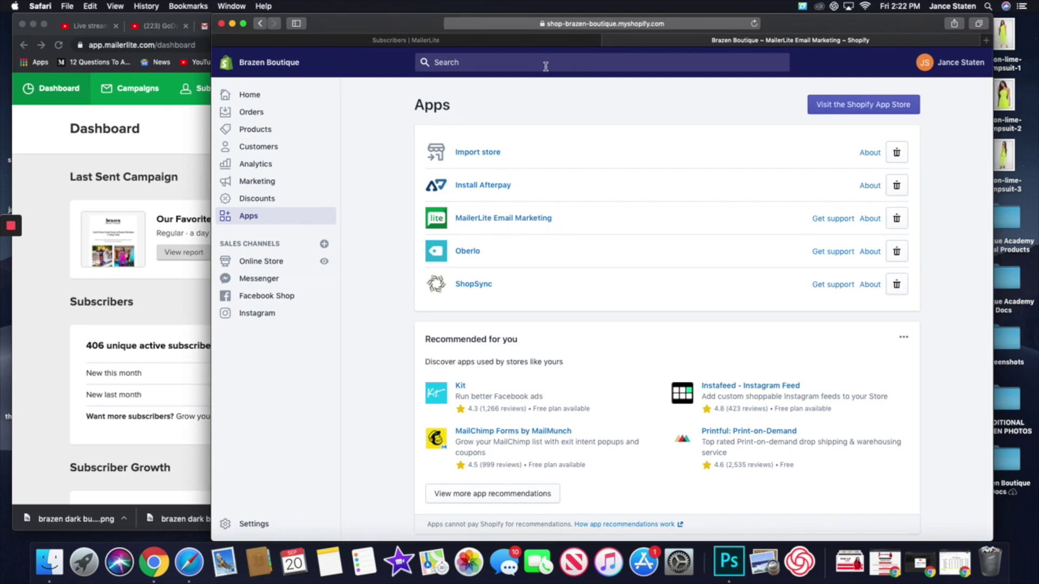
click(47, 269)
- Return to the MailerLite dashboard showing 406 active subscribers and the 16.79% open rate
click(862, 26)
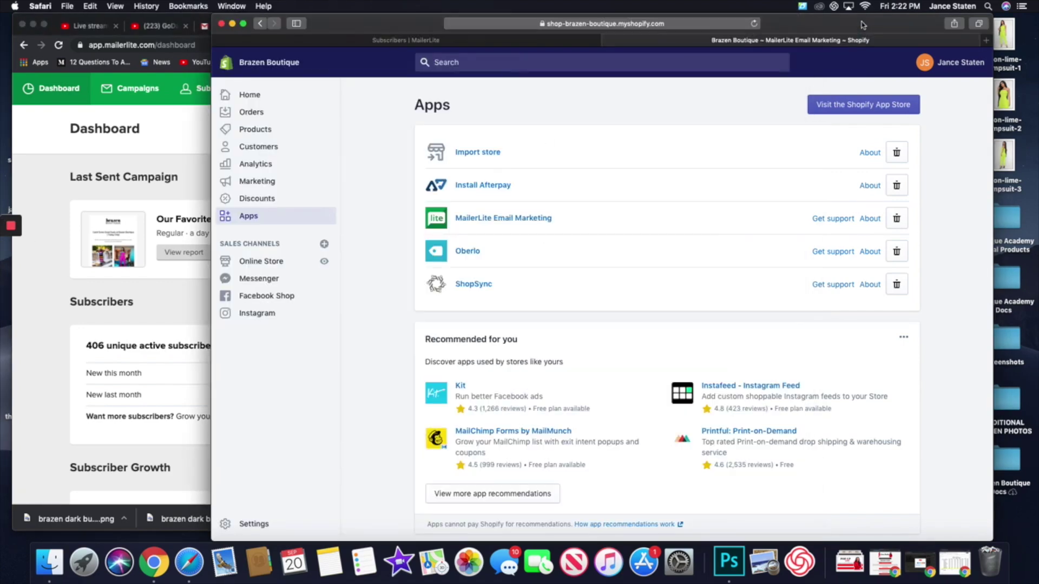
click(414, 42)
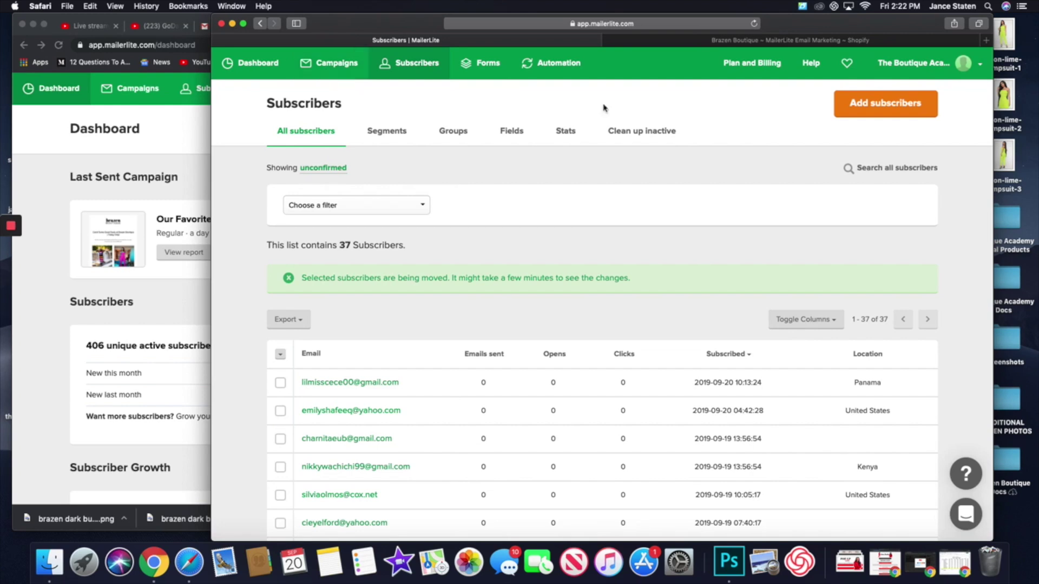
click(193, 130)
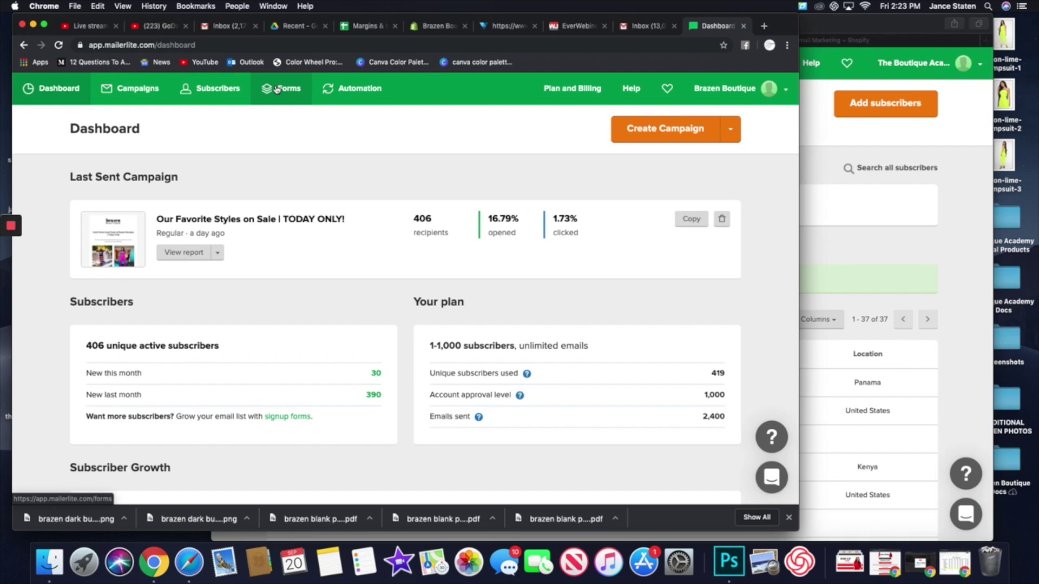
- Open Landing Pages in both MailerLite accounts and preview 'Boutique Academy Links'
click(276, 89)
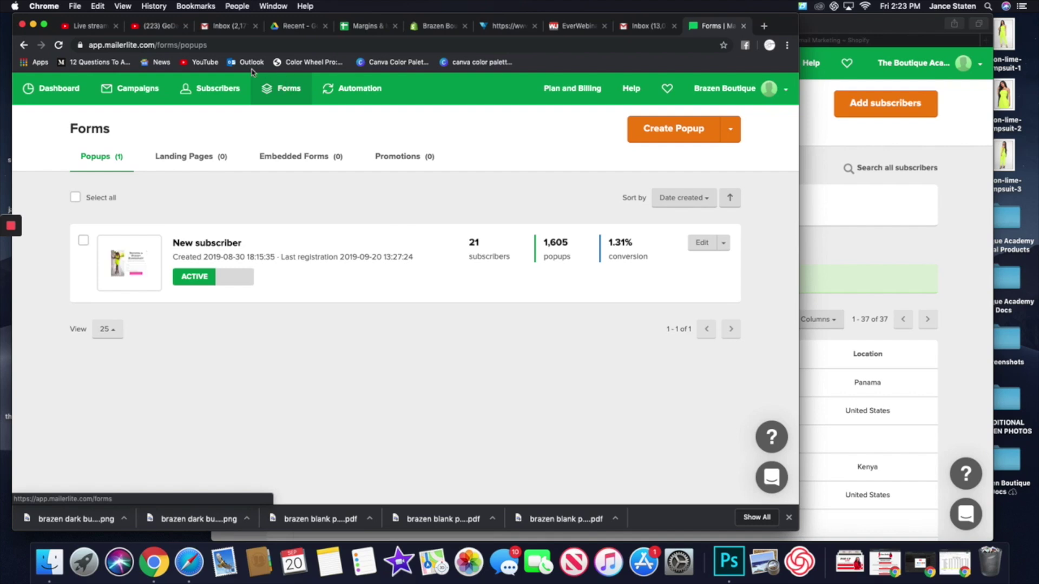
click(203, 163)
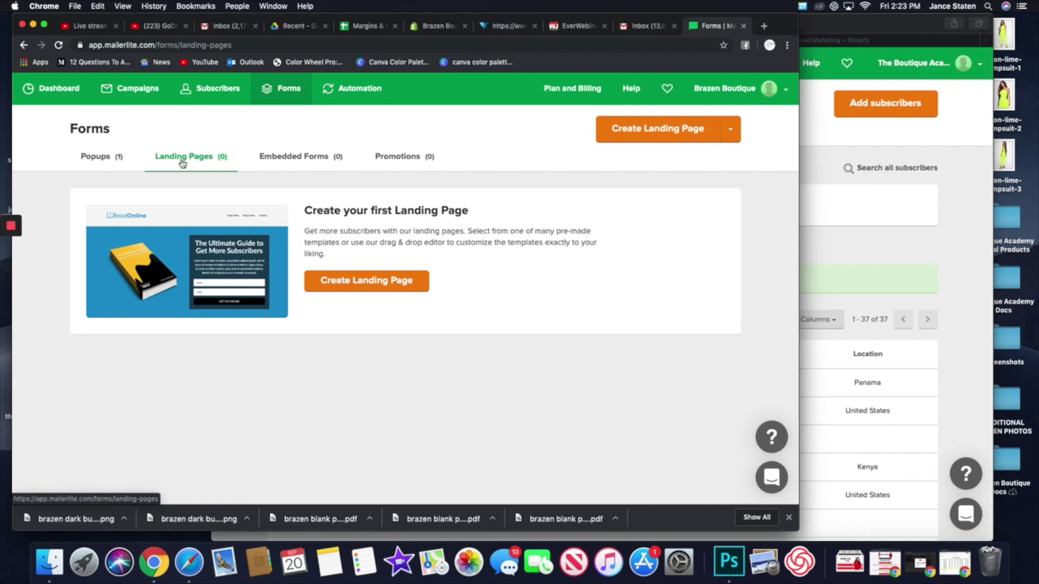
click(965, 271)
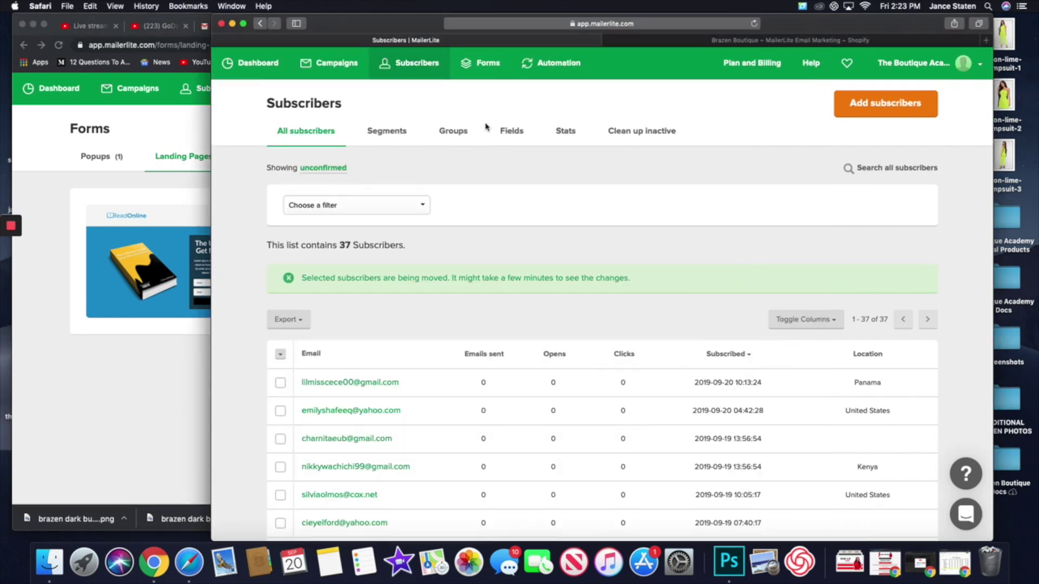
click(486, 76)
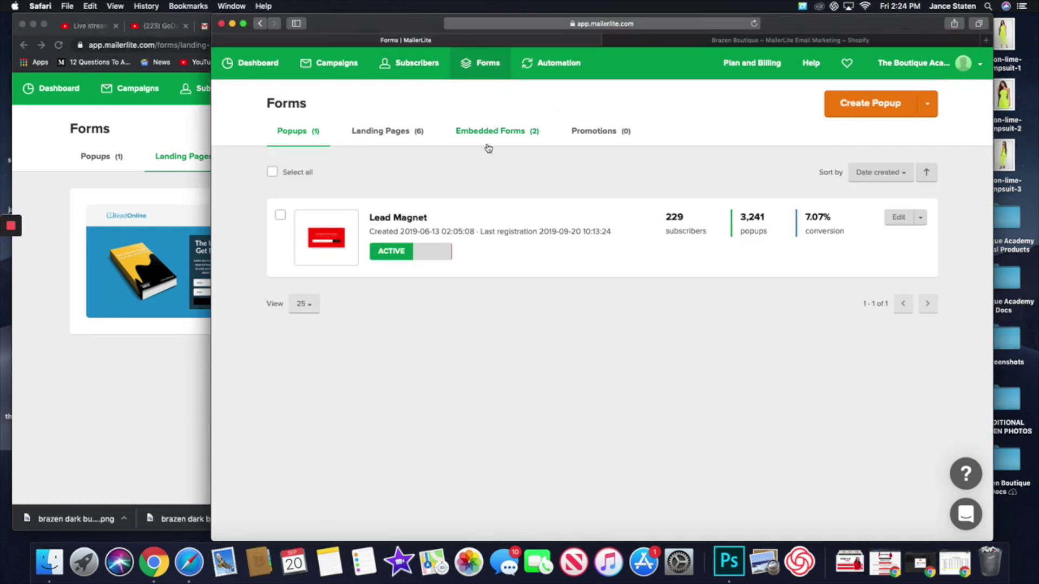
click(394, 133)
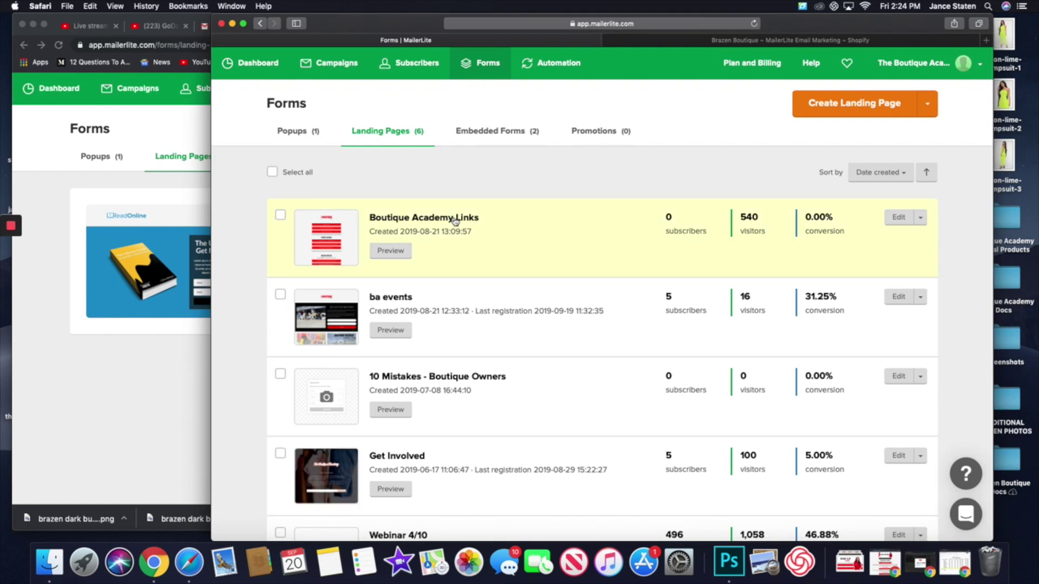
click(403, 255)
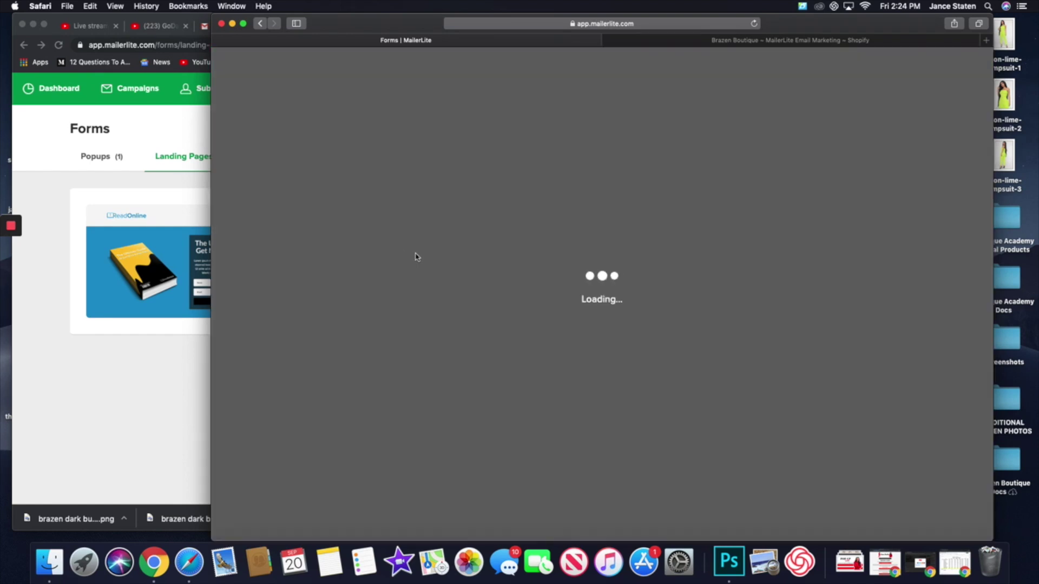
- Scroll through the Boutique Academy Links preview, briefly checking the Shopify Apps page
scroll(483, 265, down, 10)
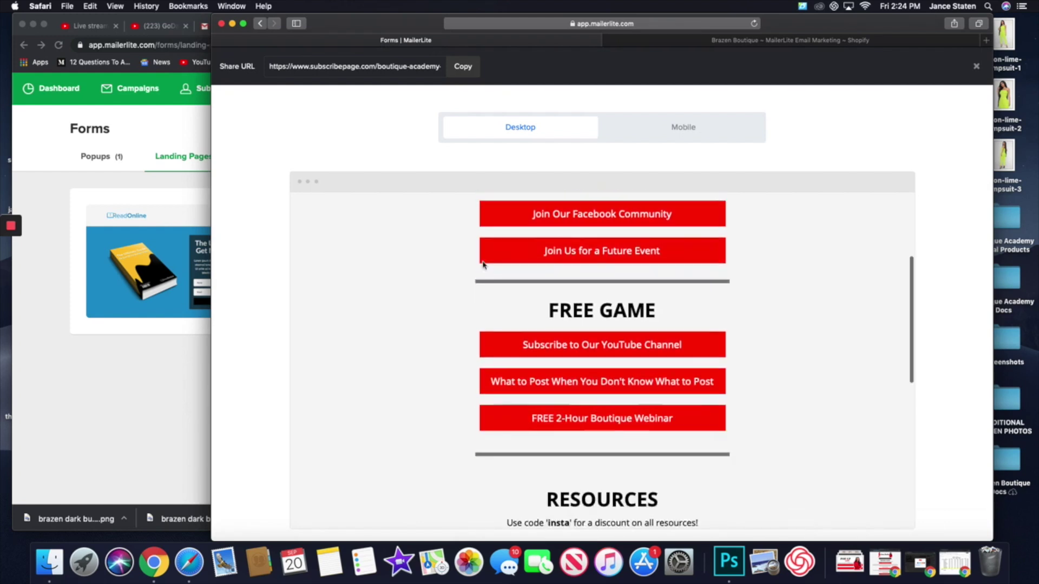
scroll(483, 265, down, 5)
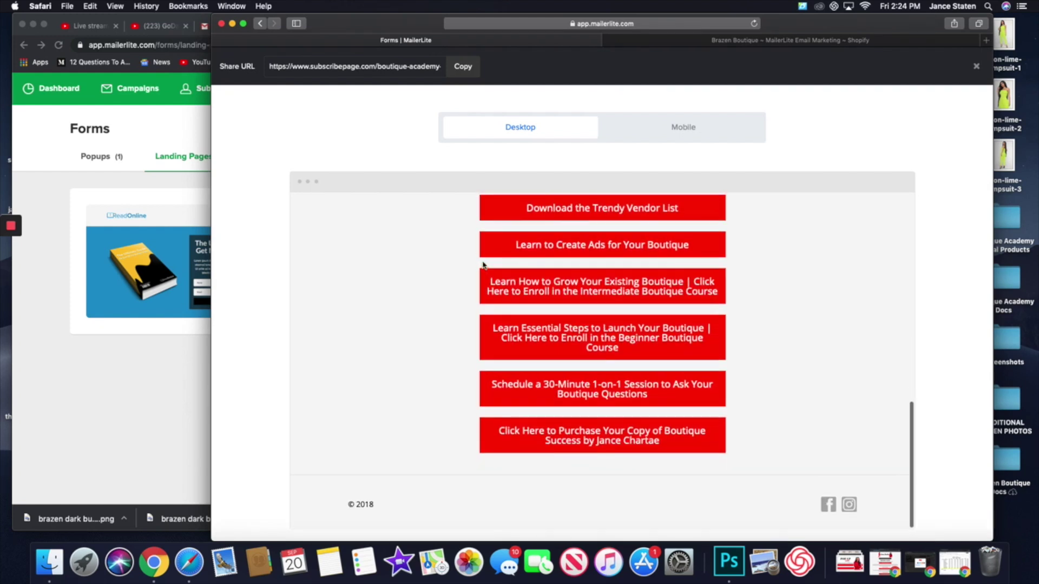
scroll(560, 363, up, 8)
scroll(560, 364, up, 6)
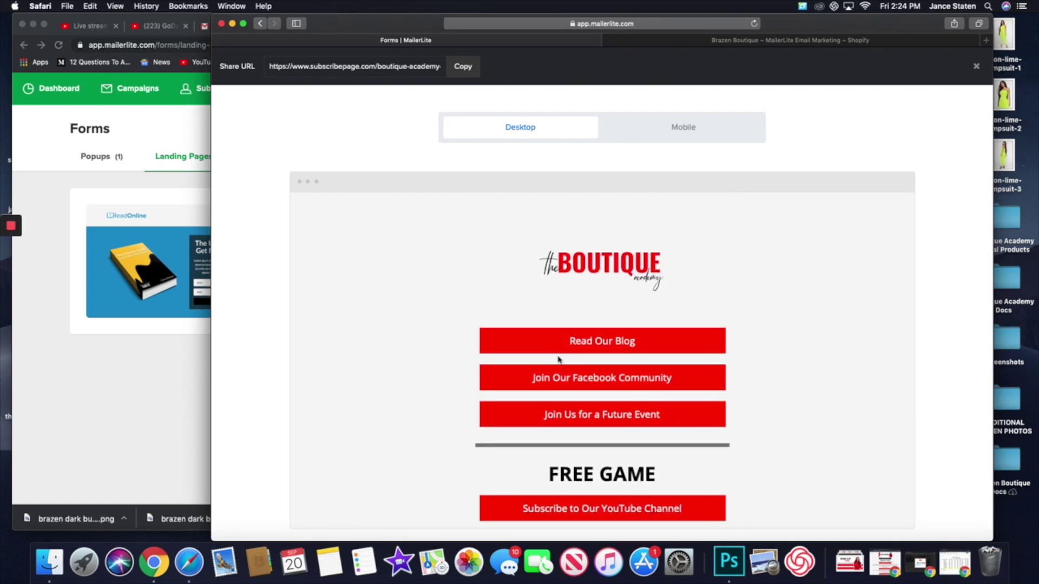
click(728, 40)
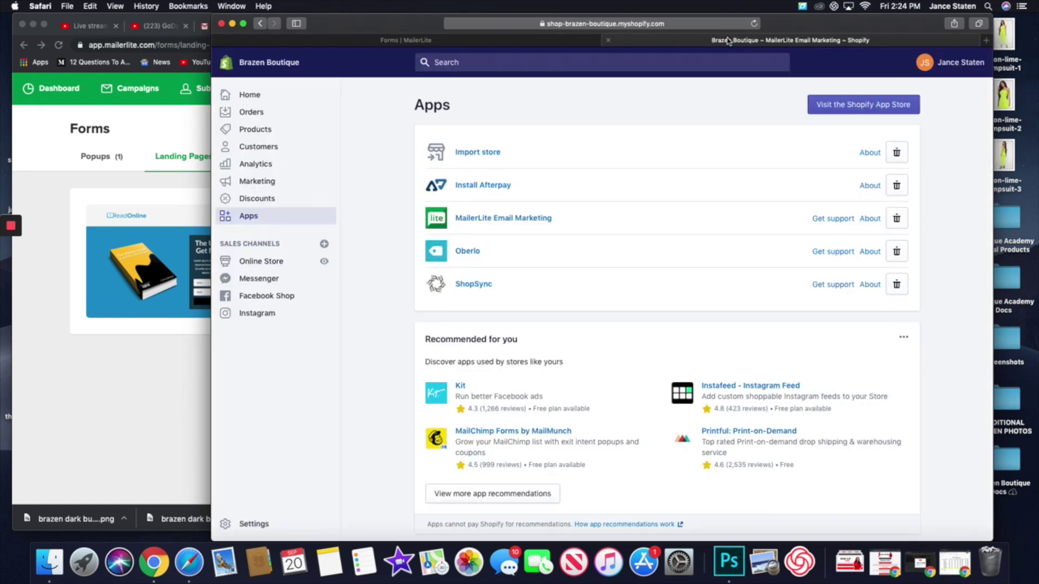
click(493, 41)
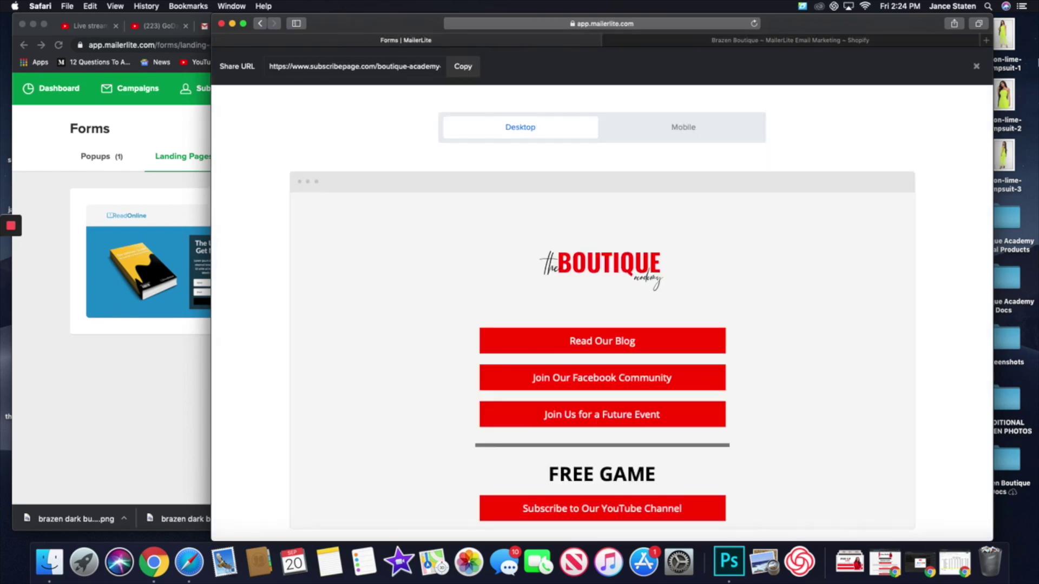
- Close the preview and open the 'Join The Boutique Academy!' landing page settings
click(977, 66)
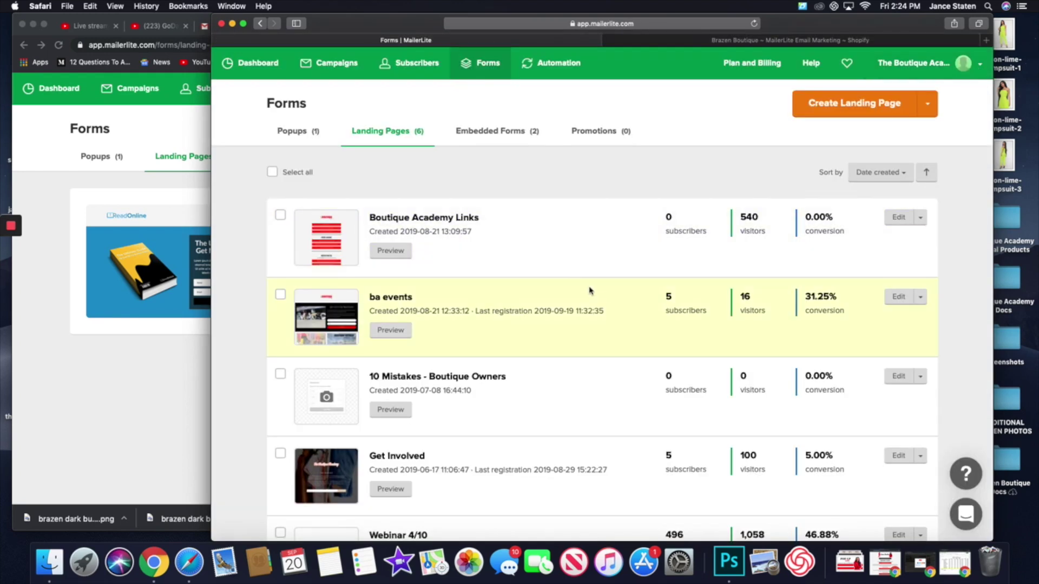
scroll(590, 291, down, 5)
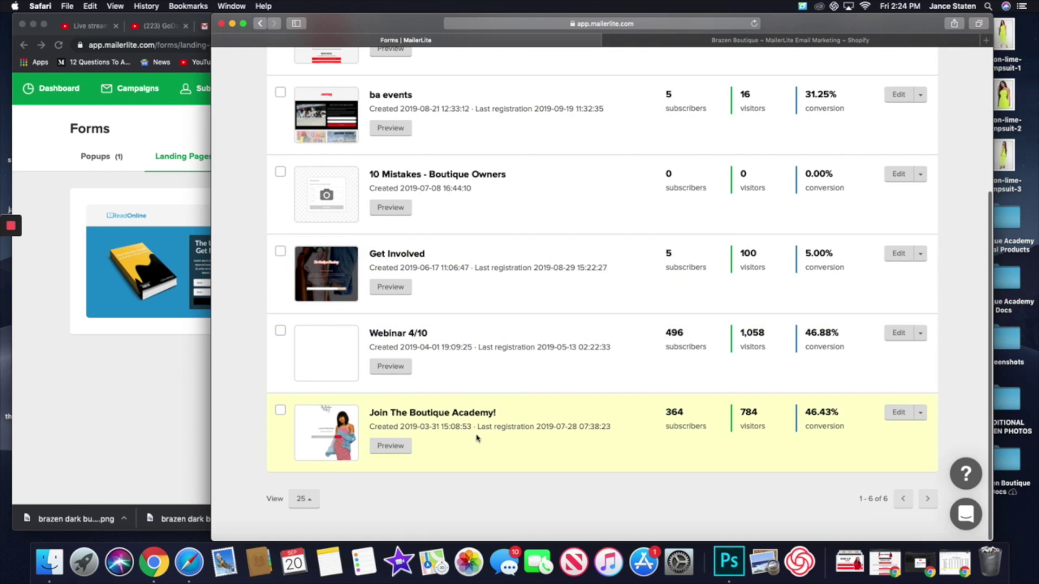
click(437, 413)
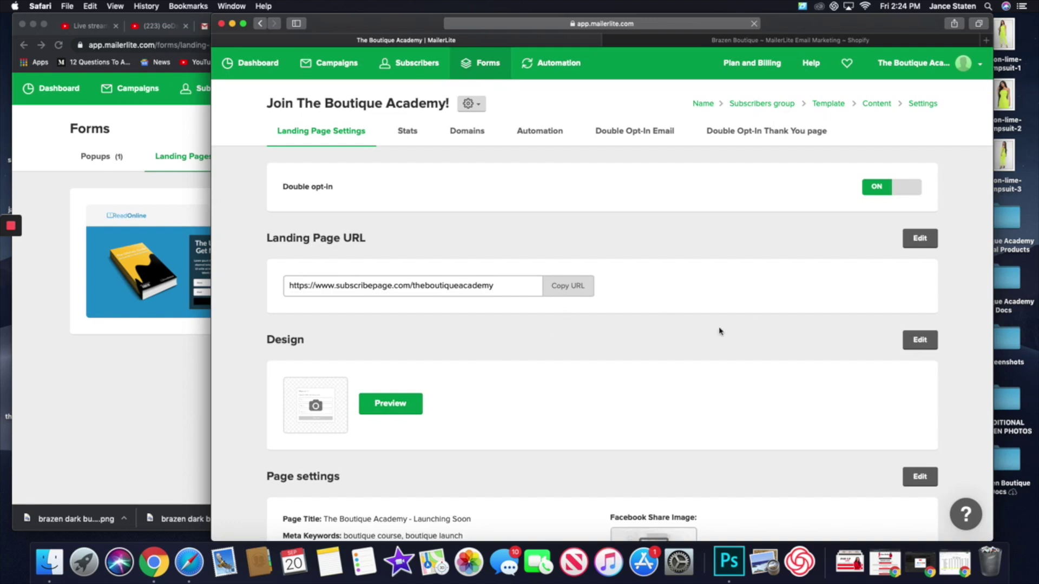
click(409, 407)
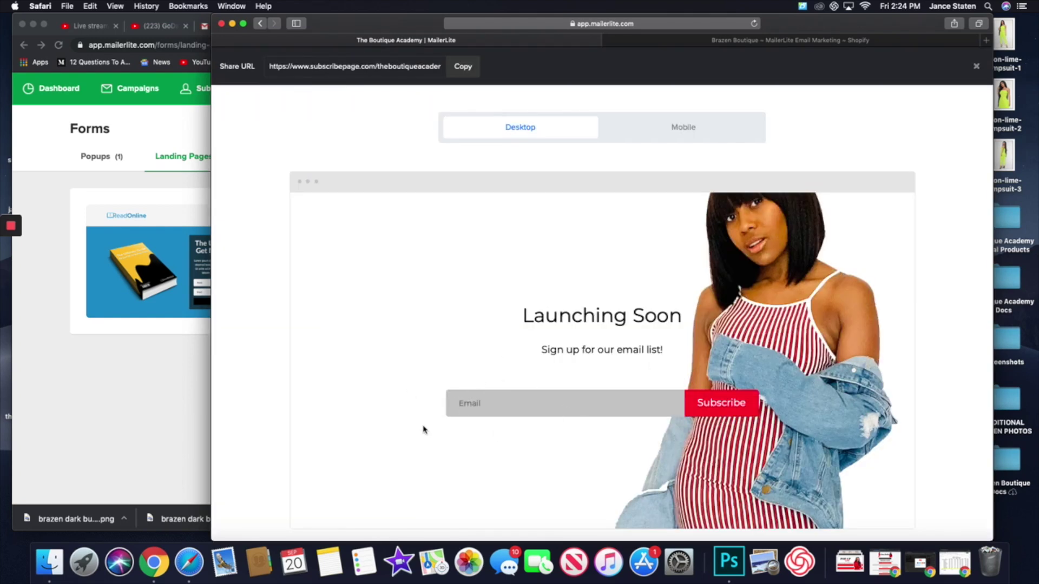
click(694, 138)
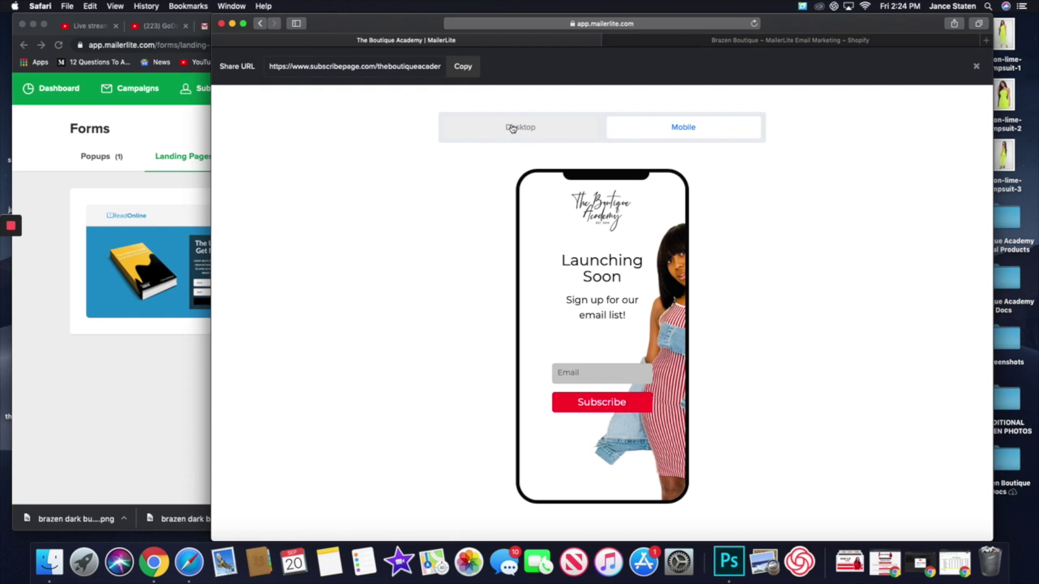
click(513, 129)
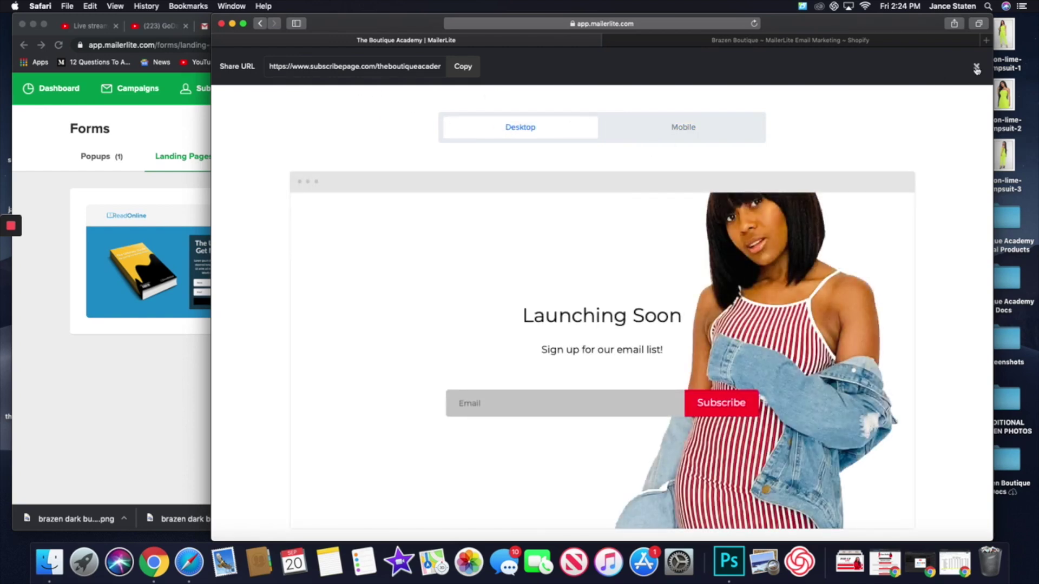
click(976, 66)
- Create a landing page named 'test' in the 'Email Subscribers from website form' group
click(199, 344)
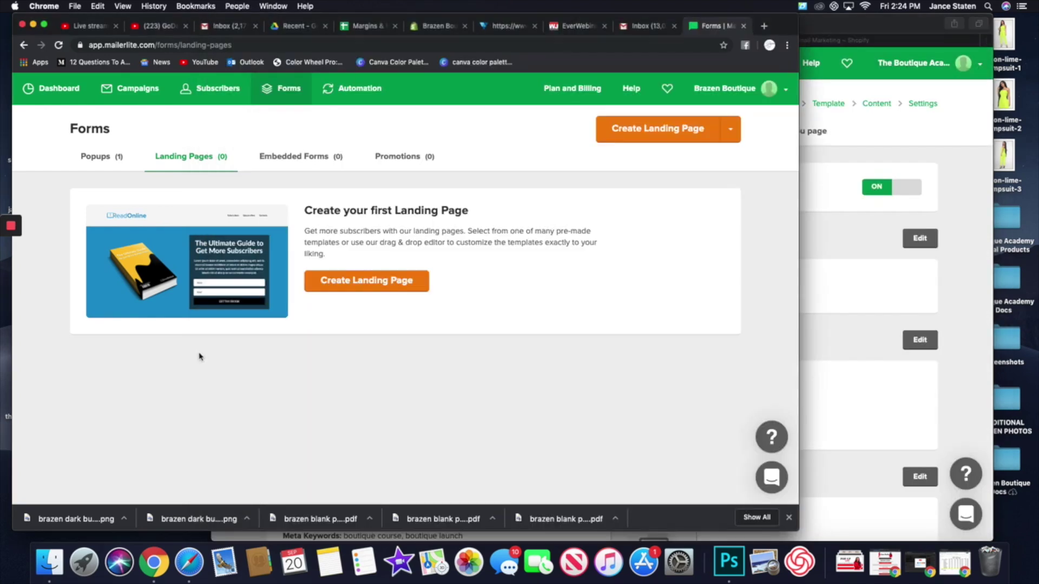
click(659, 138)
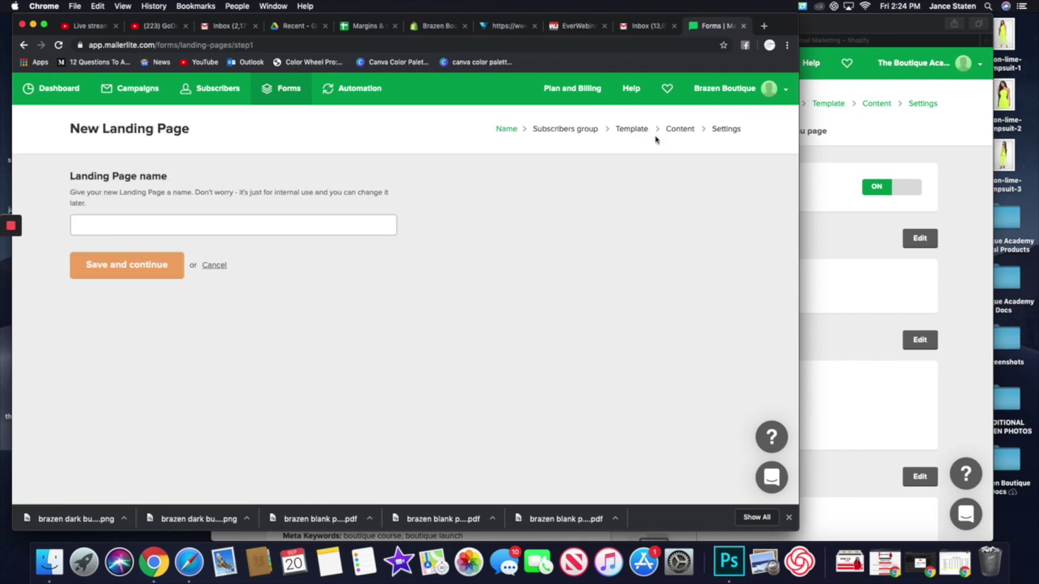
click(311, 221)
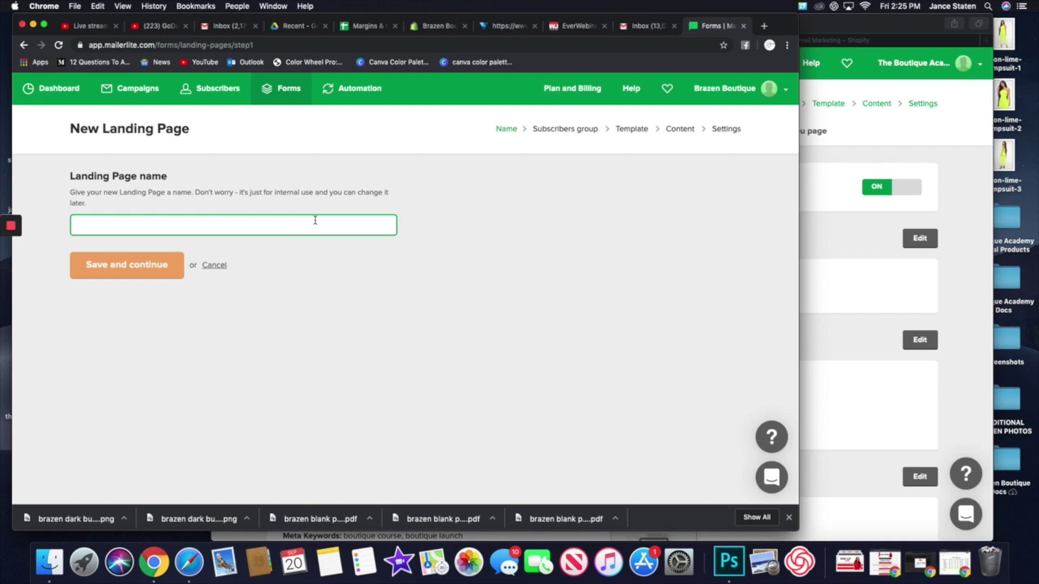
text(test)
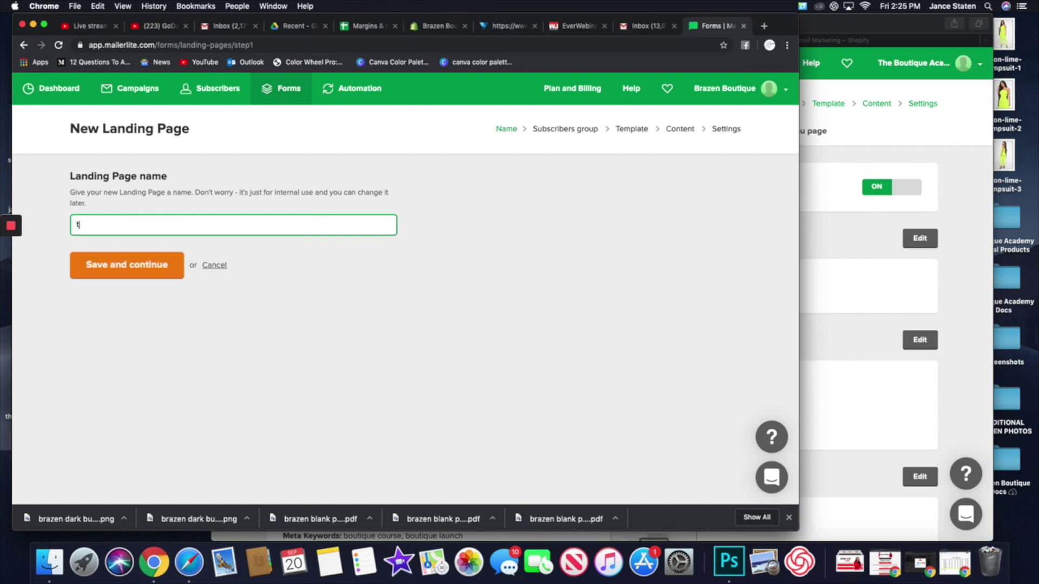
click(151, 275)
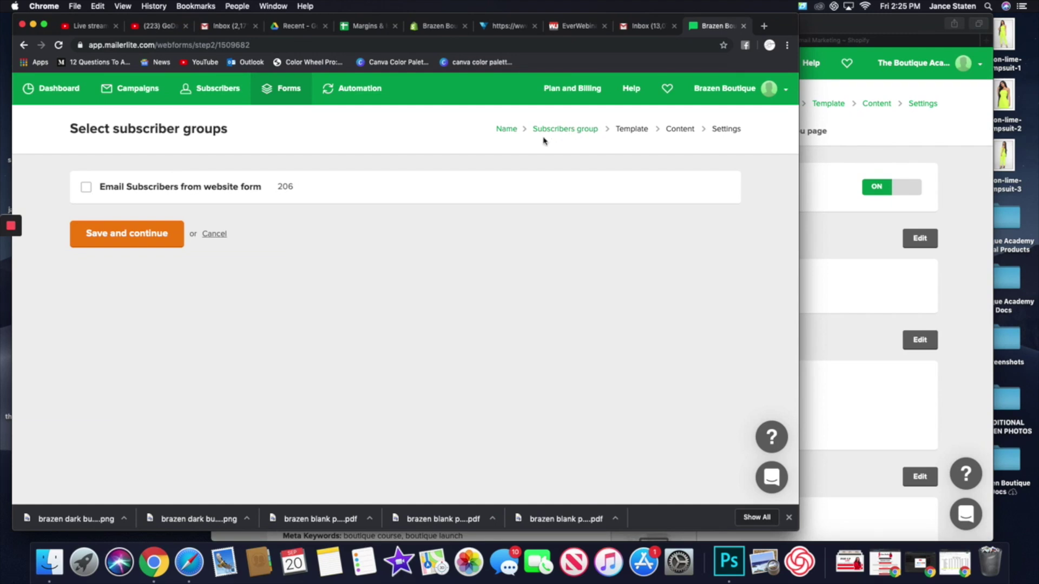
click(86, 190)
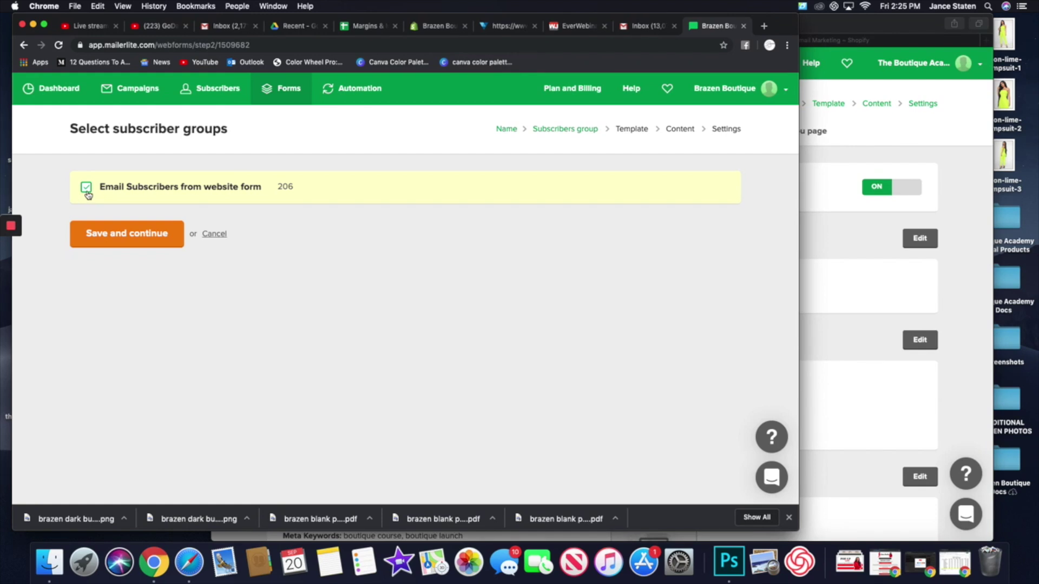
click(142, 238)
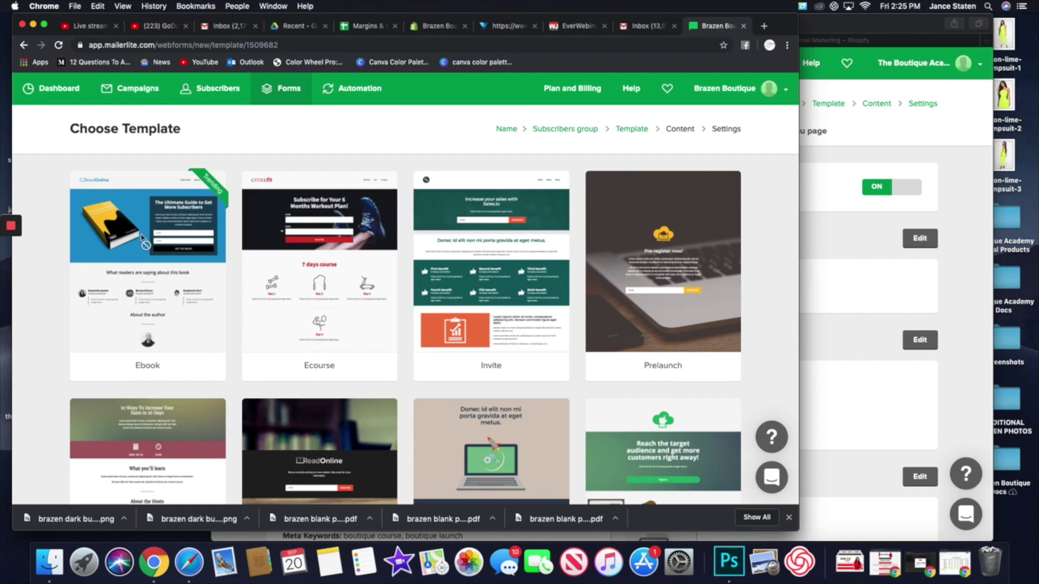
- Browse the template gallery and select the Prelaunch template
mouse_move(131, 266)
mouse_move(489, 332)
mouse_move(596, 316)
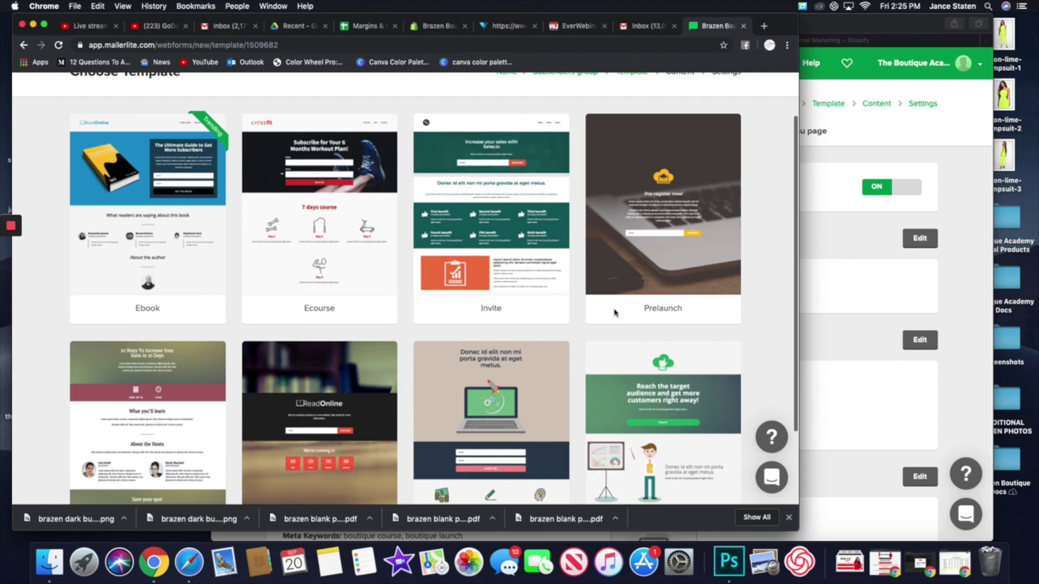
scroll(371, 341, down, 3)
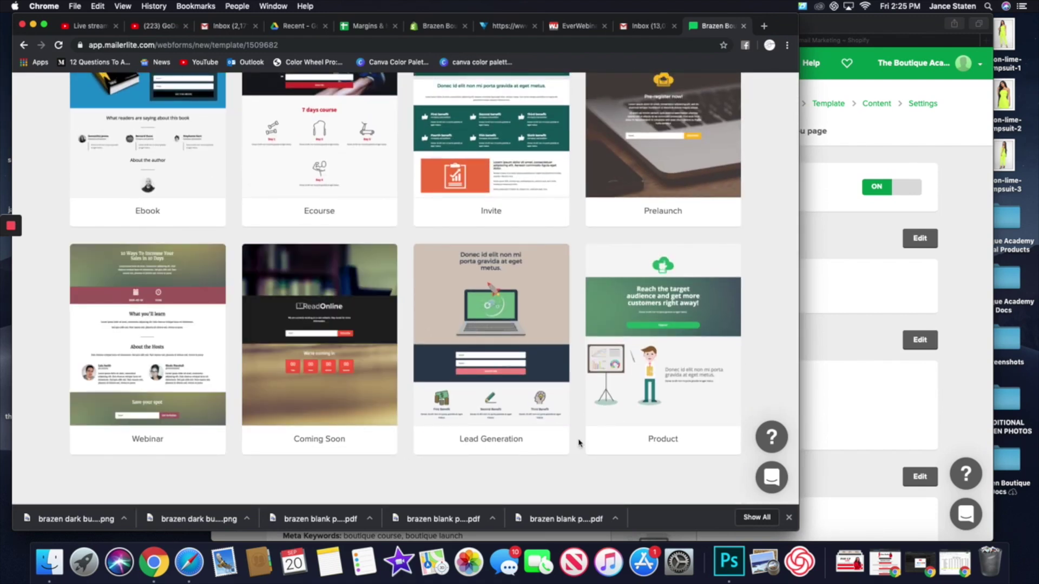
mouse_move(712, 426)
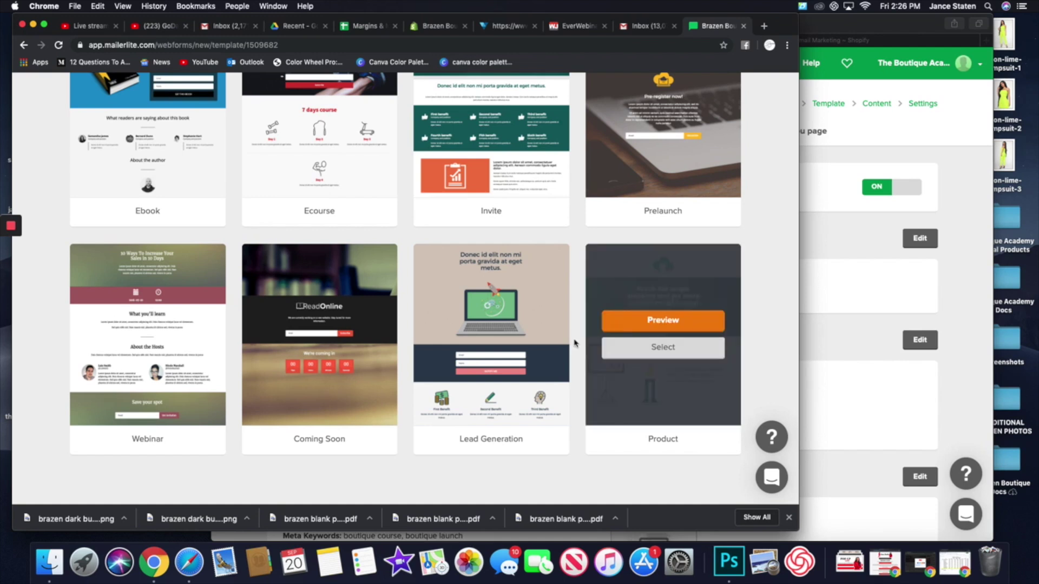
mouse_move(473, 306)
mouse_move(362, 350)
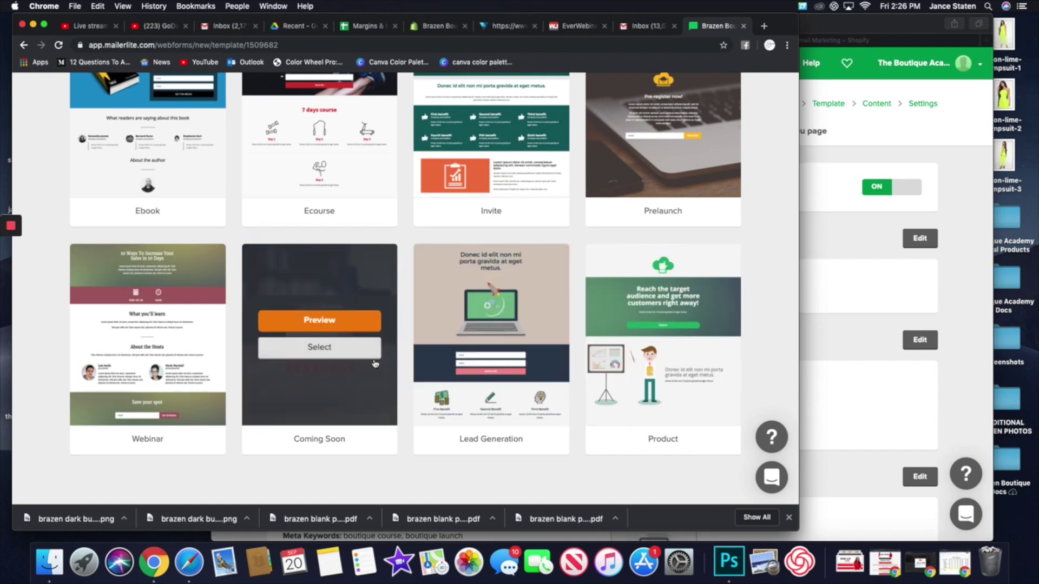
mouse_move(640, 187)
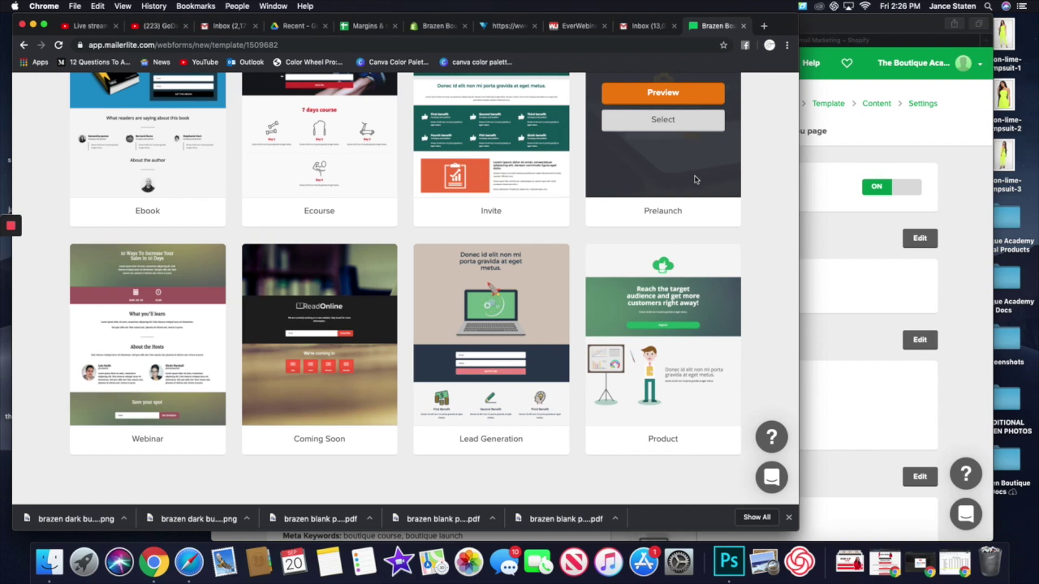
scroll(697, 179, up, 3)
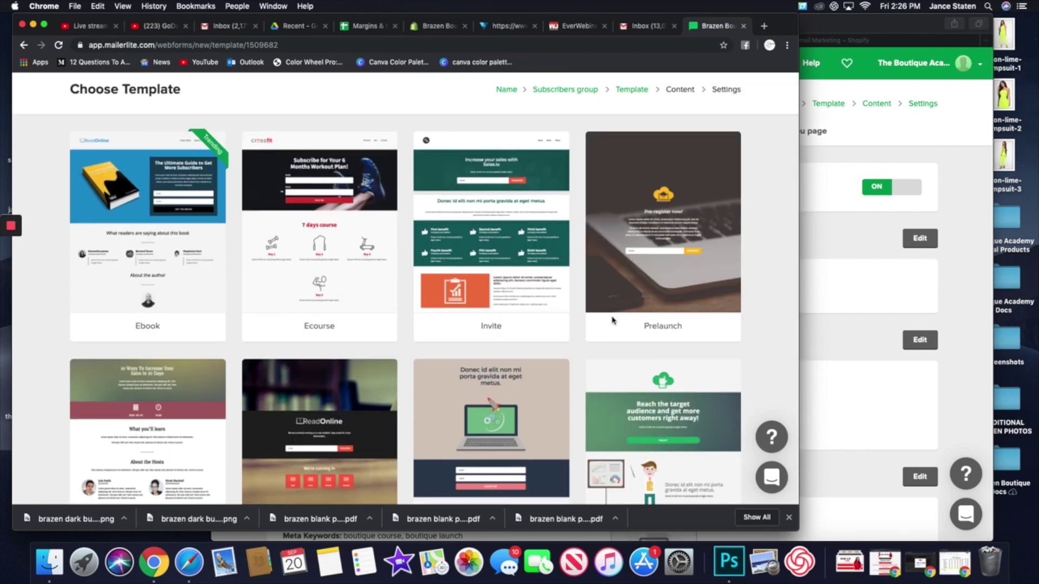
click(671, 236)
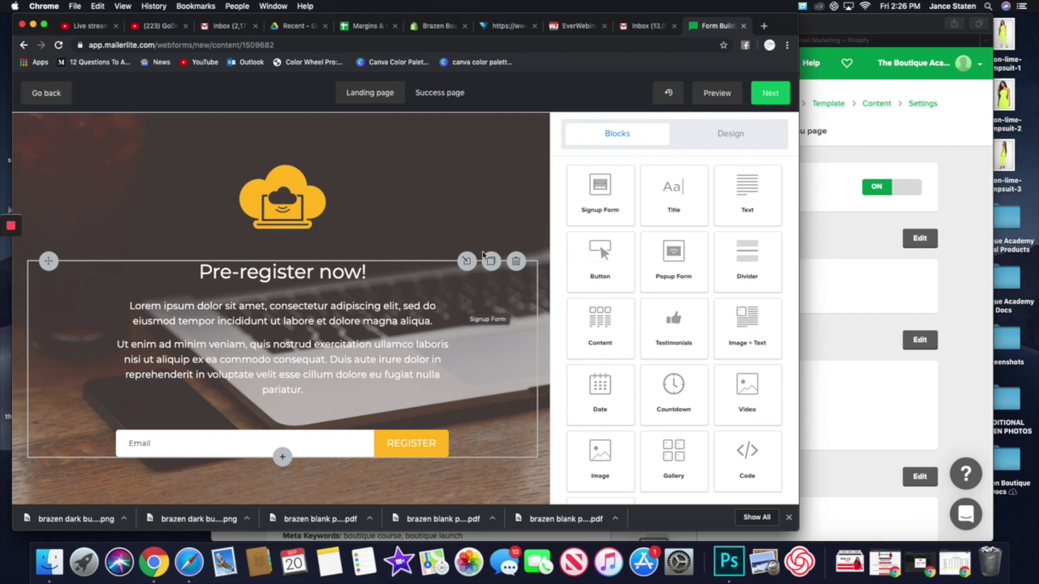
- Delete the background photo and save a solid #0000f7 page background colour
click(711, 140)
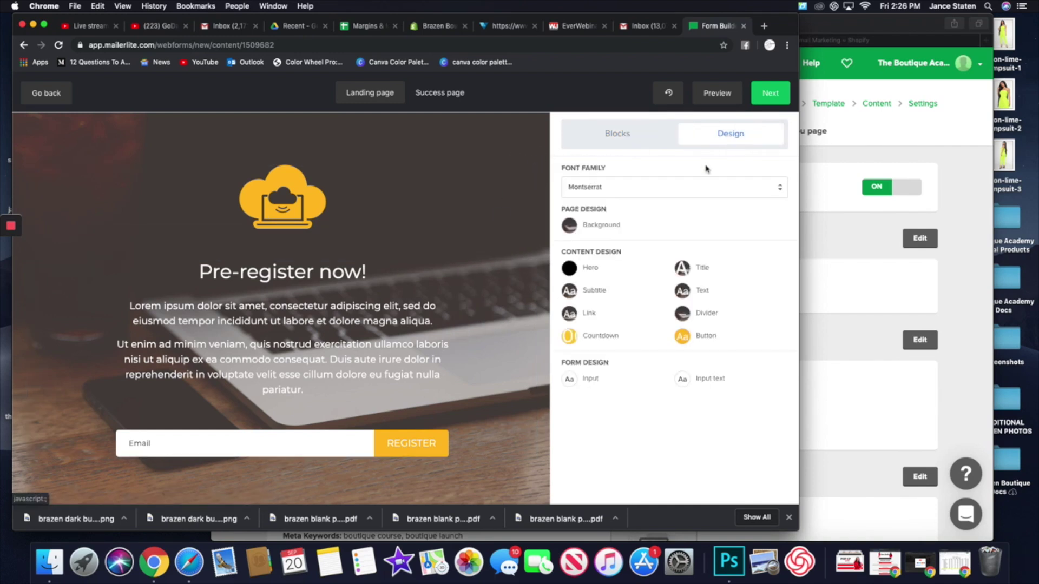
click(568, 228)
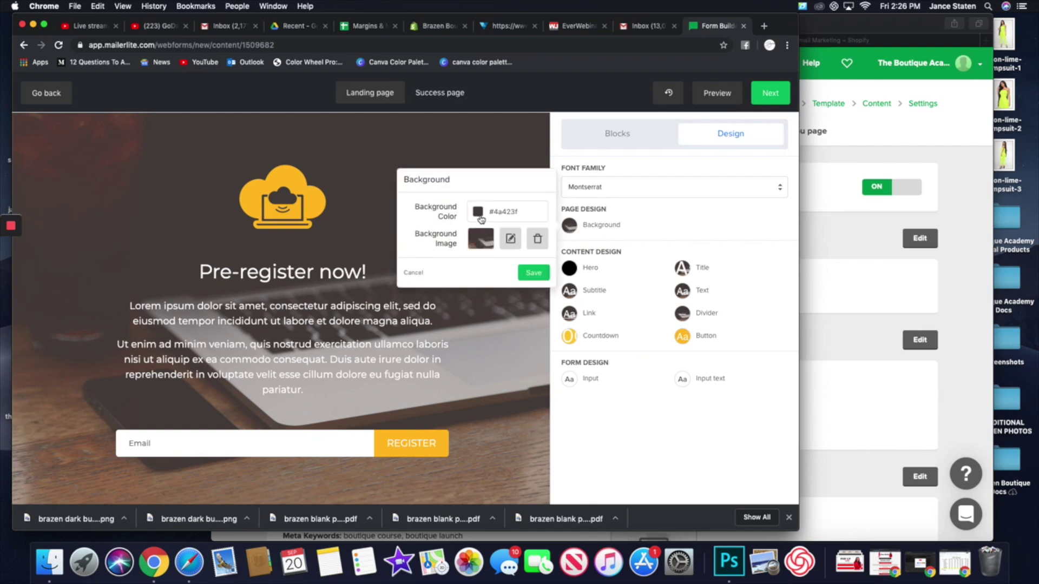
click(538, 238)
click(478, 213)
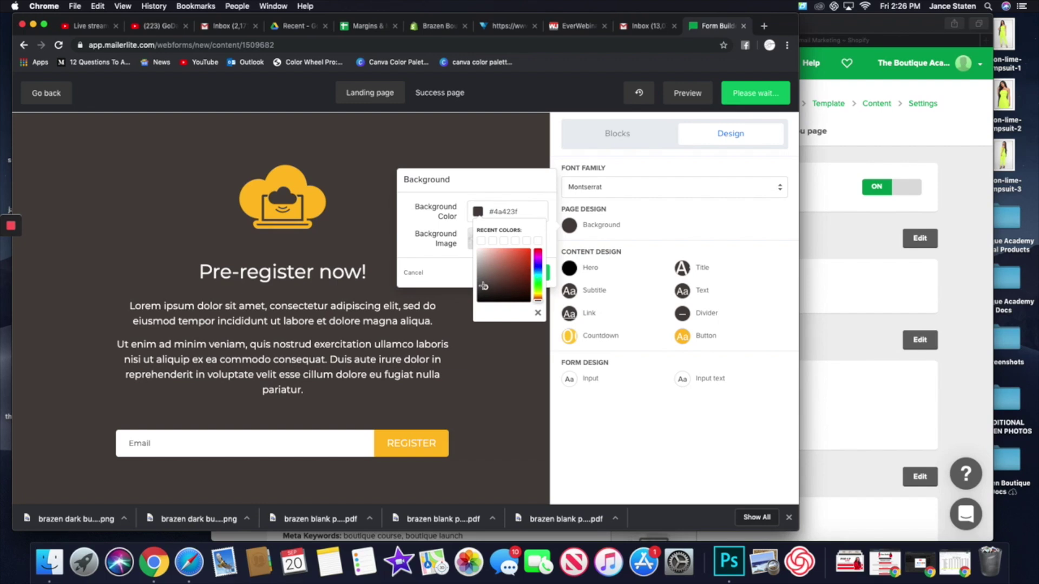
drag(538, 299, 545, 269)
drag(487, 288, 532, 251)
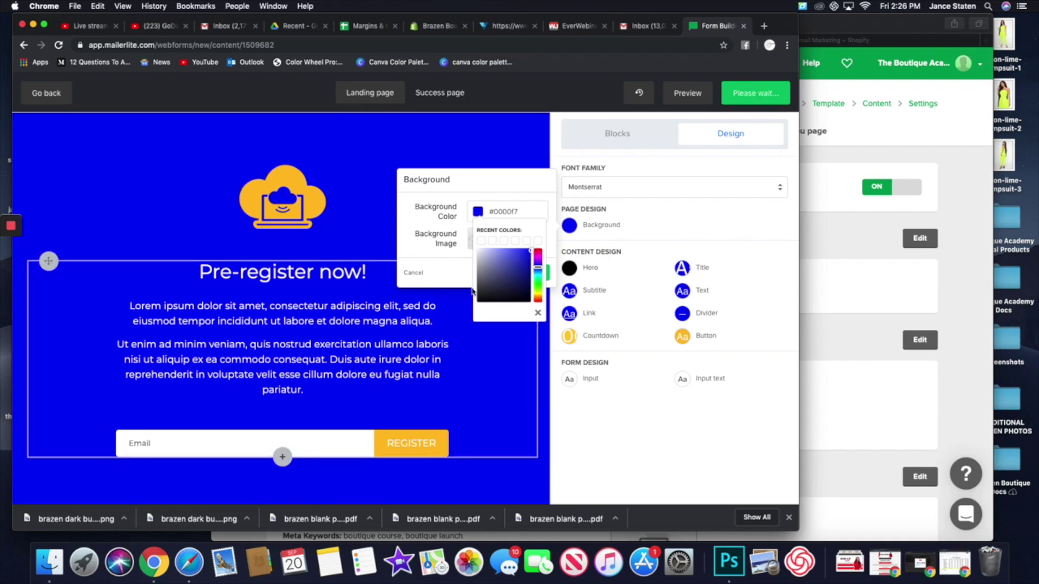
click(449, 280)
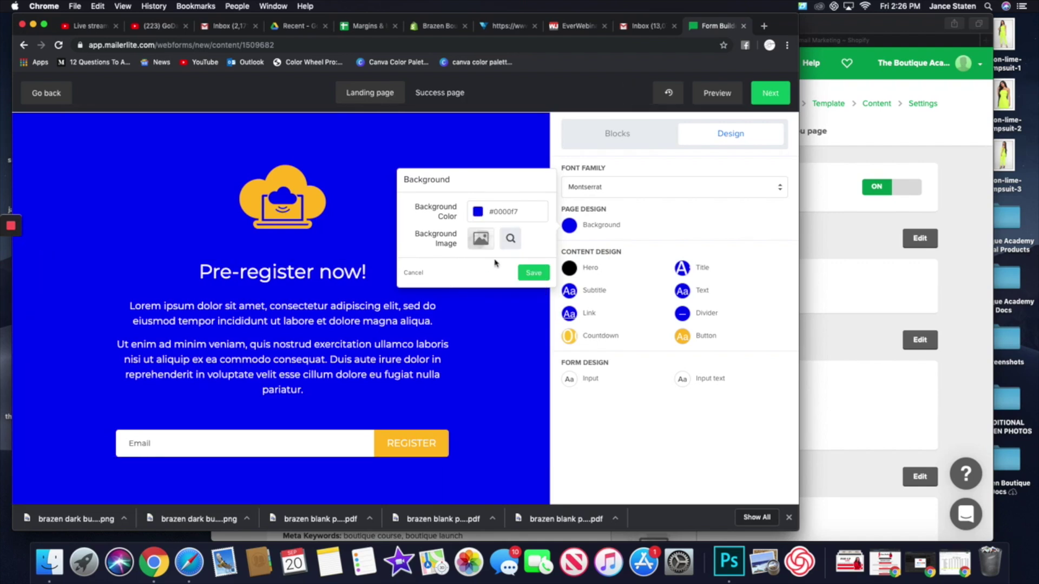
click(506, 211)
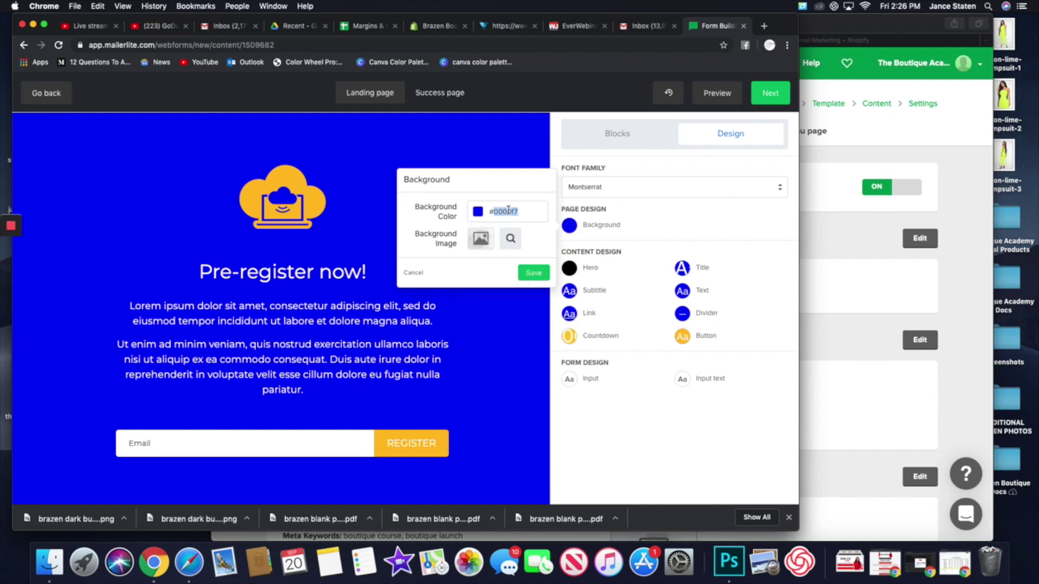
click(436, 268)
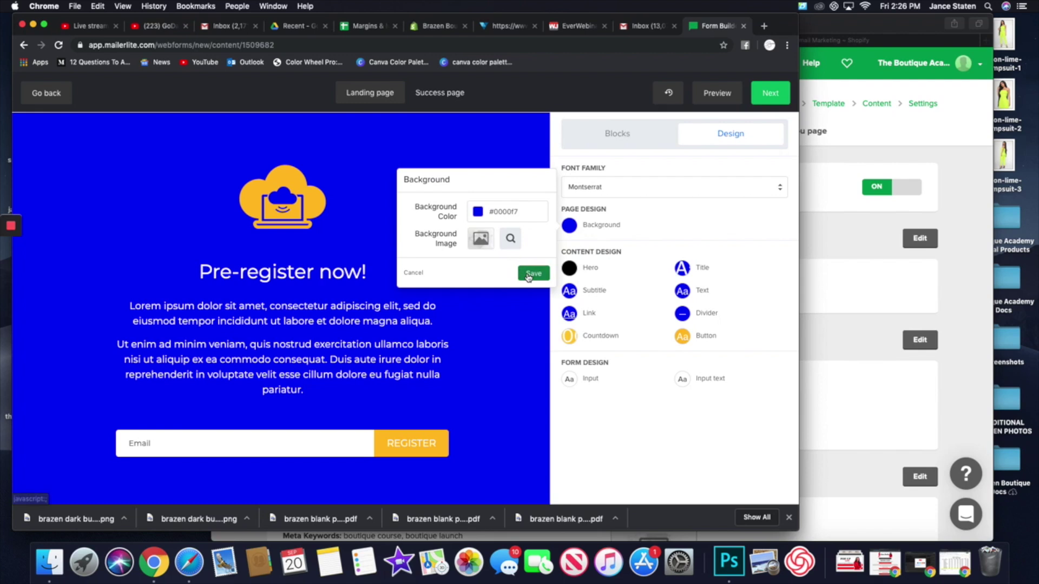
click(533, 273)
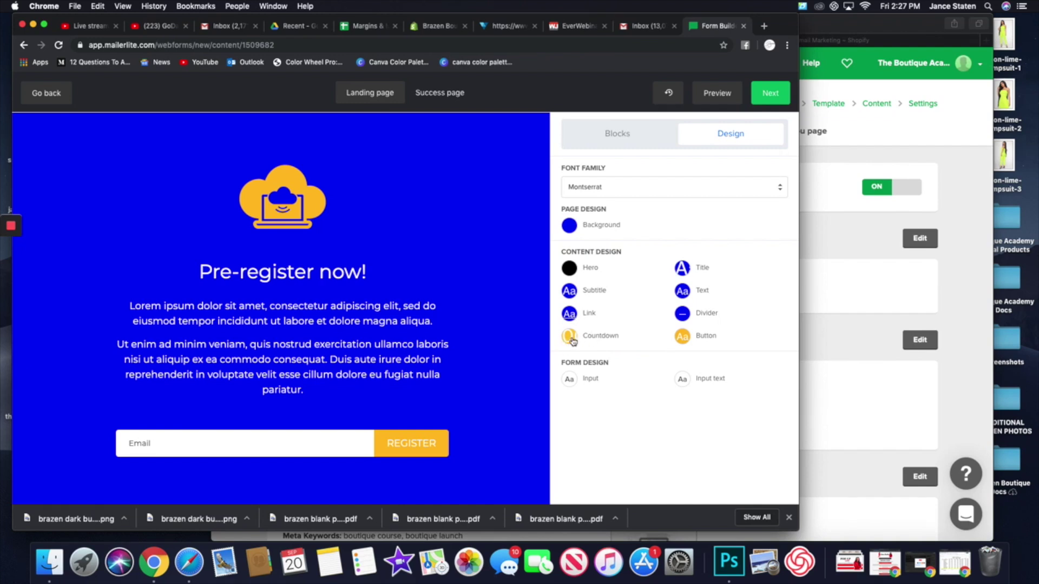
- Set the REGISTER button background colour to red, #ff2121
click(687, 340)
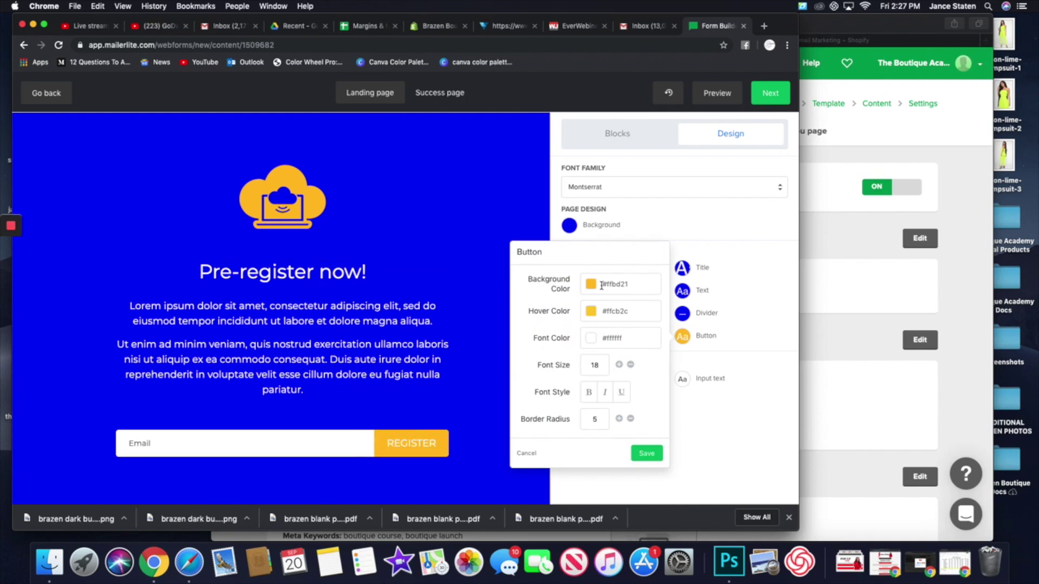
click(592, 285)
drag(651, 371, 652, 321)
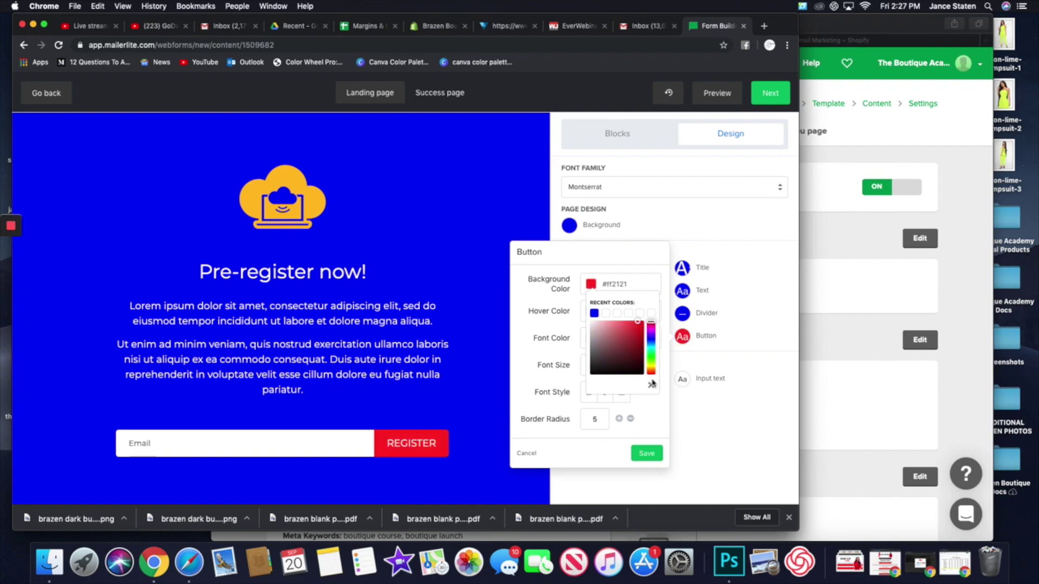
click(648, 454)
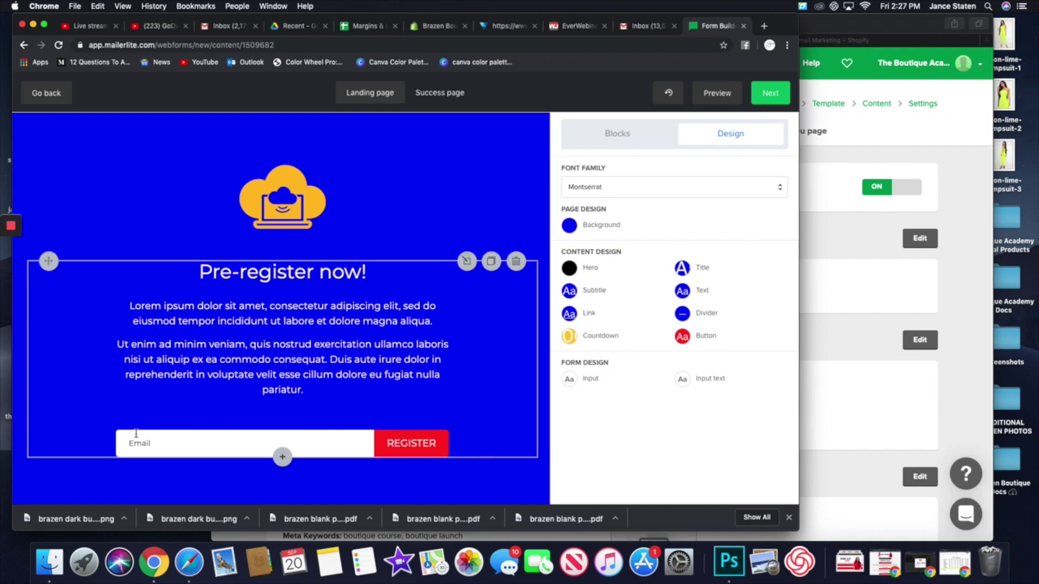
- Change the email field's input text colour to black, #000000, and return to Blocks
click(569, 380)
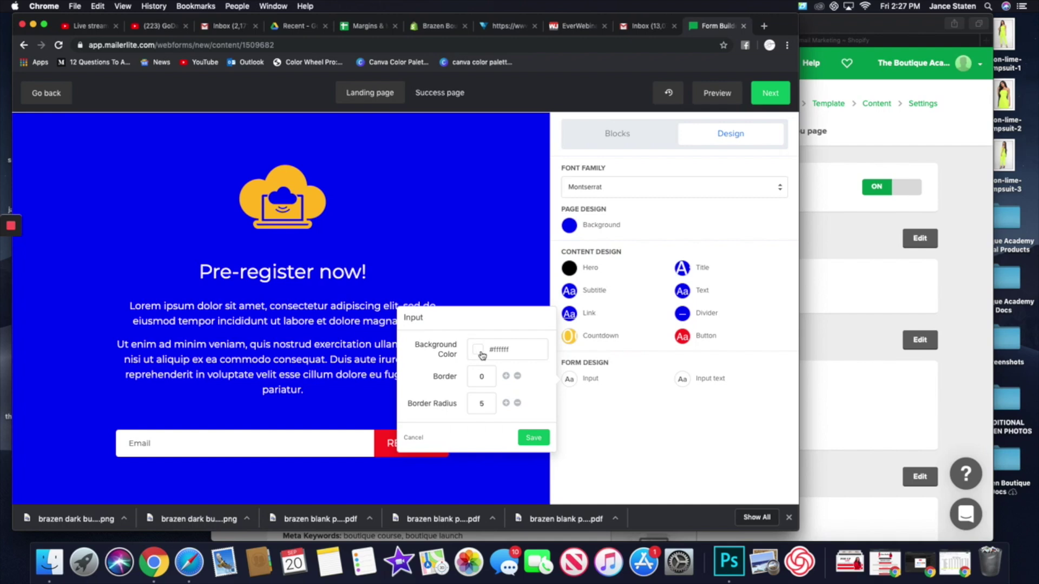
click(676, 395)
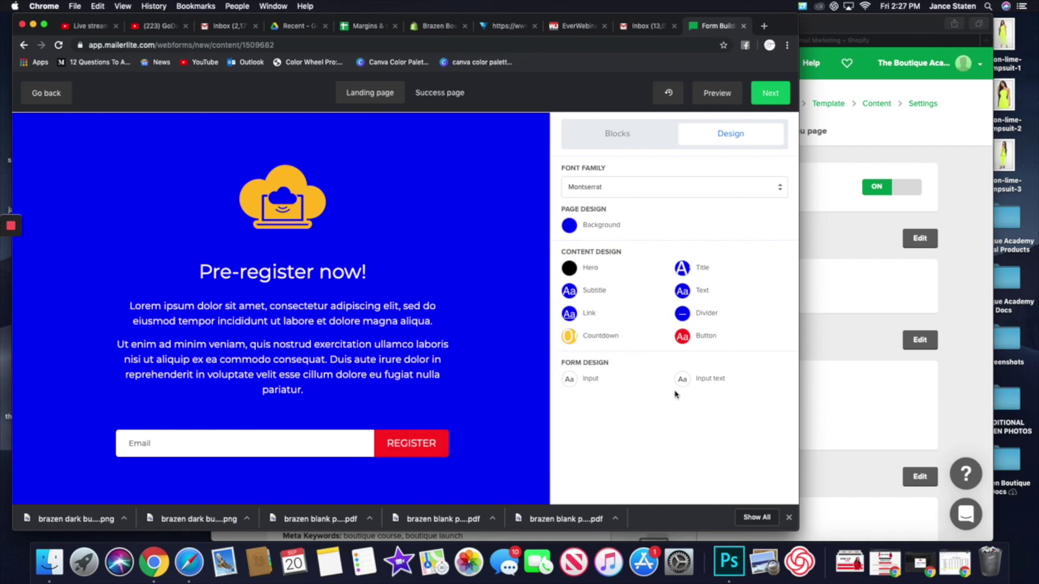
click(682, 381)
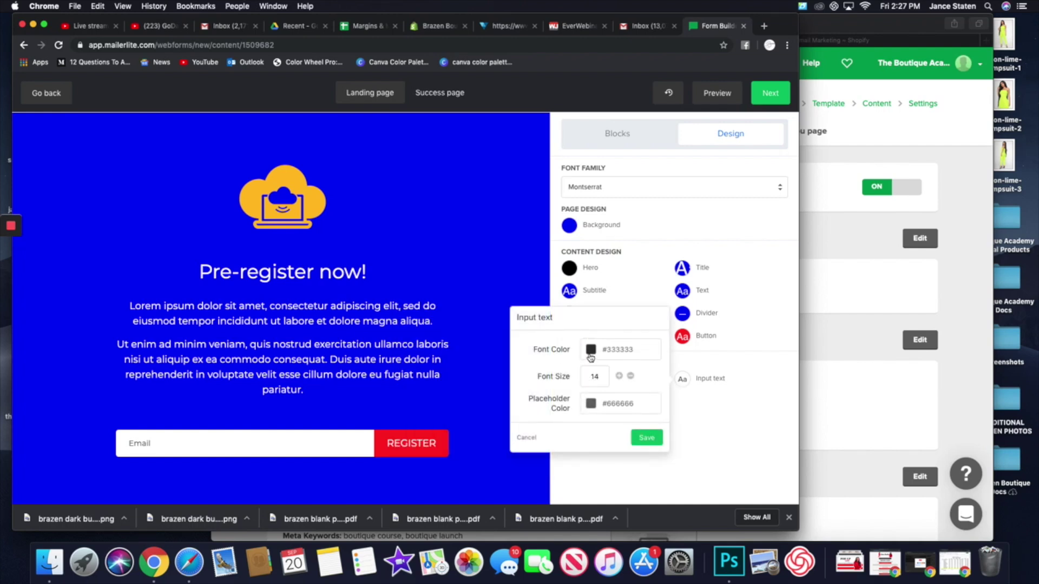
click(590, 351)
click(591, 440)
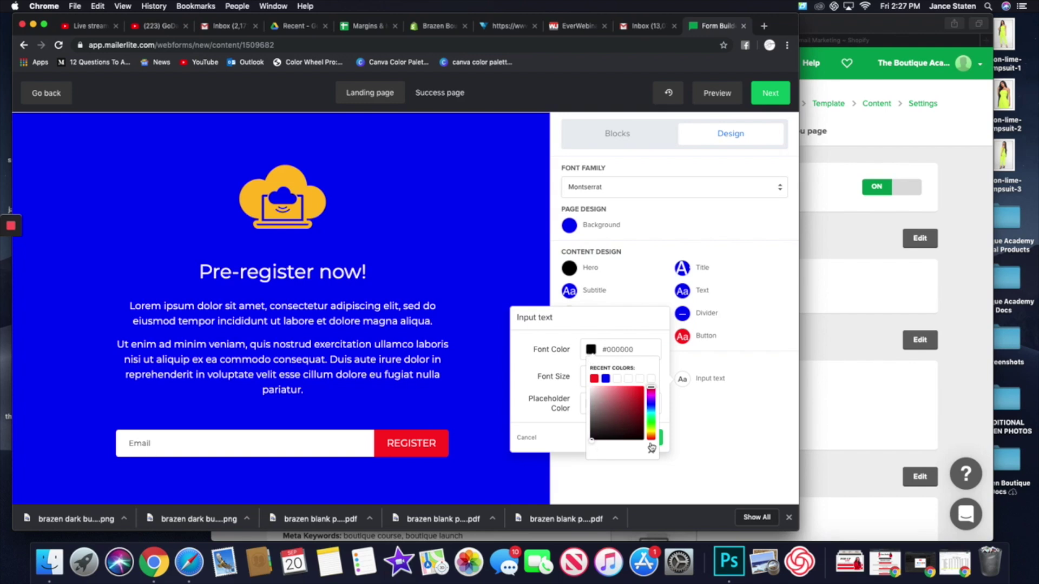
click(568, 446)
click(648, 438)
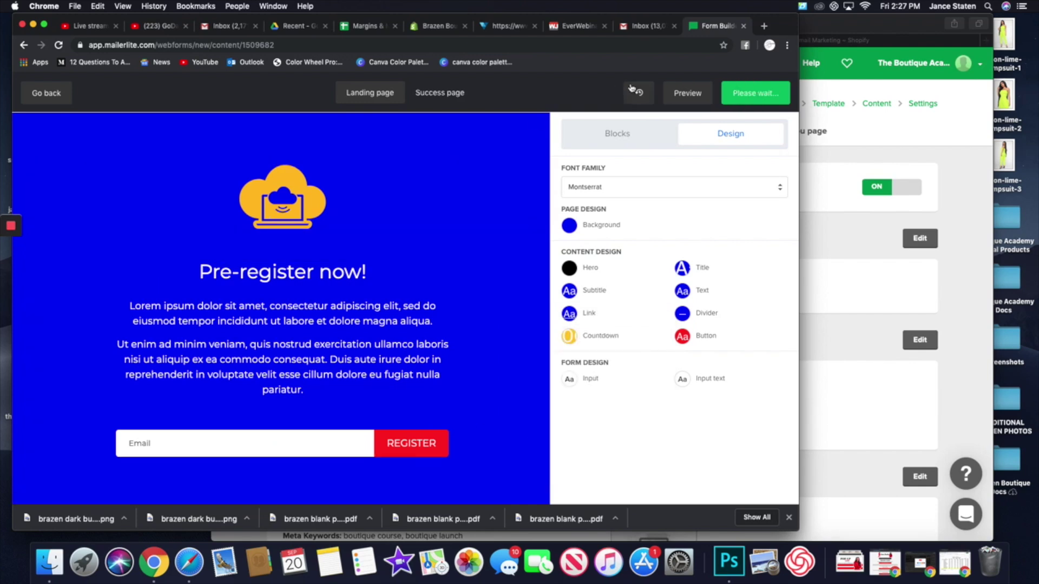
click(639, 137)
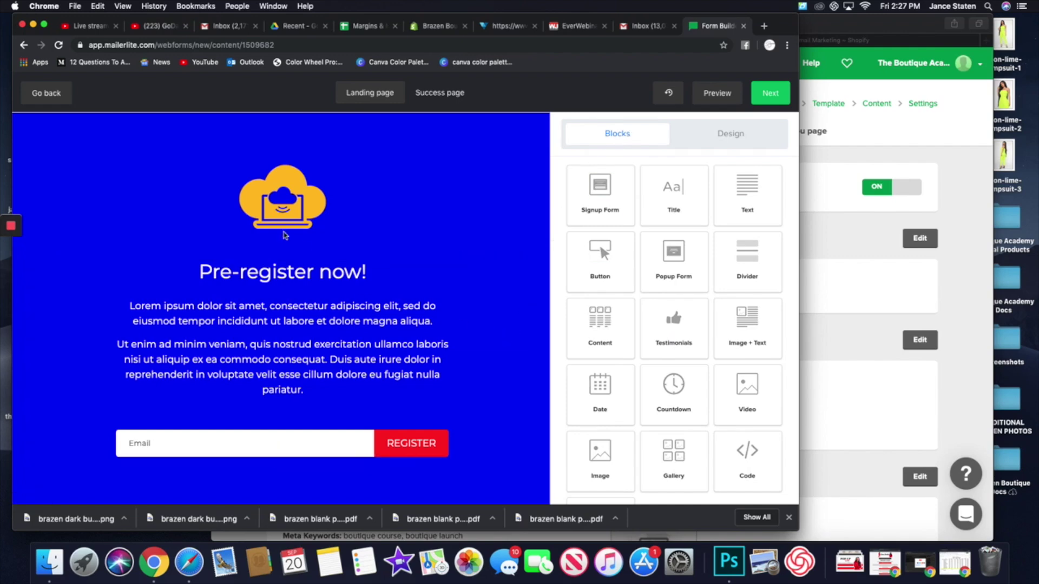
- Replace the cloud image with the brazen BOUTIQUE logo, image.png, from the File manager
click(287, 211)
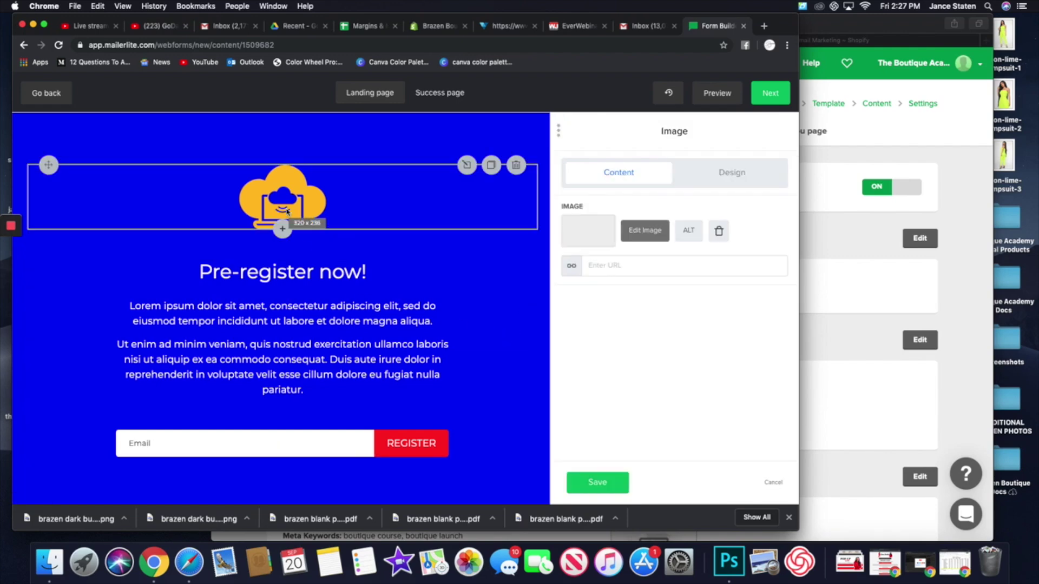
click(718, 230)
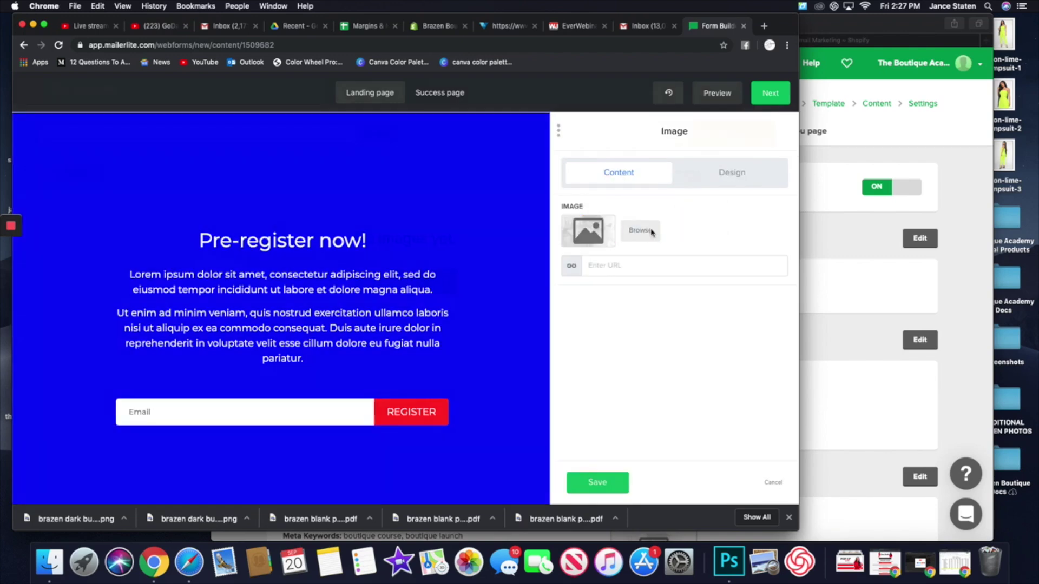
click(641, 230)
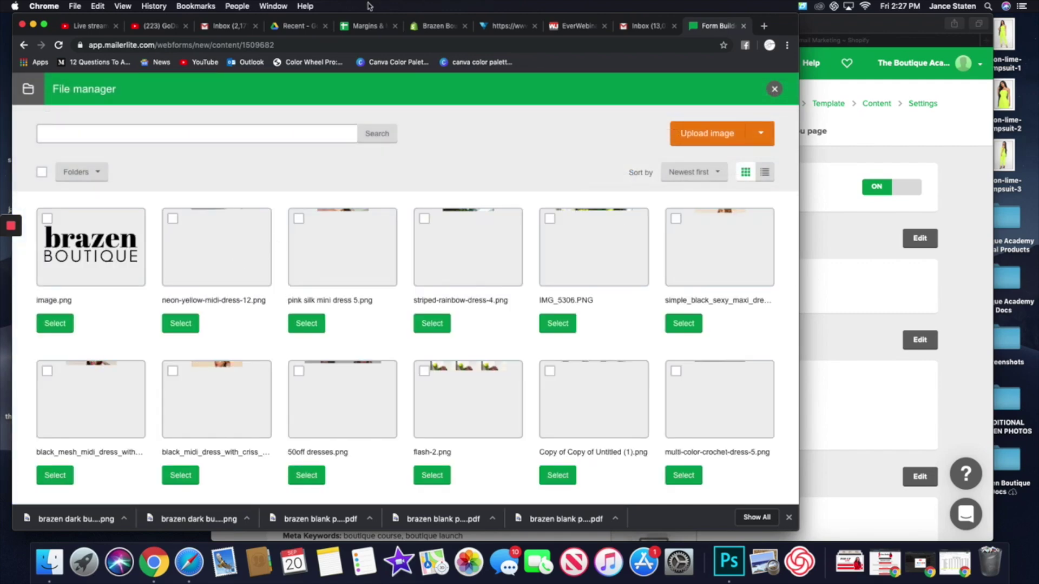
click(70, 251)
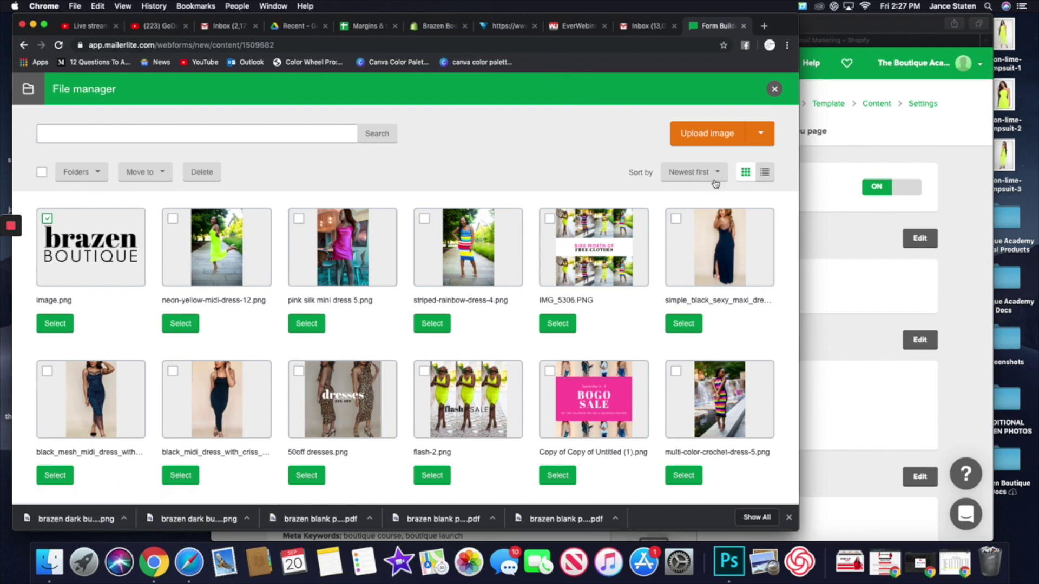
click(56, 327)
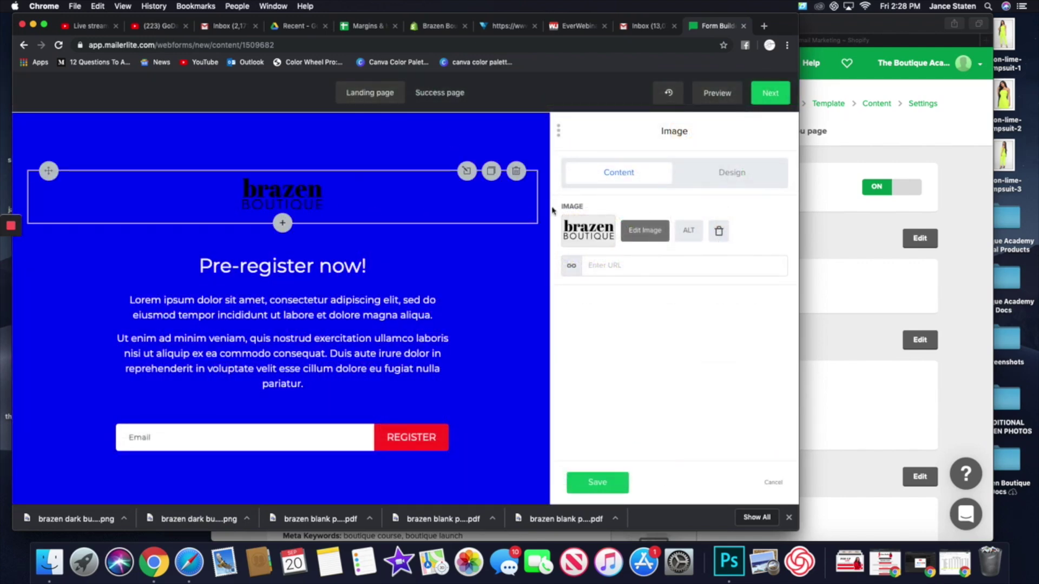
- Reduce the logo's spacing, set its width to Narrow, adjust corner radius, and save
click(738, 179)
mouse_move(592, 223)
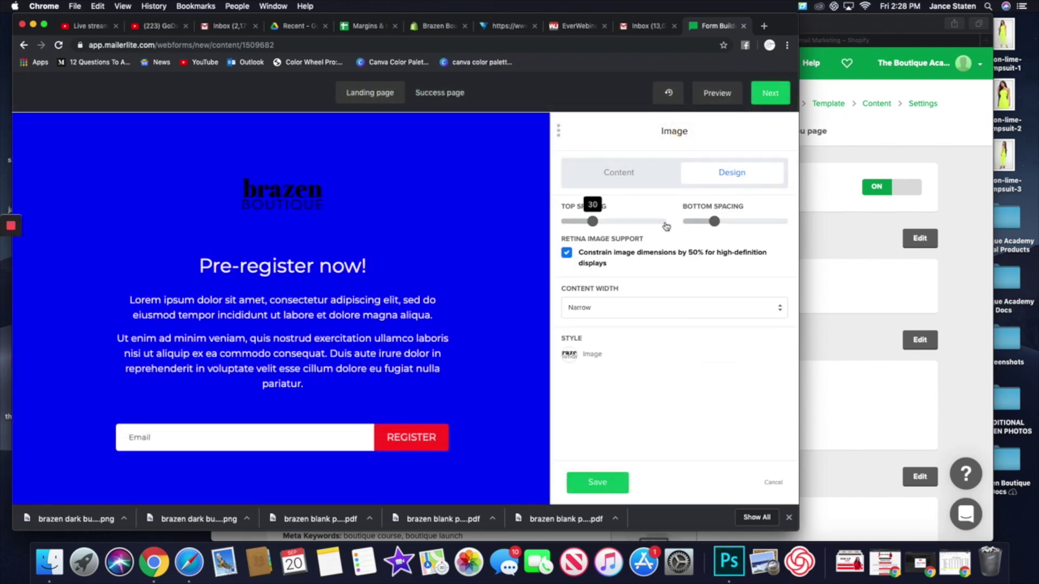
drag(592, 223, 570, 222)
drag(713, 224, 701, 229)
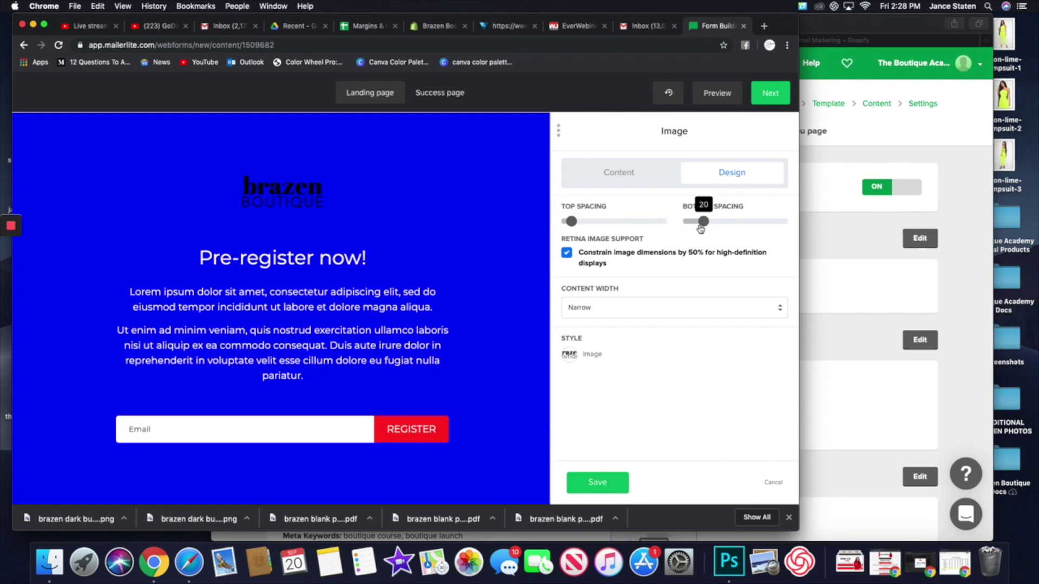
click(632, 306)
click(633, 296)
click(634, 306)
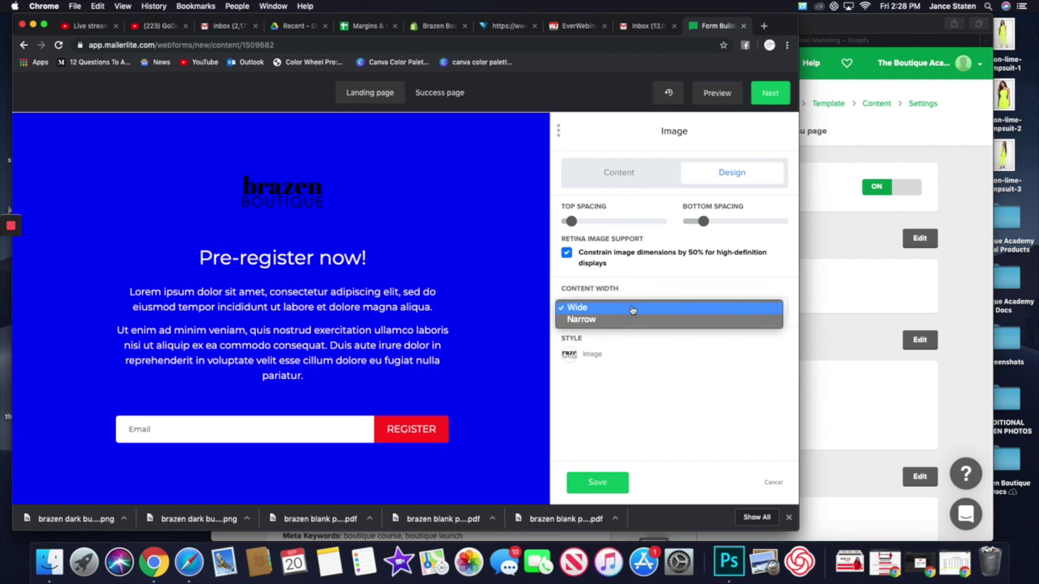
click(631, 318)
click(568, 357)
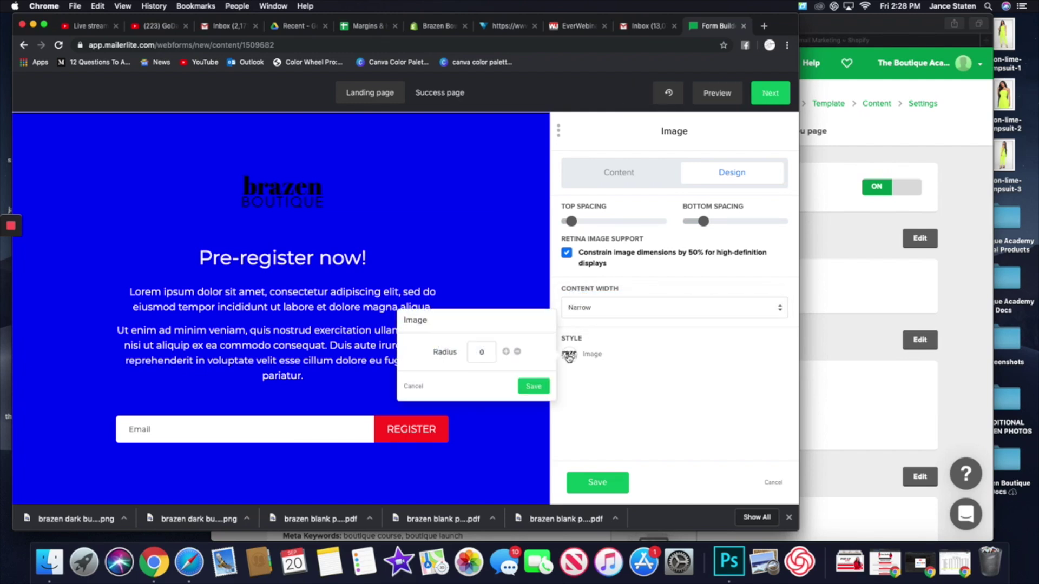
click(506, 352)
click(506, 352)
click(506, 352)
click(506, 352)
click(534, 386)
click(598, 483)
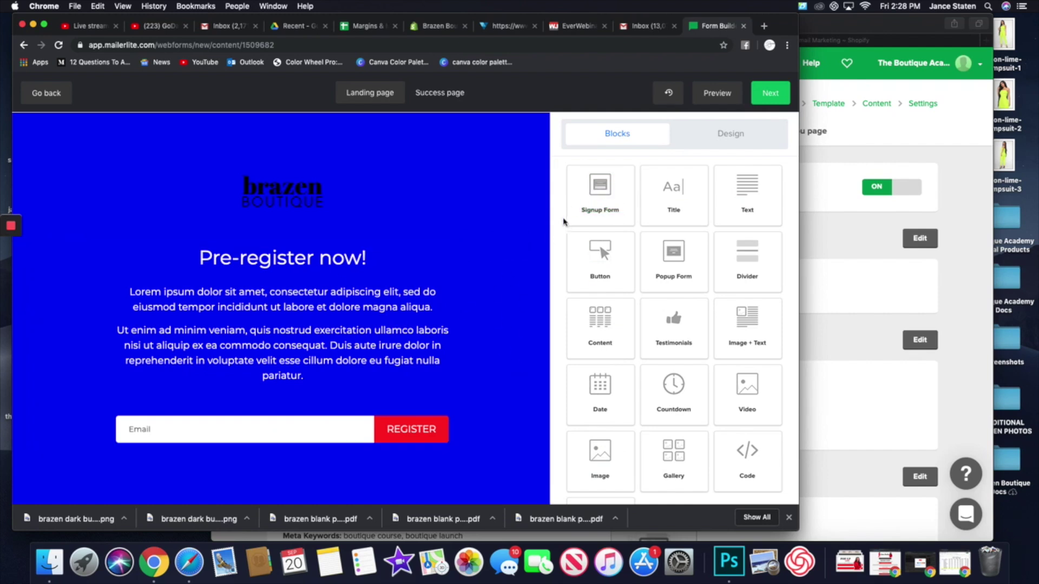
- Remove the extra black signup block and add Divider and Text blocks below the form
drag(602, 206, 308, 452)
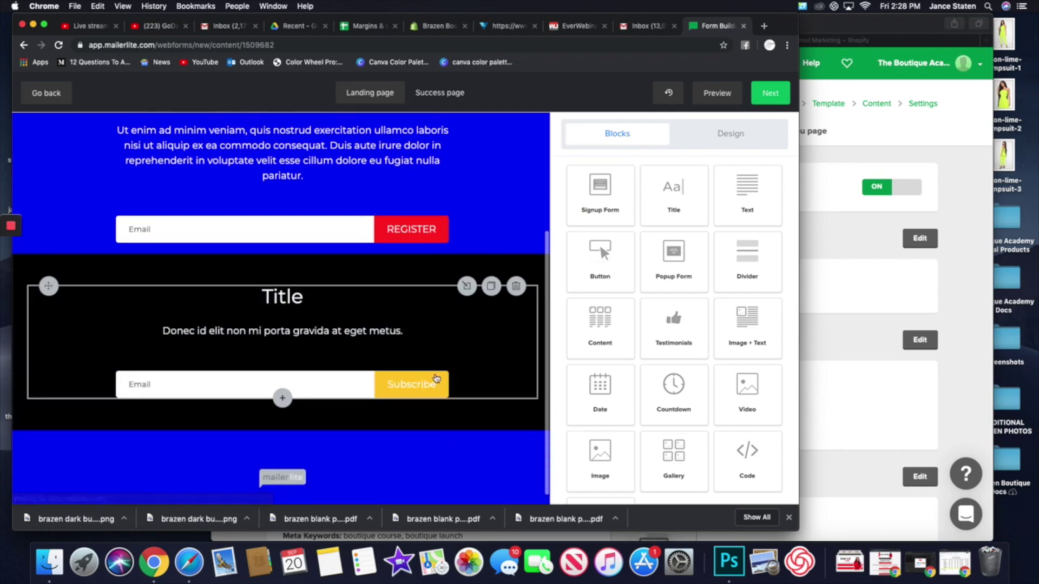
click(516, 286)
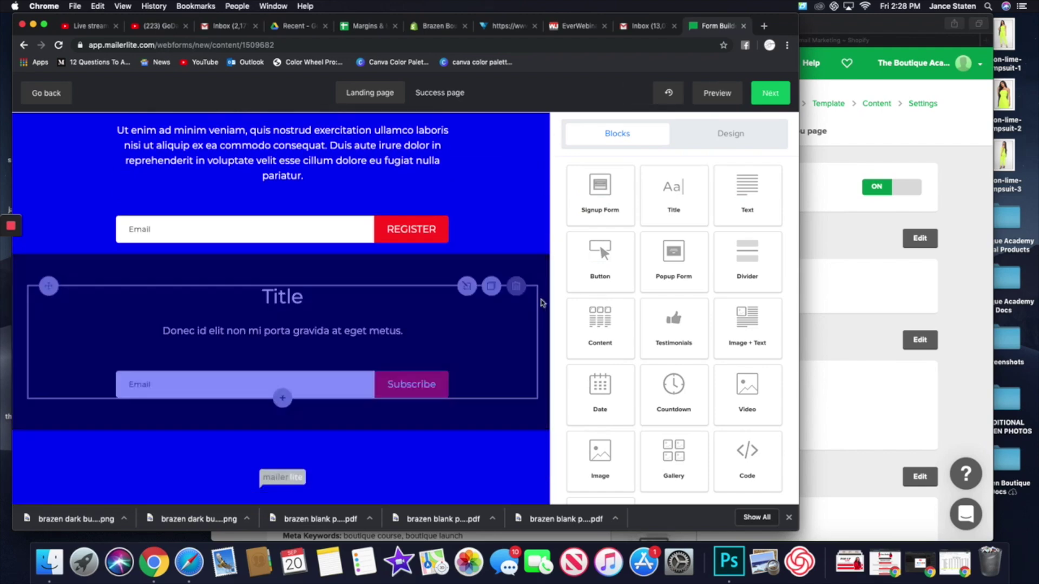
drag(748, 252, 417, 400)
drag(748, 192, 340, 425)
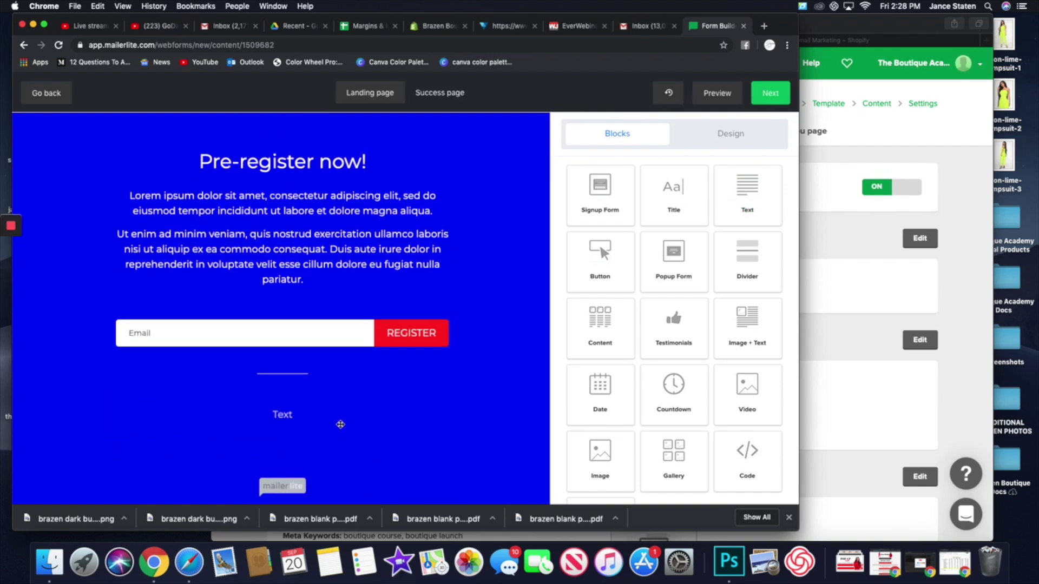
- Make the divider Fullwidth in red #ff2121 and save it
click(281, 377)
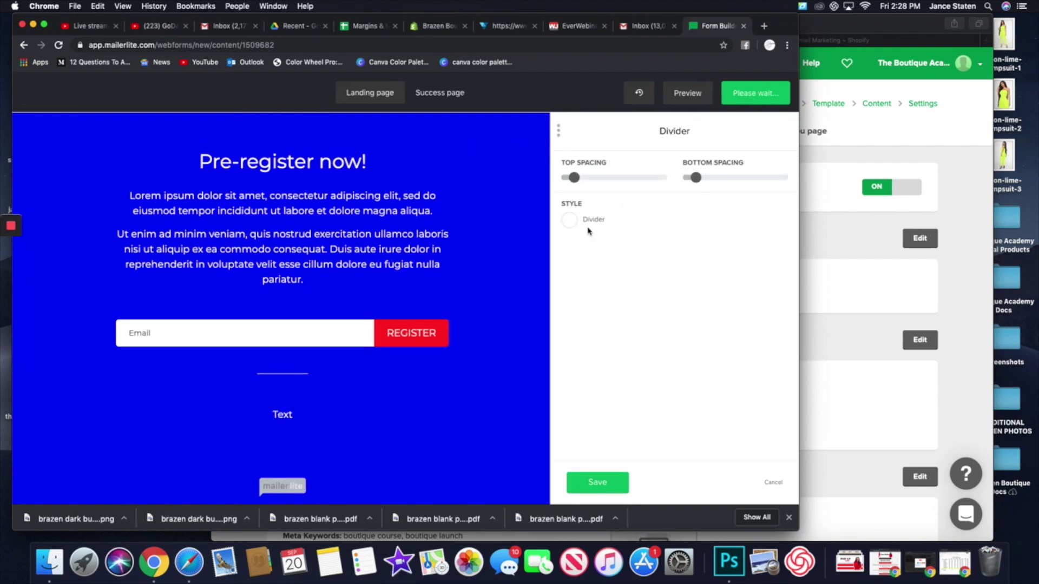
click(571, 223)
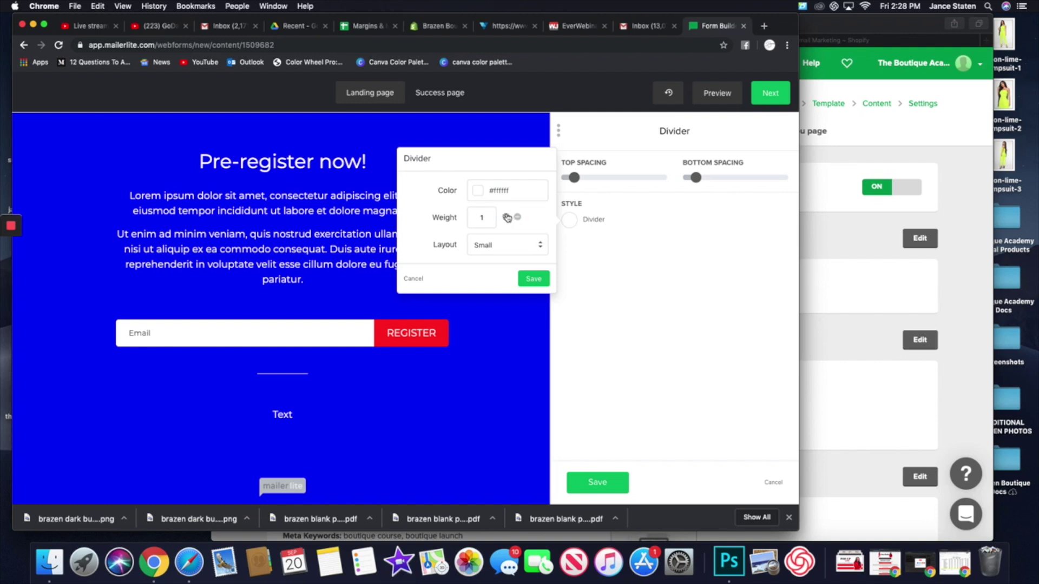
click(512, 248)
click(508, 226)
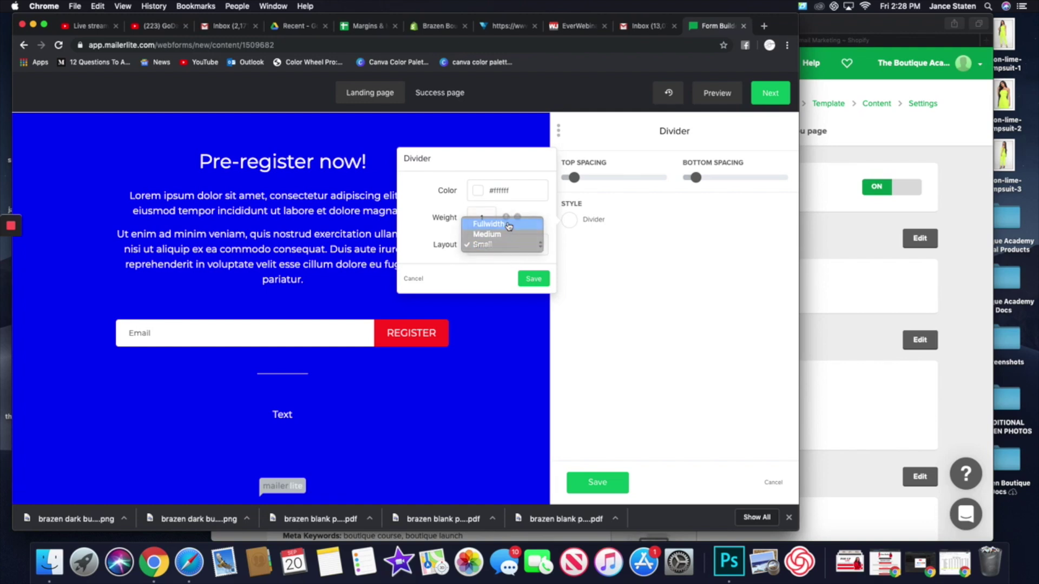
click(479, 196)
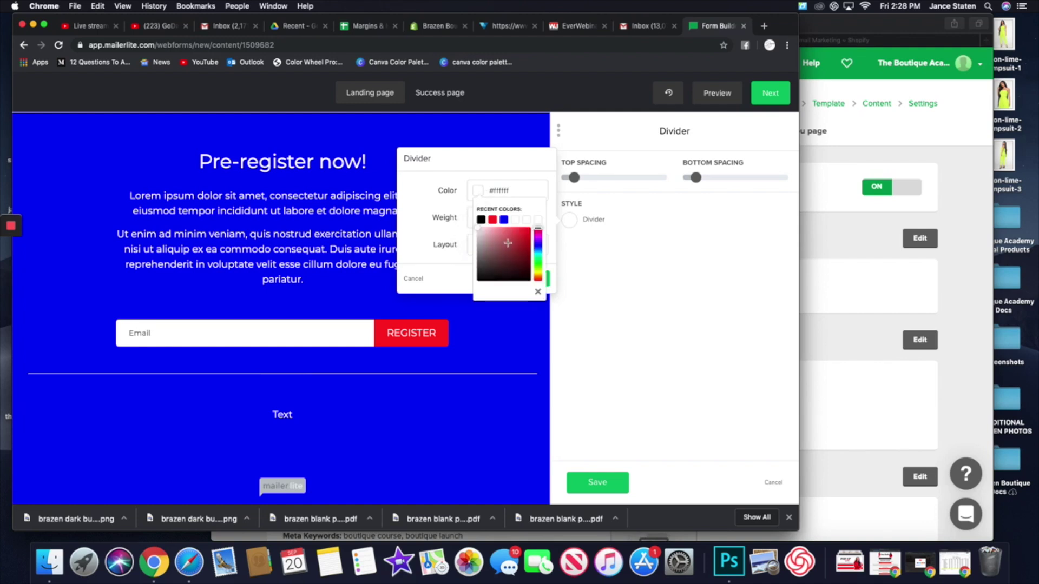
click(493, 220)
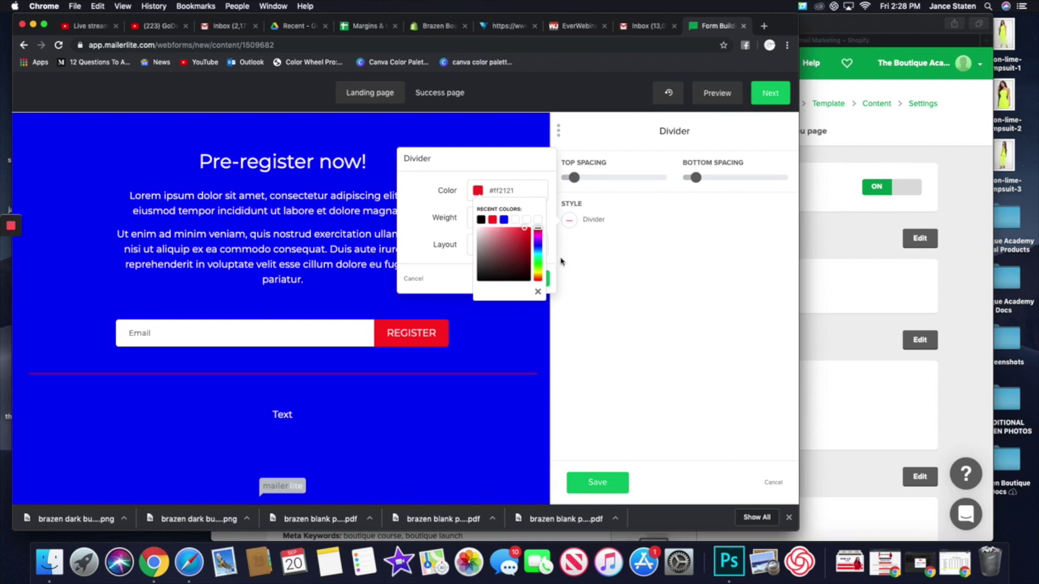
click(462, 281)
click(536, 279)
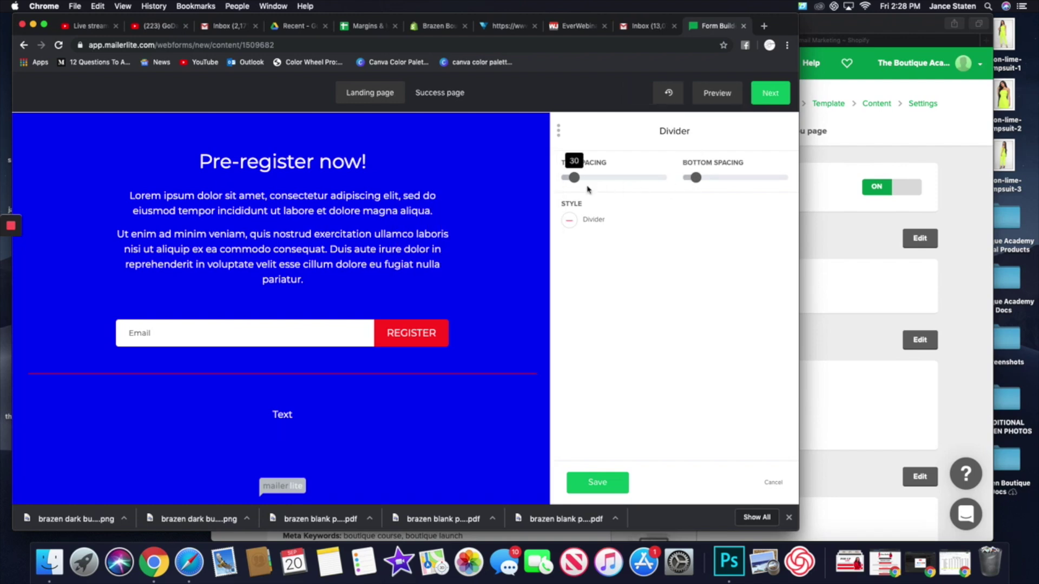
click(596, 486)
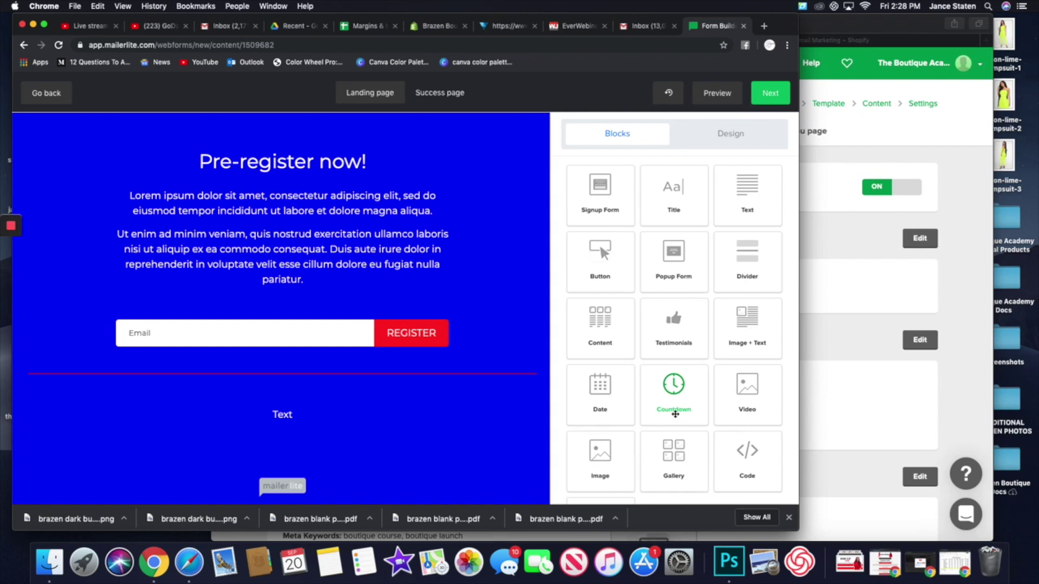
- Add a Countdown block below the text, set to expire on 30 September 2019
drag(658, 413, 318, 459)
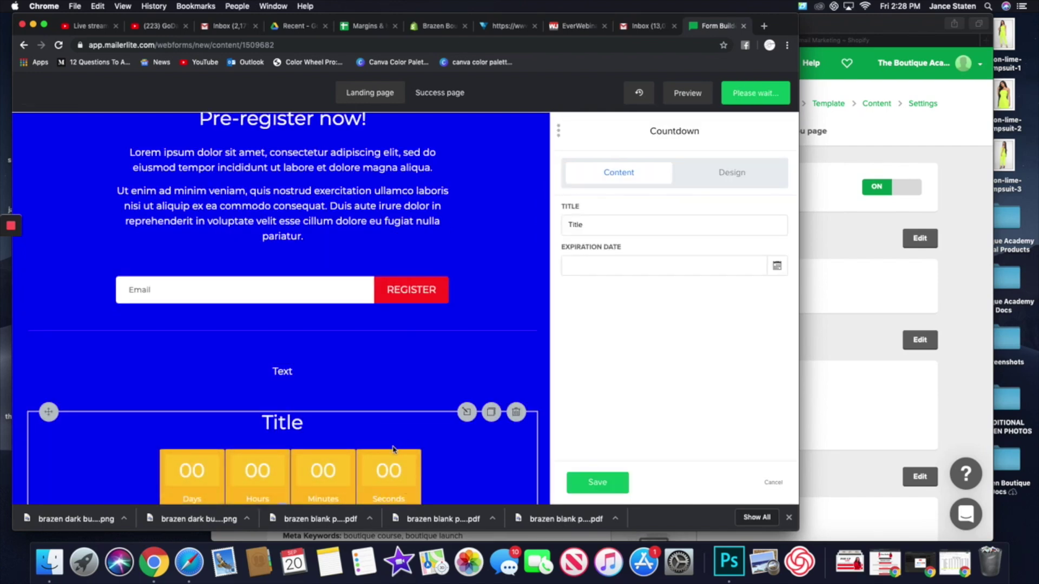
click(628, 265)
click(777, 265)
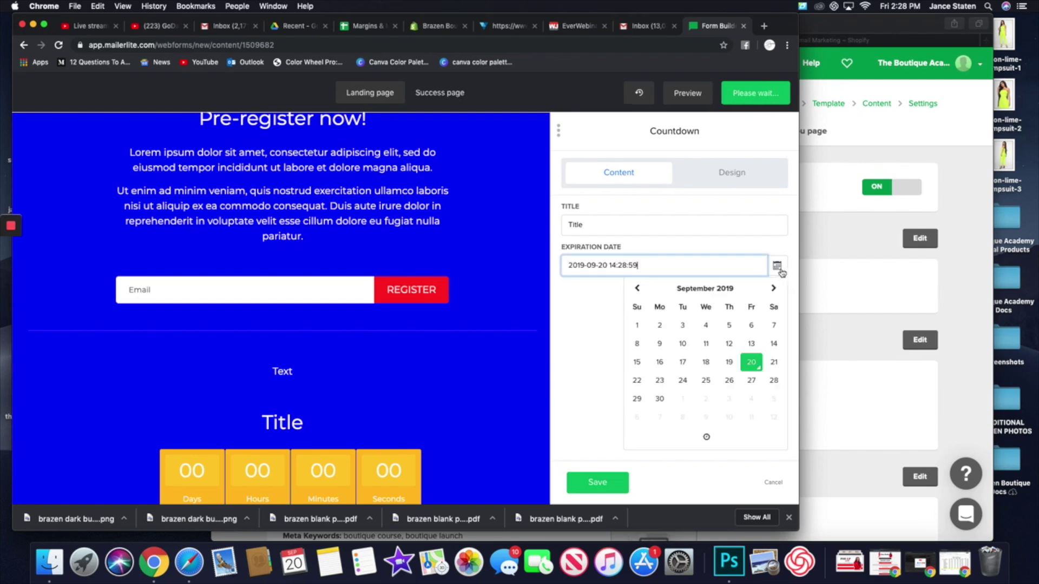
click(660, 399)
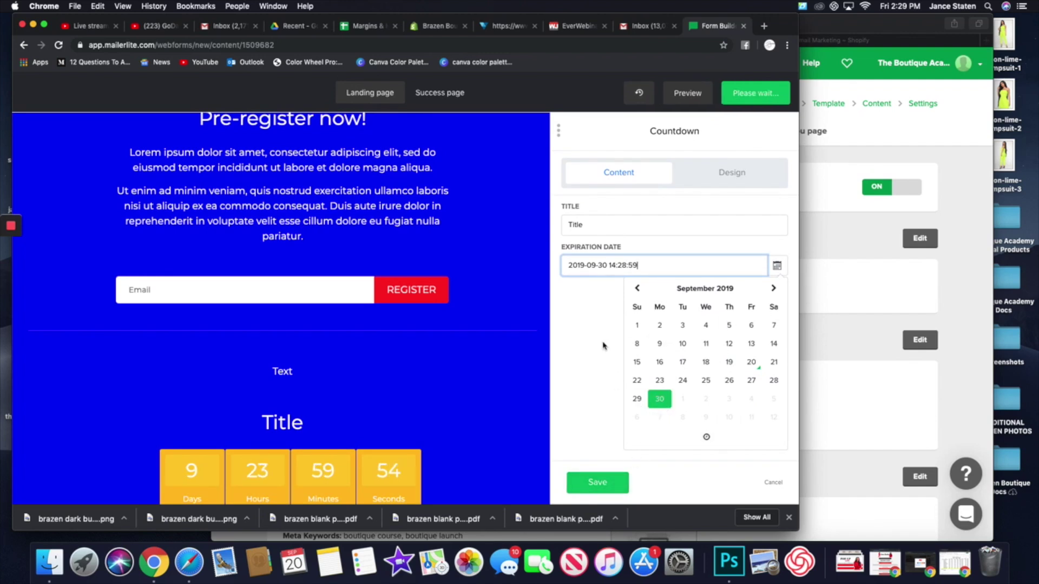
click(706, 437)
click(645, 376)
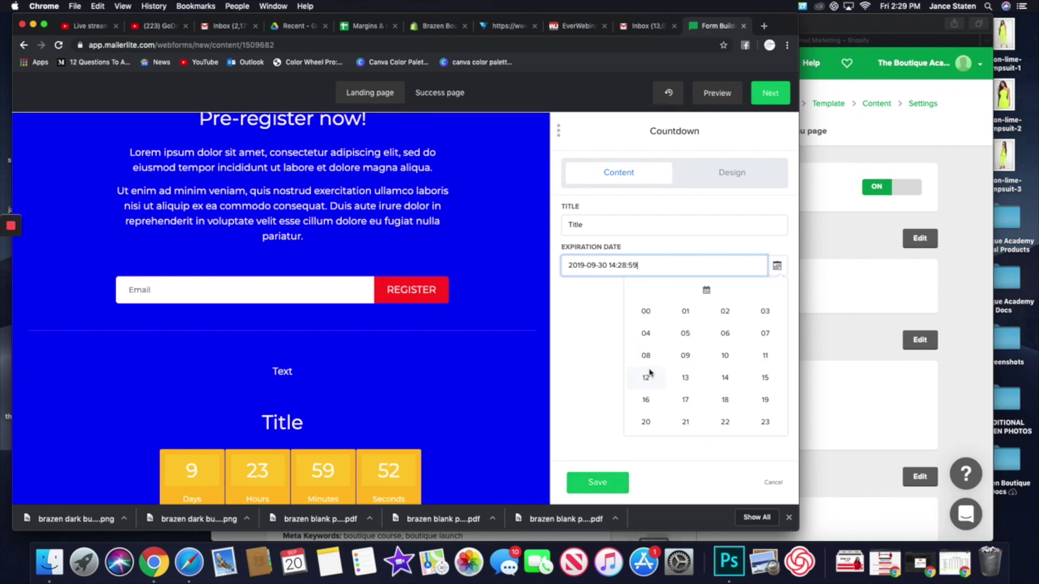
click(773, 483)
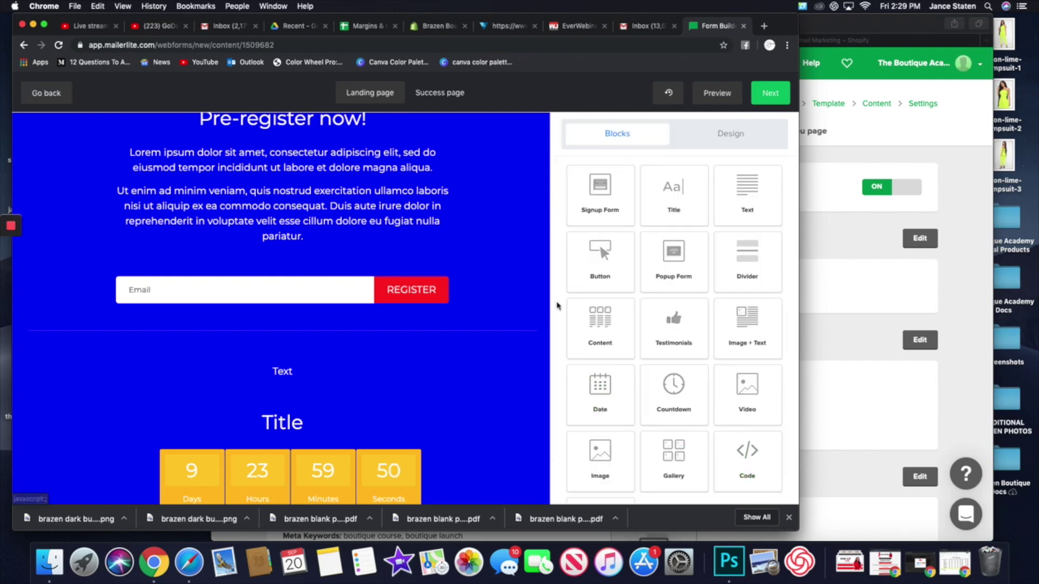
- Add an image Gallery block between the text and the countdown, then delete it
scroll(778, 464, down, 2)
drag(673, 395, 244, 404)
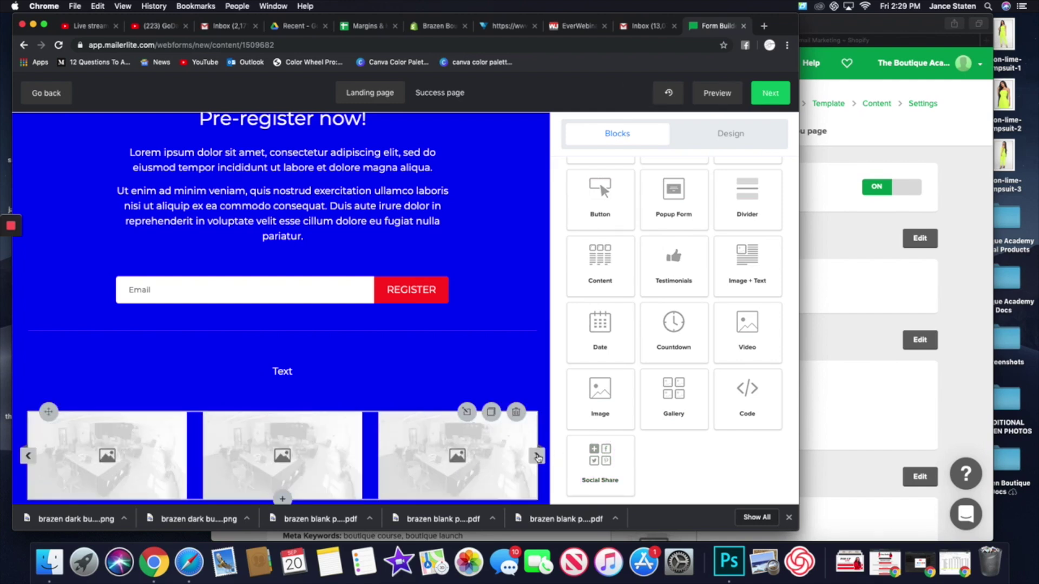
scroll(533, 463, down, 3)
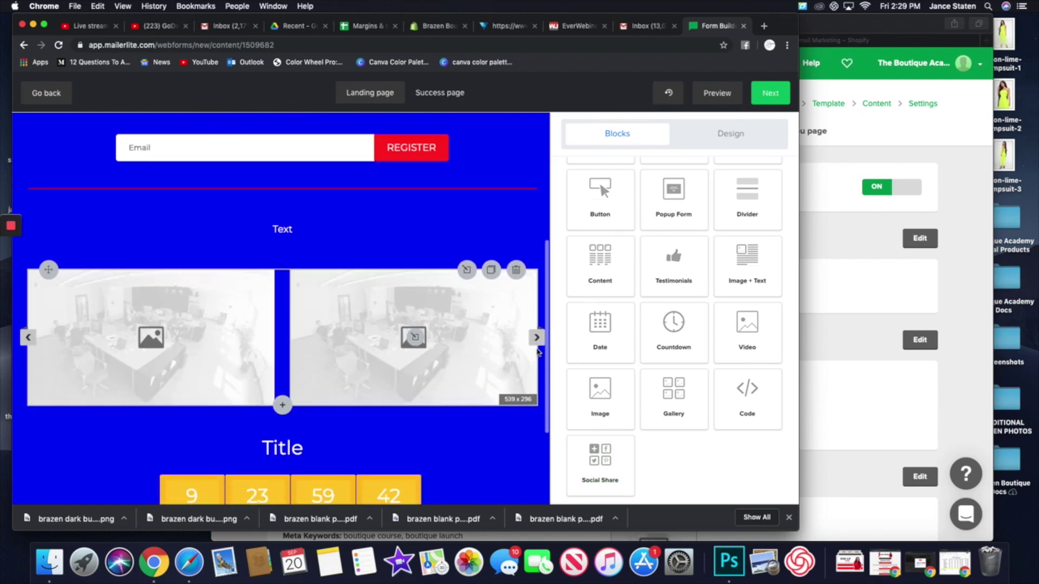
mouse_move(533, 312)
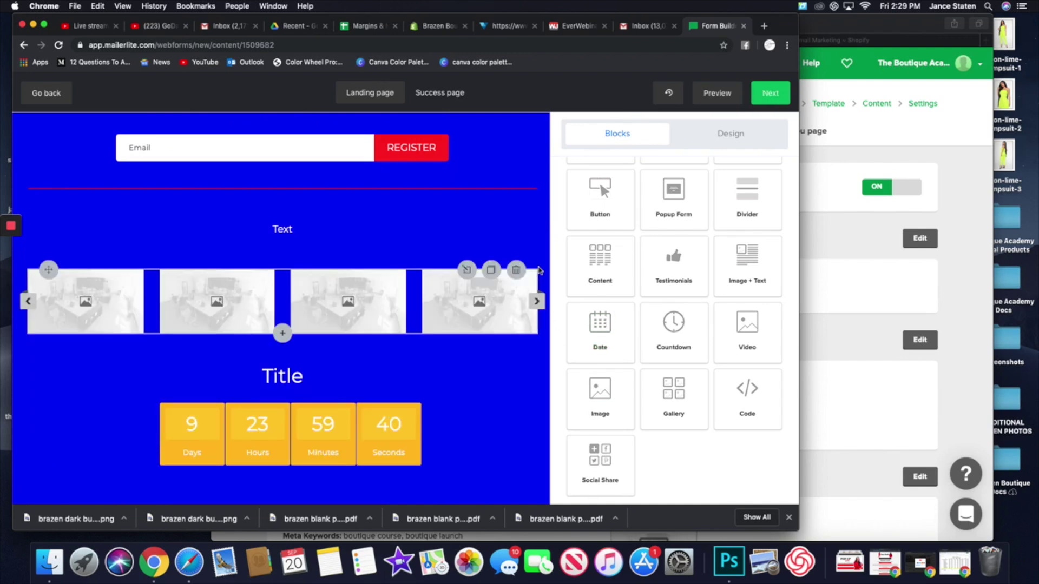
click(517, 273)
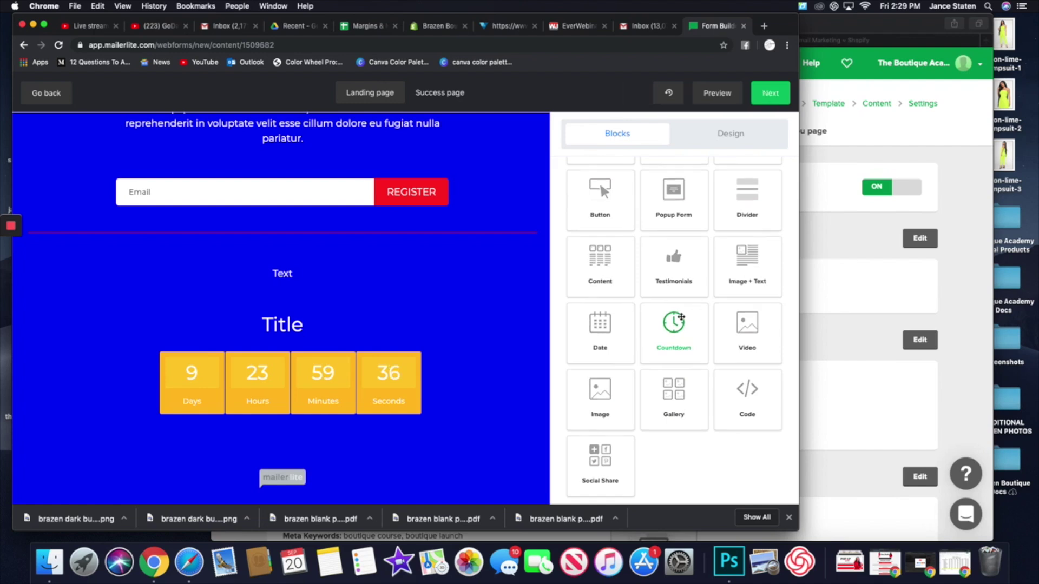
scroll(664, 267, up, 2)
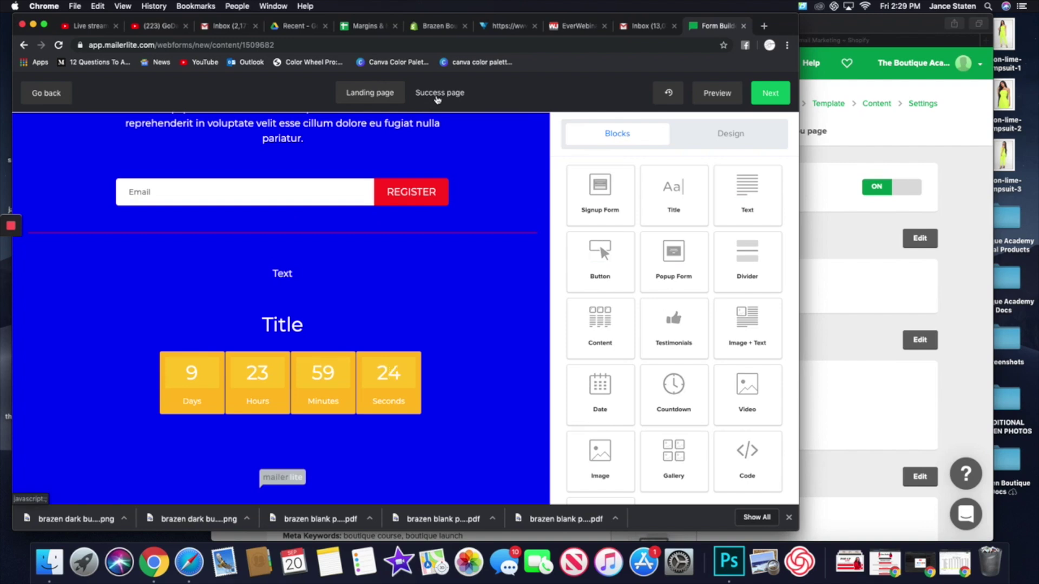
- Switch to the Success page and select the thank-you paragraph's text
click(438, 99)
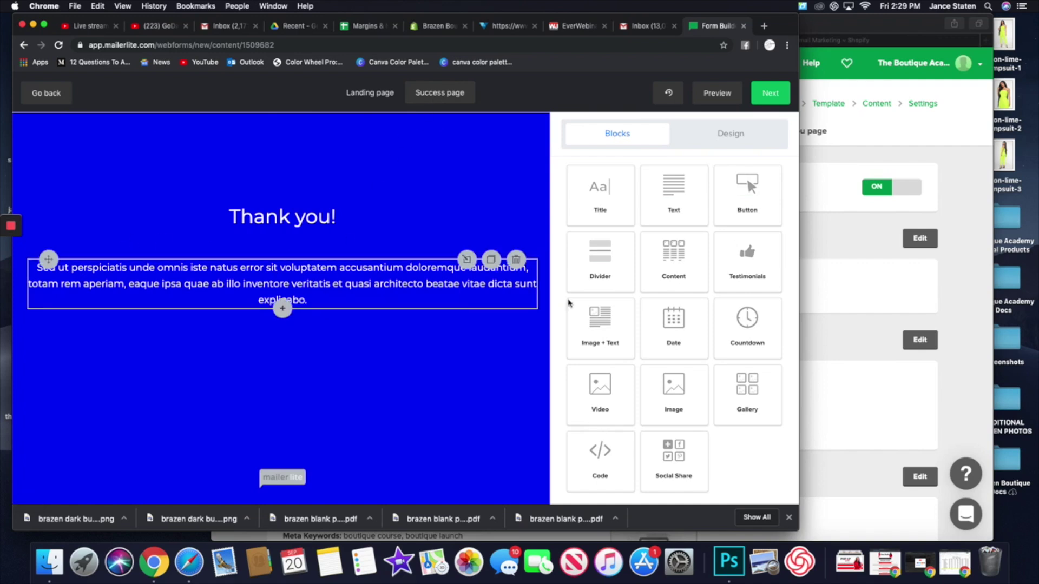
click(386, 278)
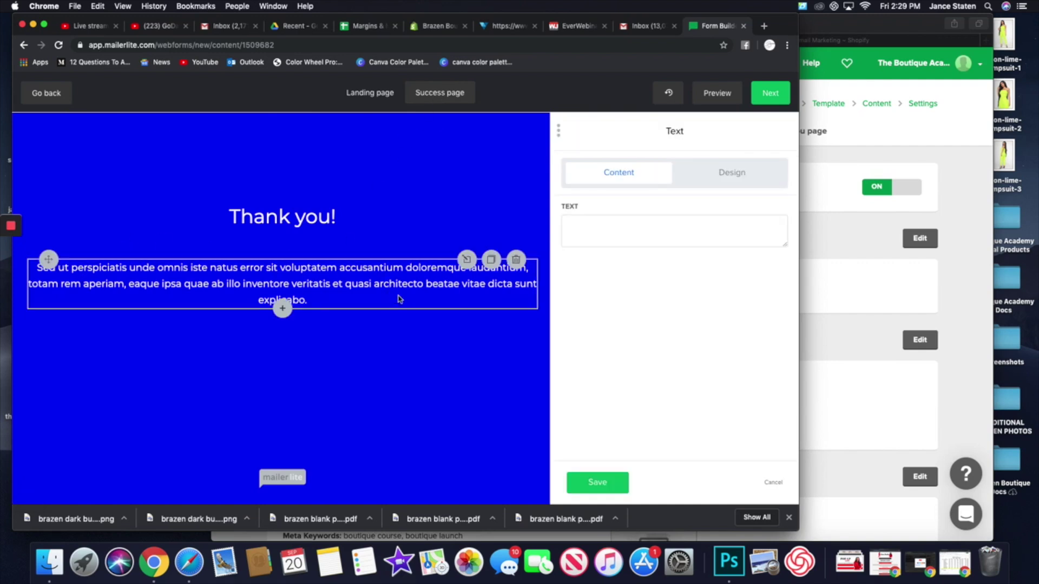
double_click(654, 275)
click(654, 275)
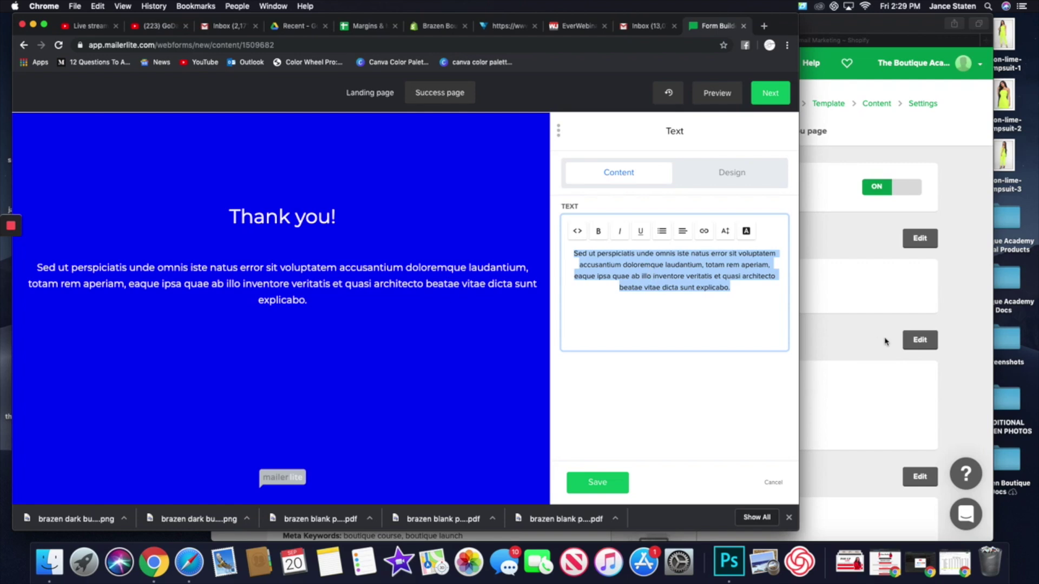
- Review the paragraph's Text and Link styles in Design, keep them unchanged, and save
click(742, 175)
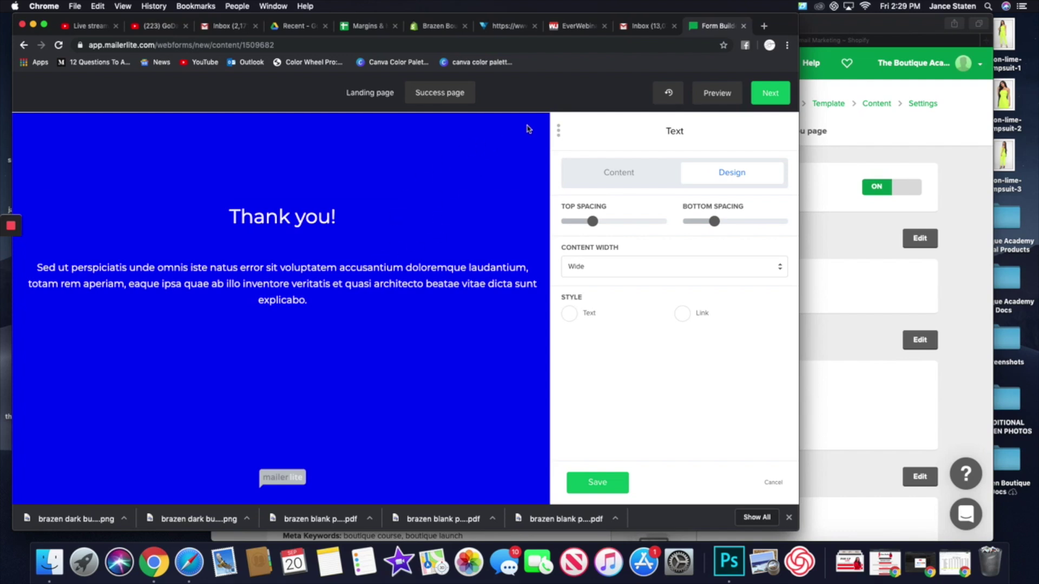
click(572, 315)
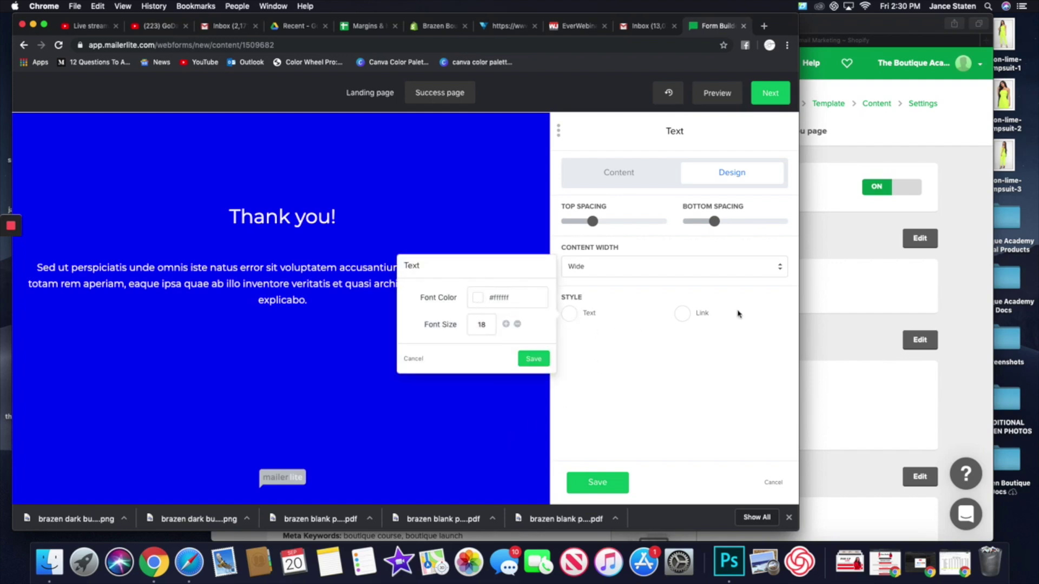
click(681, 315)
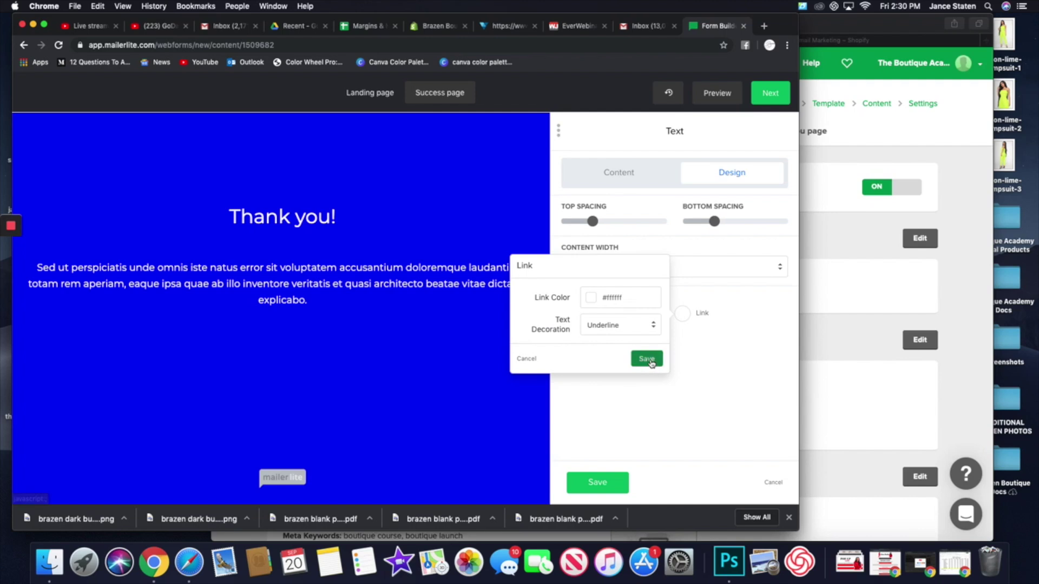
click(650, 361)
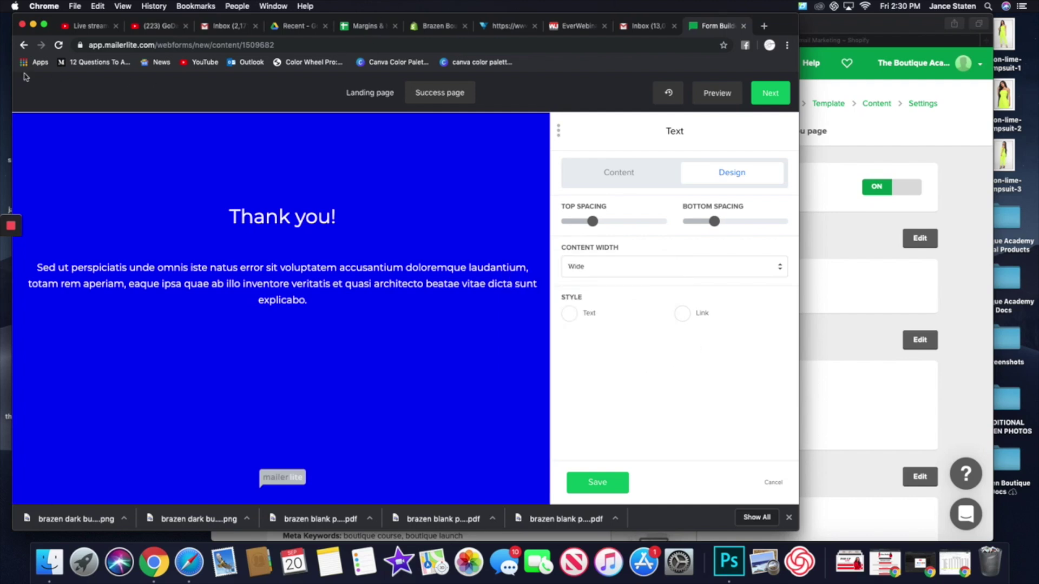
click(598, 482)
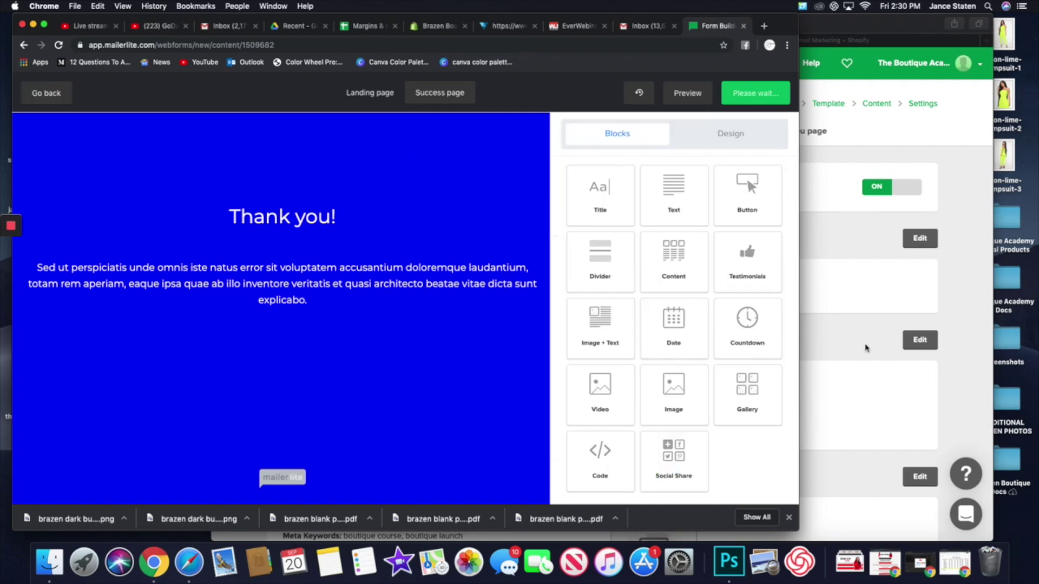
- Discard the form editor changes, then open Forms > Popups in the other MailerLite window
click(59, 101)
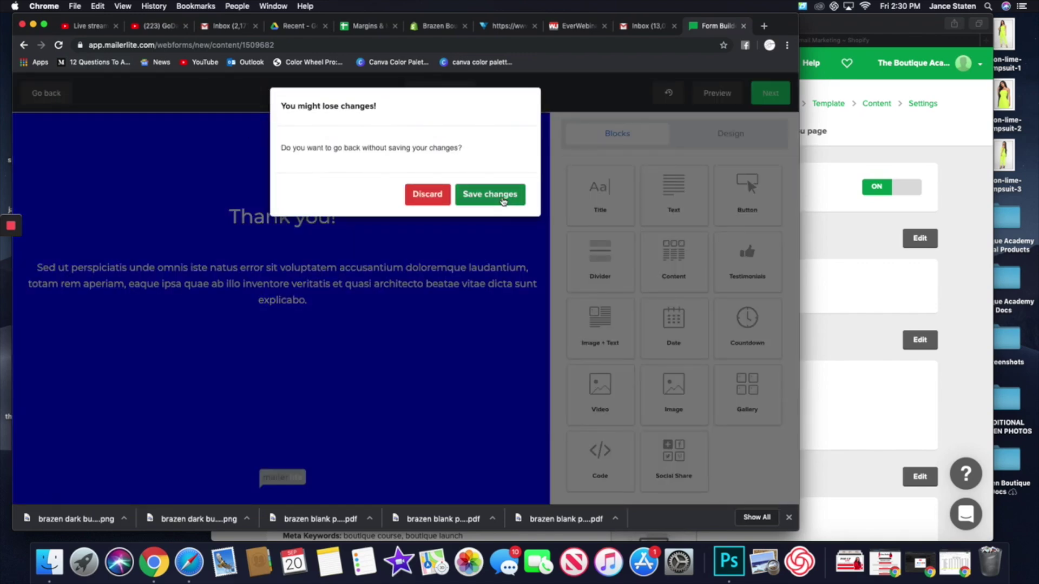
click(434, 196)
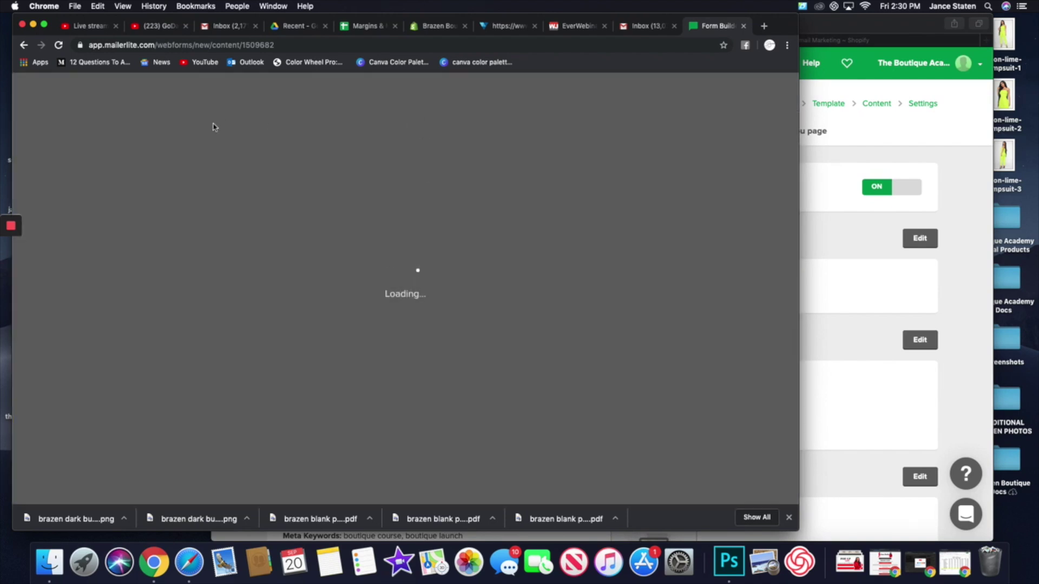
click(822, 234)
click(420, 65)
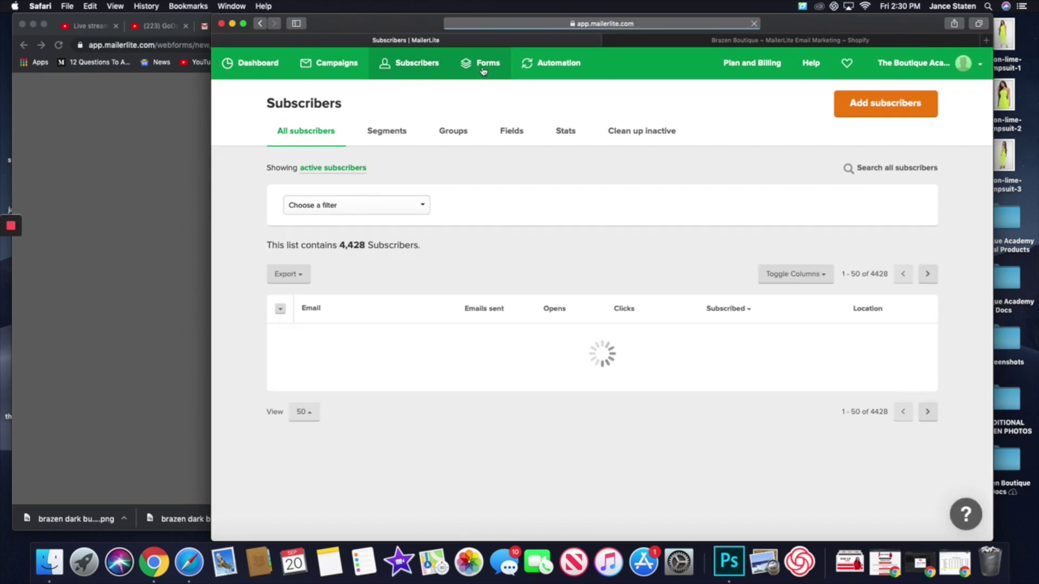
click(482, 69)
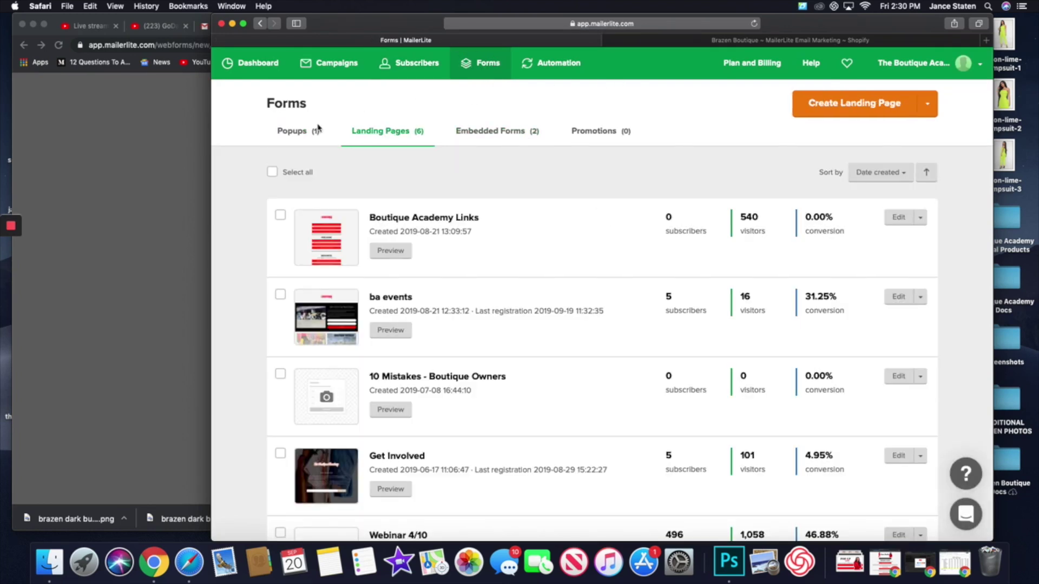
click(301, 135)
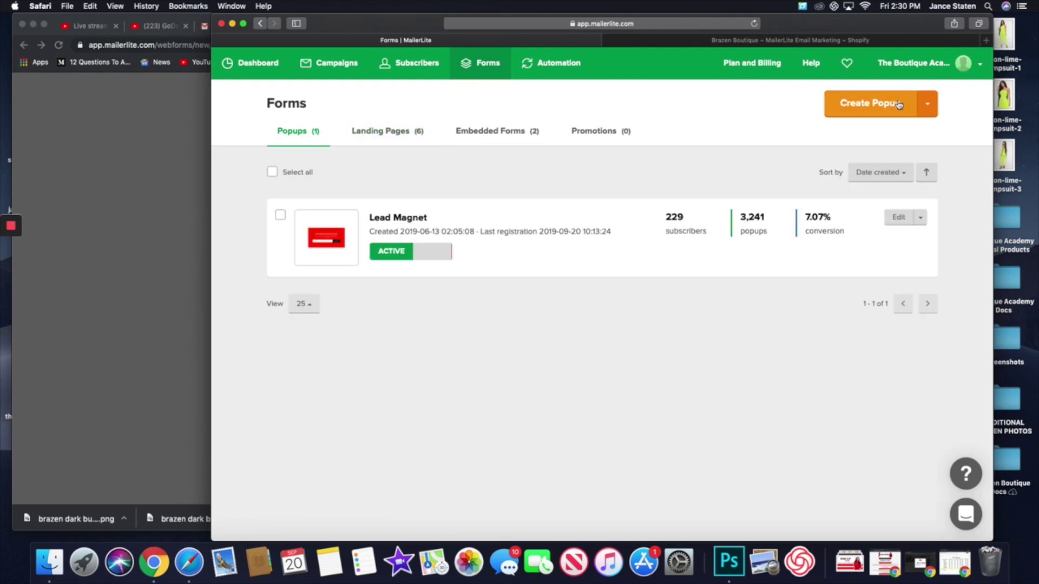
- Preview the Lead Magnet popup offering 15% off a first order, then close it
click(346, 237)
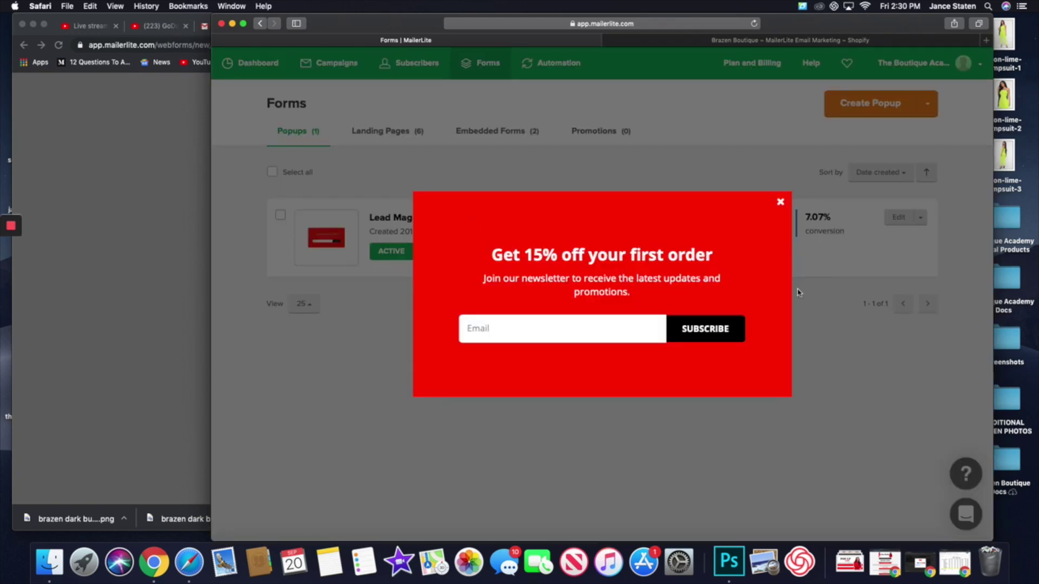
click(781, 203)
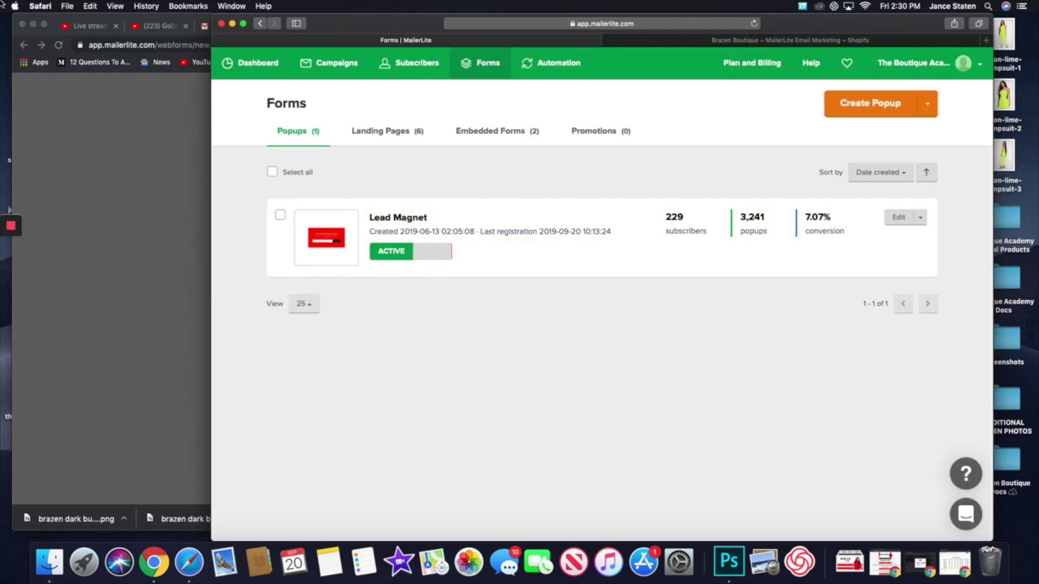
- Create a new popup named 'test' and save the name
click(875, 110)
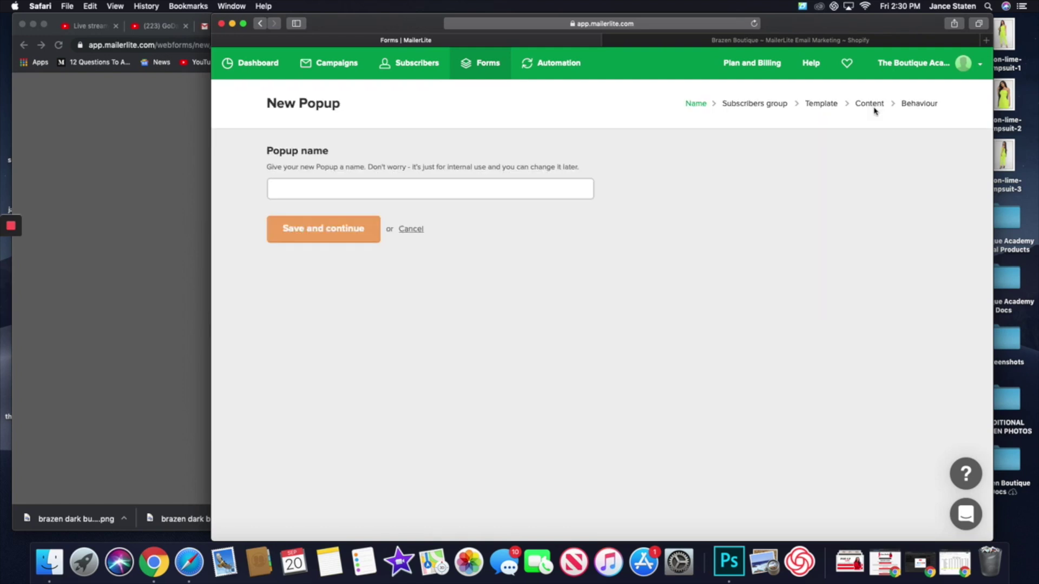
click(450, 188)
text(test)
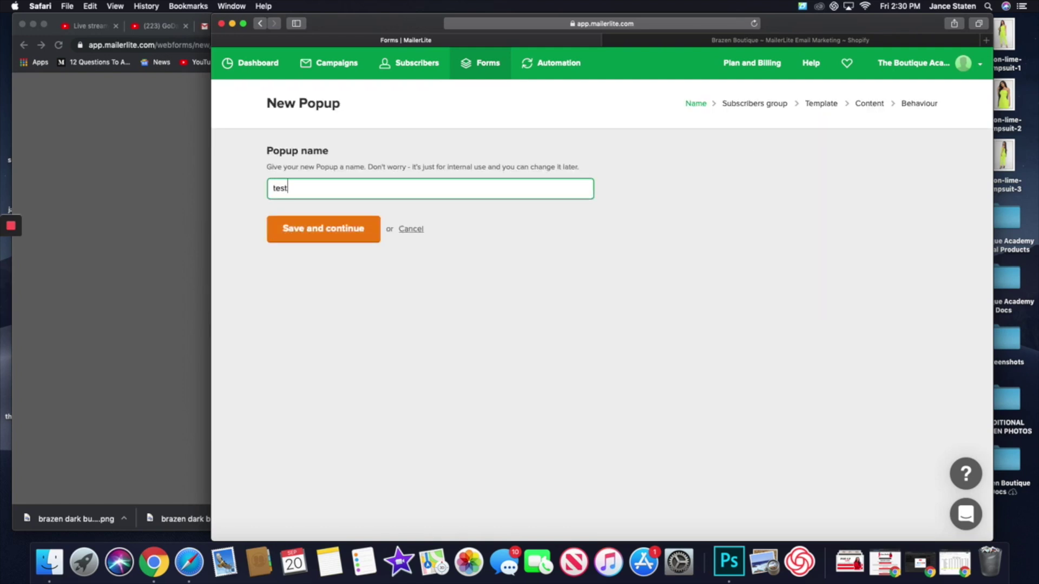
click(367, 229)
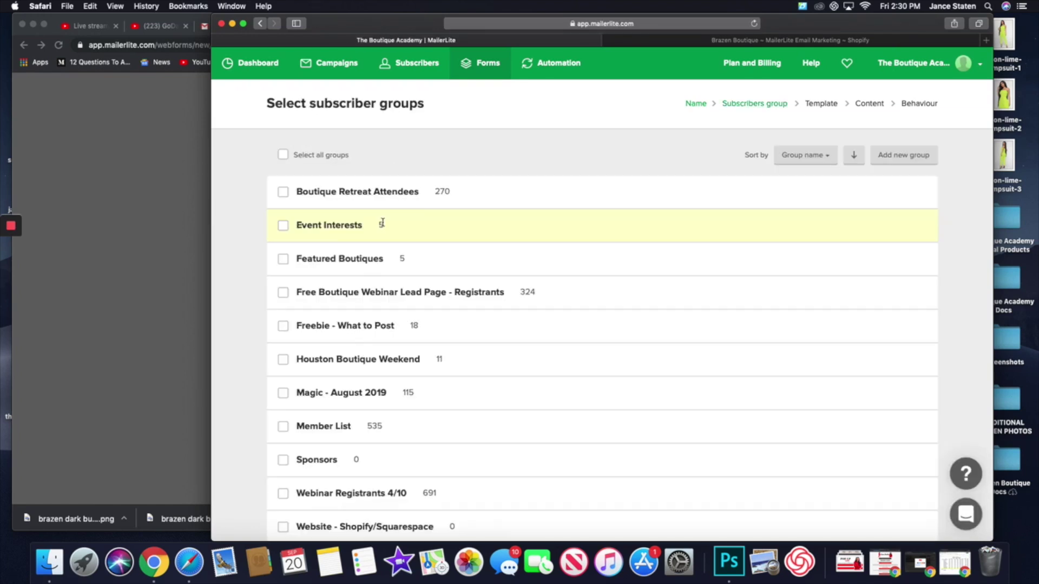
- Tick Select all groups to assign every subscriber group, then save and continue
scroll(394, 452, down, 3)
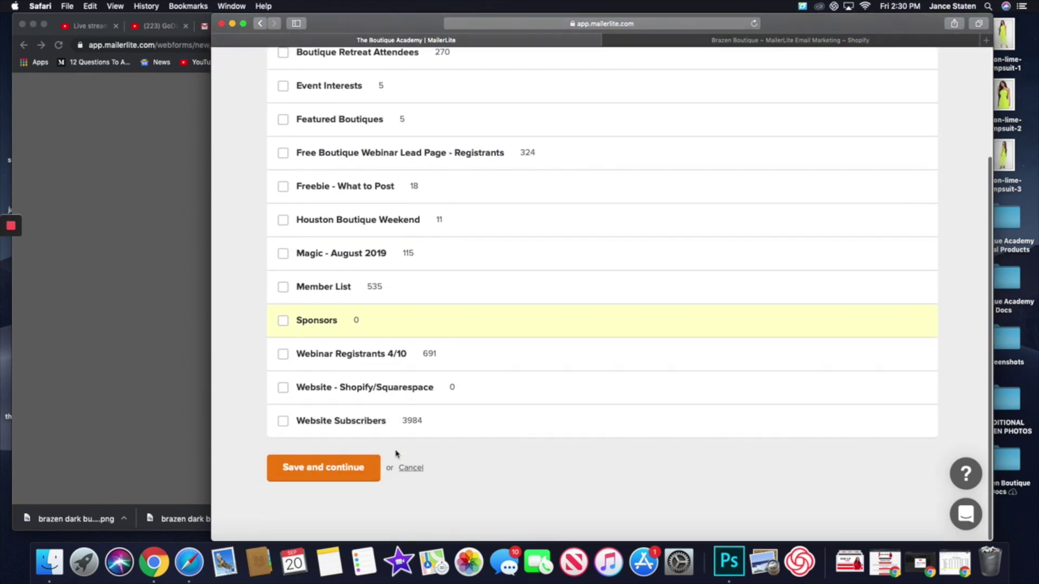
scroll(321, 323, up, 5)
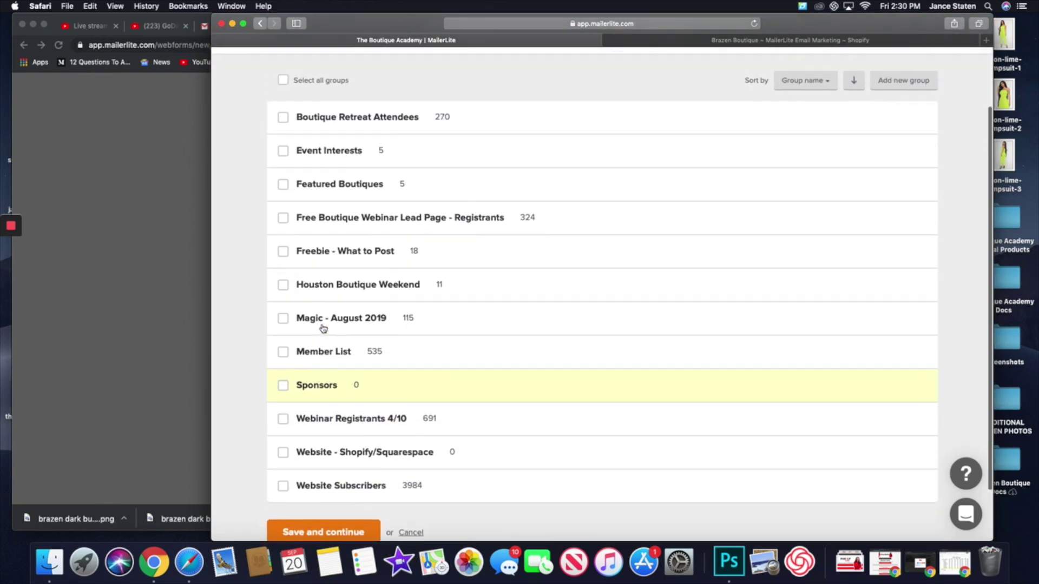
scroll(322, 326, down, 2)
scroll(323, 328, down, 2)
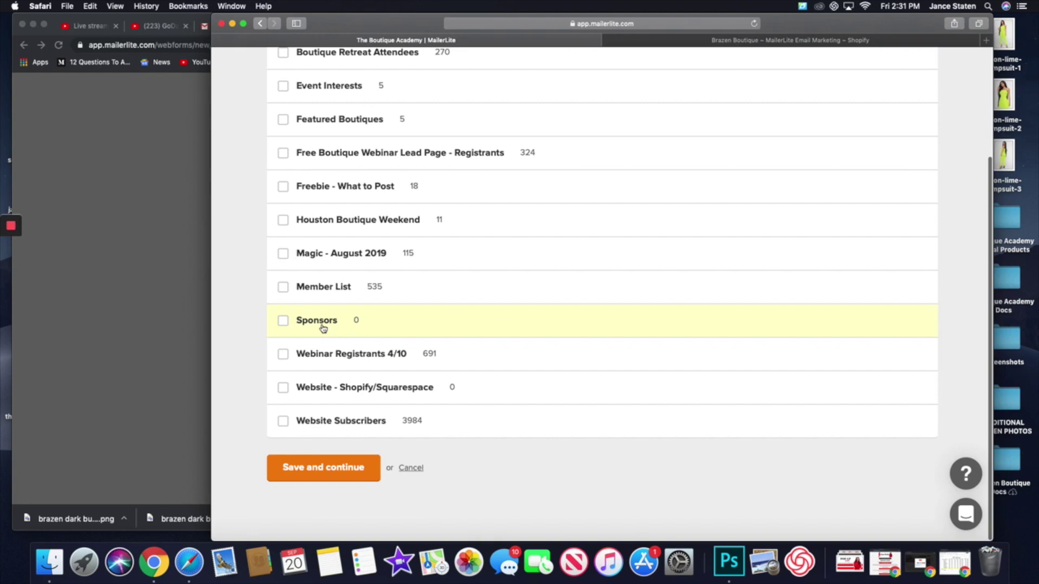
scroll(312, 368, up, 4)
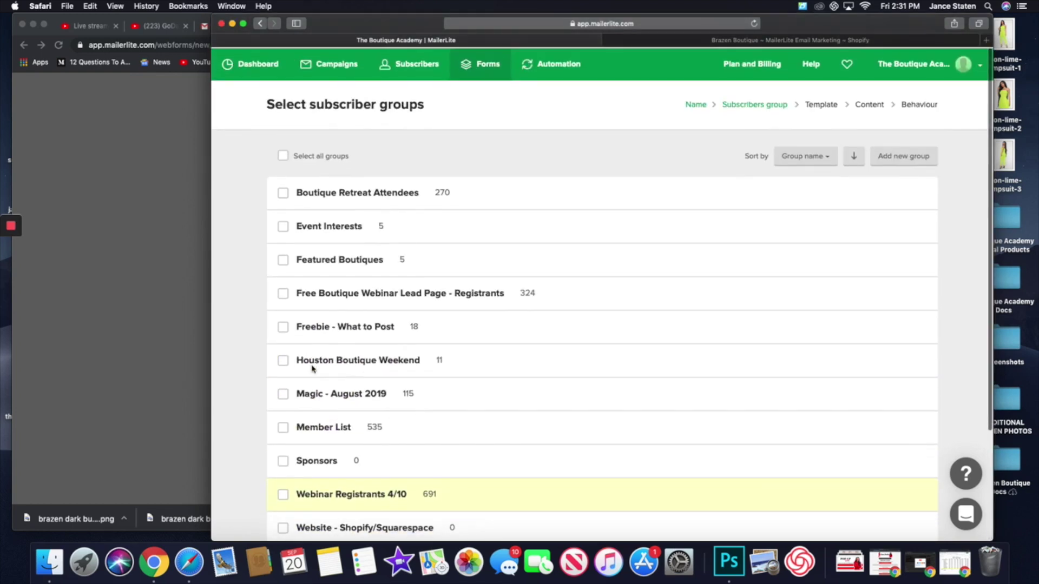
scroll(462, 283, down, 4)
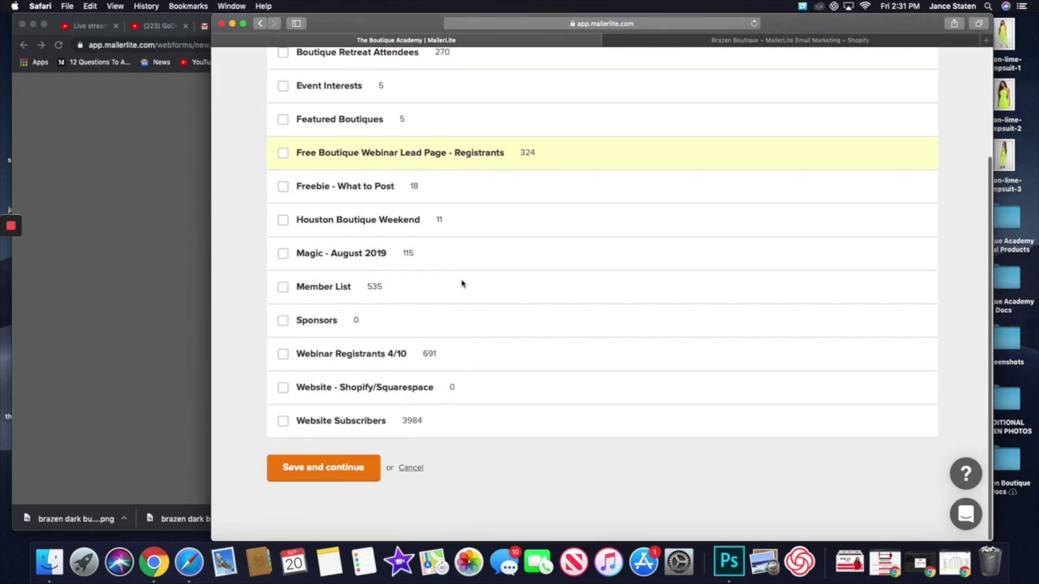
scroll(461, 282, up, 4)
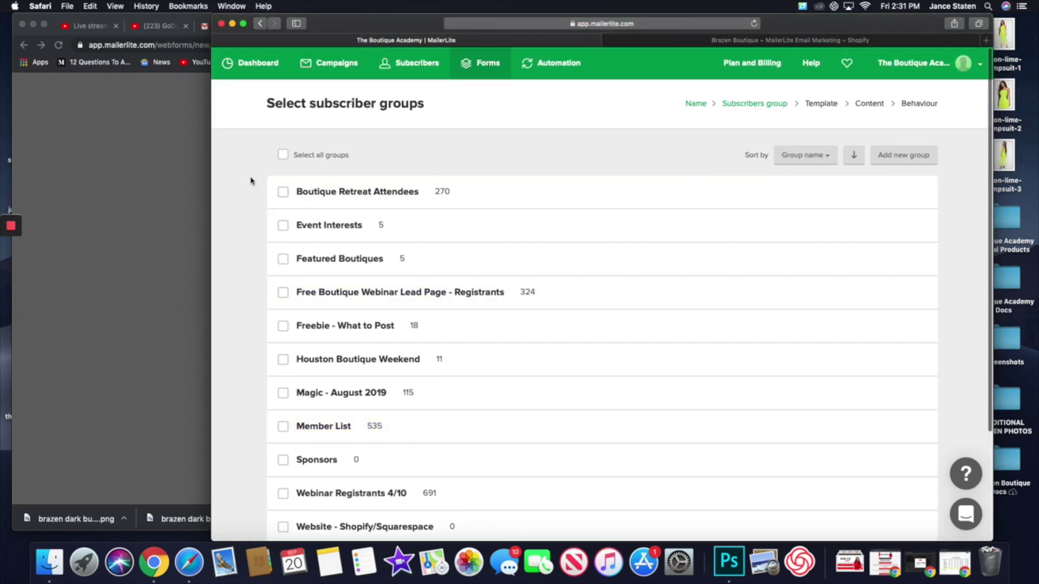
click(284, 156)
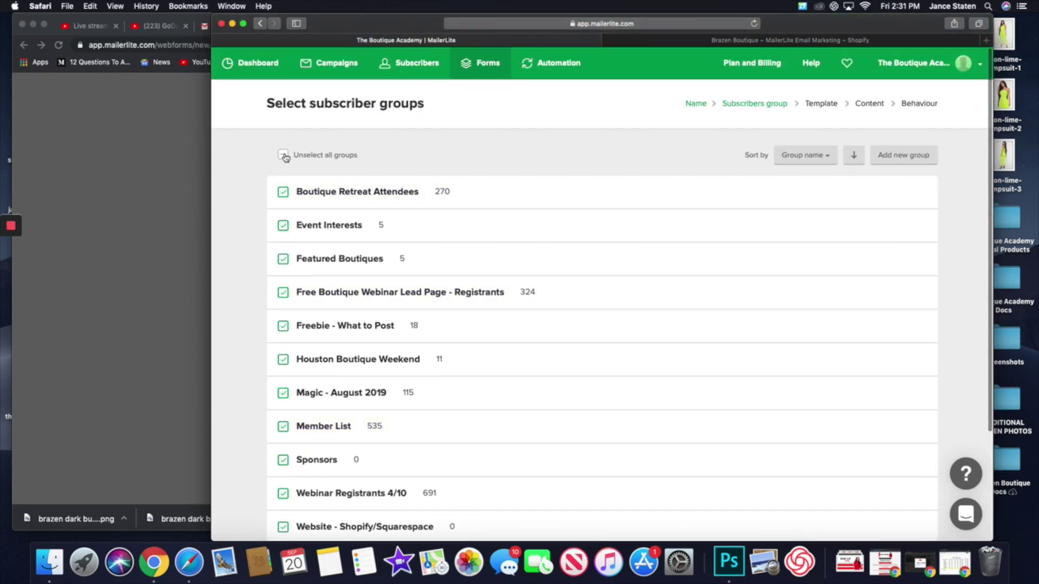
scroll(552, 359, down, 4)
click(360, 481)
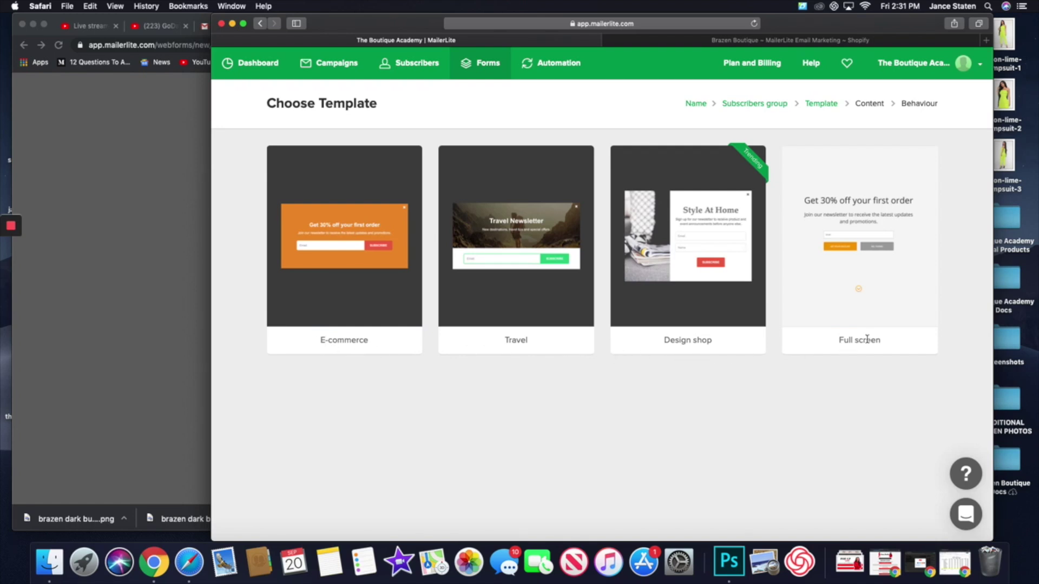
- In the other browser window, preview the existing Brazen Bombshell popup under Forms > Popups
mouse_move(690, 211)
mouse_move(655, 270)
click(79, 306)
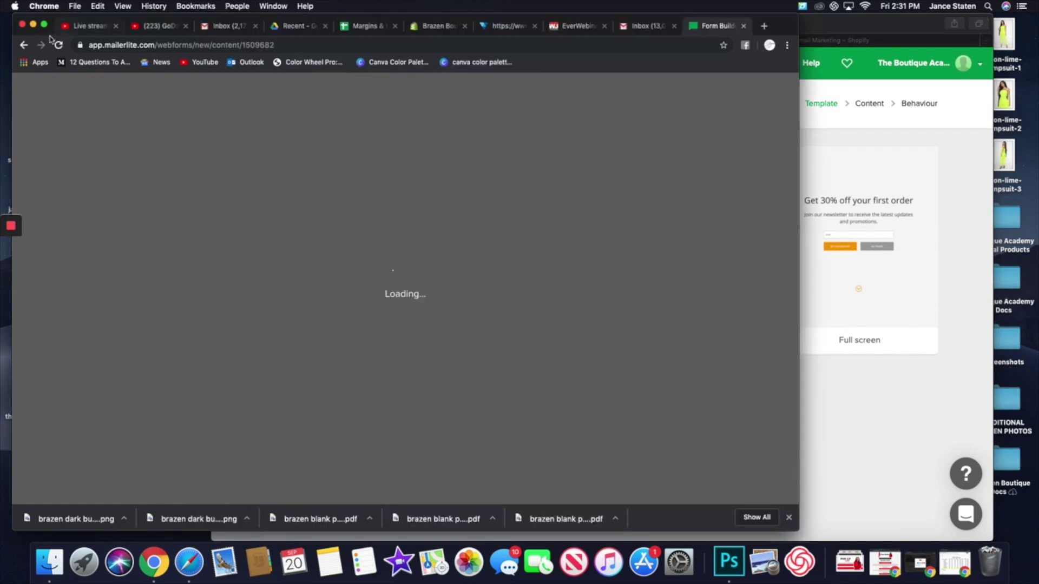
click(898, 398)
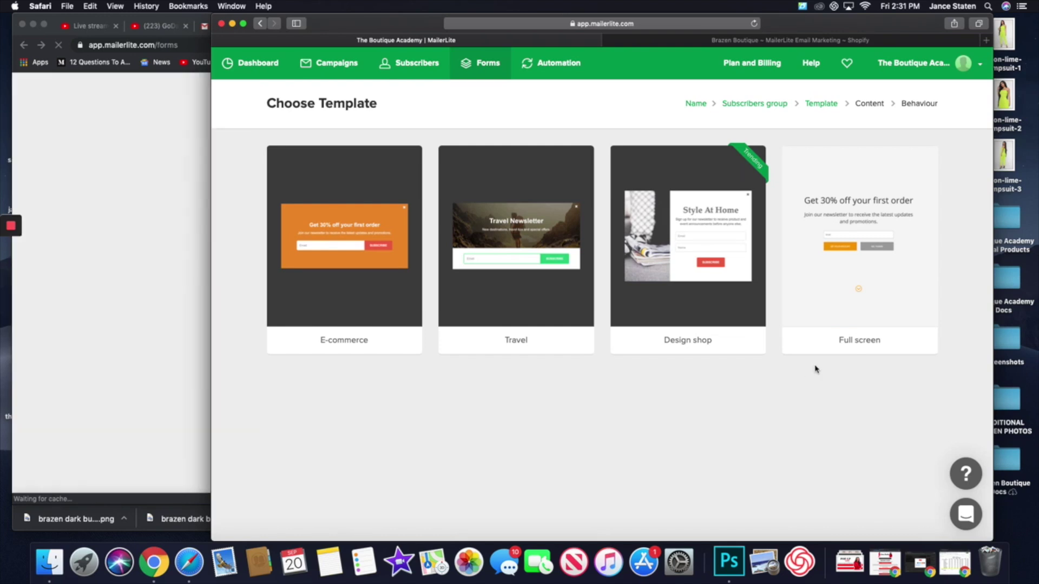
click(97, 255)
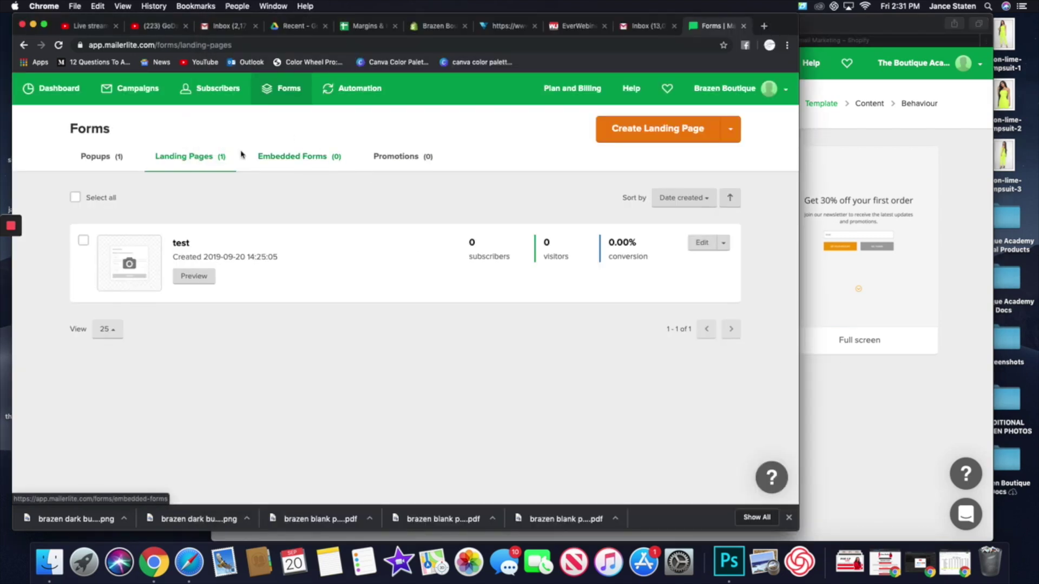
click(100, 156)
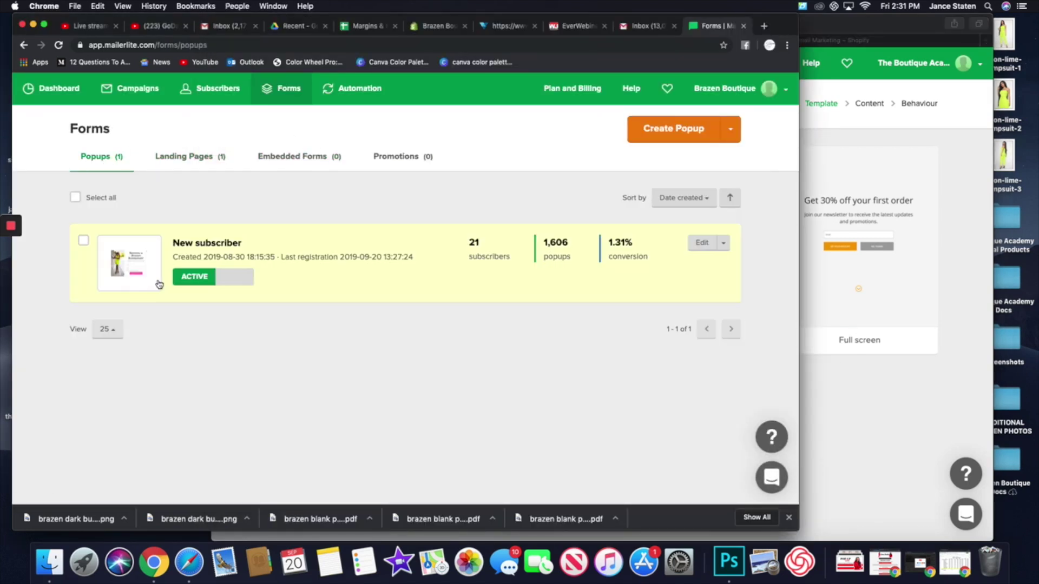
click(126, 266)
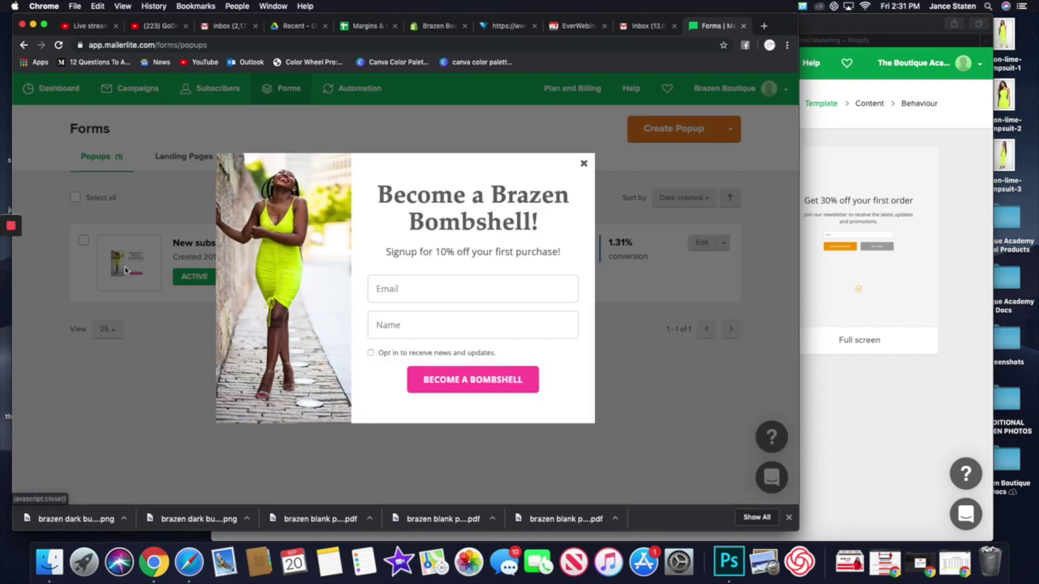
- Back in the template window, select the Design shop template
click(871, 445)
mouse_move(724, 274)
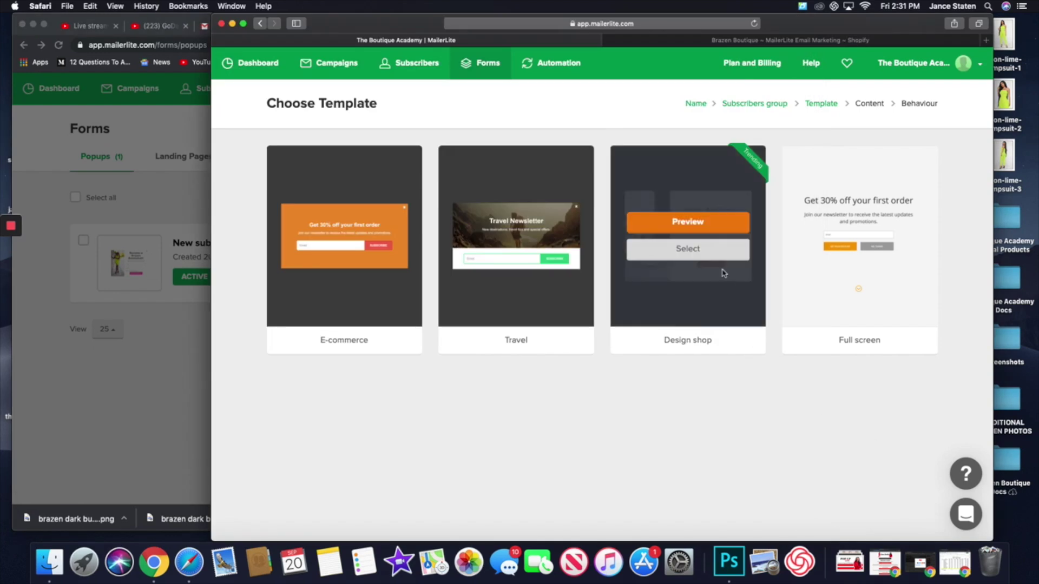
click(690, 249)
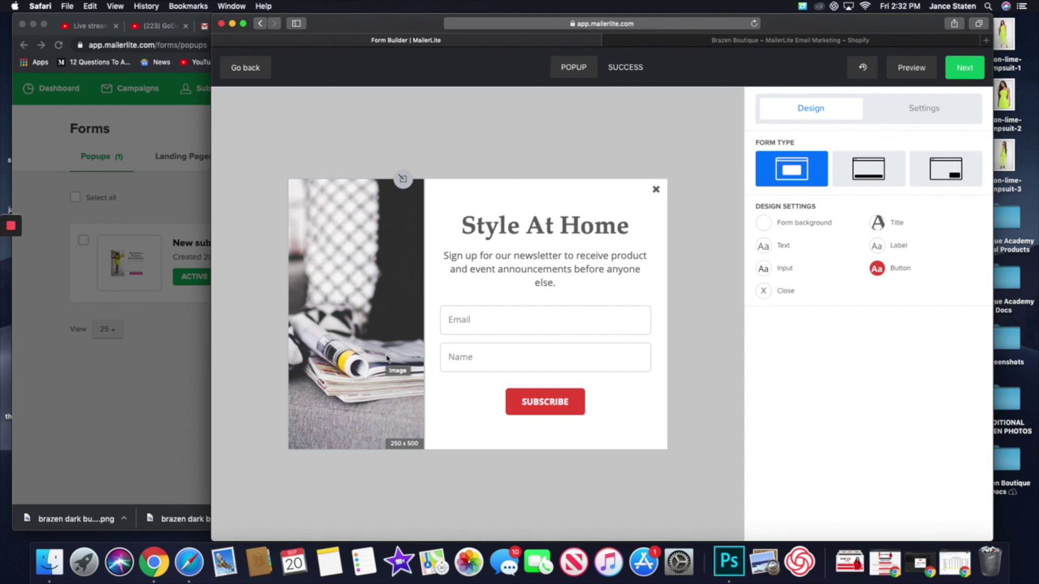
- Open the side image's library, close it without choosing, and save the image settings
click(387, 359)
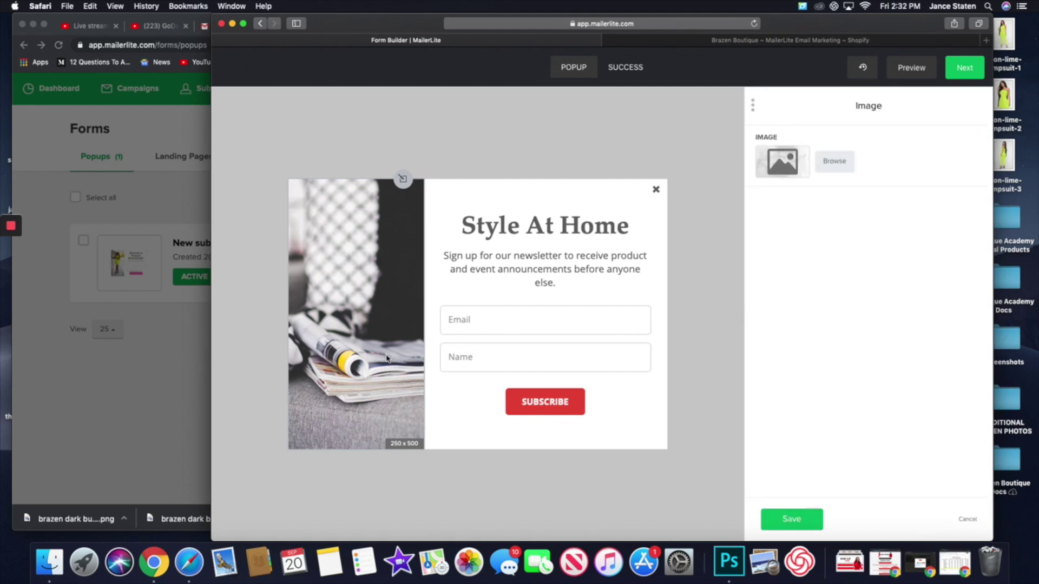
click(834, 161)
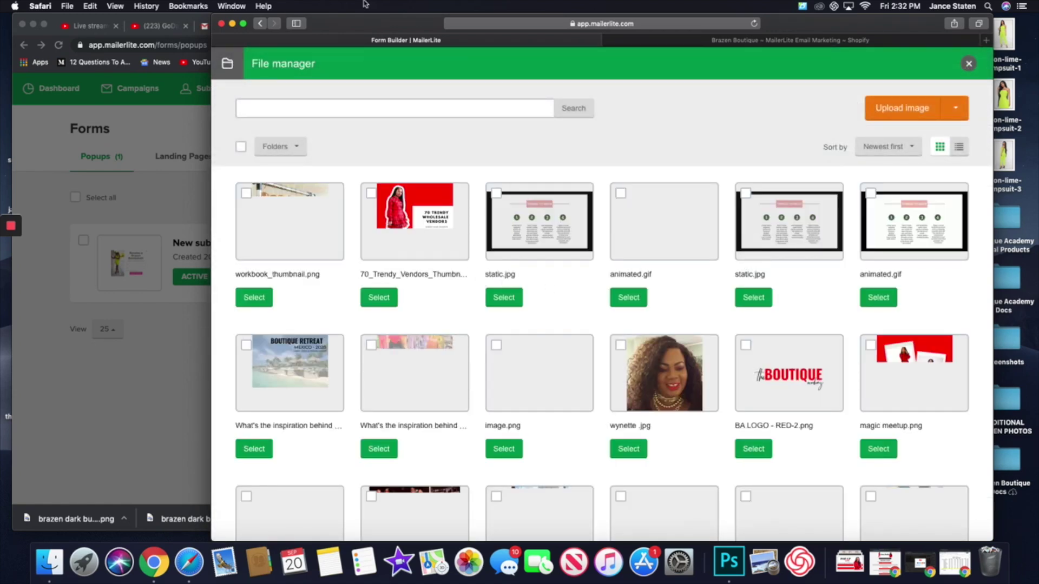
click(969, 64)
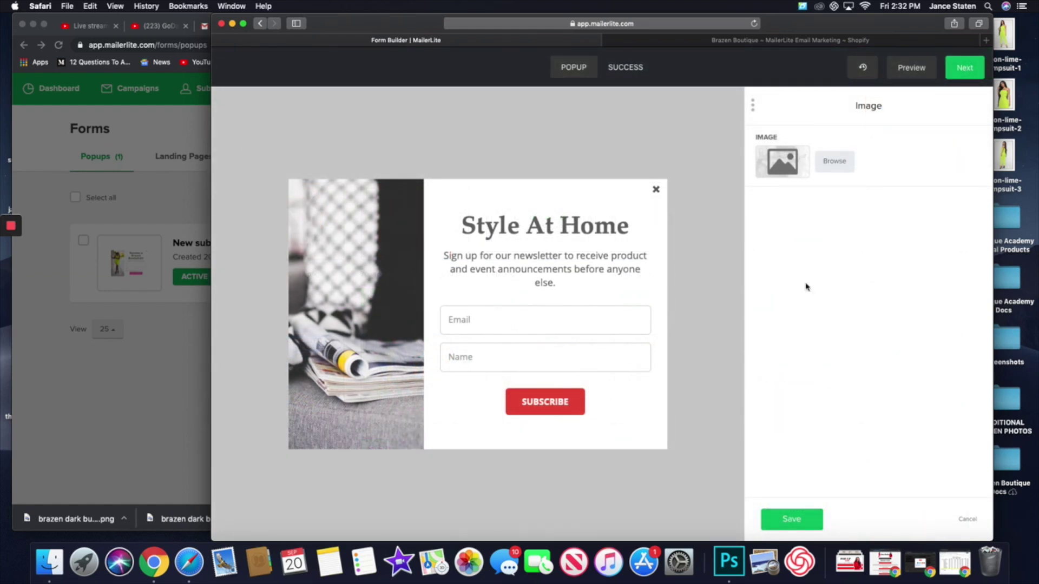
click(812, 521)
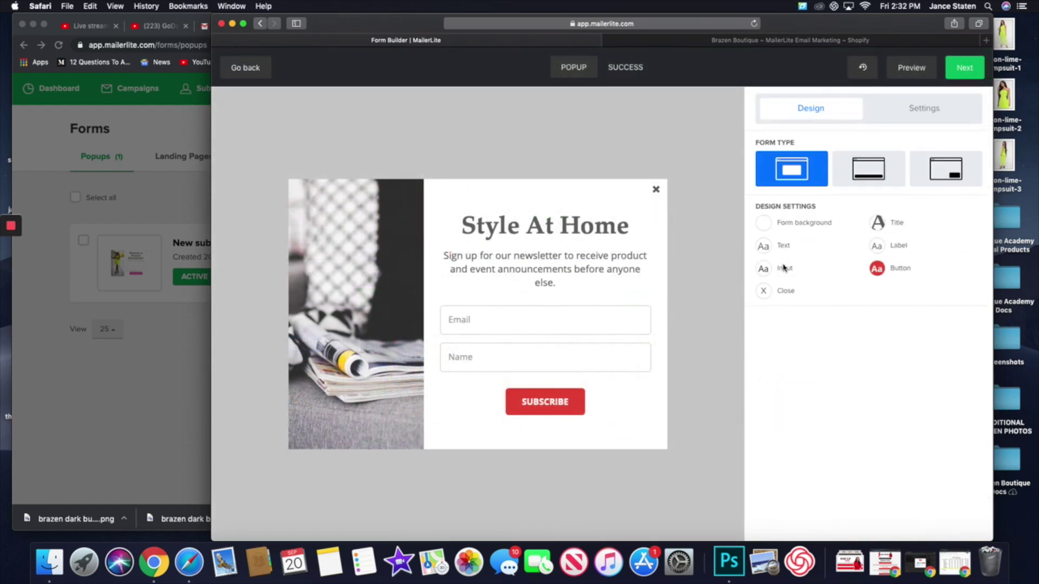
- Try the bottom-bar and slide-in layouts, return to centred, and open form Settings
click(872, 180)
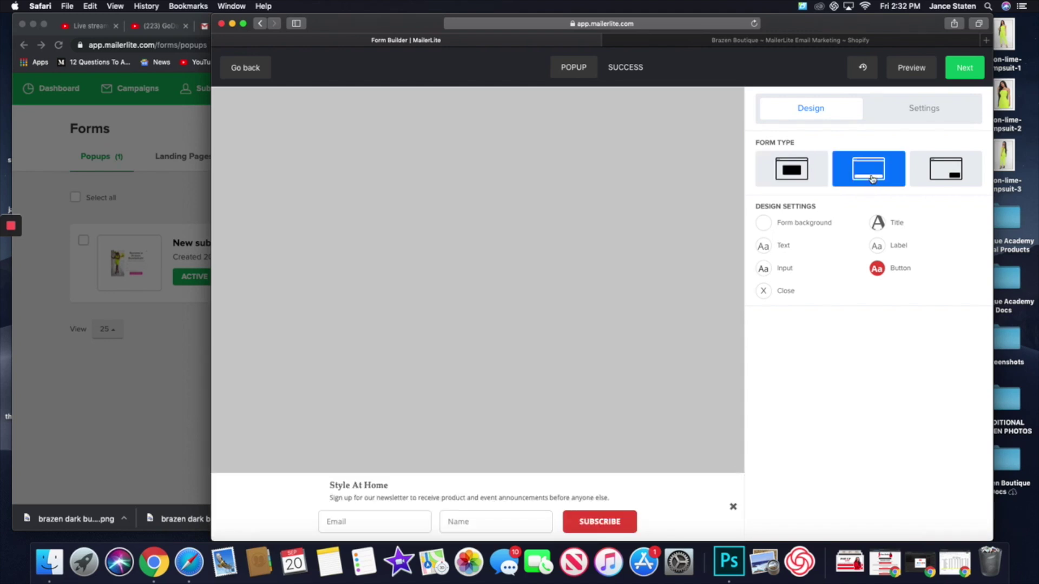
click(947, 174)
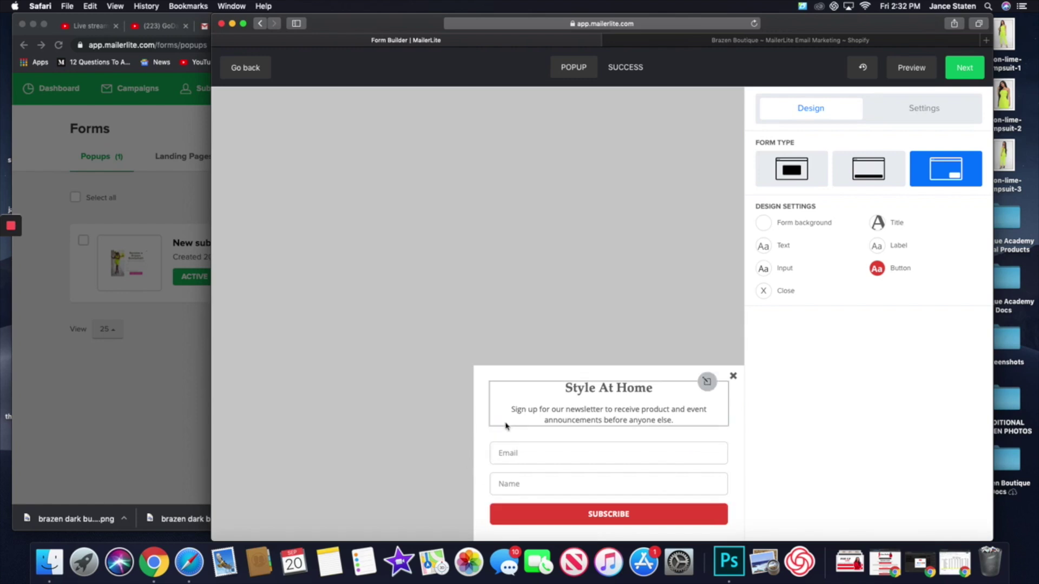
click(787, 175)
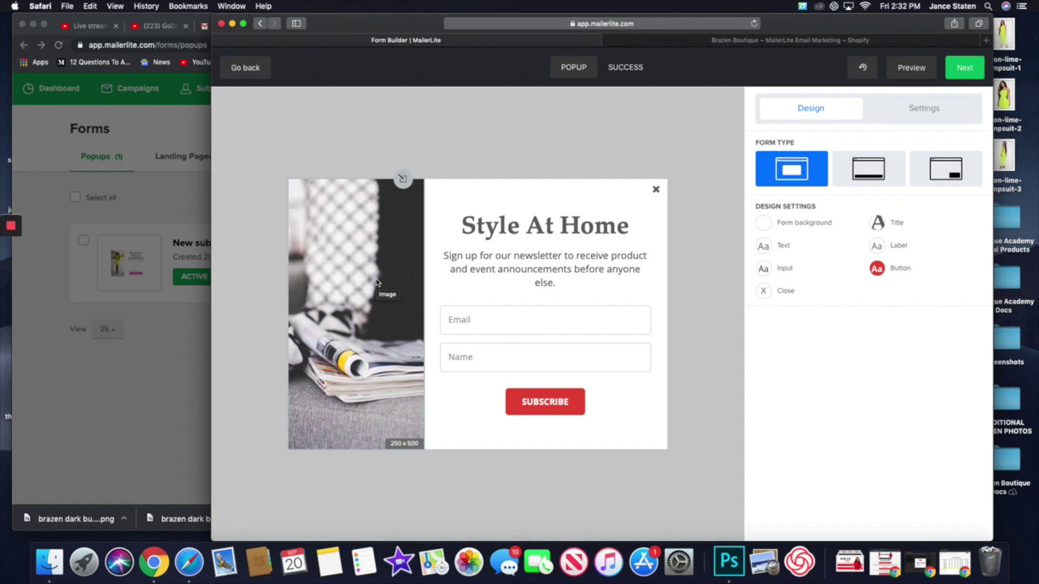
click(926, 114)
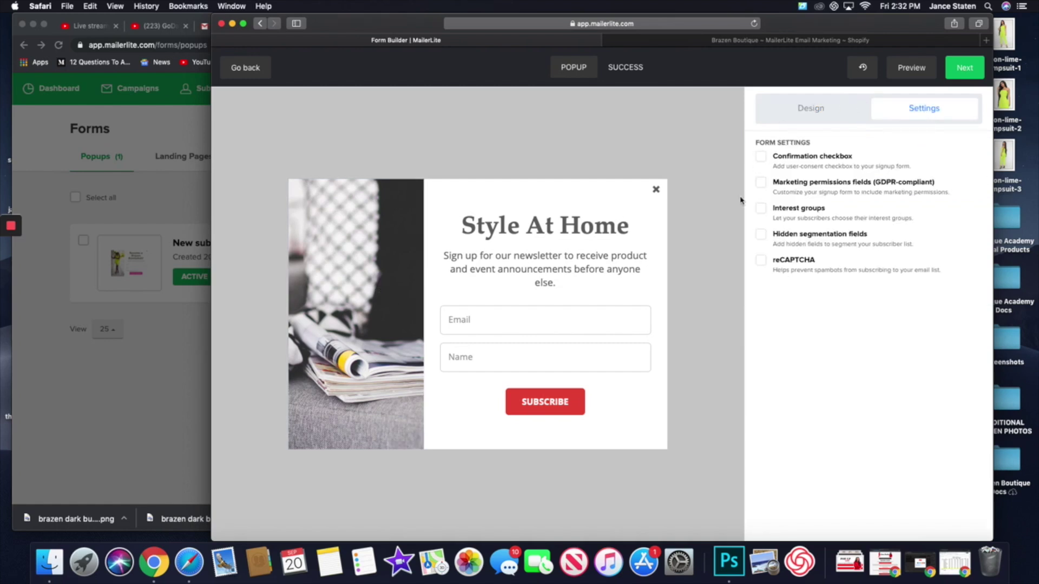
- Leave reCAPTCHA off, enable the opt-in confirmation checkbox, and choose Go back
click(762, 261)
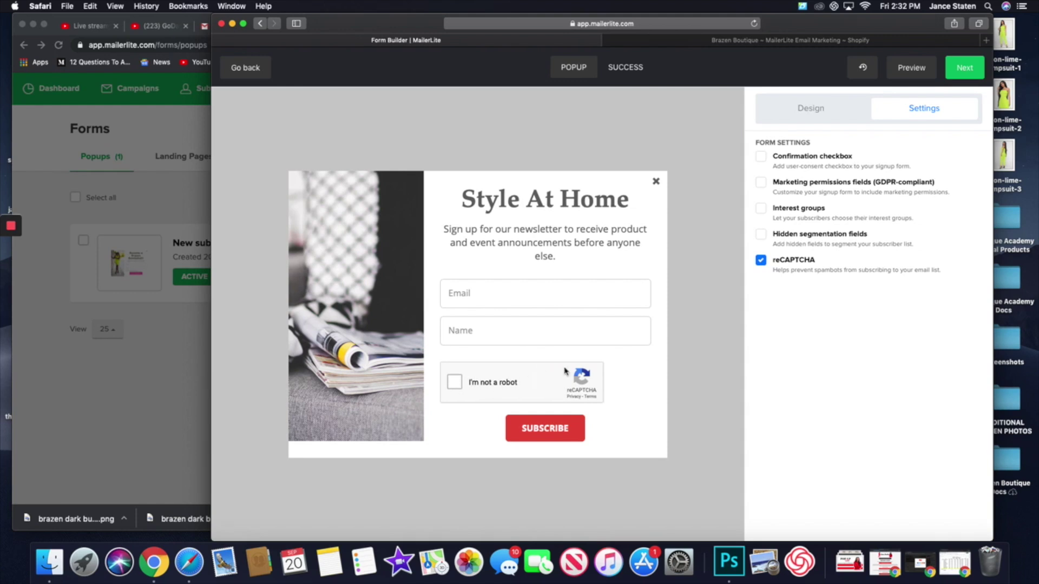
click(760, 261)
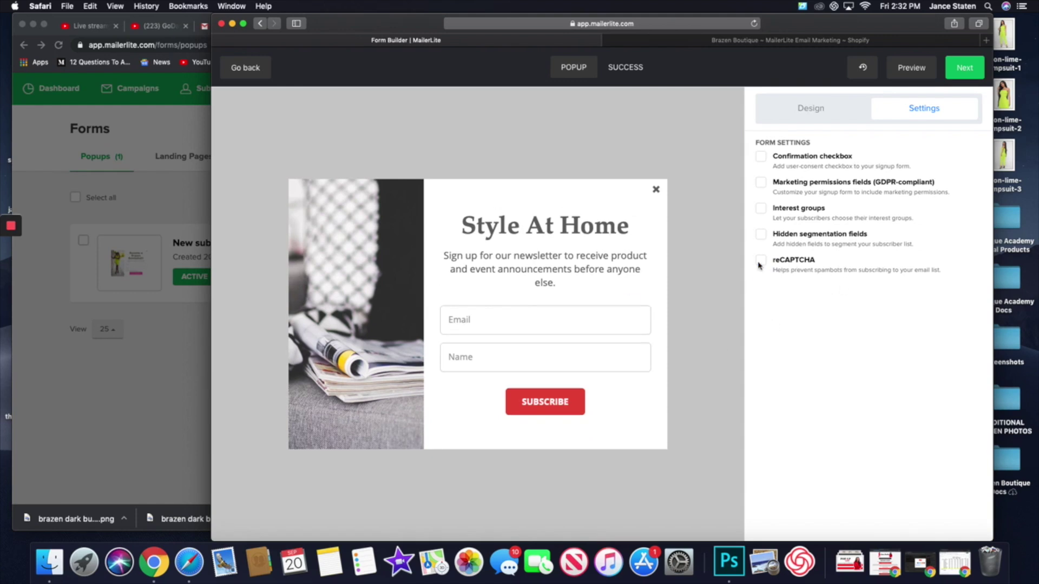
click(761, 156)
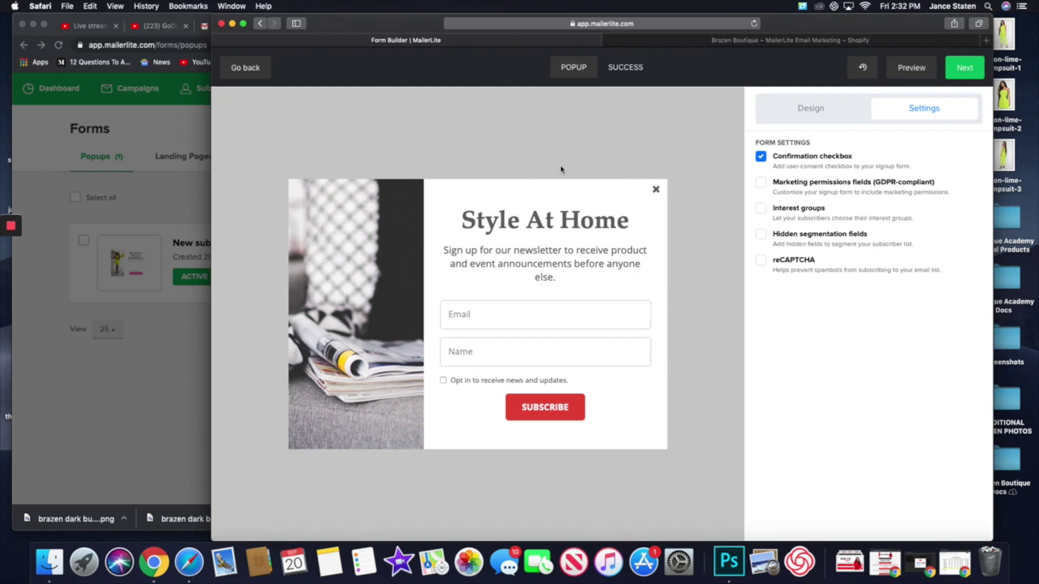
click(238, 74)
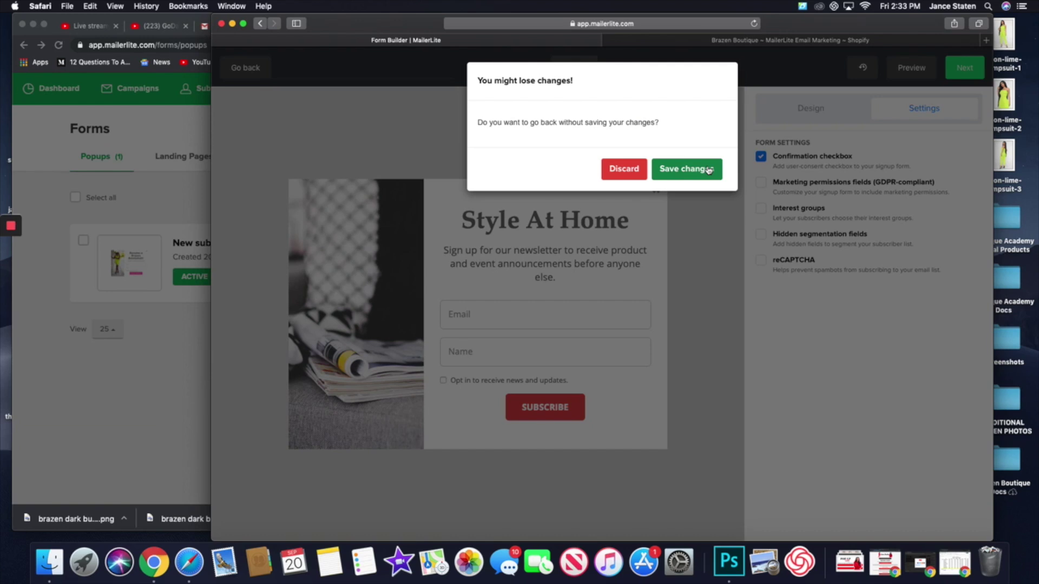
- Confirm the MailerLite Email Marketing app in Shopify, then discard the unsaved popup changes
click(812, 41)
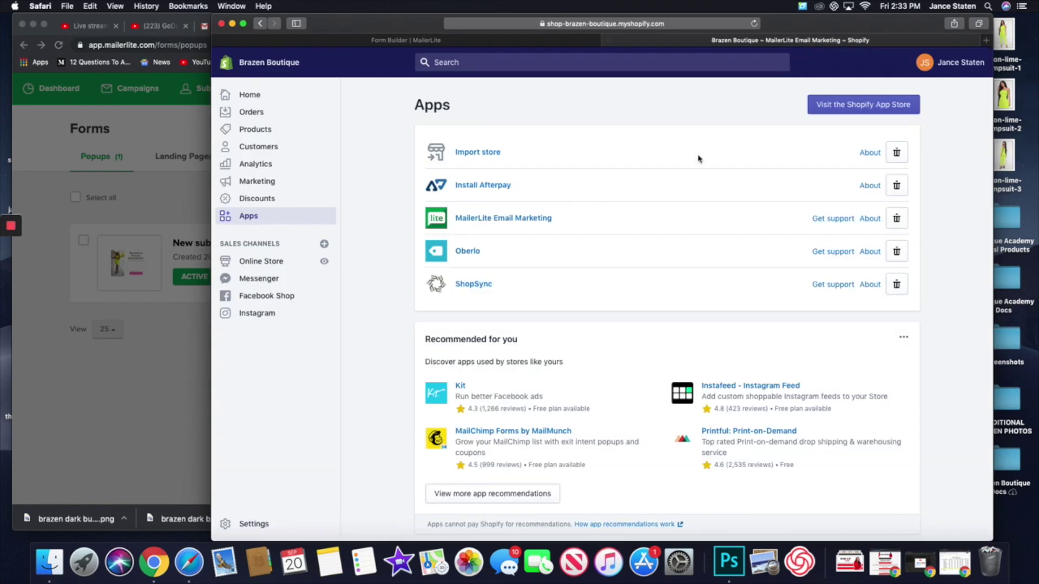
click(479, 218)
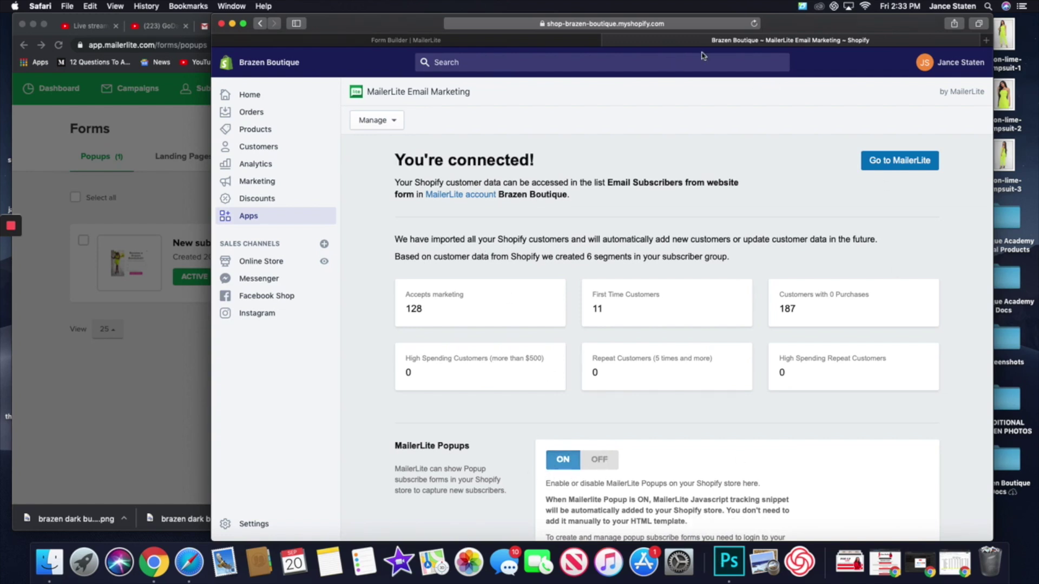
click(513, 43)
click(622, 169)
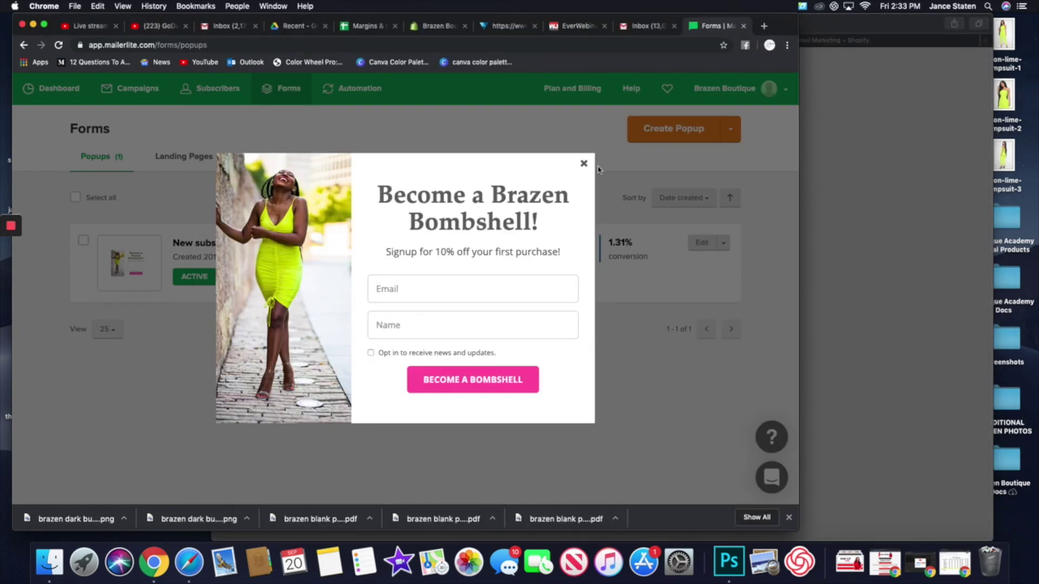
- Return to MailerLite in Chrome and start a new campaign from the Campaigns page
click(584, 165)
click(899, 162)
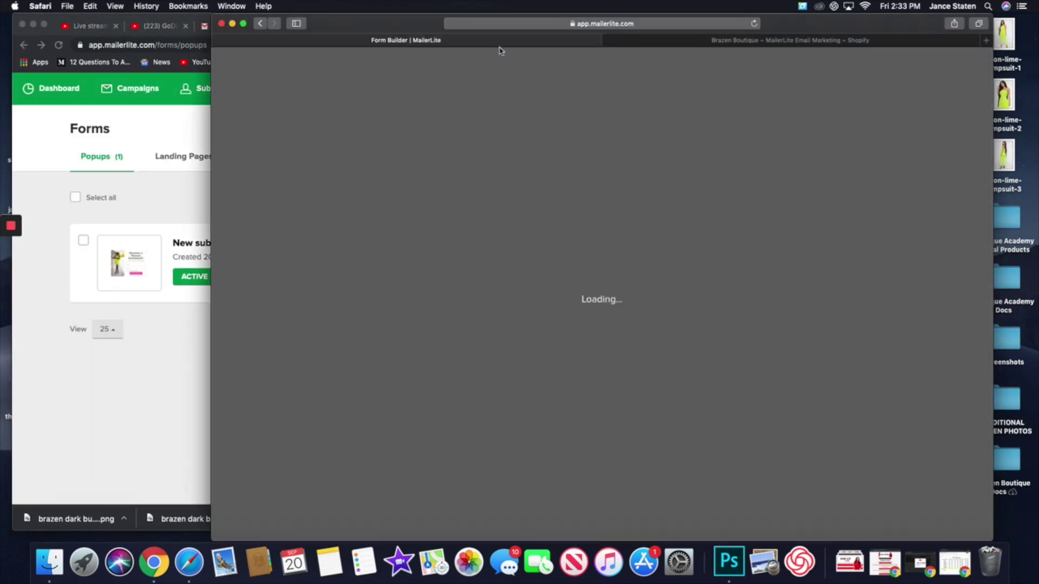
click(183, 357)
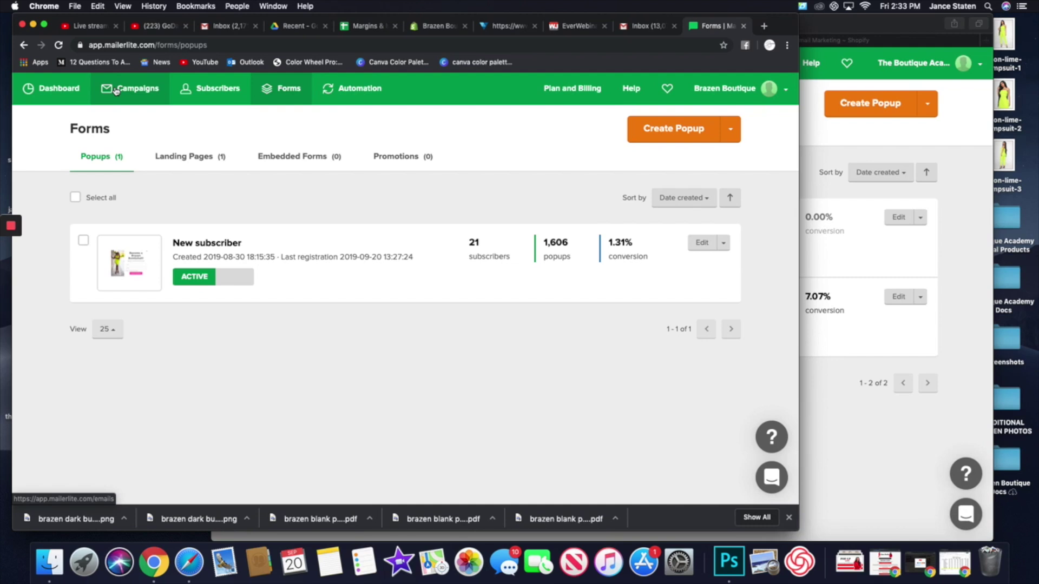
click(115, 91)
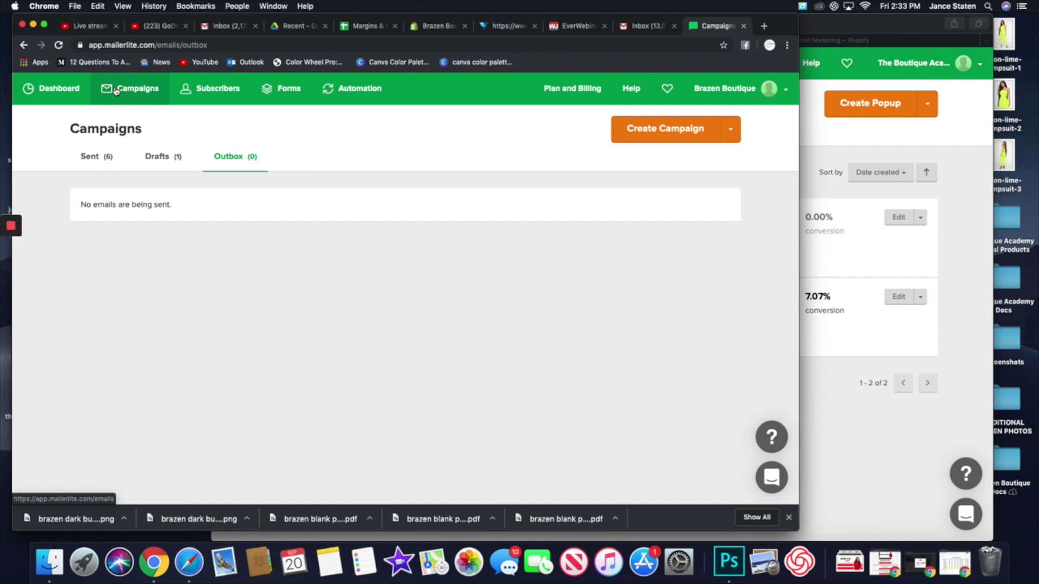
click(651, 140)
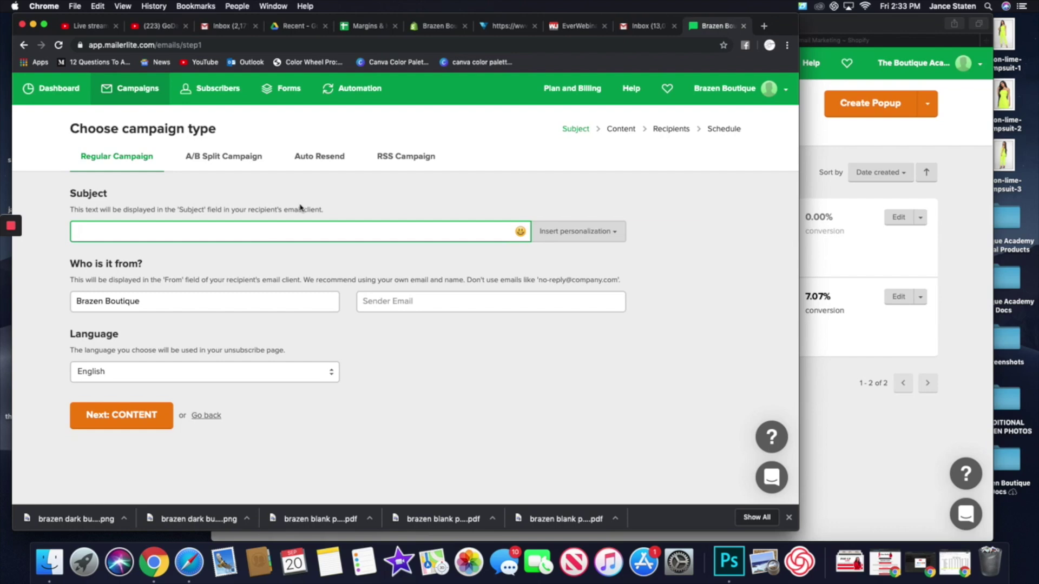
- Enter the campaign subject 'Hey girl hey!'
text(Hey girl he)
- Fill in the shop's sender email address and continue to the content step
click(449, 302)
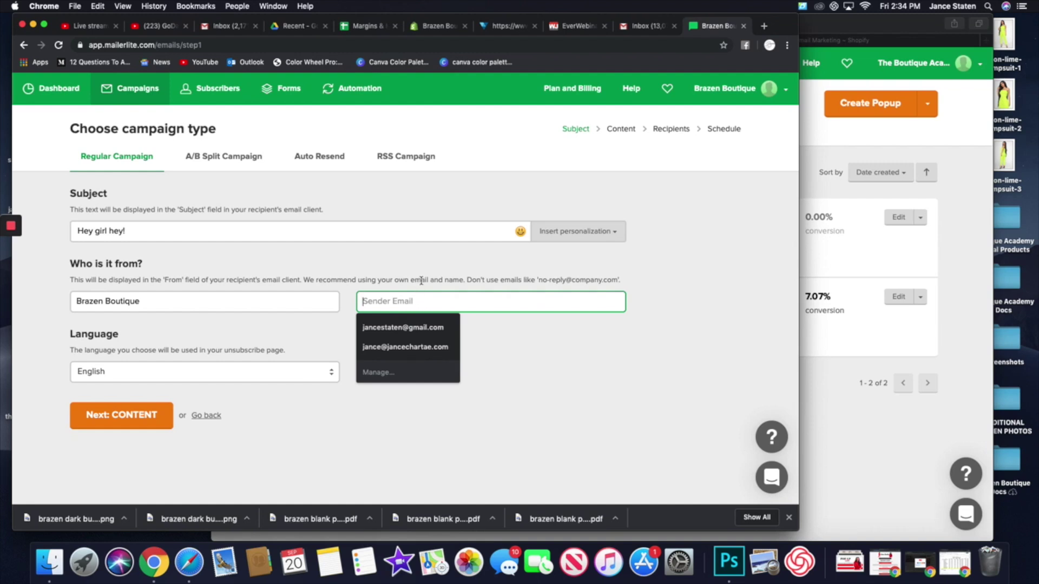
click(603, 368)
click(439, 306)
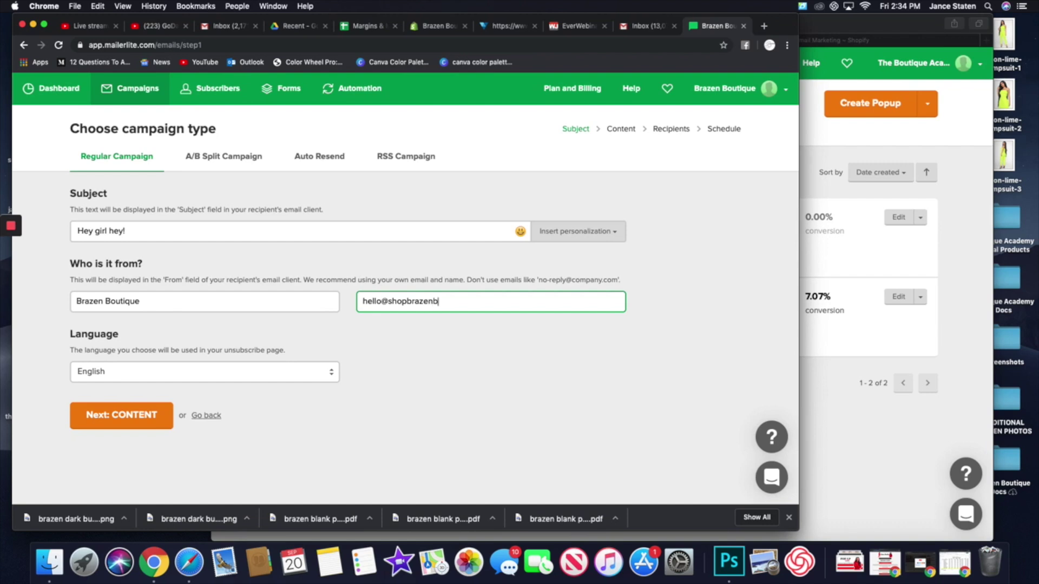
click(552, 409)
click(115, 417)
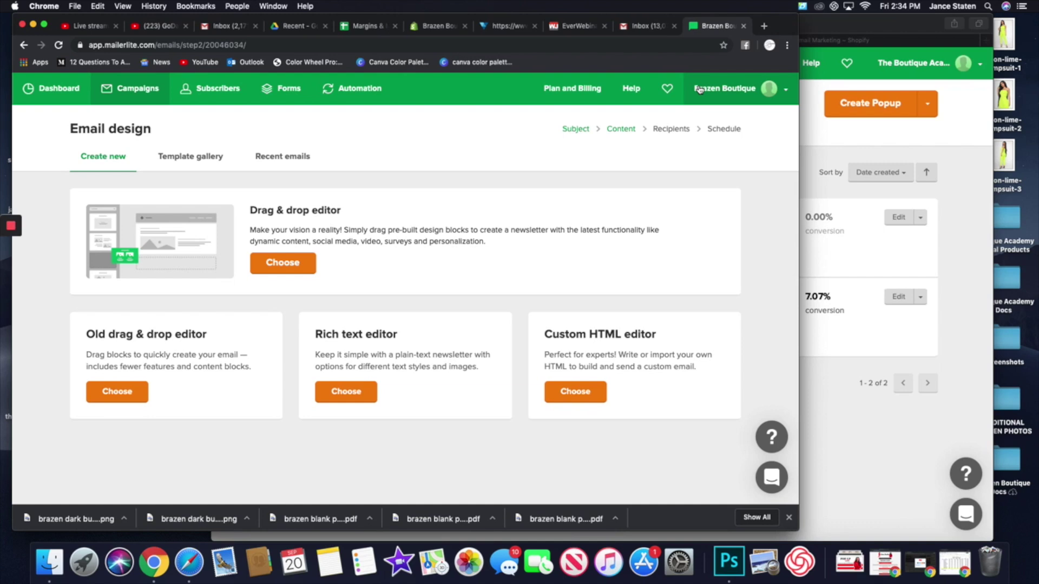
click(204, 159)
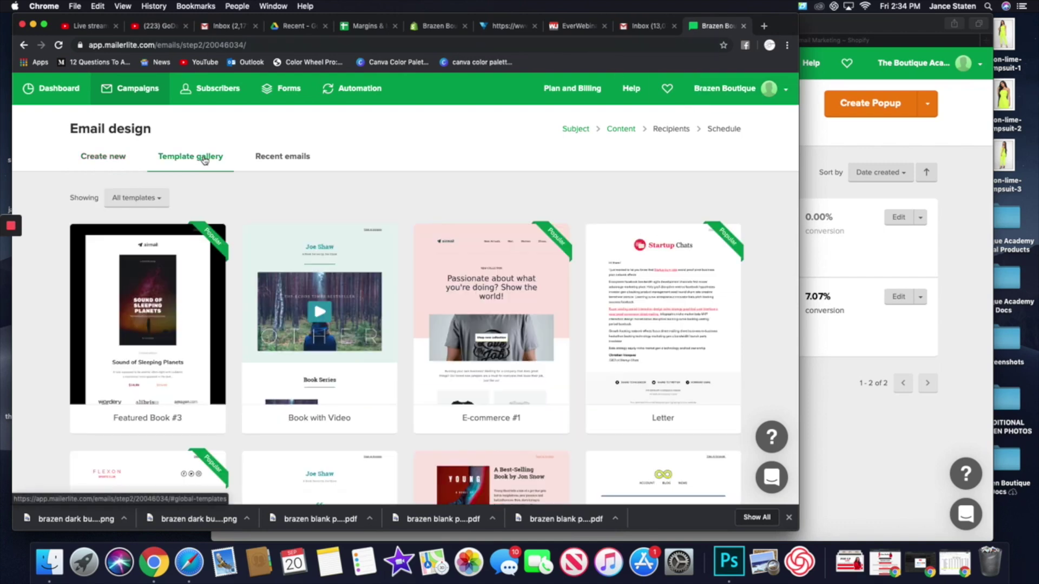
mouse_move(652, 266)
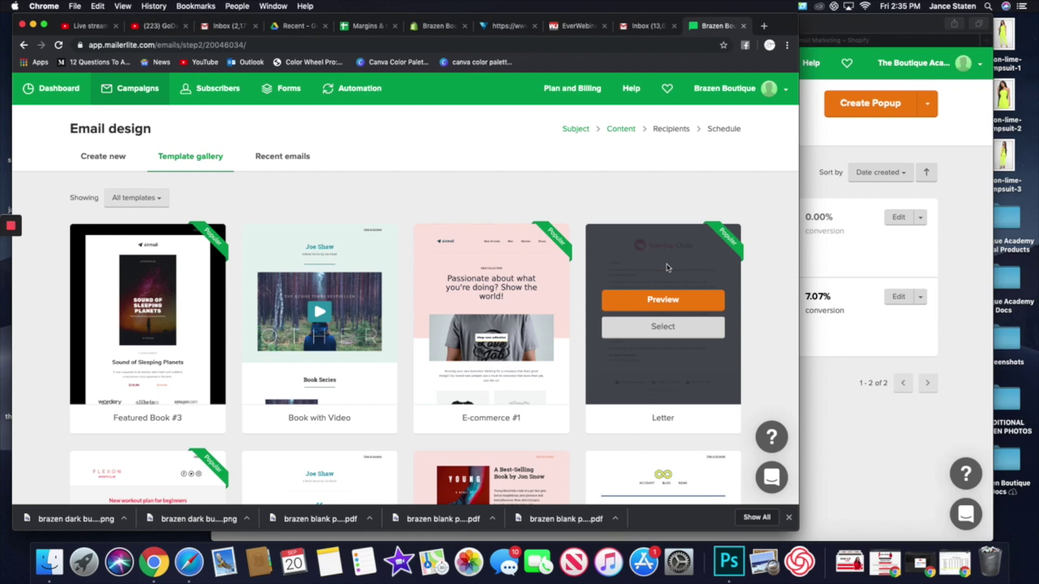
scroll(414, 318, down, 9)
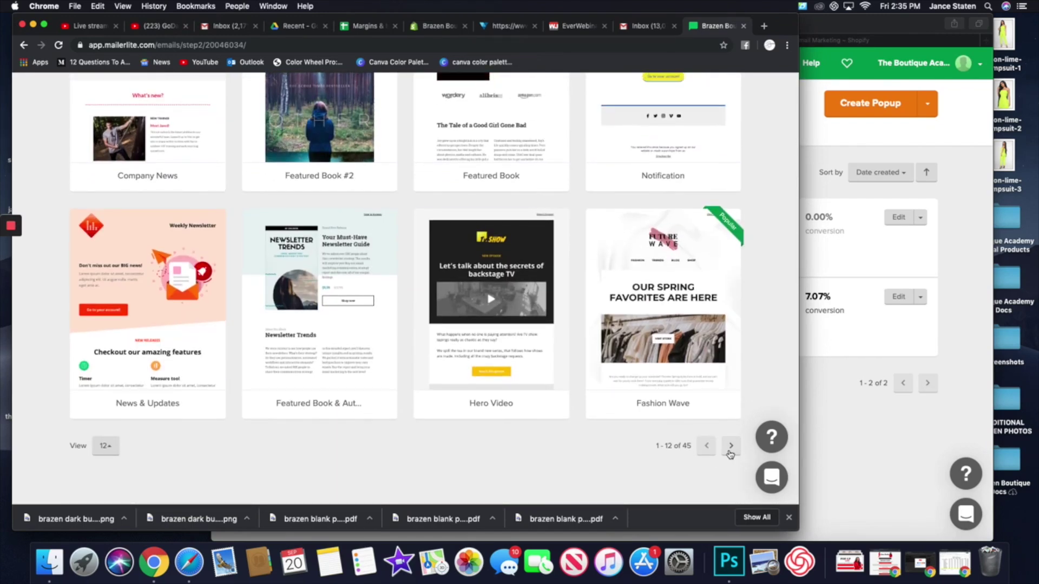
click(731, 448)
scroll(528, 397, down, 5)
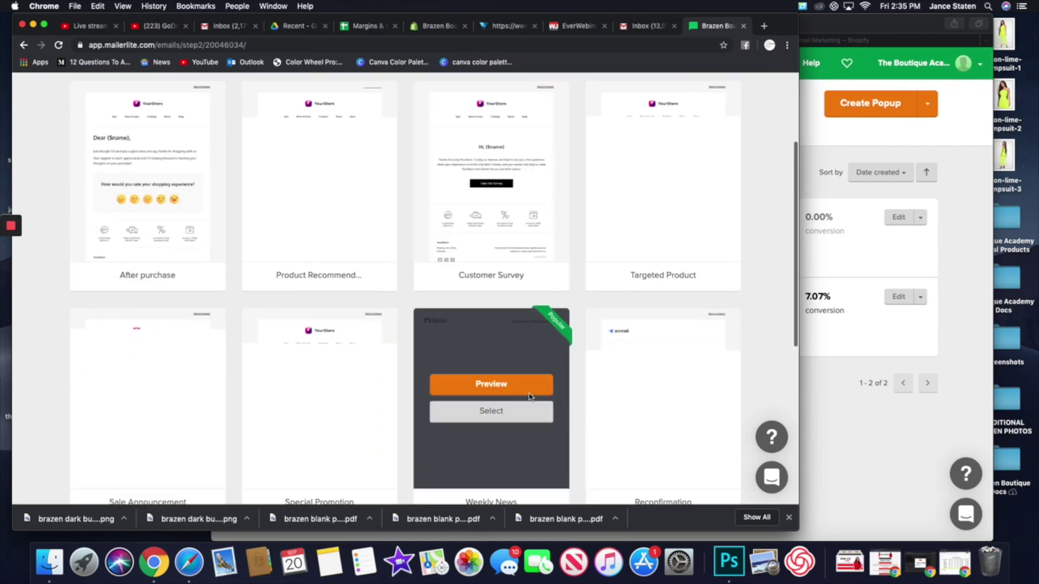
scroll(530, 398, down, 8)
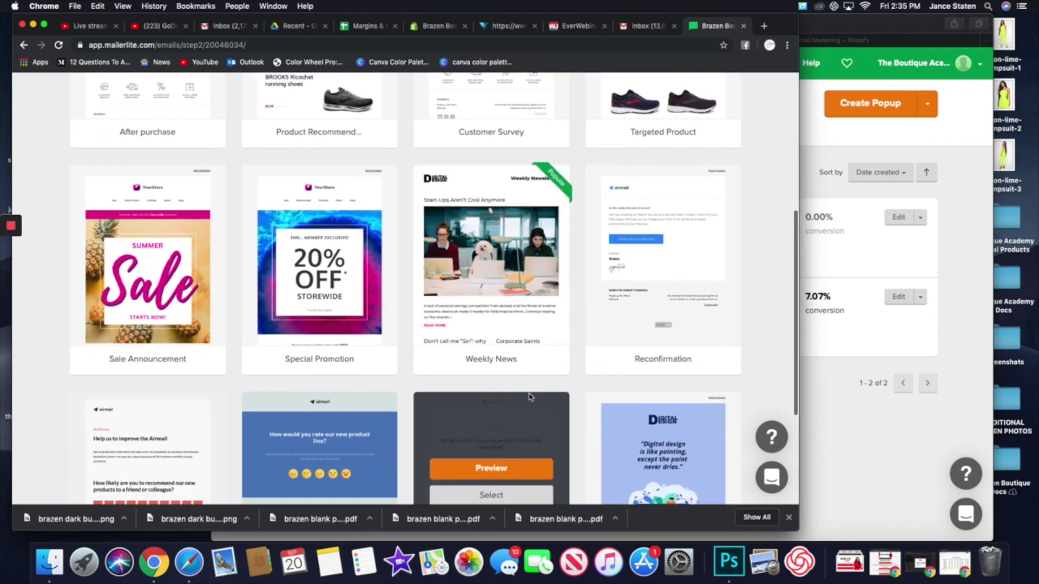
scroll(529, 397, up, 10)
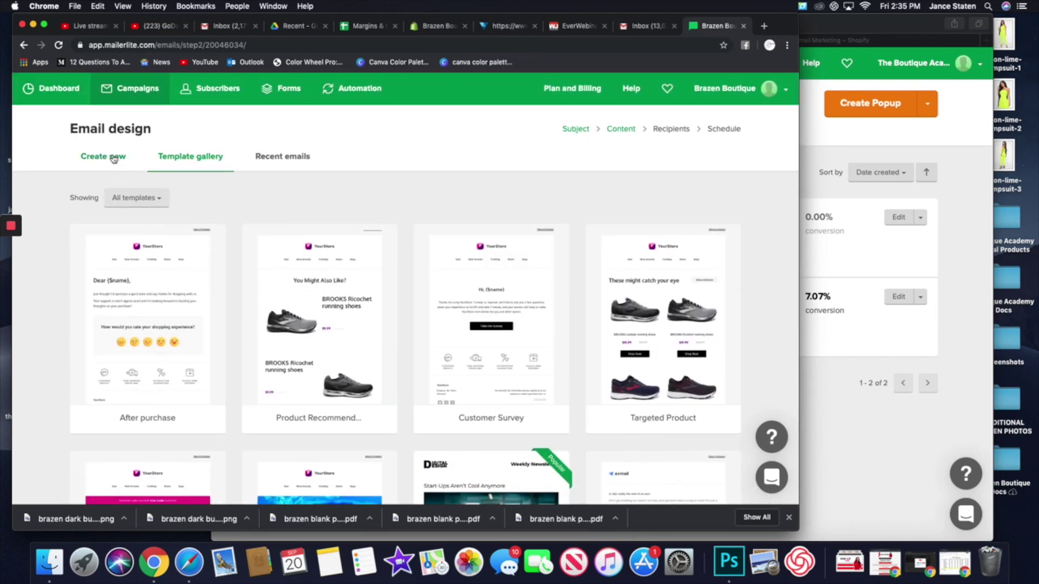
click(115, 158)
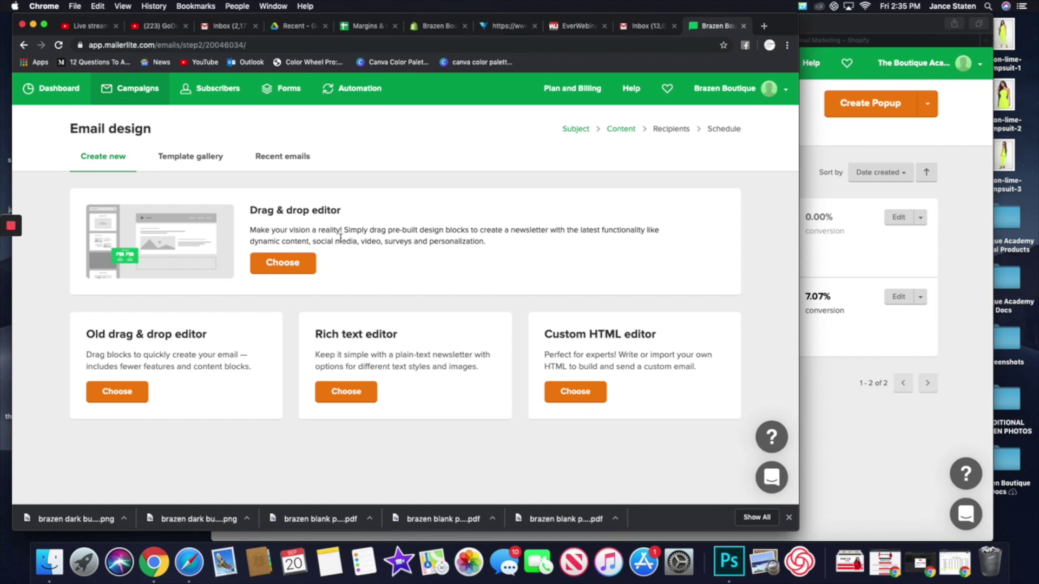
- Choose the drag-and-drop editor and select the airmail logo block in the template
click(276, 265)
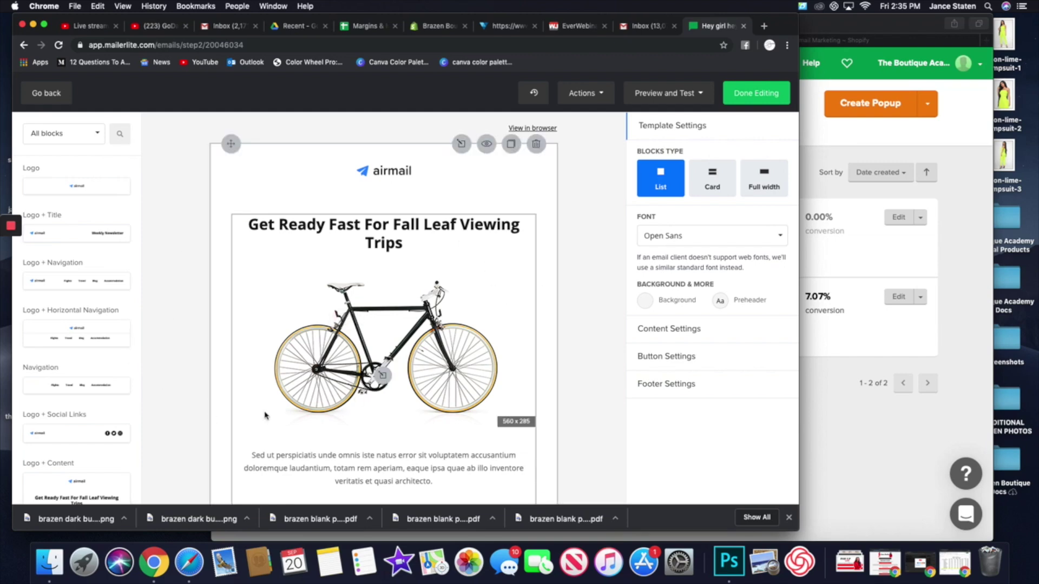
scroll(264, 416, down, 5)
scroll(265, 415, up, 5)
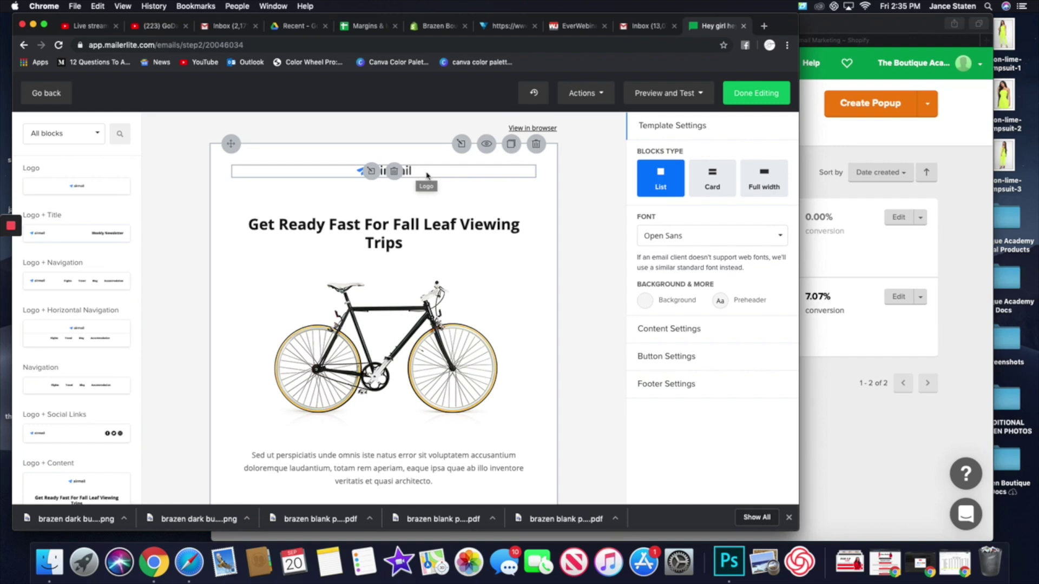
click(427, 176)
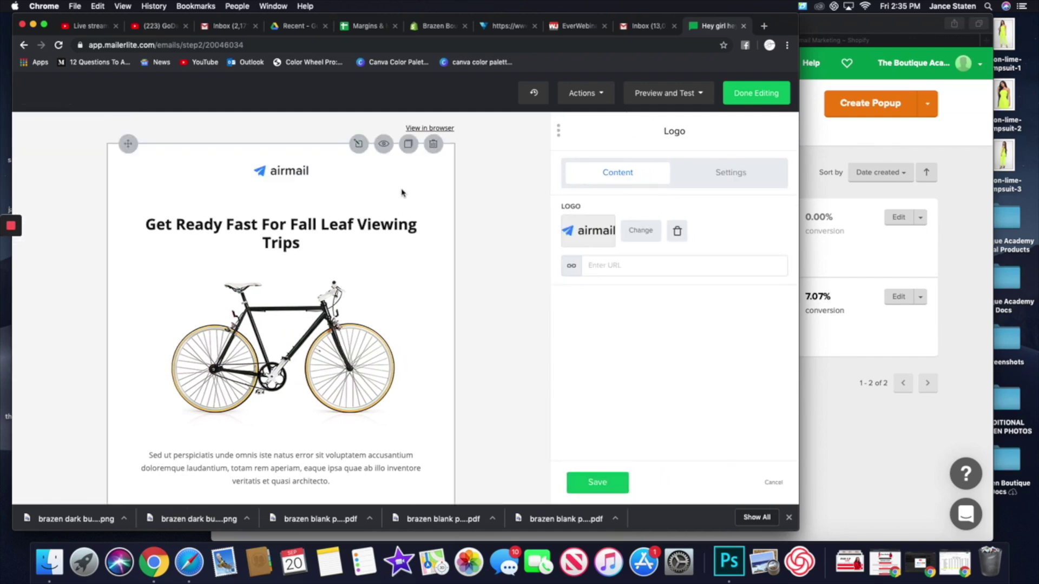
- Replace the airmail logo with the brazen BOUTIQUE image.png from the File manager and save
click(677, 233)
click(639, 236)
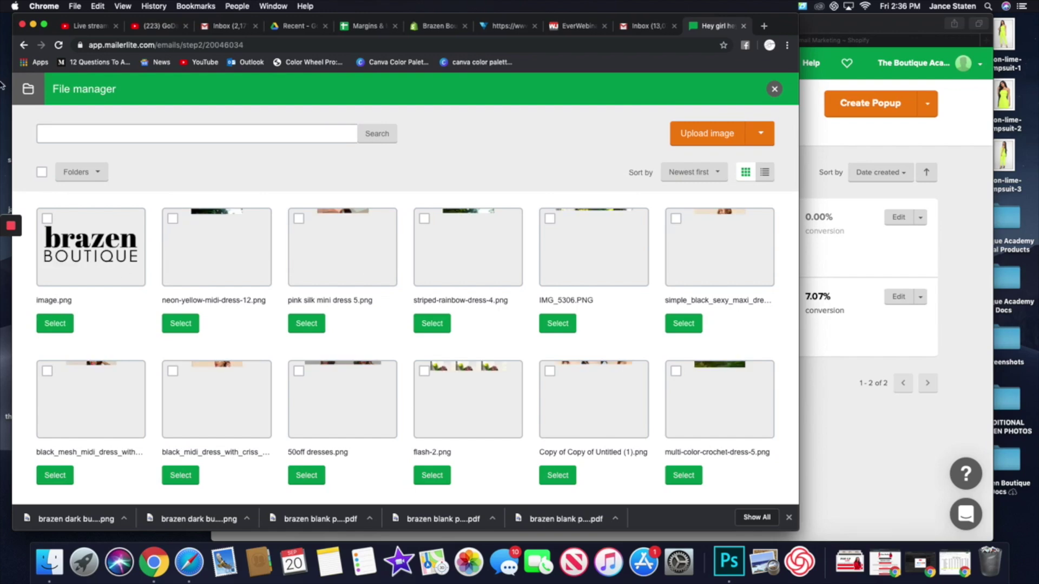
click(47, 219)
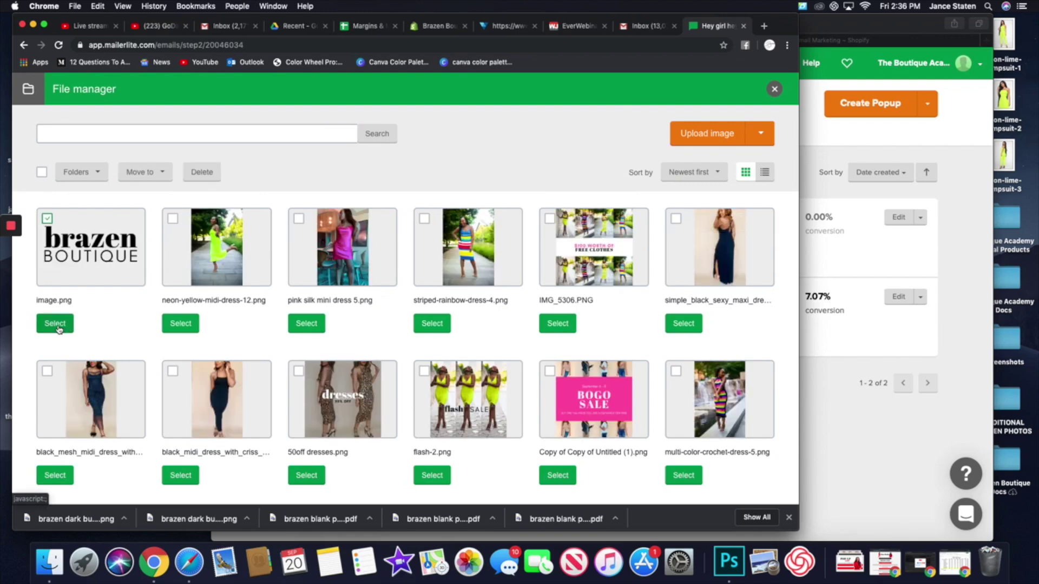
click(57, 325)
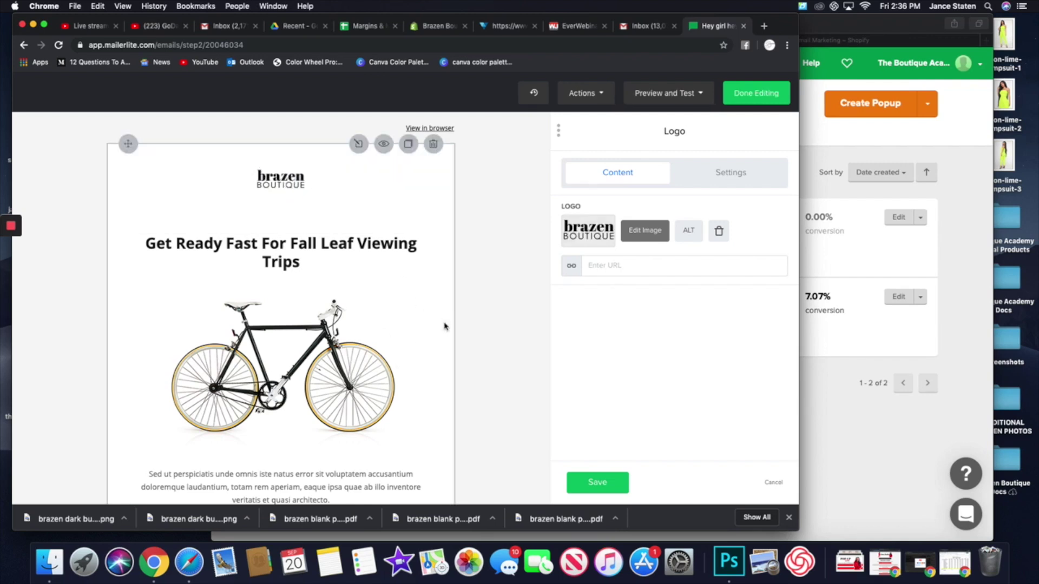
click(586, 490)
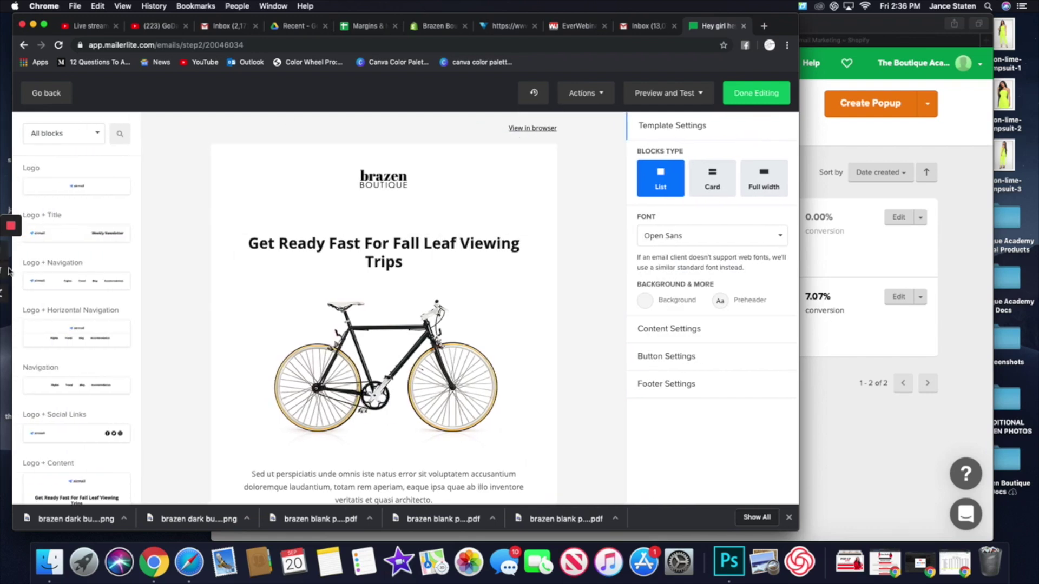
scroll(107, 263, down, 10)
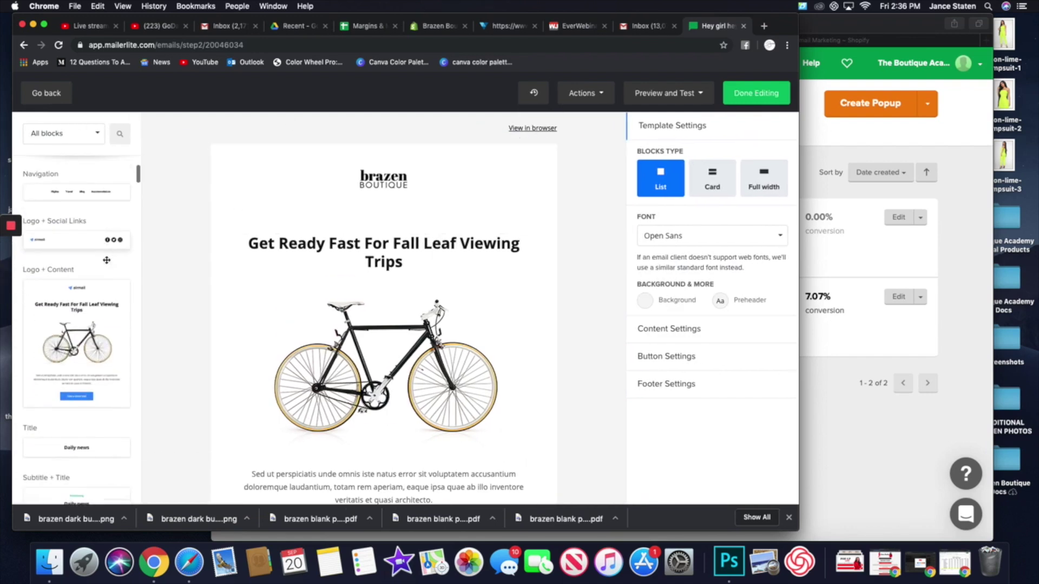
scroll(106, 260, down, 10)
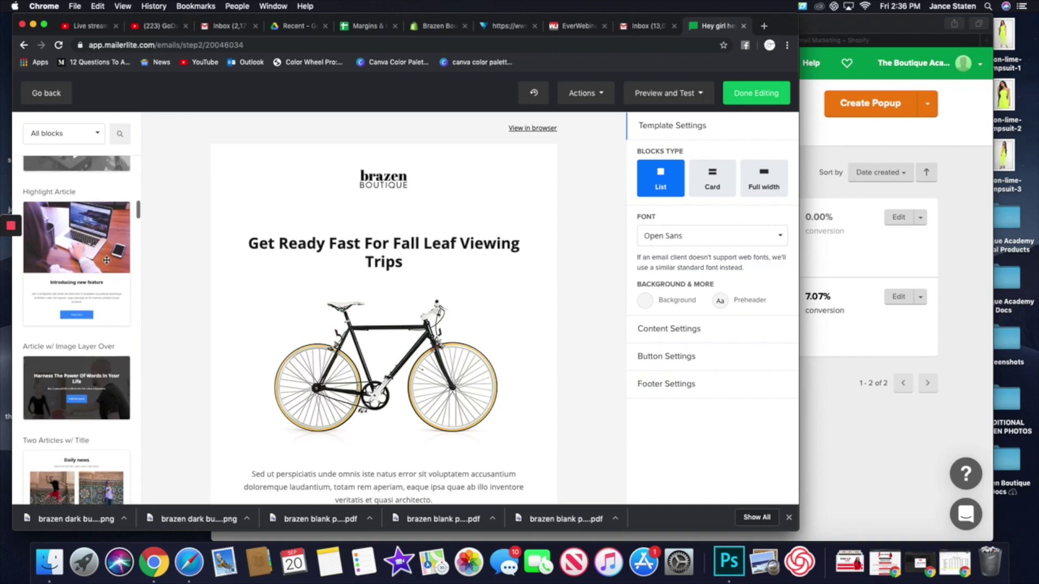
scroll(106, 260, down, 10)
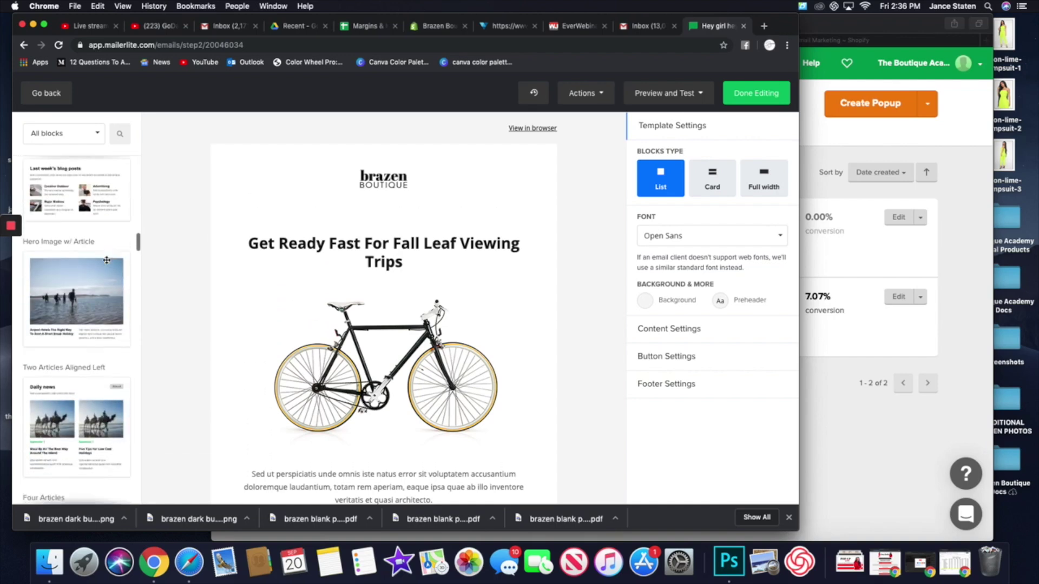
scroll(107, 260, up, 20)
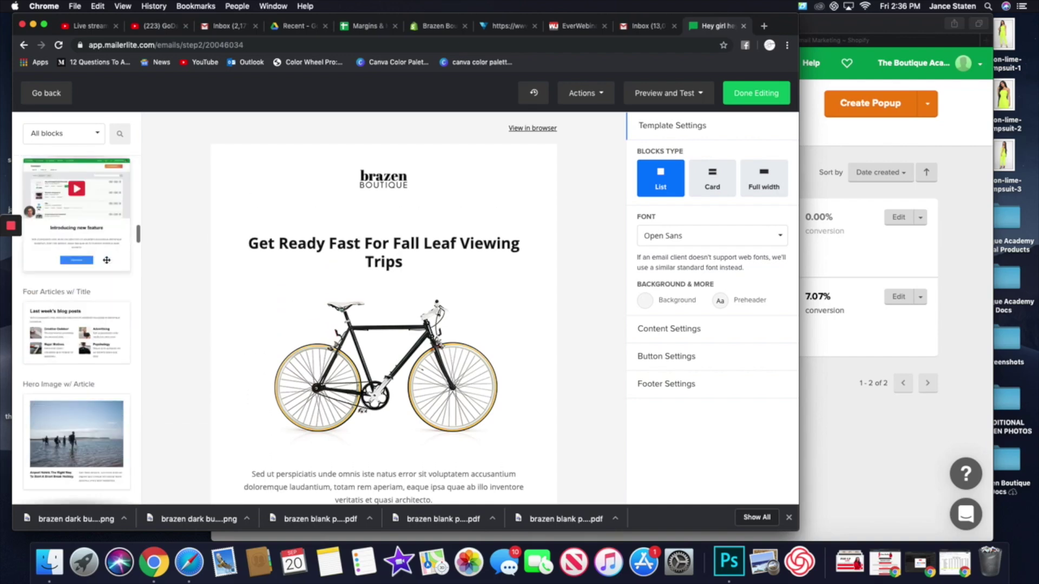
scroll(106, 260, up, 3)
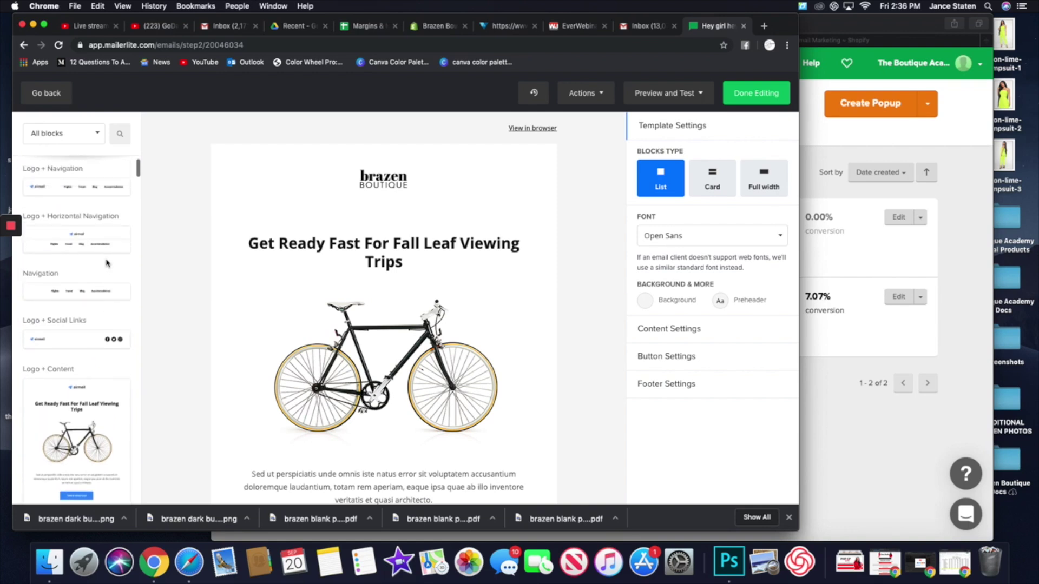
mouse_move(394, 187)
mouse_move(96, 293)
mouse_down()
mouse_move(416, 235)
mouse_move(428, 367)
mouse_move(542, 370)
mouse_move(305, 350)
mouse_move(390, 357)
mouse_move(389, 242)
mouse_move(104, 325)
mouse_move(93, 298)
mouse_up()
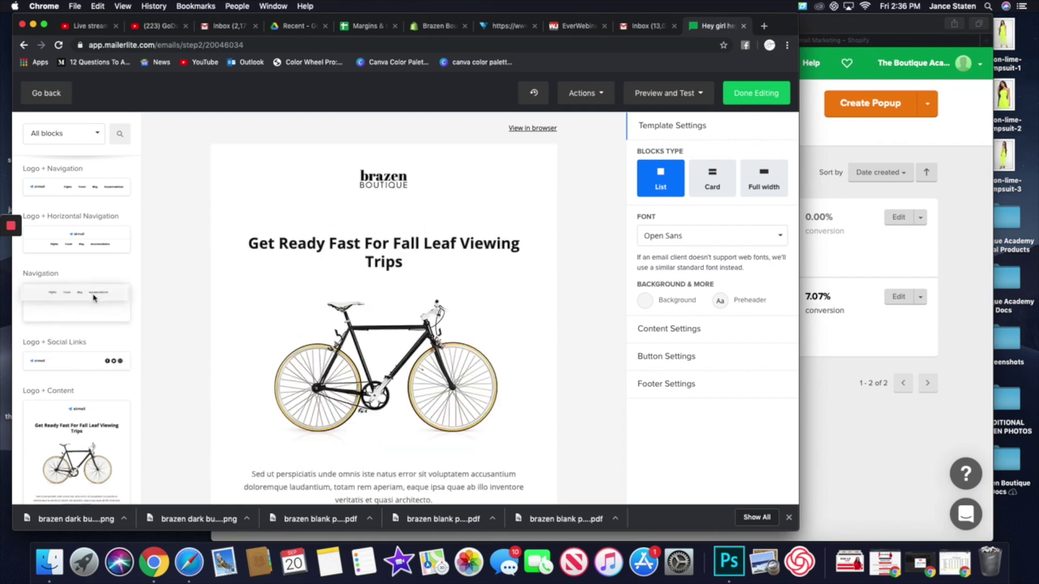
- Hide the original logo block and place a Logo + Horizontal Navigation block at the email top
click(394, 181)
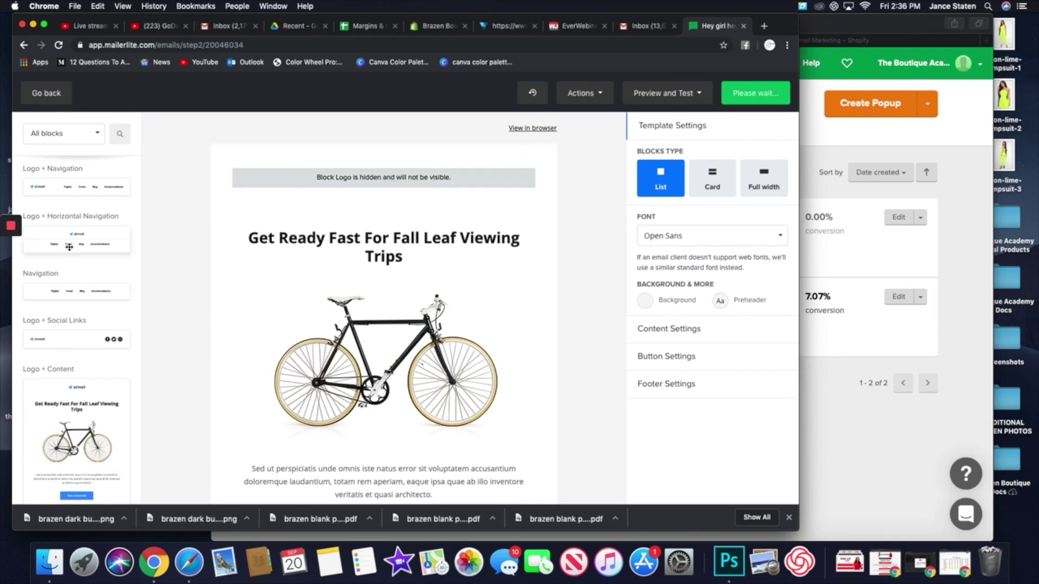
drag(71, 244, 385, 171)
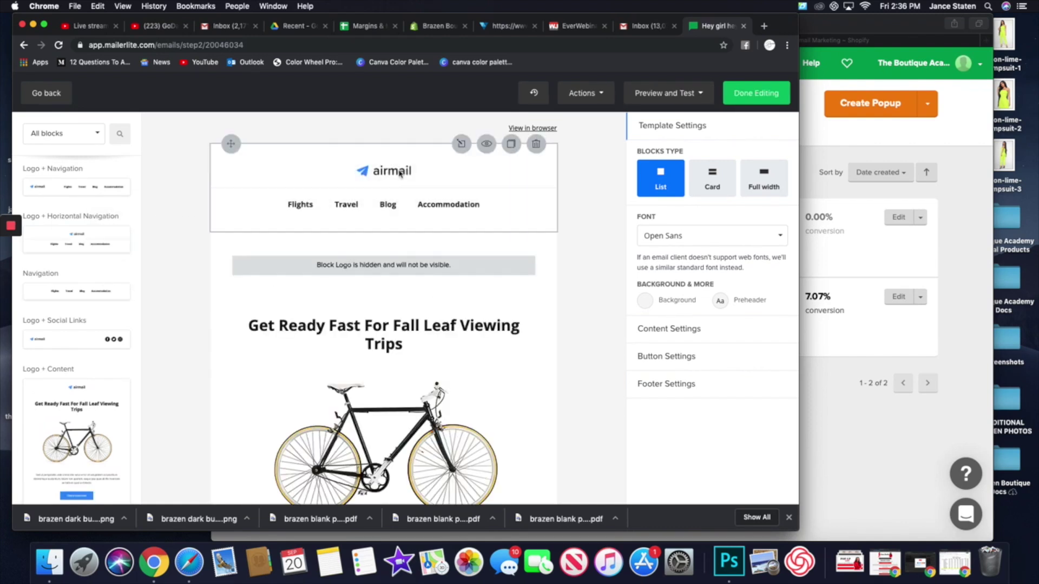
click(320, 169)
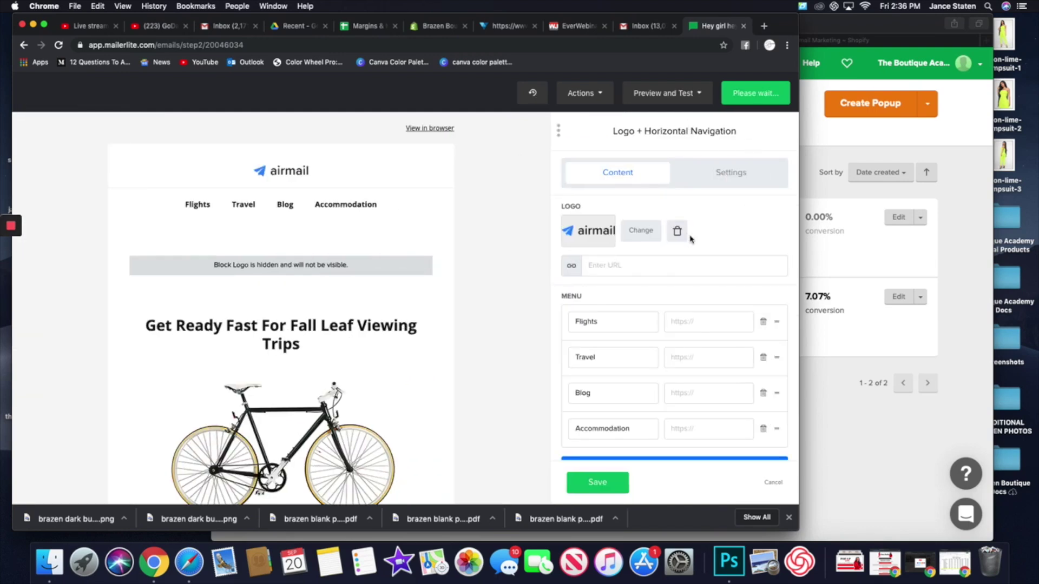
- Swap the header's airmail logo for the brazen BOUTIQUE image.png
click(676, 234)
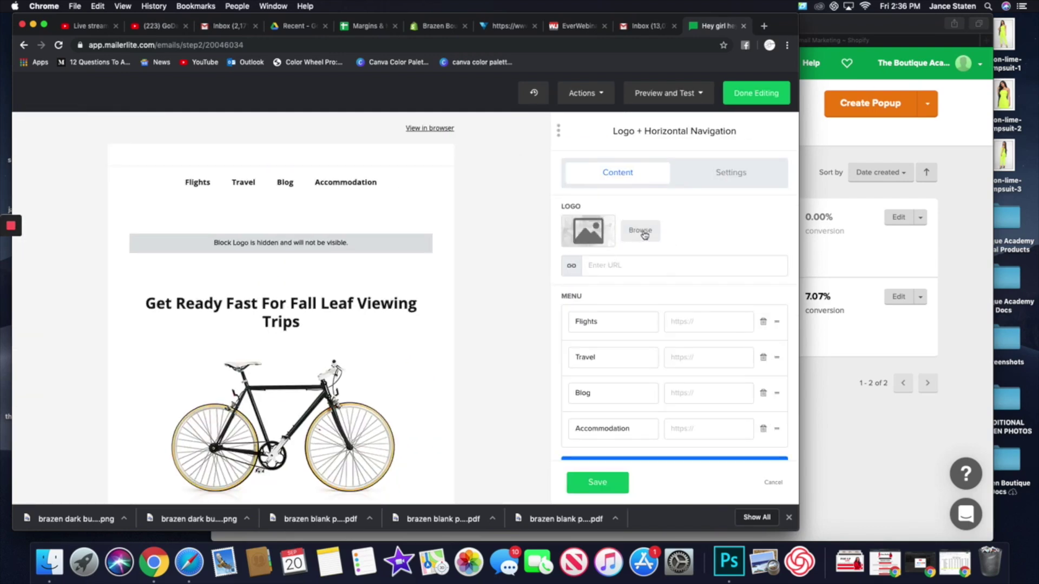
click(641, 231)
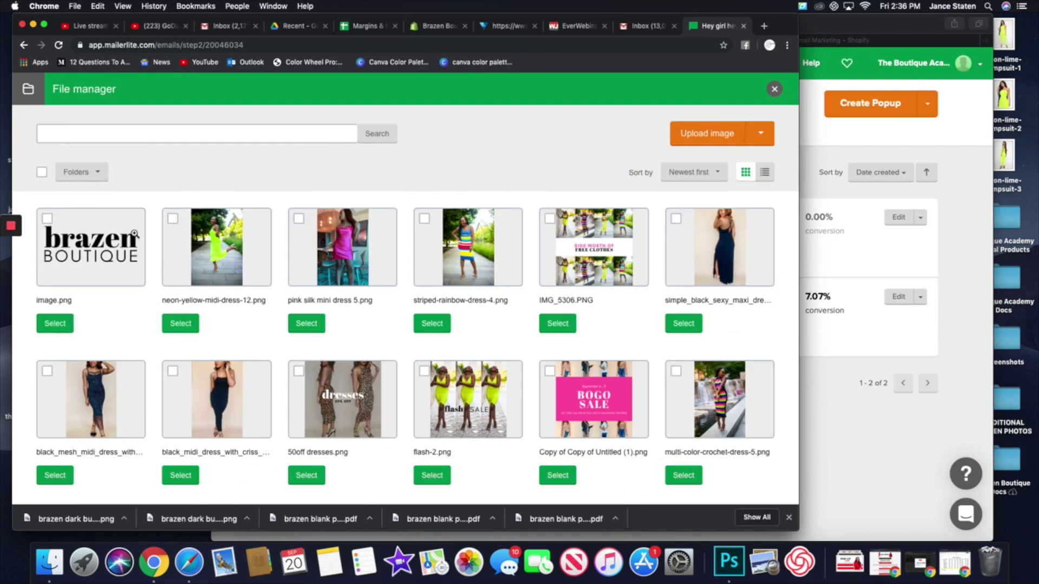
click(125, 254)
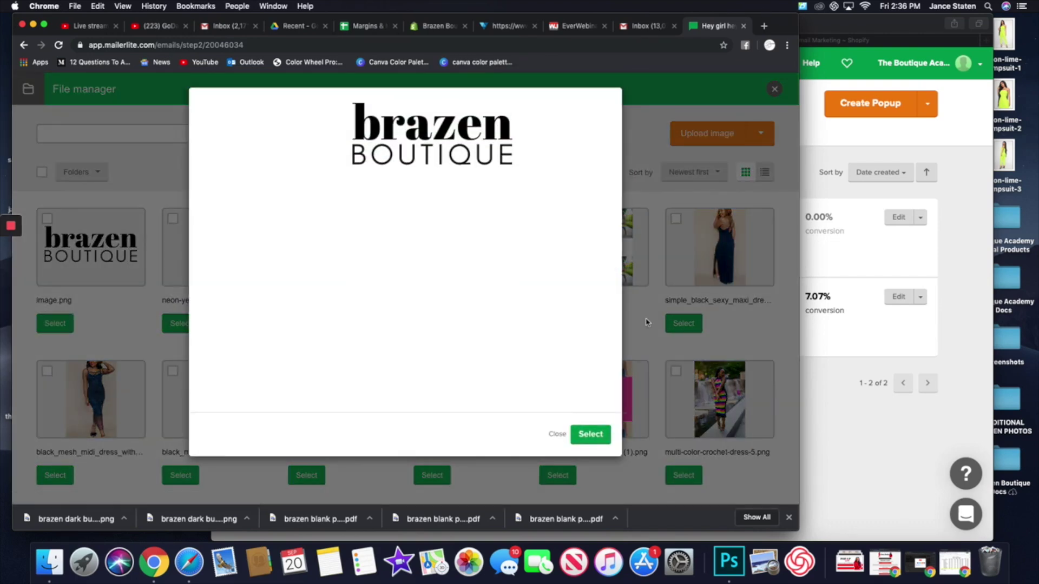
click(601, 436)
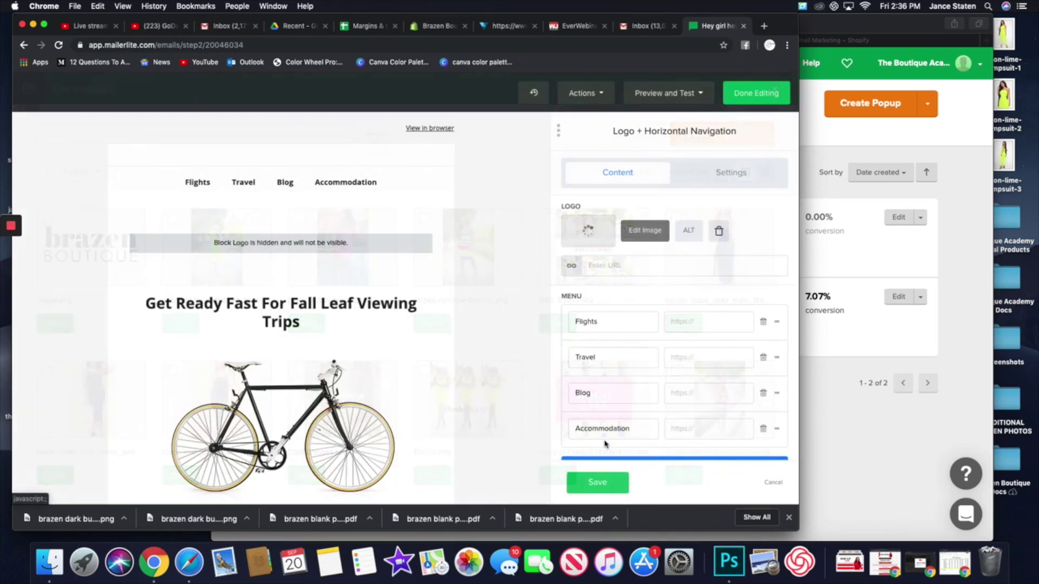
click(597, 482)
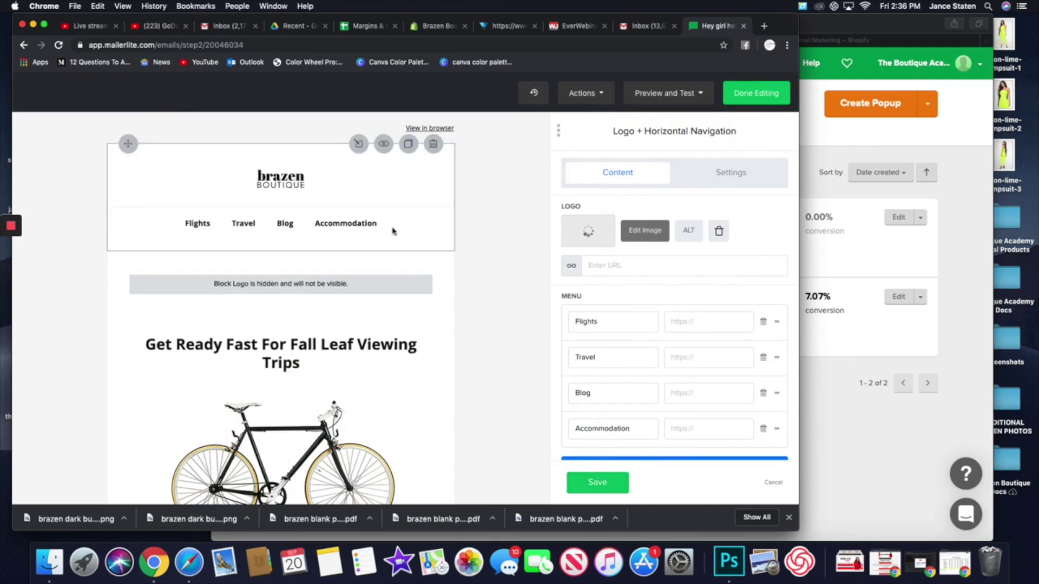
- Rename the first two menu items to New Arrivals and Dresses
double_click(593, 321)
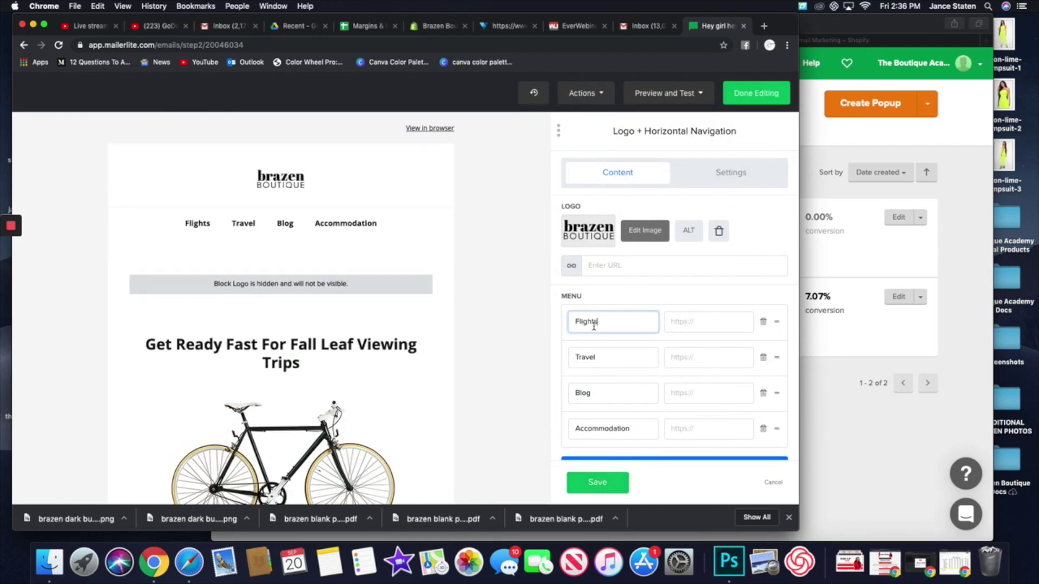
text(New Arrivals)
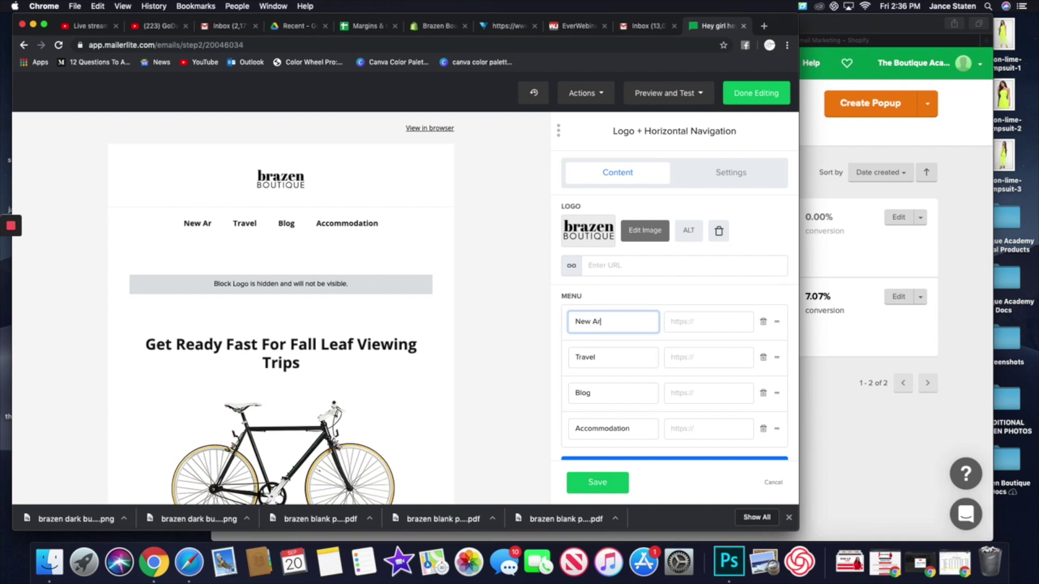
double_click(586, 358)
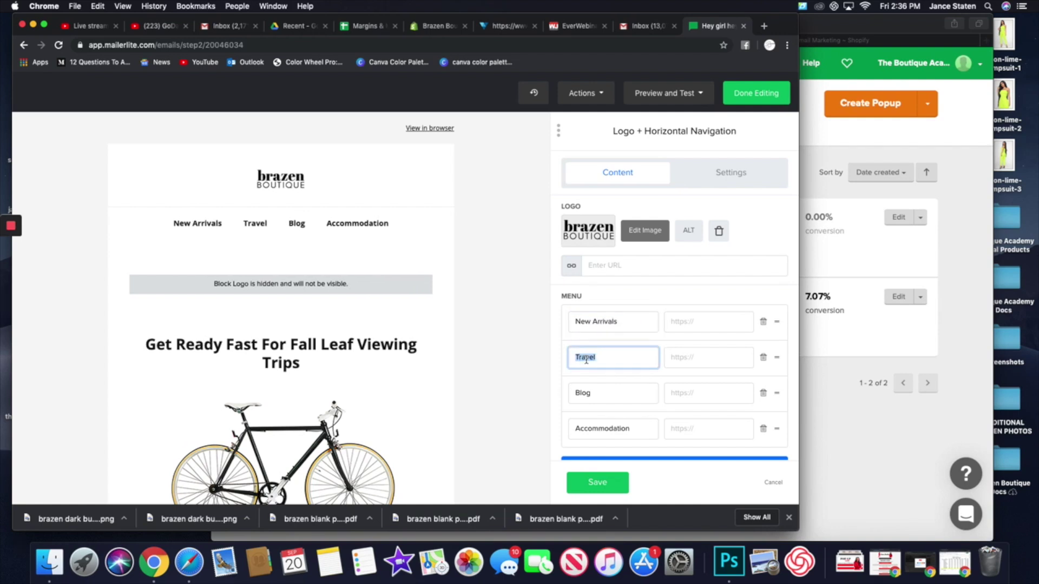
text(D)
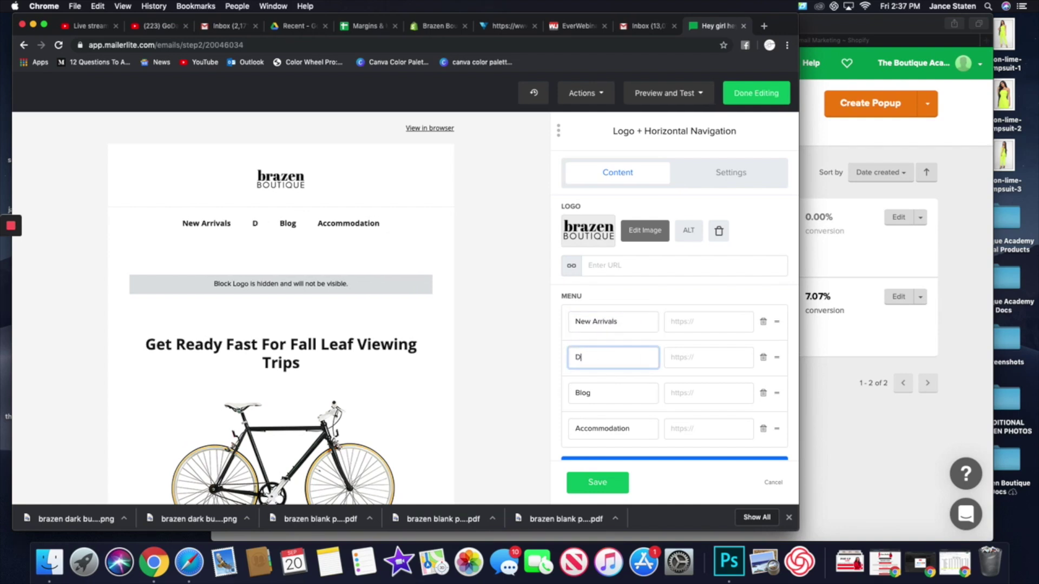
text(resses)
- Rename the last two menu items to Jumpsuits and Clearance and save the header
double_click(583, 393)
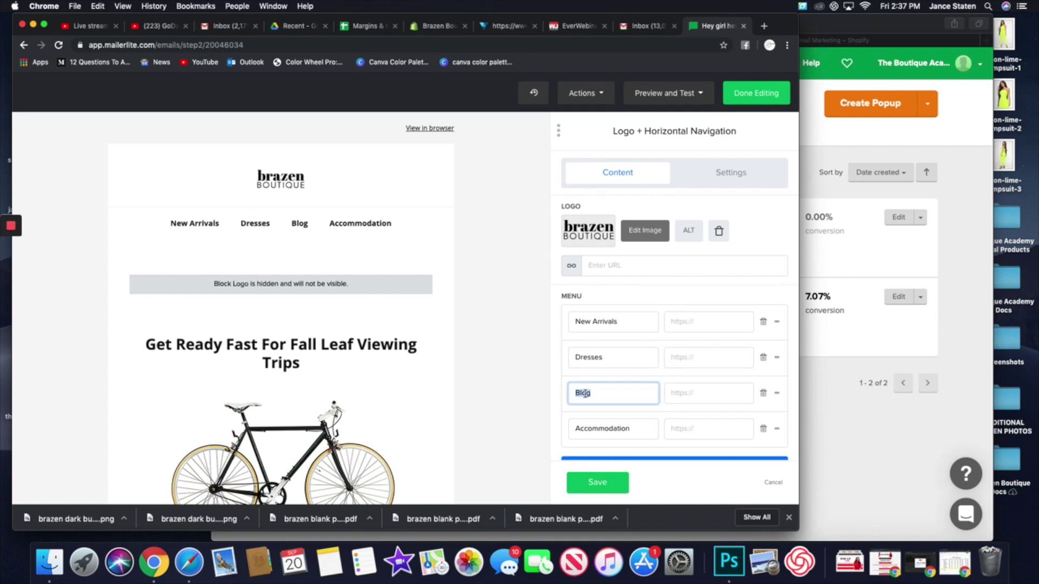
text(Jumps)
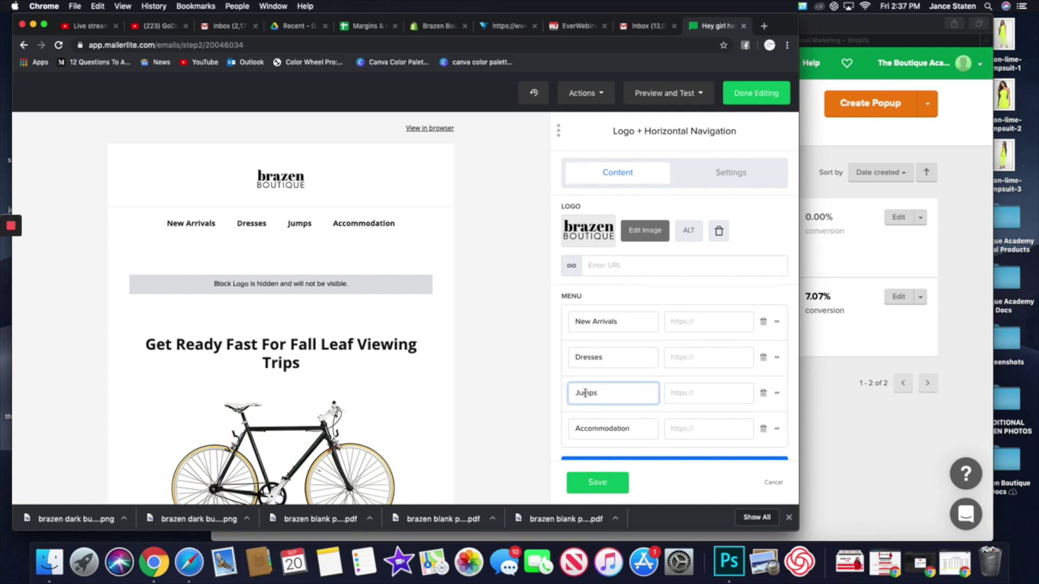
scroll(585, 393, down, 1)
text(u)
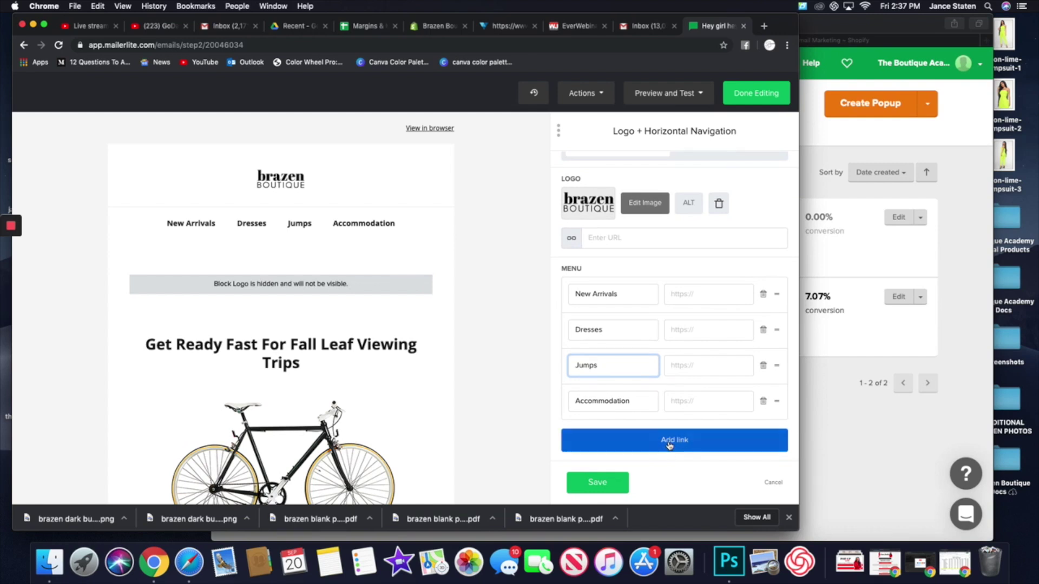
text(its)
double_click(613, 398)
key(Left)
text(Cleara)
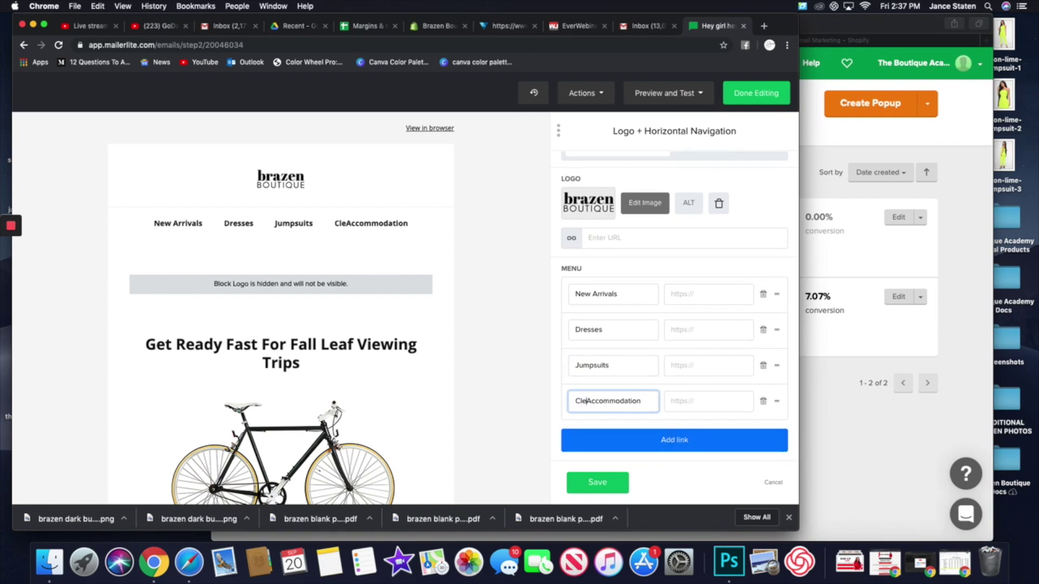
double_click(610, 397)
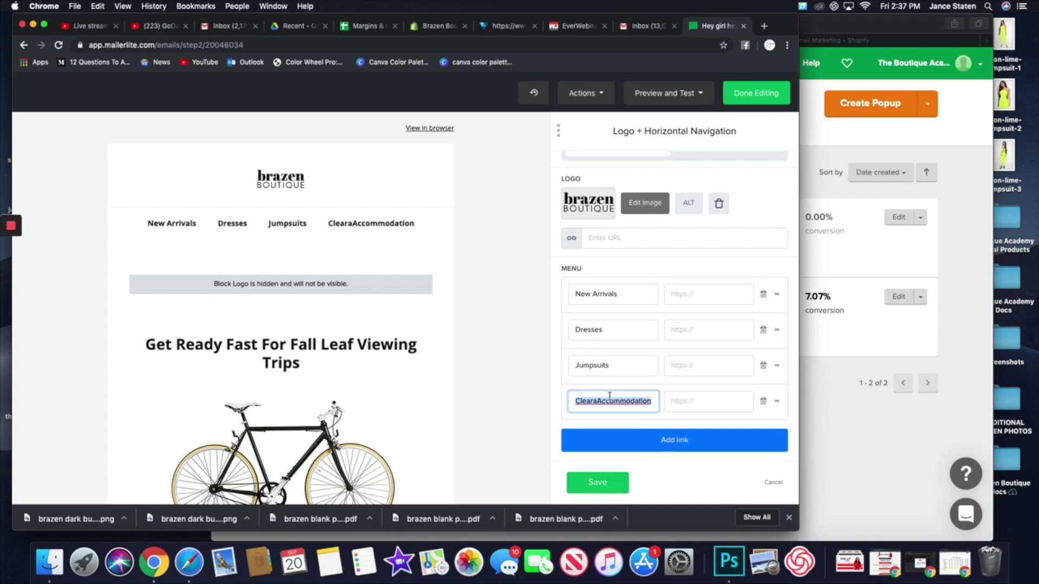
text(Clearance)
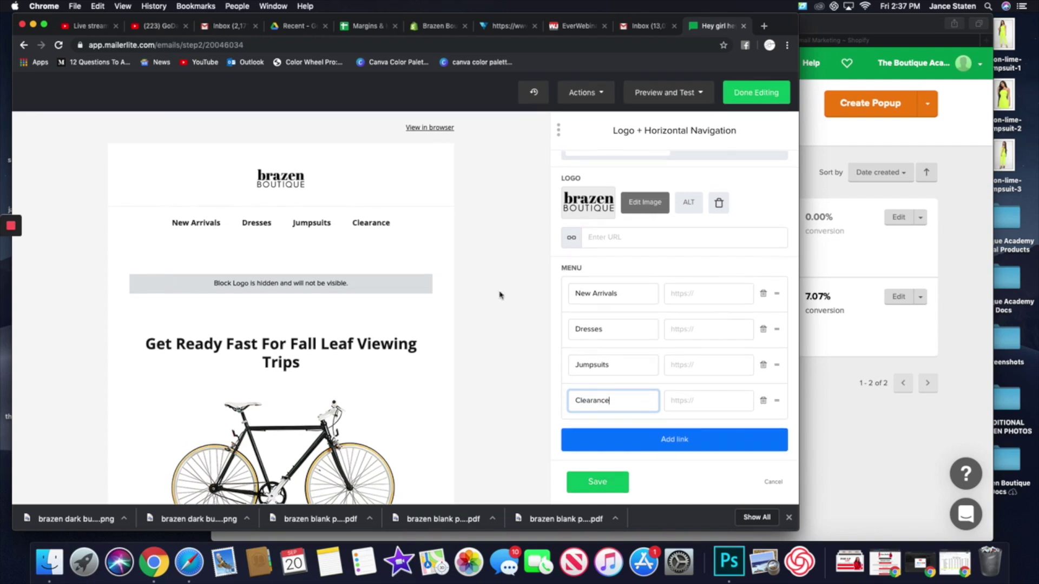
click(712, 296)
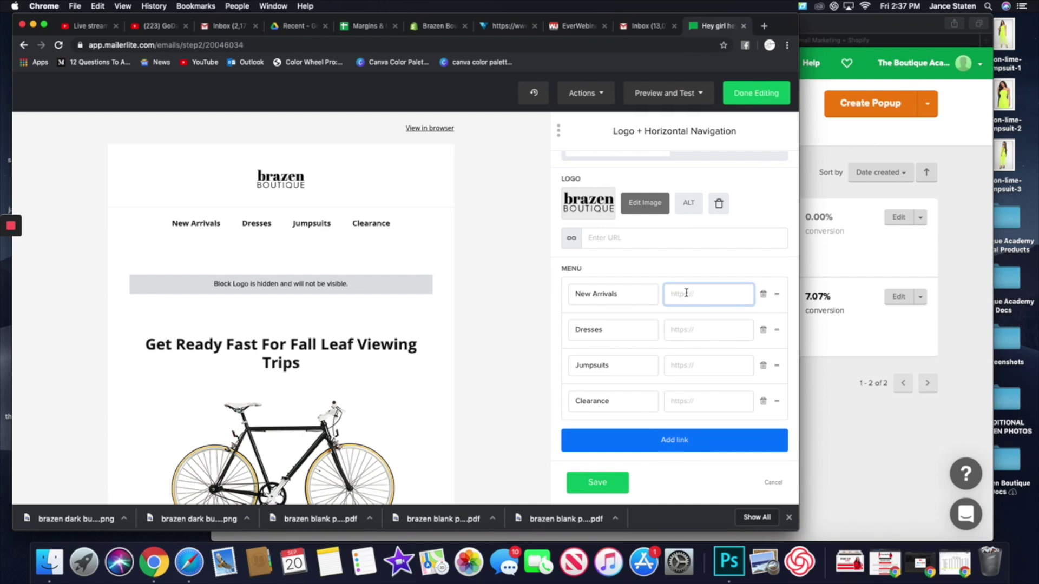
click(597, 482)
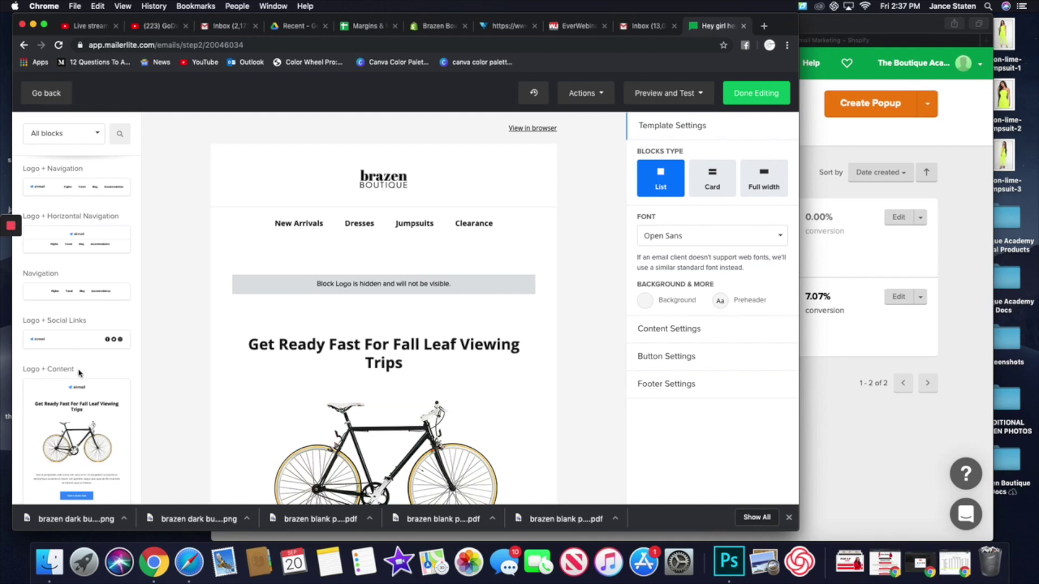
- Filter the block list to show only E-commerce blocks
scroll(79, 372, down, 5)
scroll(79, 370, down, 6)
scroll(79, 370, up, 3)
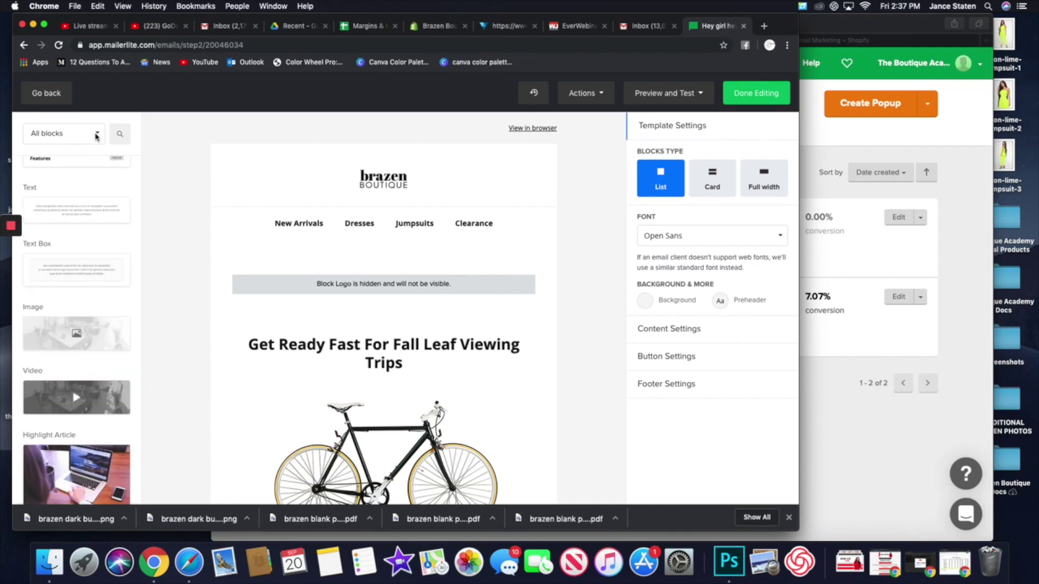
click(97, 135)
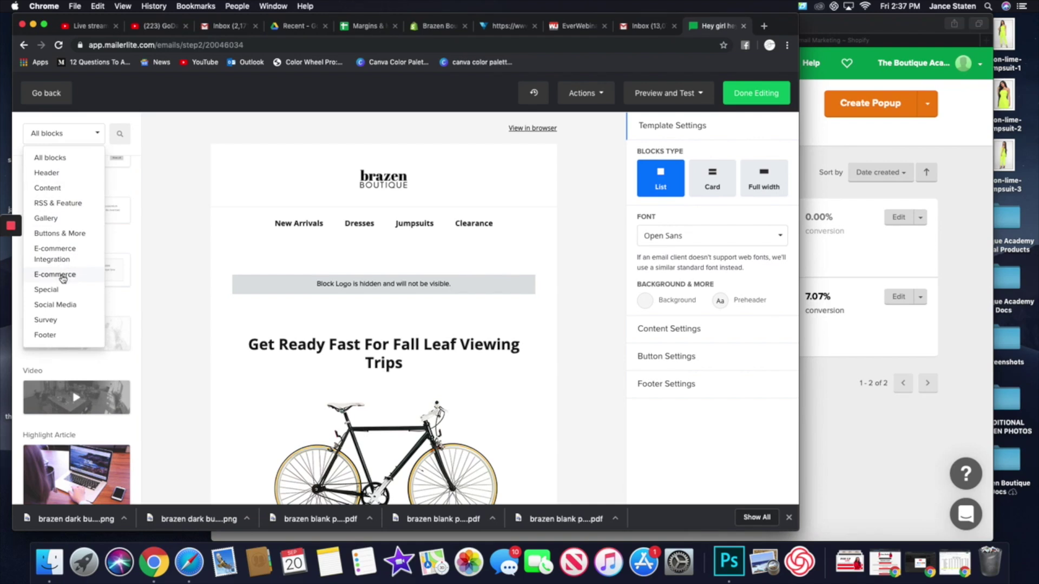
click(63, 277)
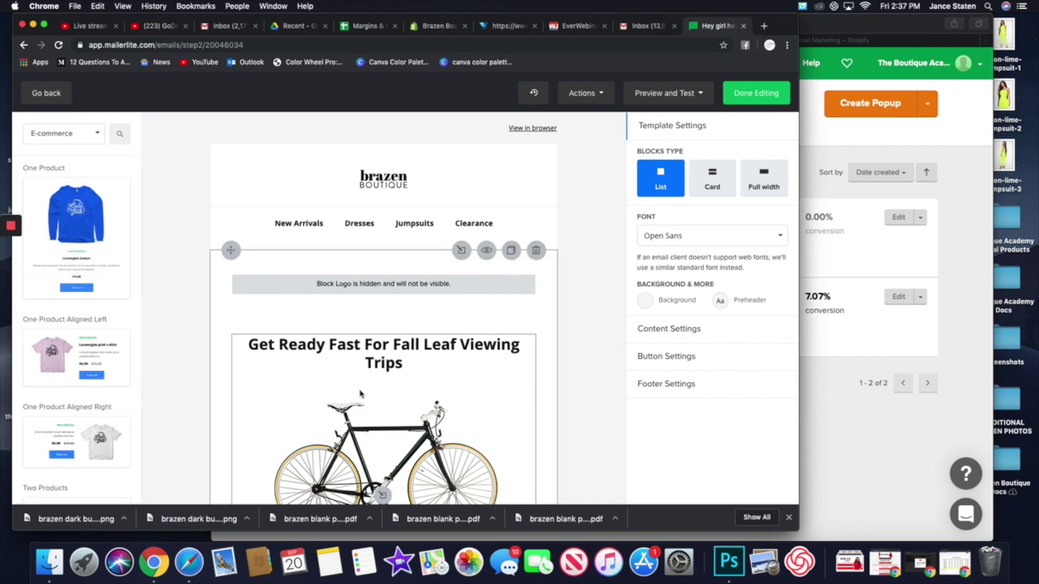
scroll(360, 389, down, 1)
scroll(360, 385, down, 2)
scroll(394, 325, up, 2)
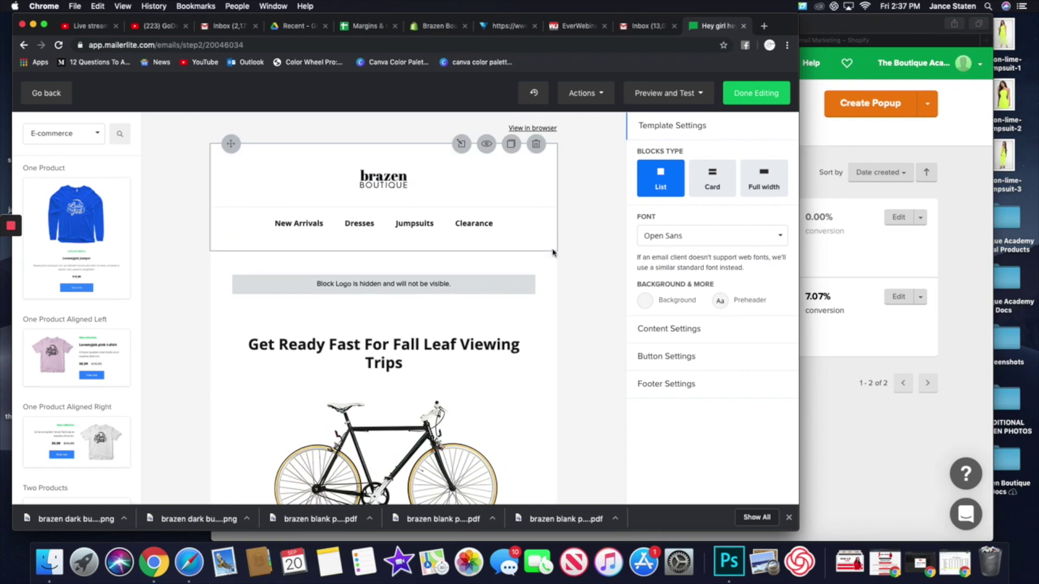
- Delete the heading-and-bicycle block and the footer block below the header
click(537, 252)
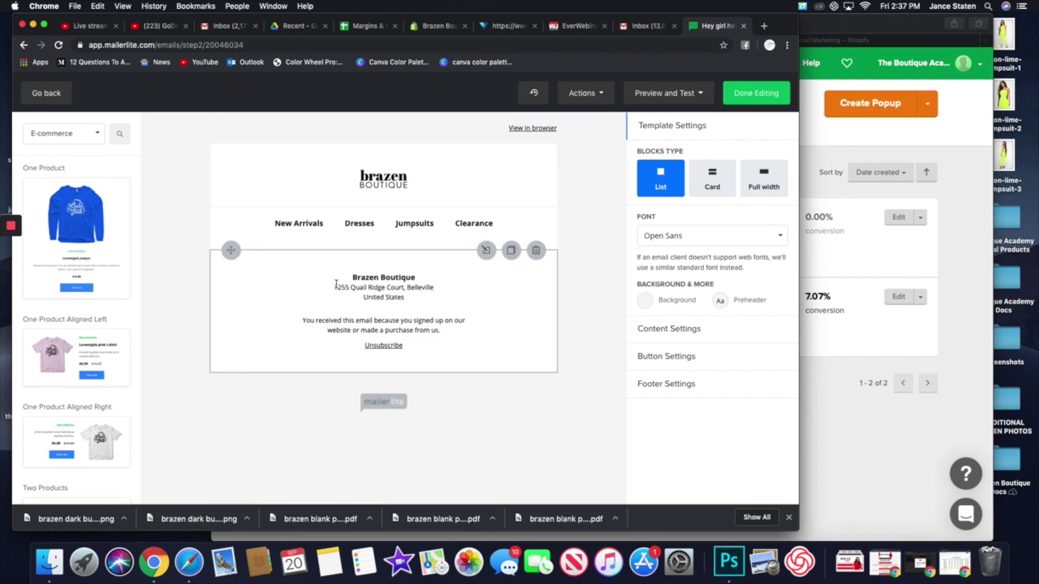
click(536, 251)
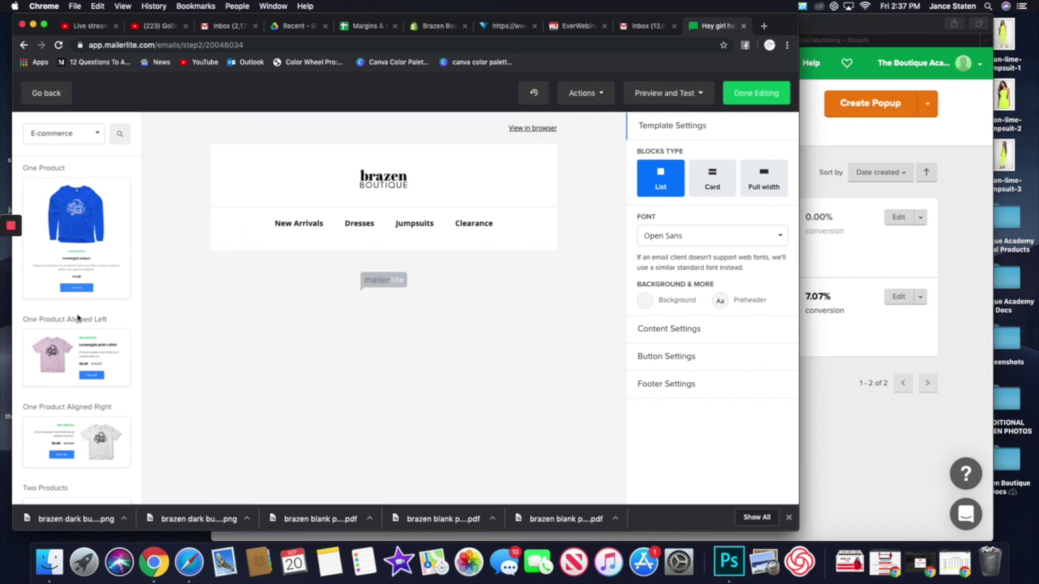
scroll(78, 336, down, 3)
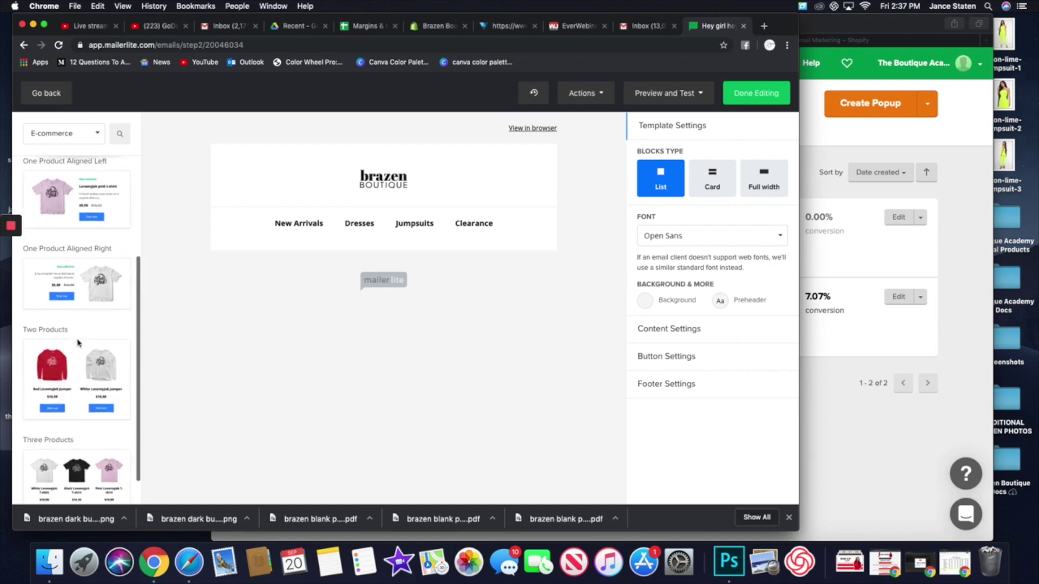
scroll(78, 343, down, 1)
- Try a three-product T-shirt block below the header, review its settings, then delete it
drag(84, 431, 426, 275)
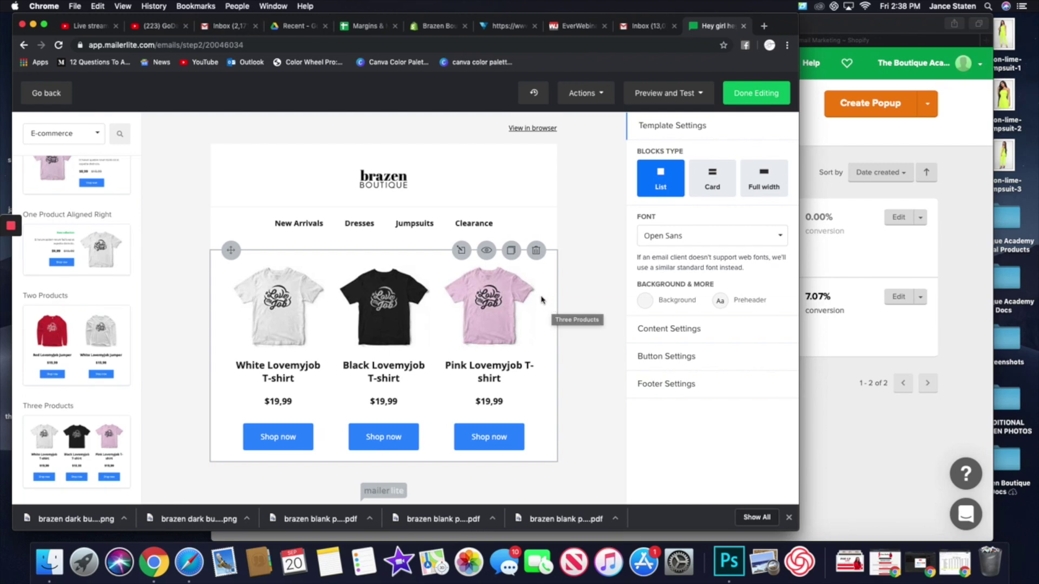
click(522, 280)
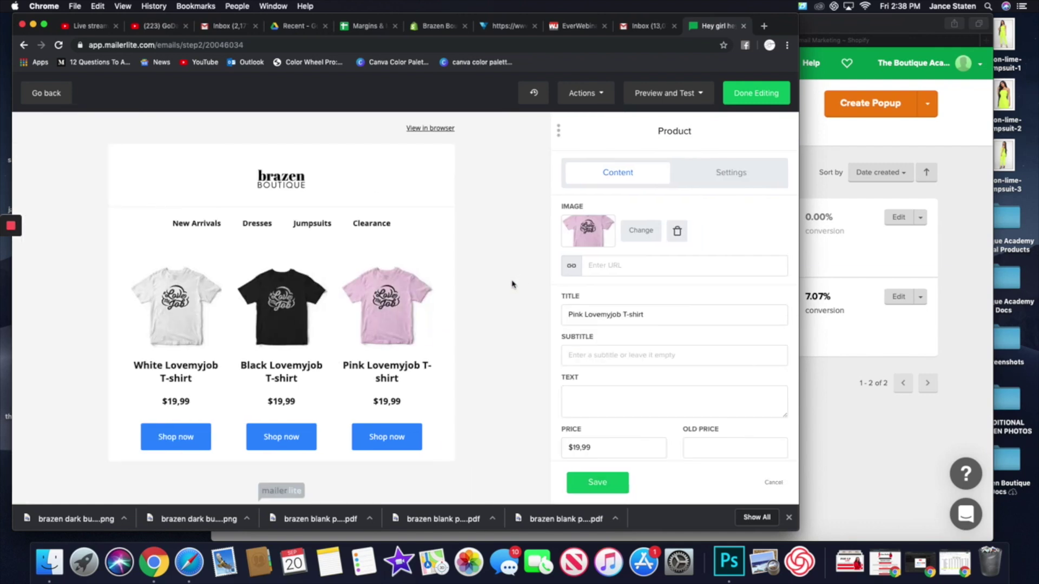
scroll(691, 330, down, 5)
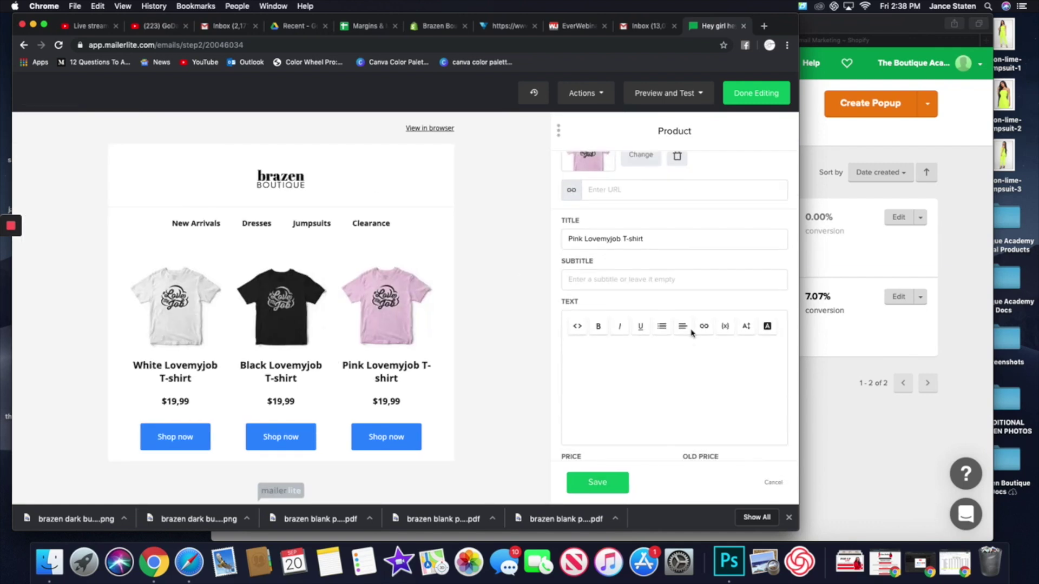
scroll(691, 330, up, 5)
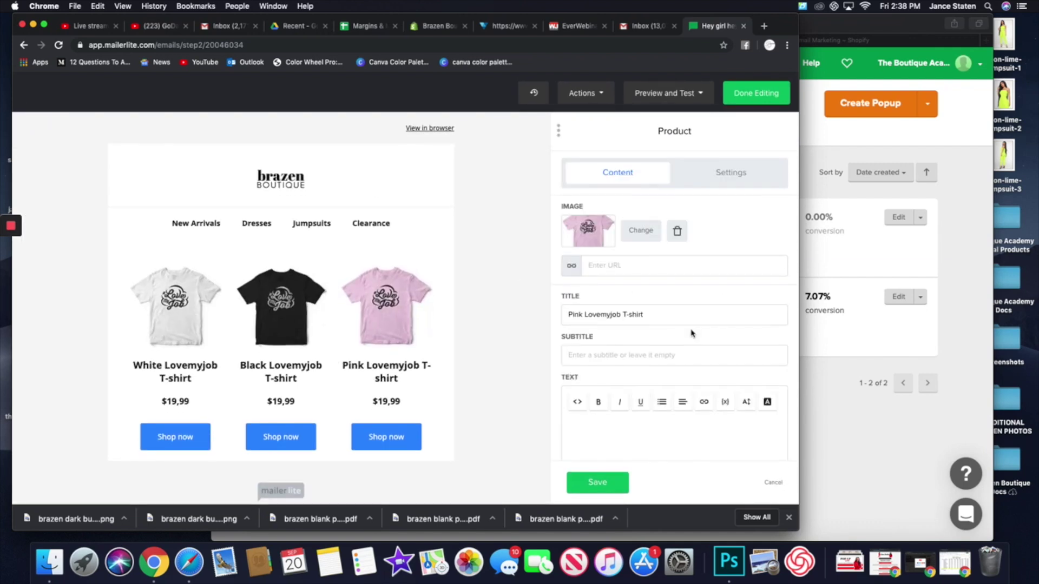
click(729, 172)
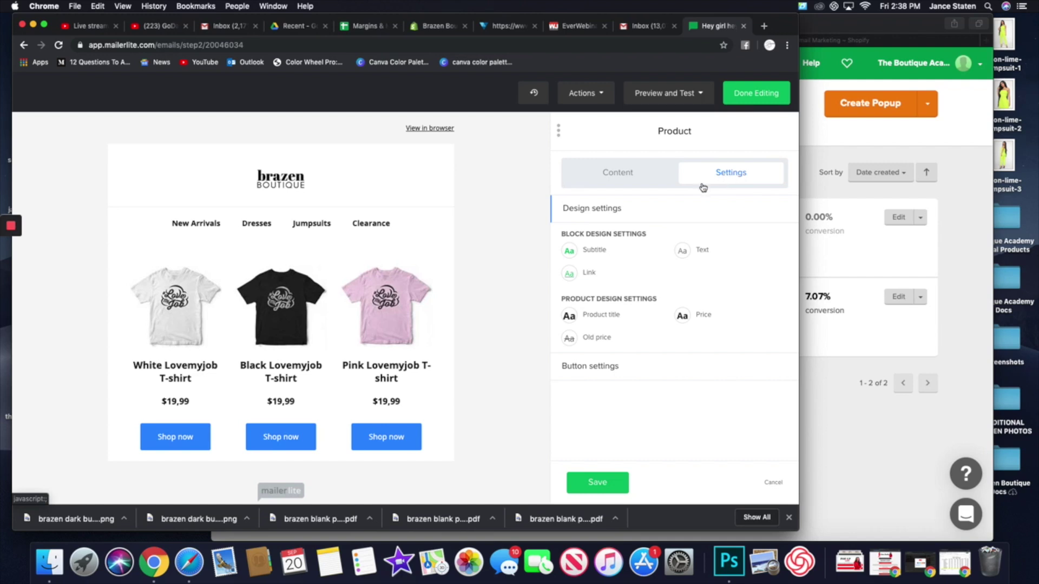
click(774, 483)
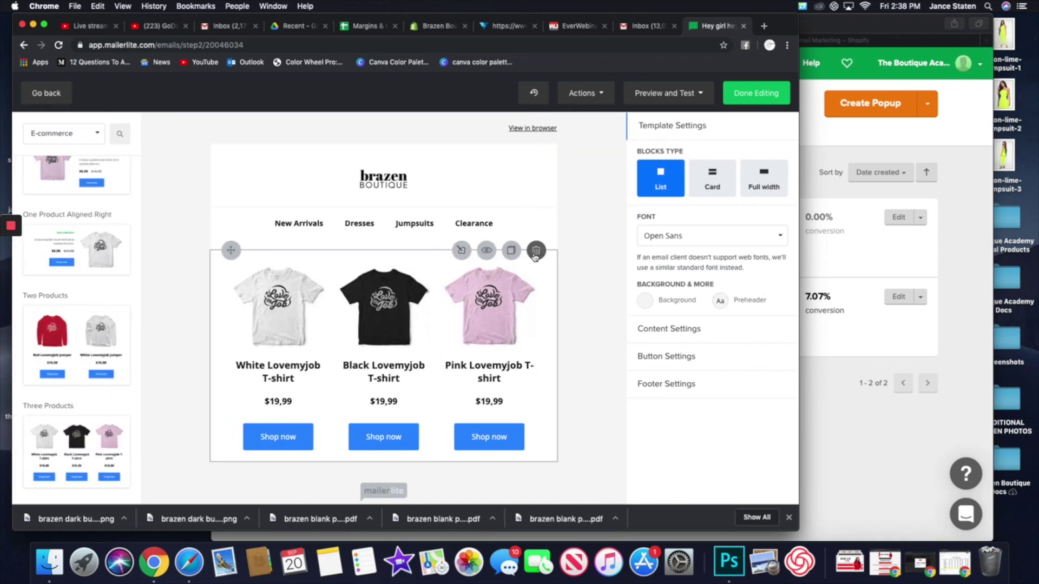
click(536, 250)
scroll(75, 316, up, 2)
scroll(75, 316, up, 3)
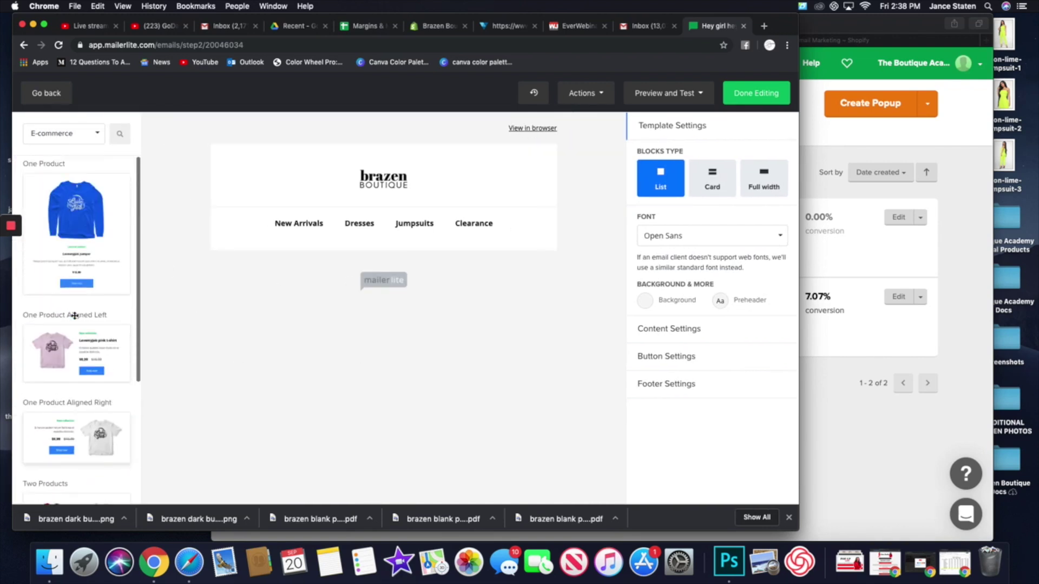
- Drag a Products 2 block from E-commerce Integration below the header and open its settings
click(93, 134)
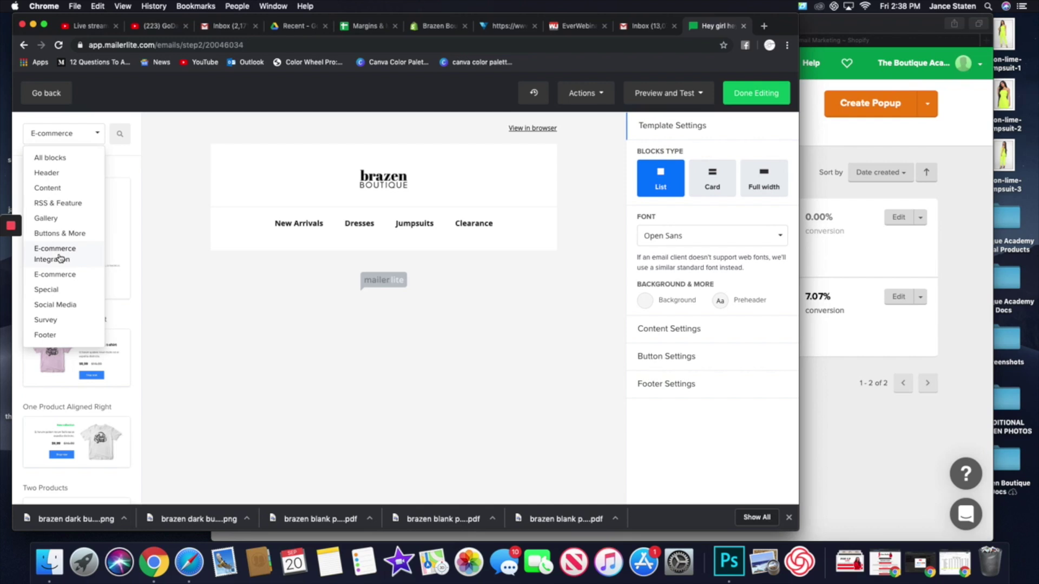
click(60, 258)
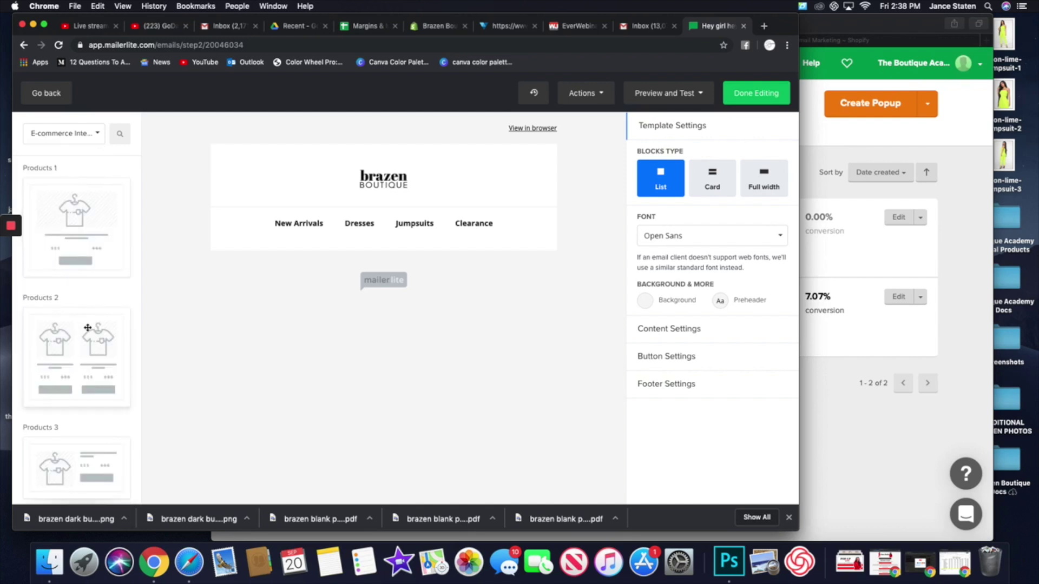
scroll(81, 325, down, 1)
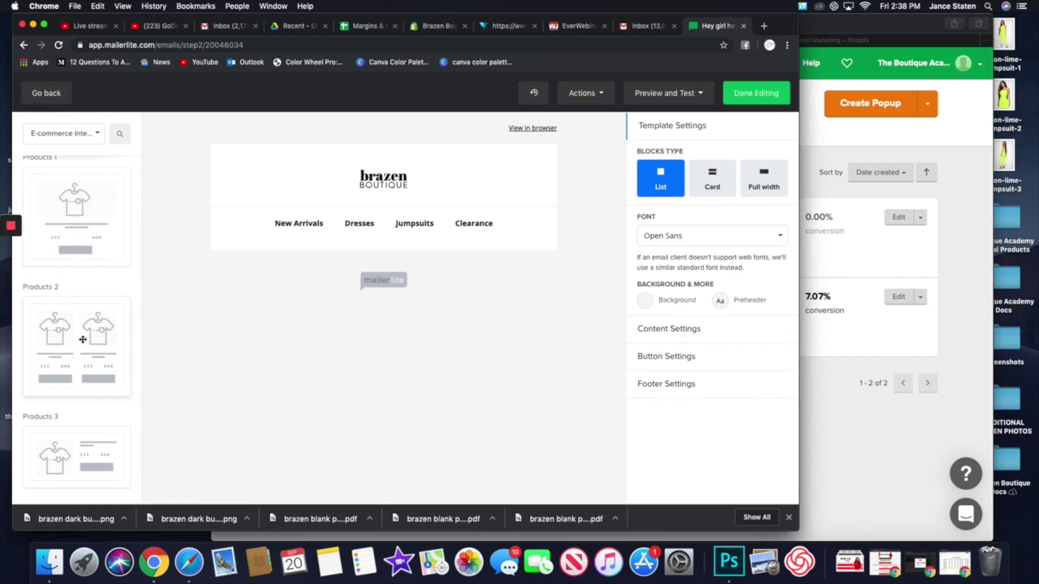
drag(81, 337, 393, 267)
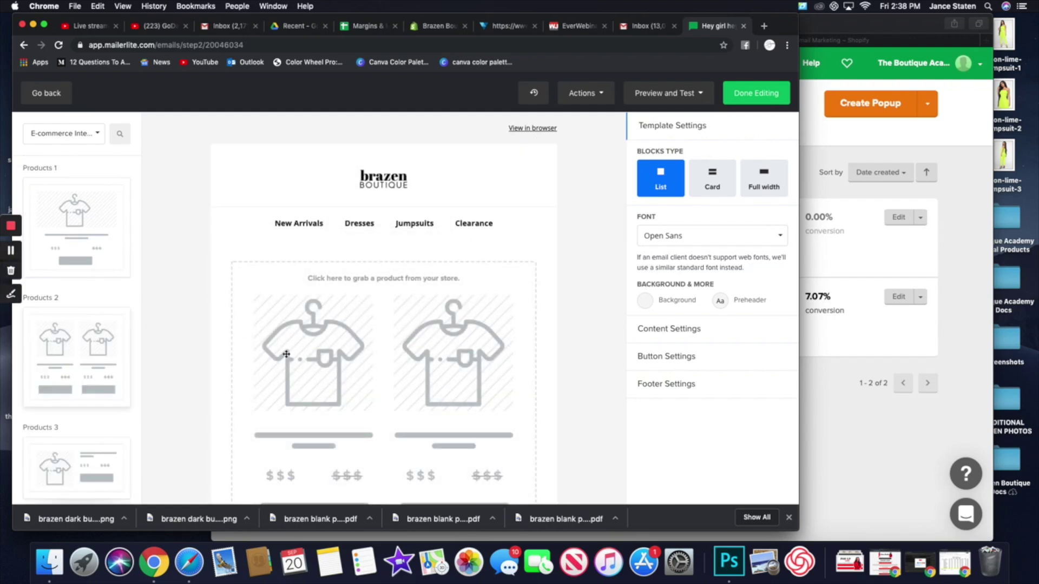
click(286, 355)
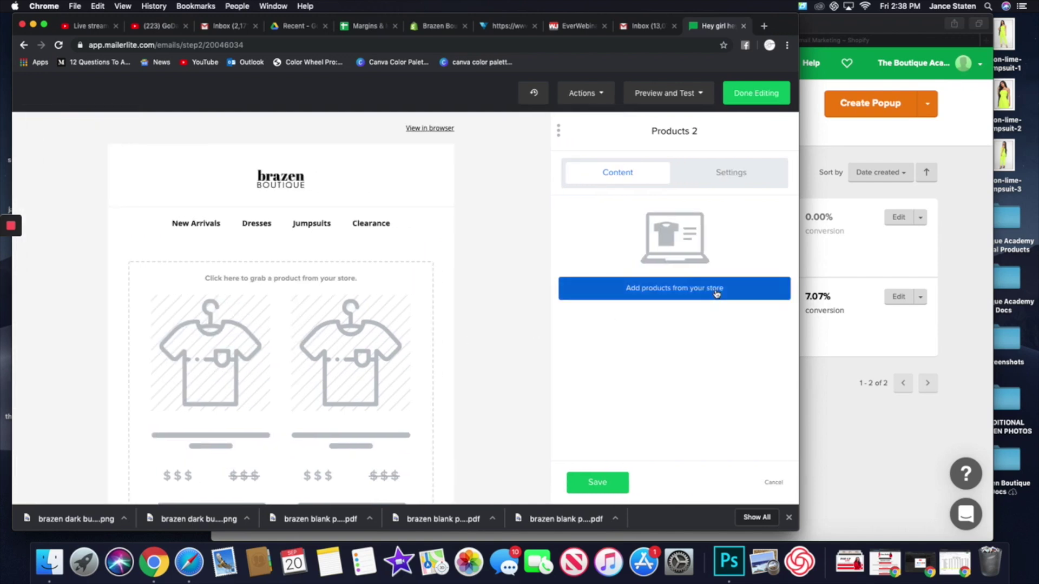
- Insert 'Beetlejuice | Vertical Striped Dress' and 'Chill Vibes | Black Maxi Dress' from the store
click(714, 290)
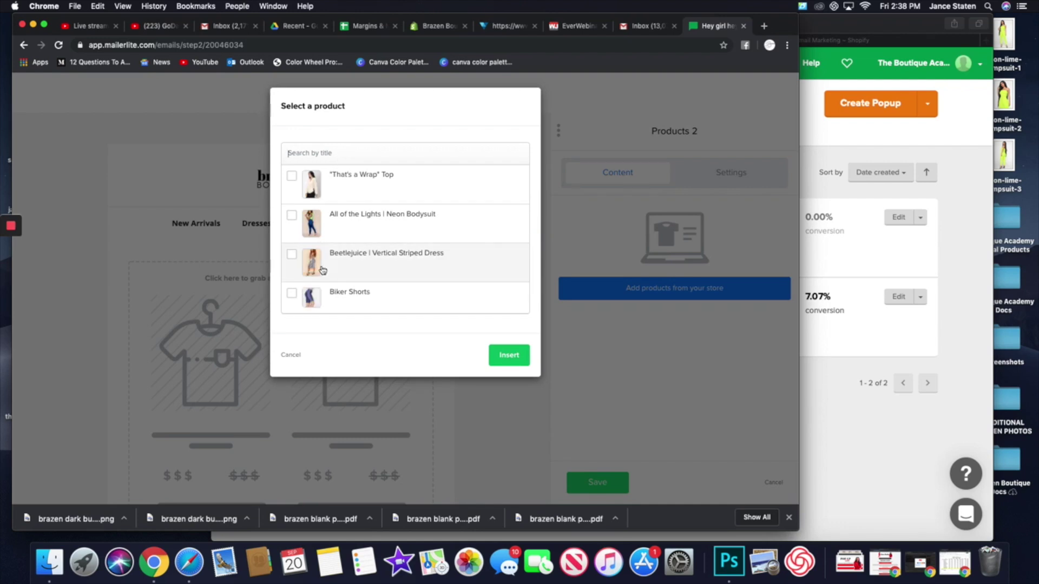
scroll(319, 274, down, 2)
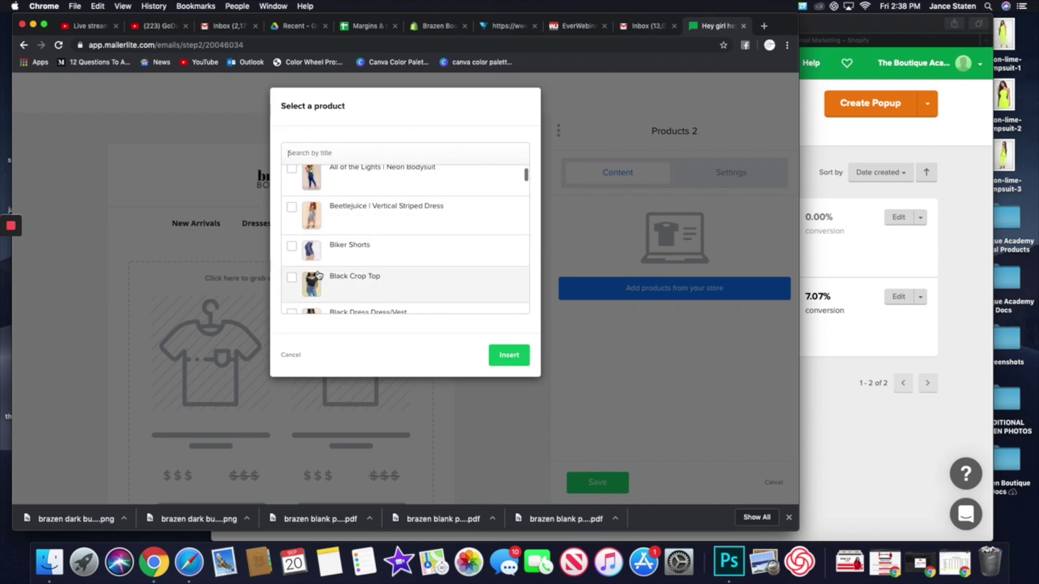
scroll(318, 275, down, 1)
scroll(318, 274, up, 3)
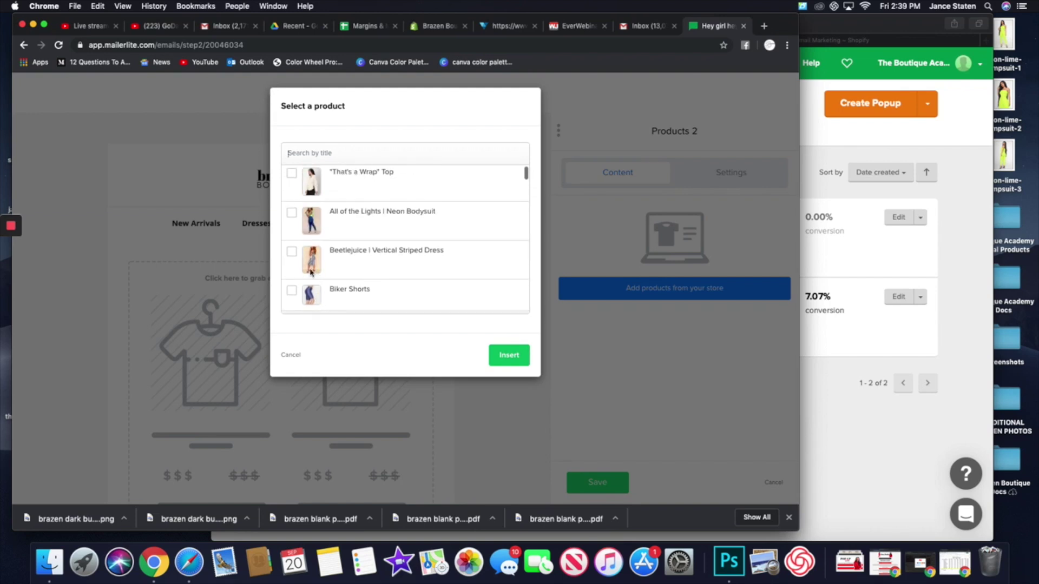
click(292, 252)
scroll(295, 261, down, 5)
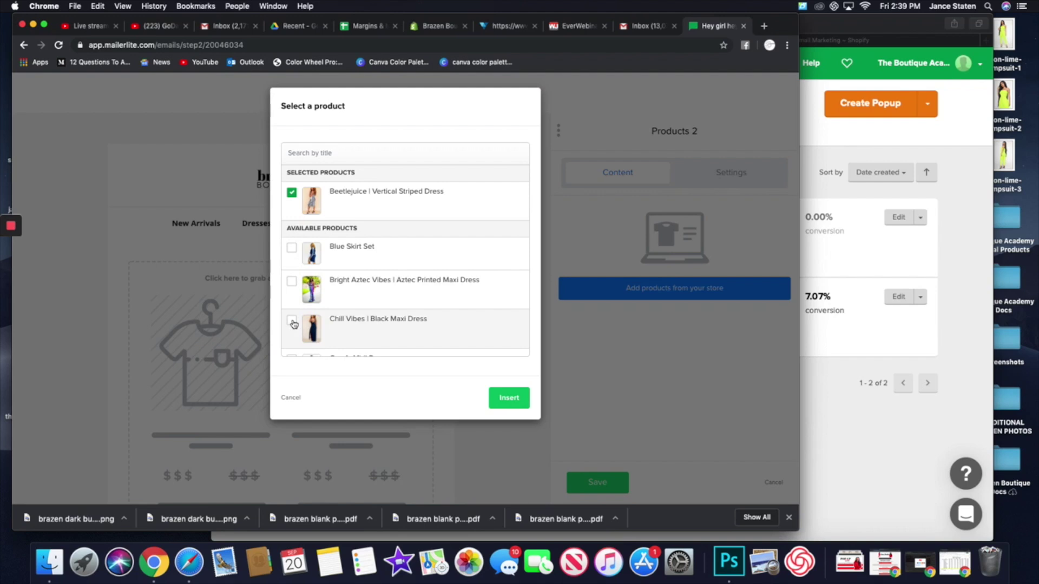
click(292, 323)
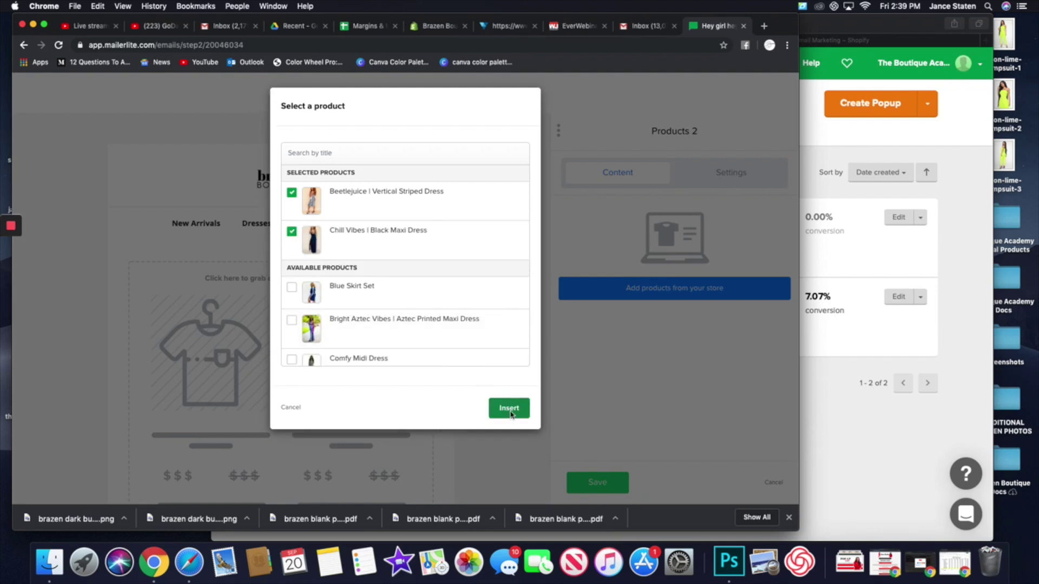
click(508, 413)
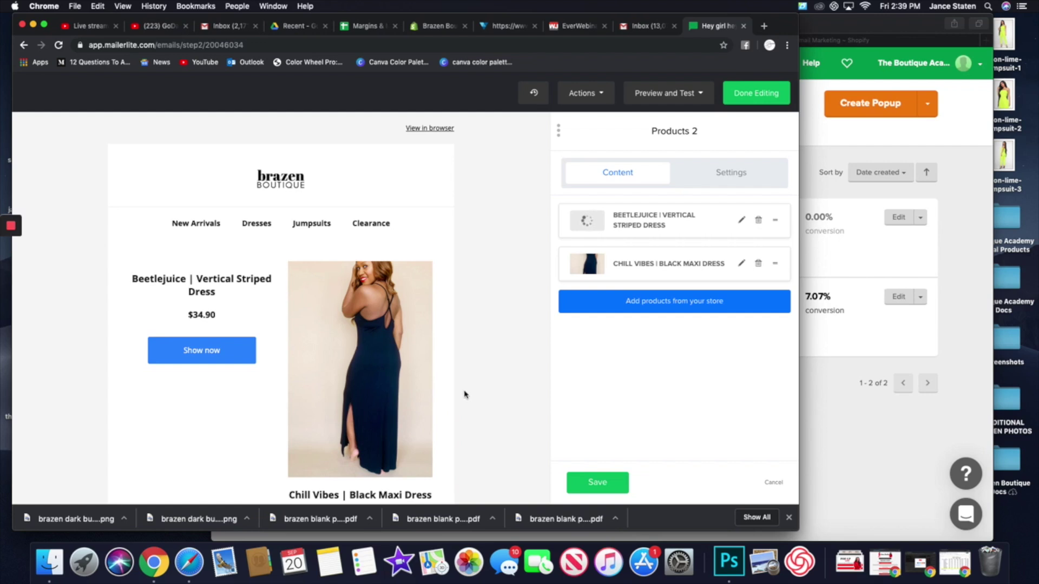
- Change the Chill Vibes dress button label from 'Show now' to 'Get Yours Now' and save
scroll(456, 408, down, 3)
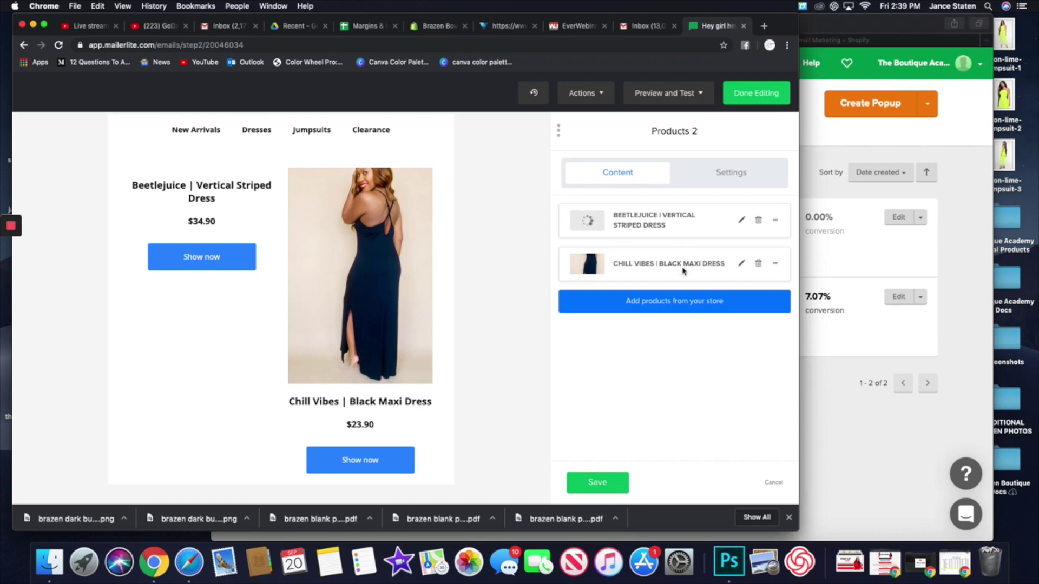
click(741, 264)
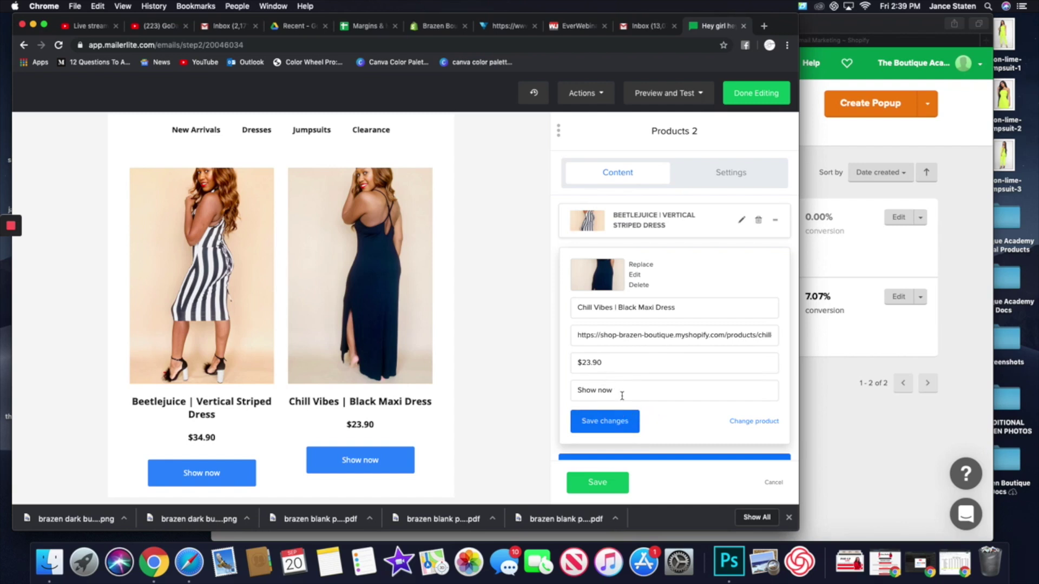
drag(643, 391, 571, 391)
text(Get Youes)
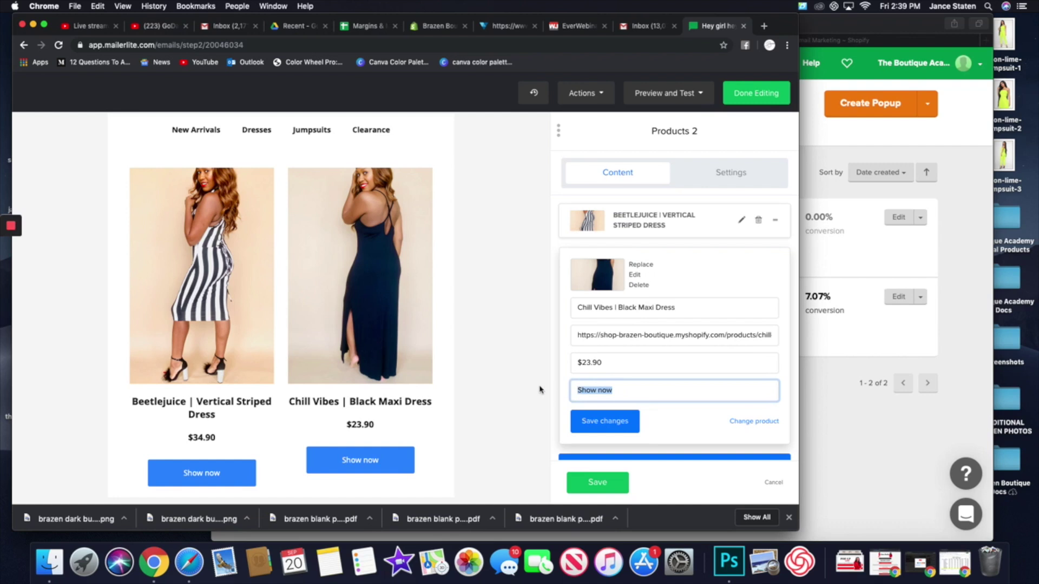
key(BackSpace)
key(BackSpace)
text(rs Now)
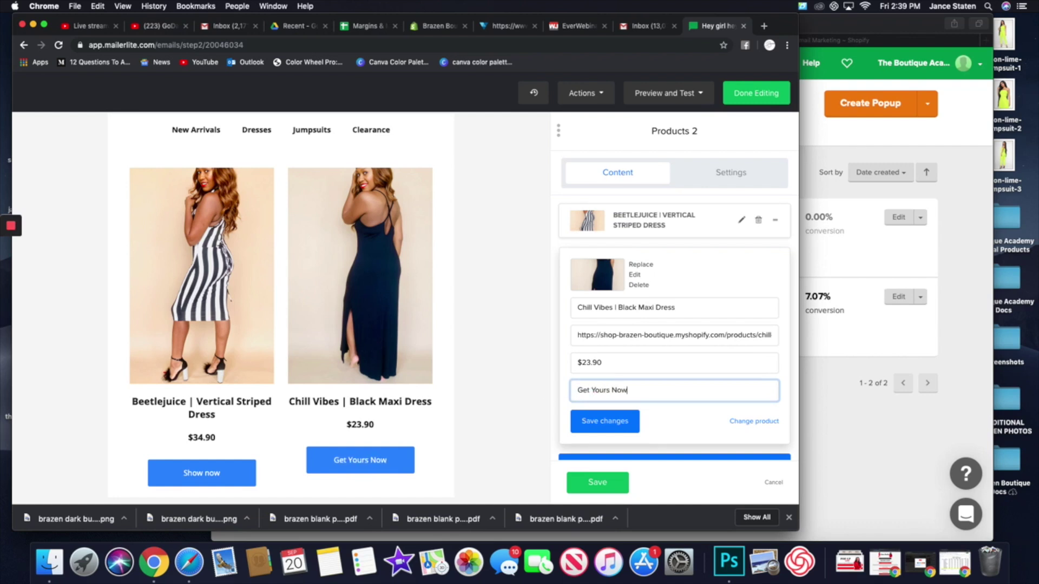
click(613, 405)
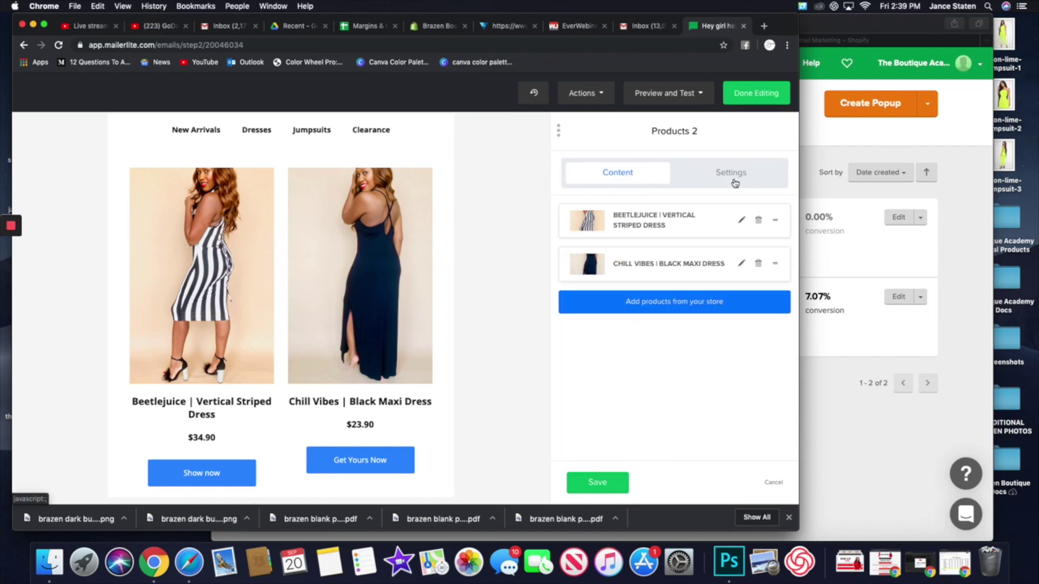
- In Button design, change the product button colour from blue to hot pink #ff2db8 and save the block
click(733, 180)
click(574, 364)
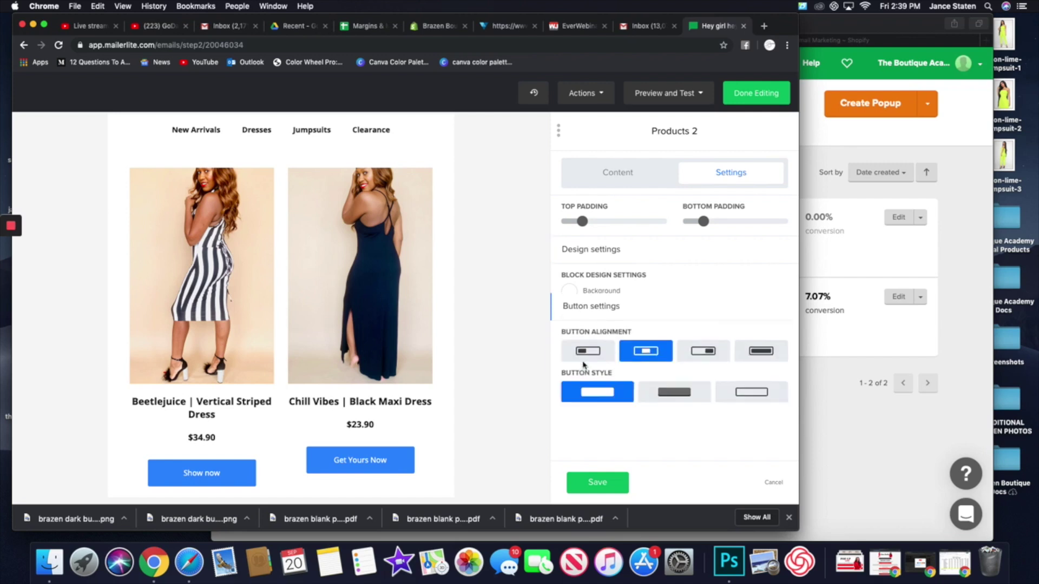
click(570, 403)
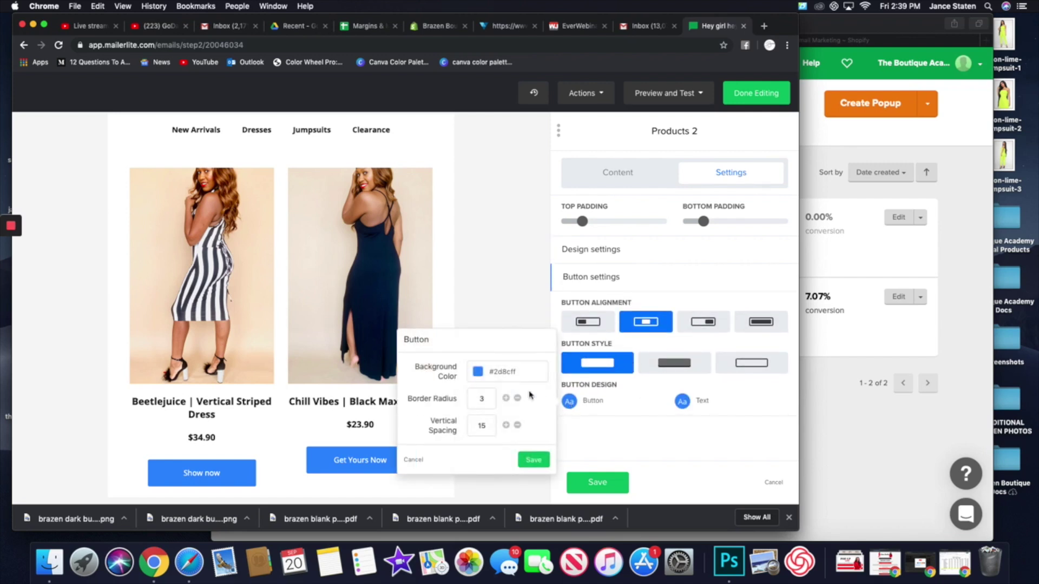
click(478, 373)
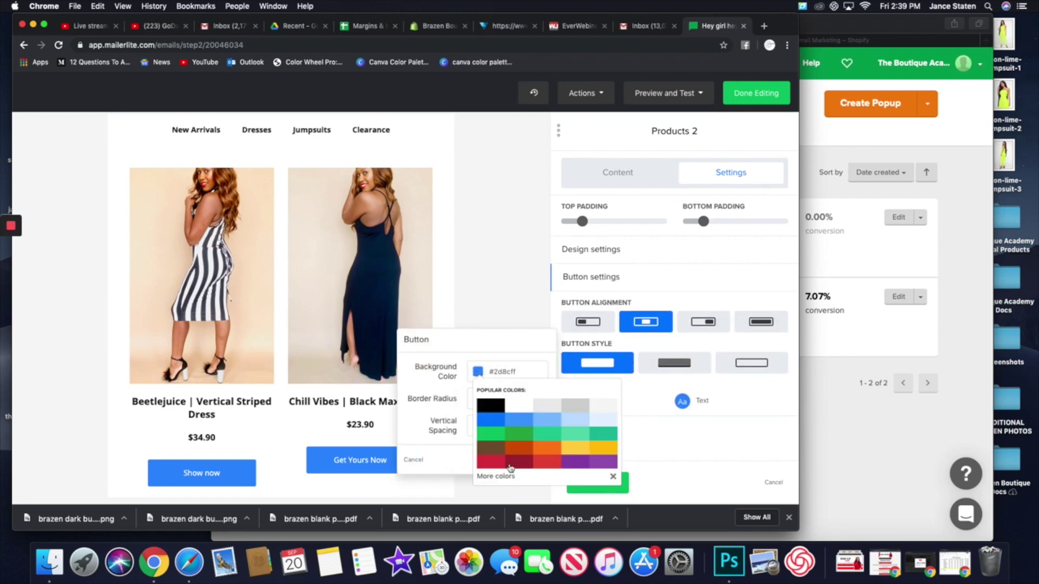
click(498, 479)
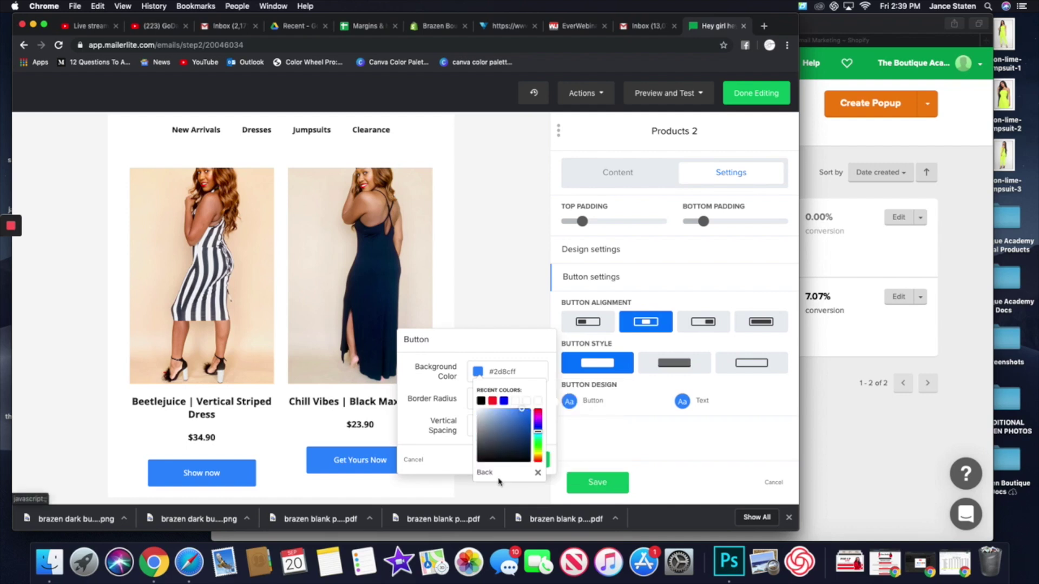
double_click(505, 373)
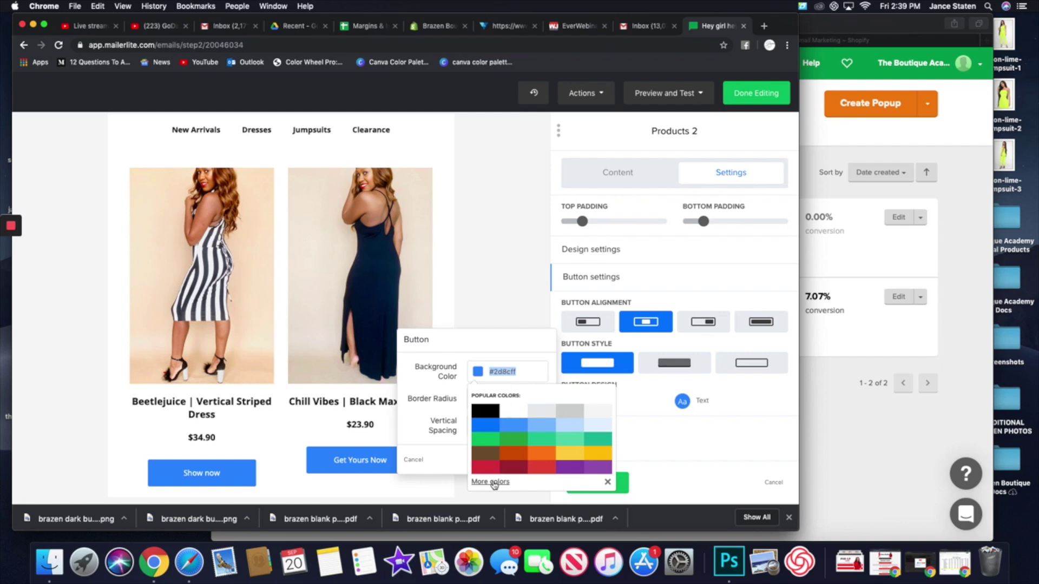
click(493, 481)
drag(532, 428, 529, 419)
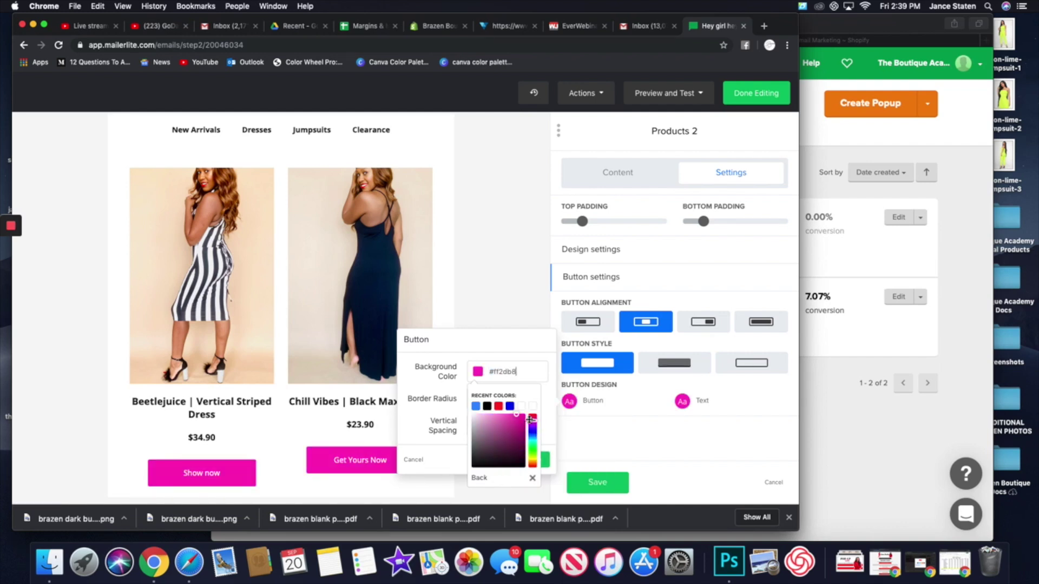
click(544, 459)
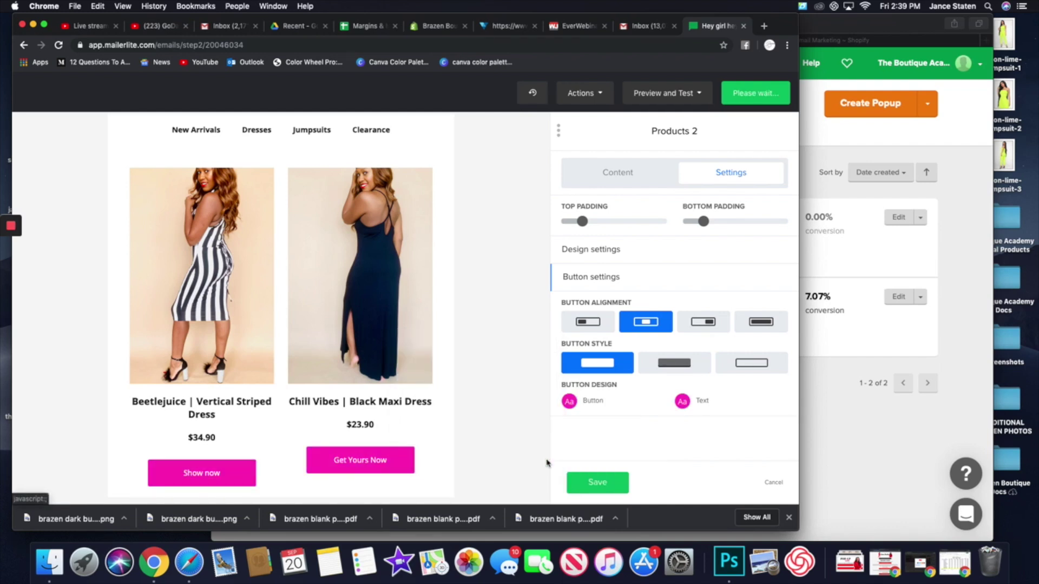
click(598, 482)
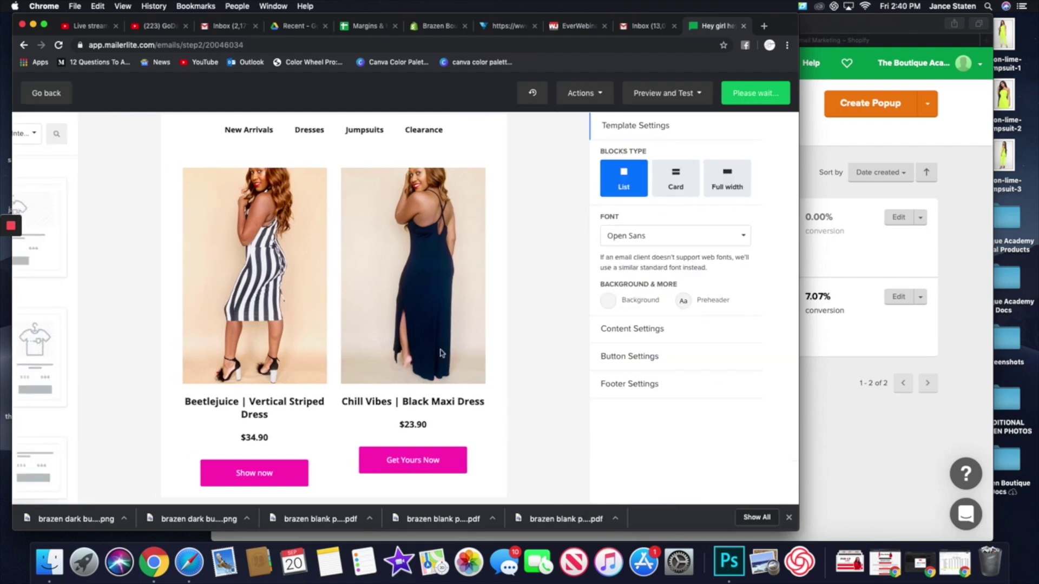
- Rename 'Vertical Striped Dress' to 'Beetlejuice | Striped Dress', save, and bring up the block categories list
click(357, 411)
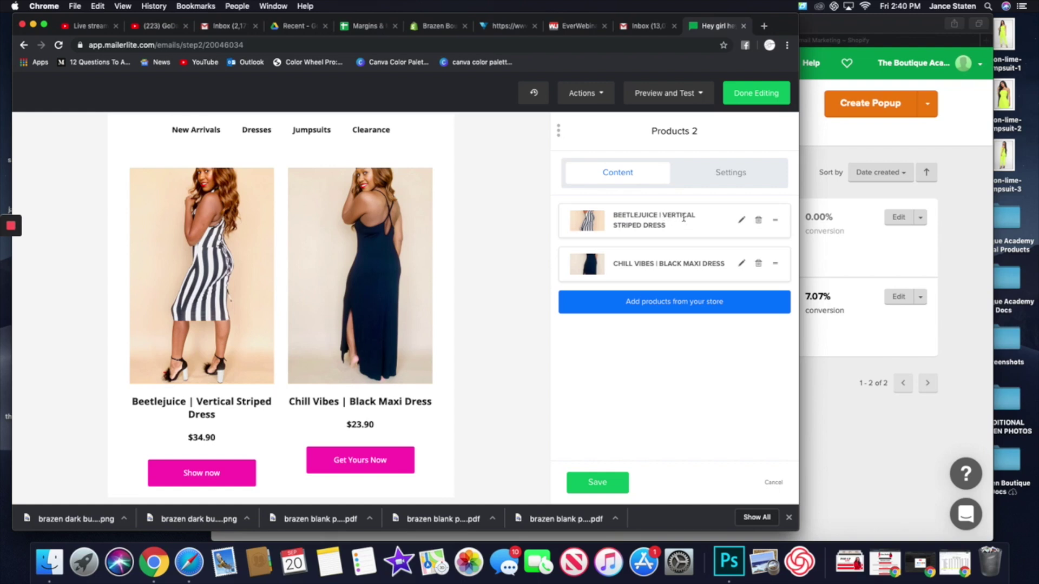
click(741, 220)
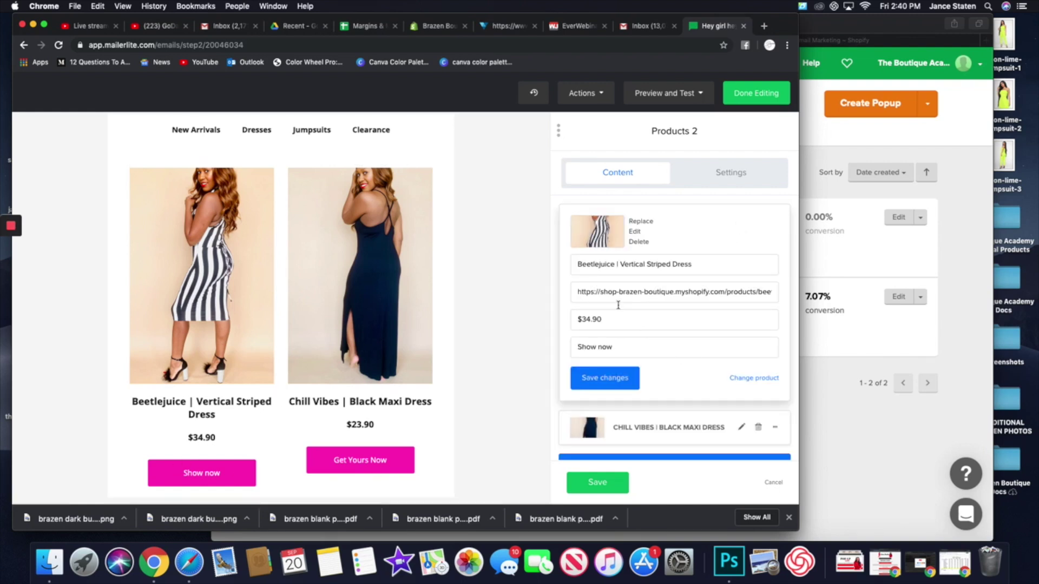
double_click(637, 263)
key(BackSpace)
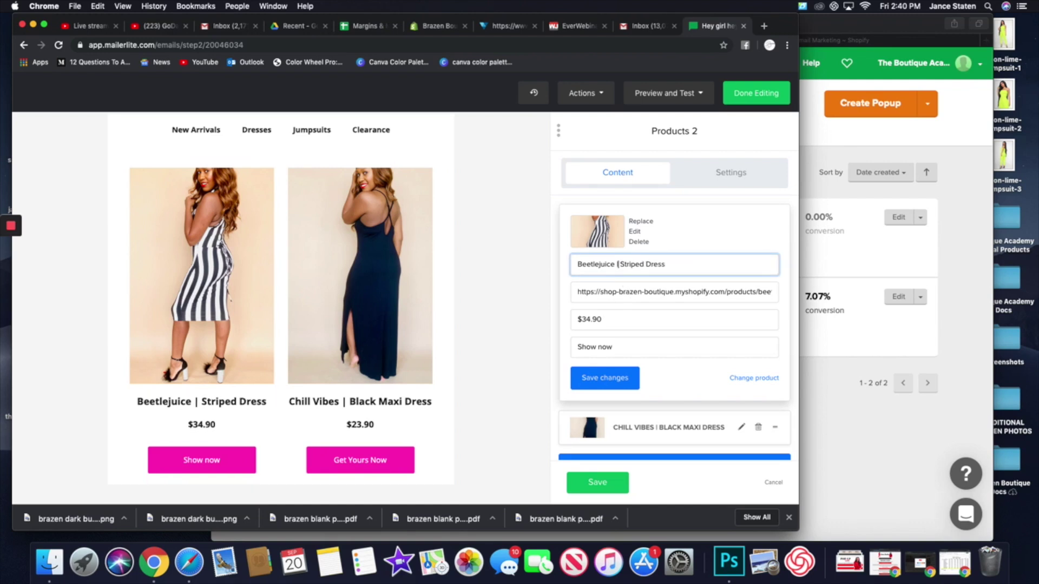
click(589, 483)
scroll(516, 433, up, 3)
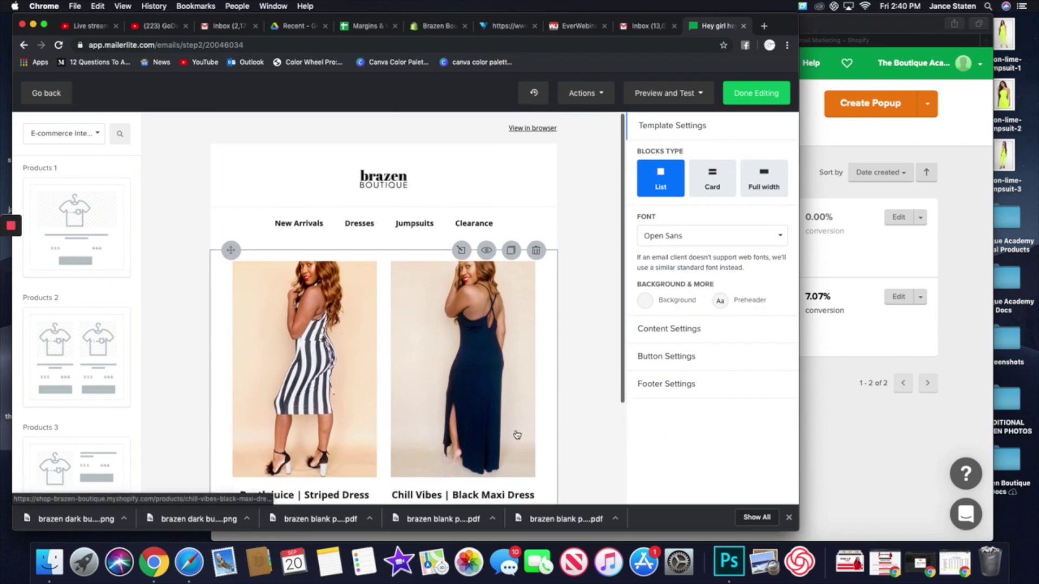
click(93, 138)
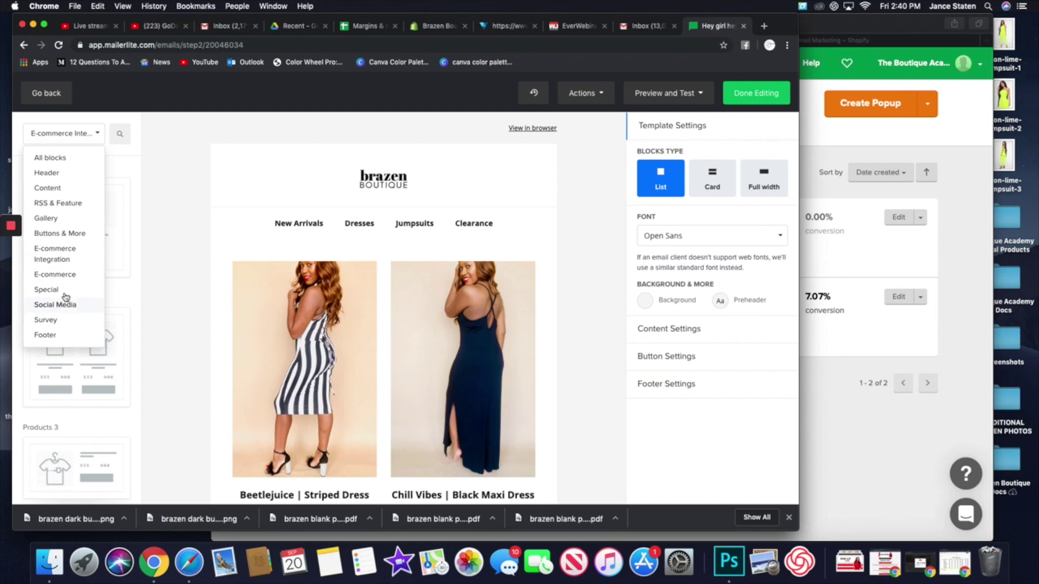
- Drop a Content Text Box above the dresses and replace its placeholder with 'Shop our new arrivals today! Use code to get 50% off.', then save
click(59, 189)
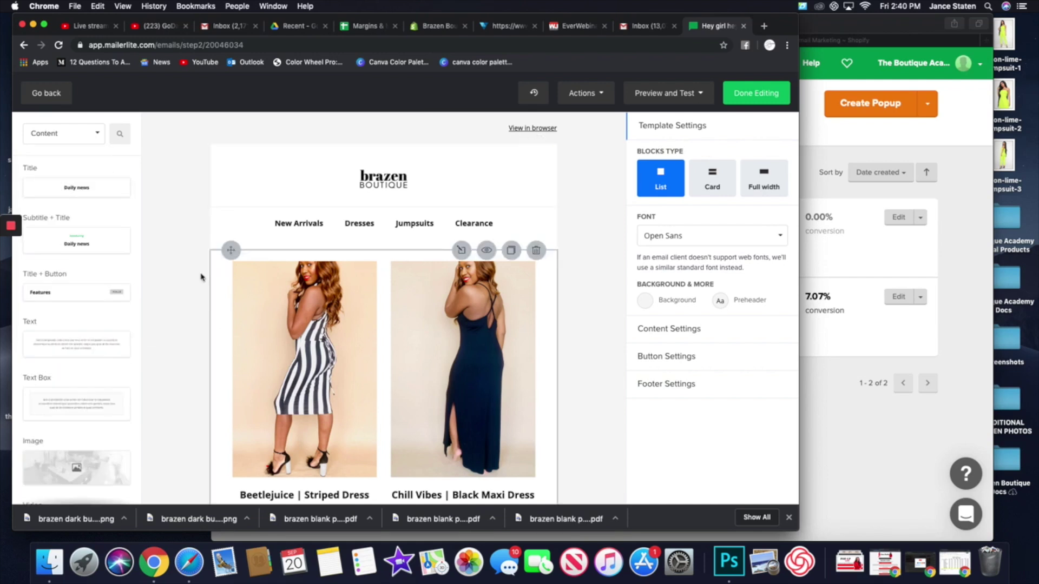
drag(69, 404, 330, 268)
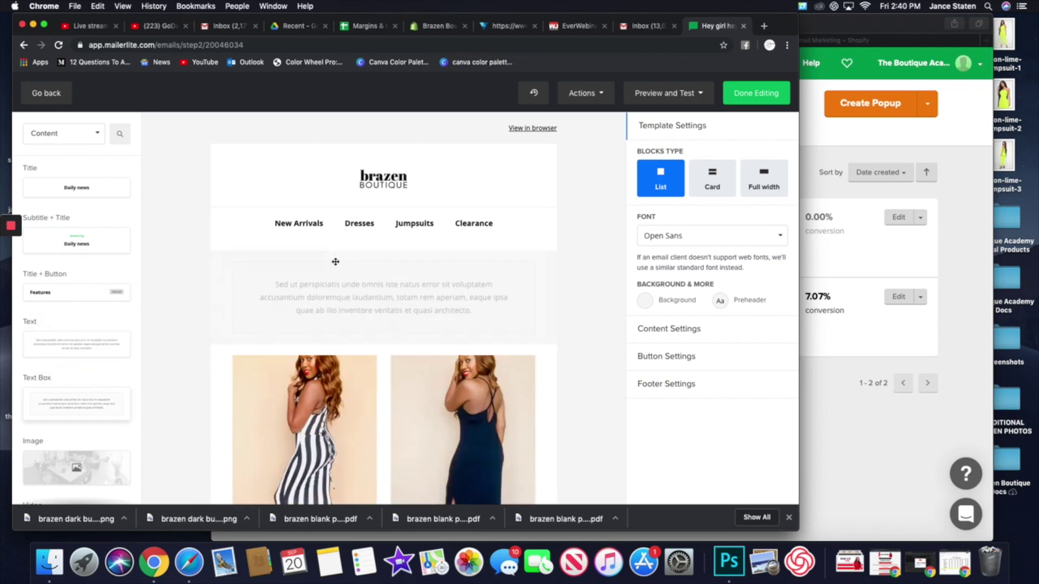
click(368, 295)
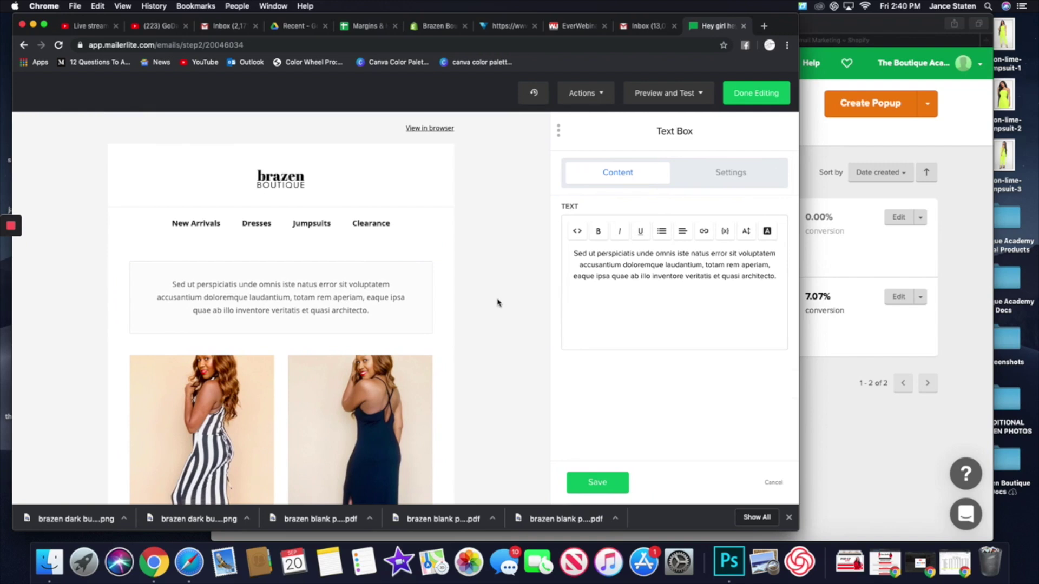
drag(790, 285, 548, 264)
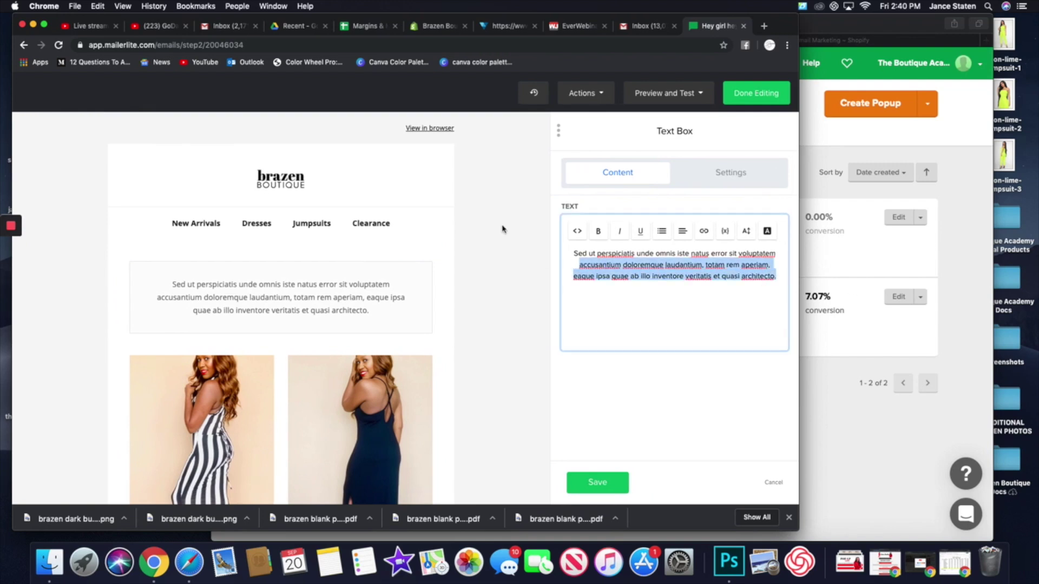
drag(549, 215, 576, 254)
text(Sh)
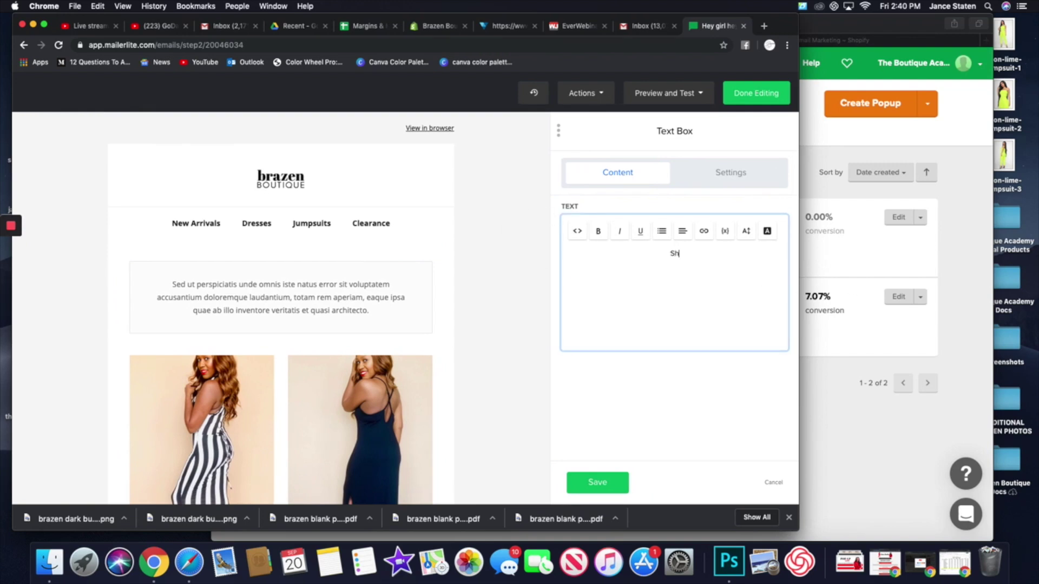
text(op our new)
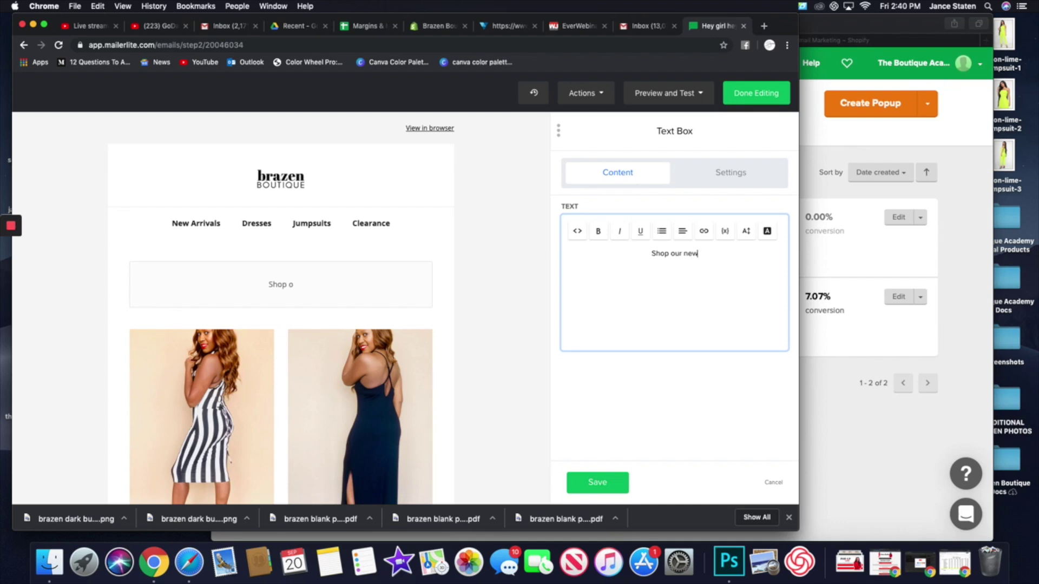
text( arrivals tod)
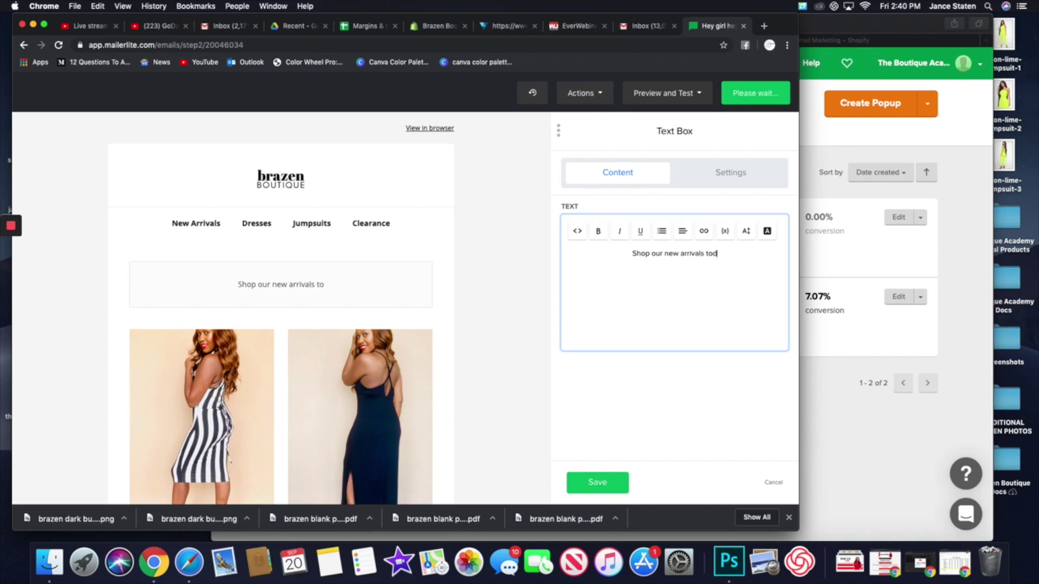
text(ay!)
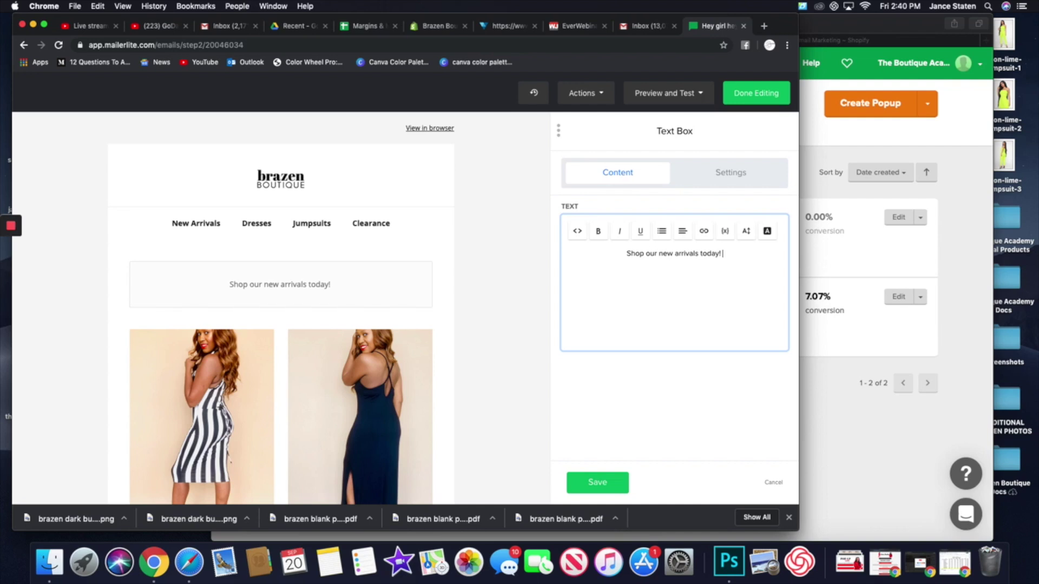
text( U)
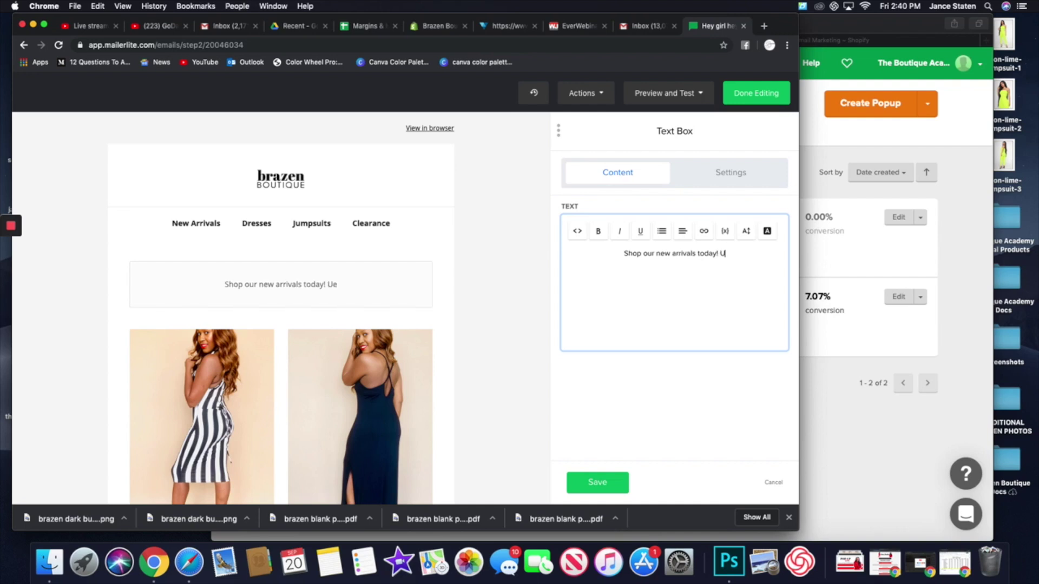
text(se code )
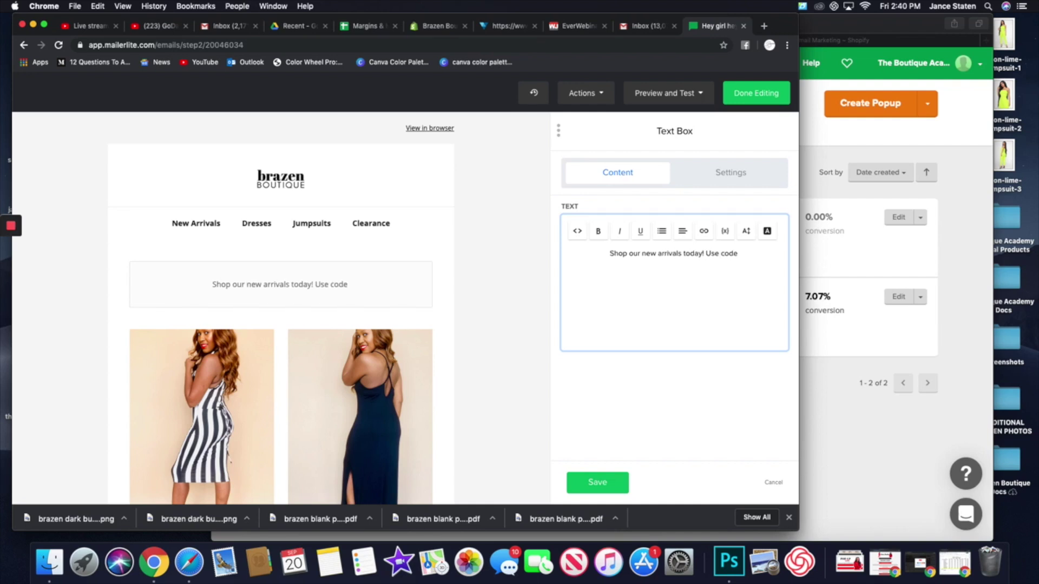
text(to get 50)
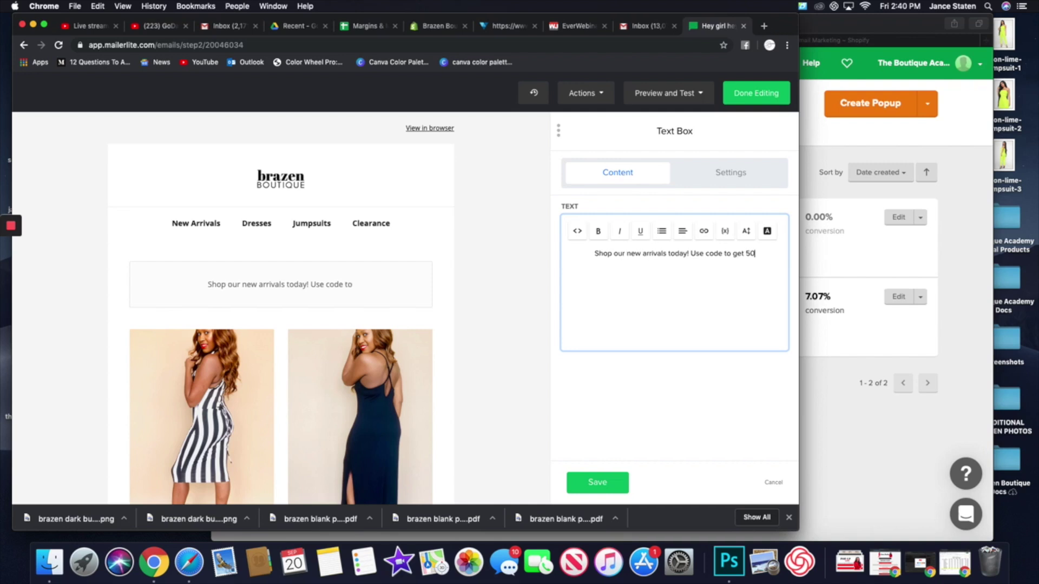
text(% off.)
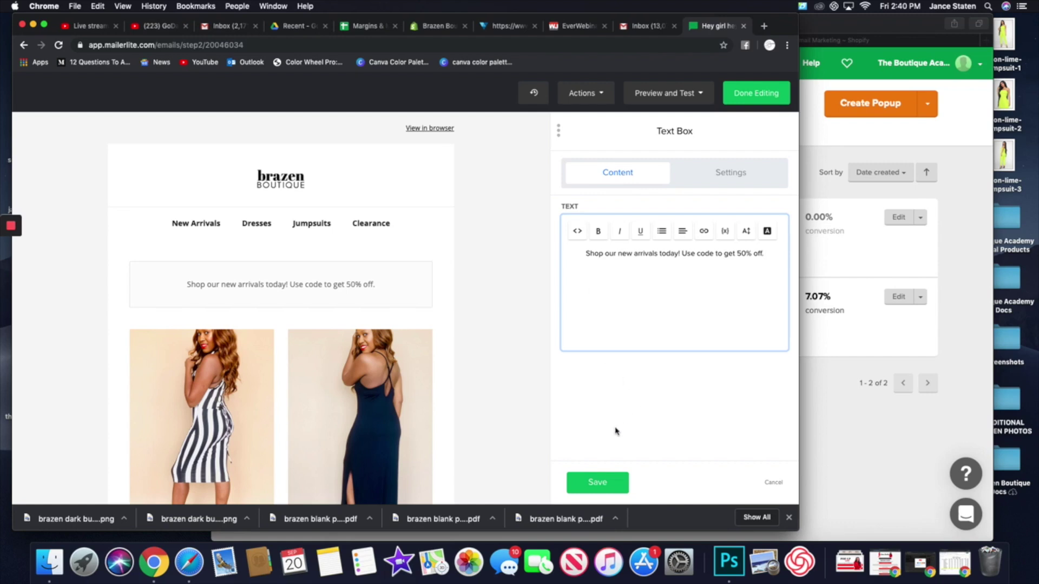
click(600, 482)
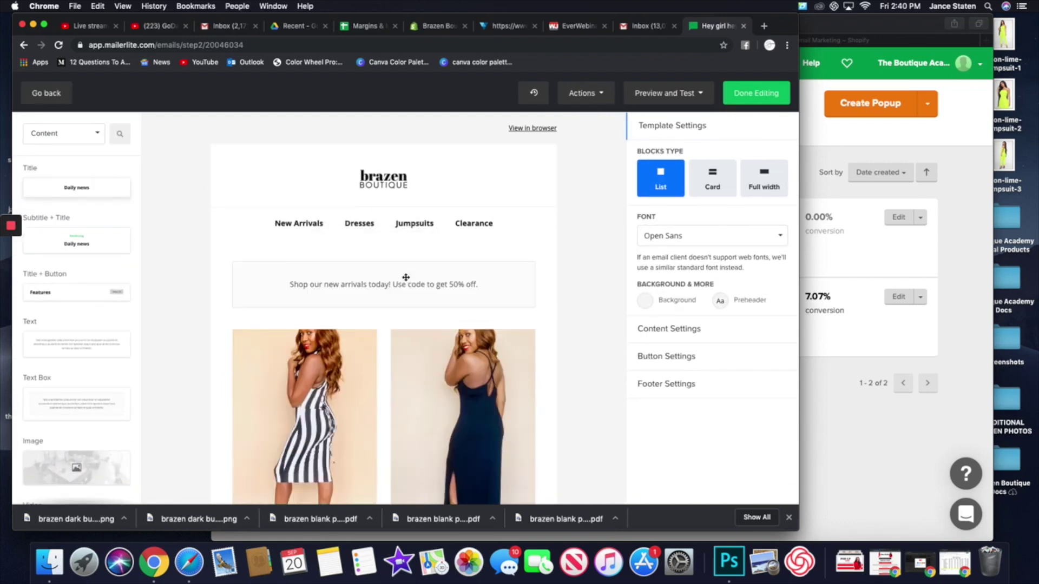
- Drop a Title block above the promo text, set its heading to 'Daily New Arrivals in stock', and save
drag(406, 277, 401, 270)
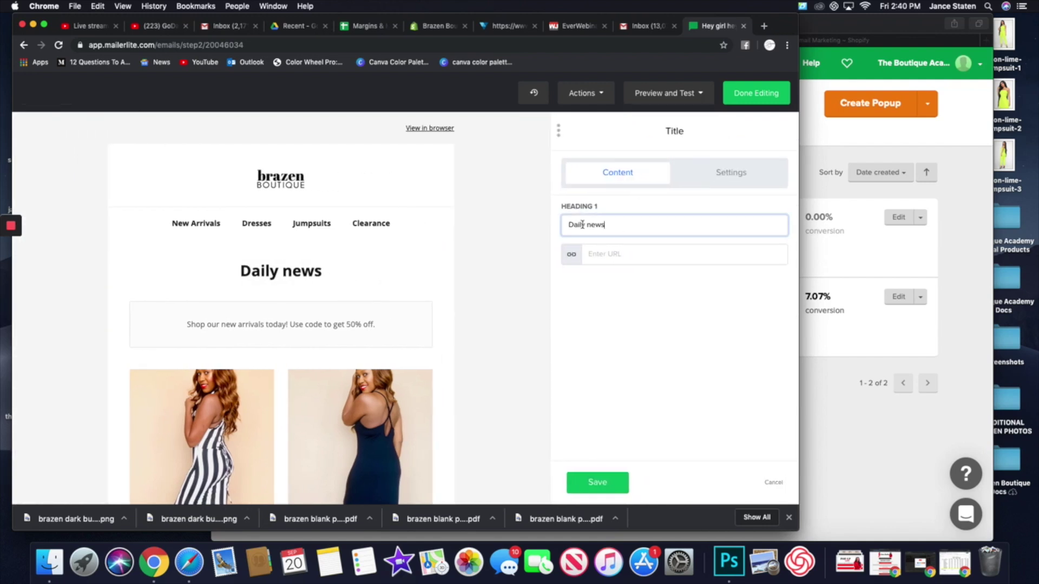
key(BackSpace)
key(BackSpace)
text(New Arrivals in stock)
click(598, 224)
key(BackSpace)
key(BackSpace)
click(626, 257)
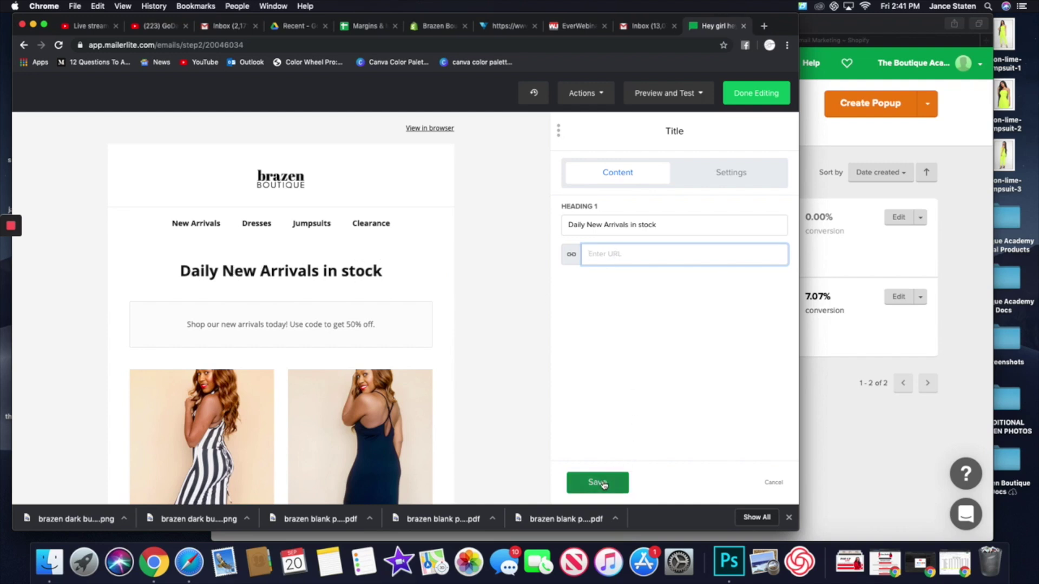
click(601, 484)
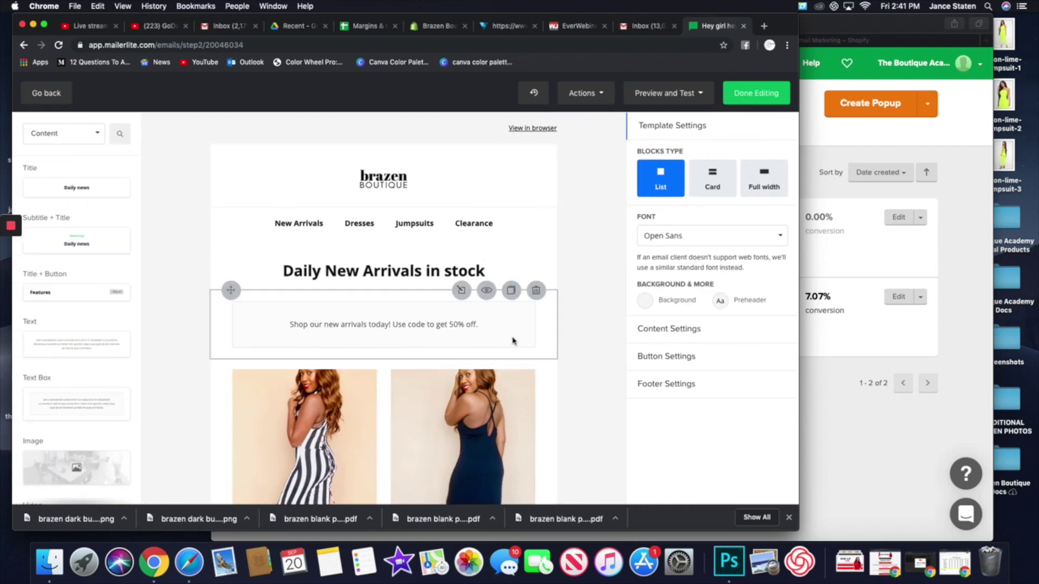
click(513, 341)
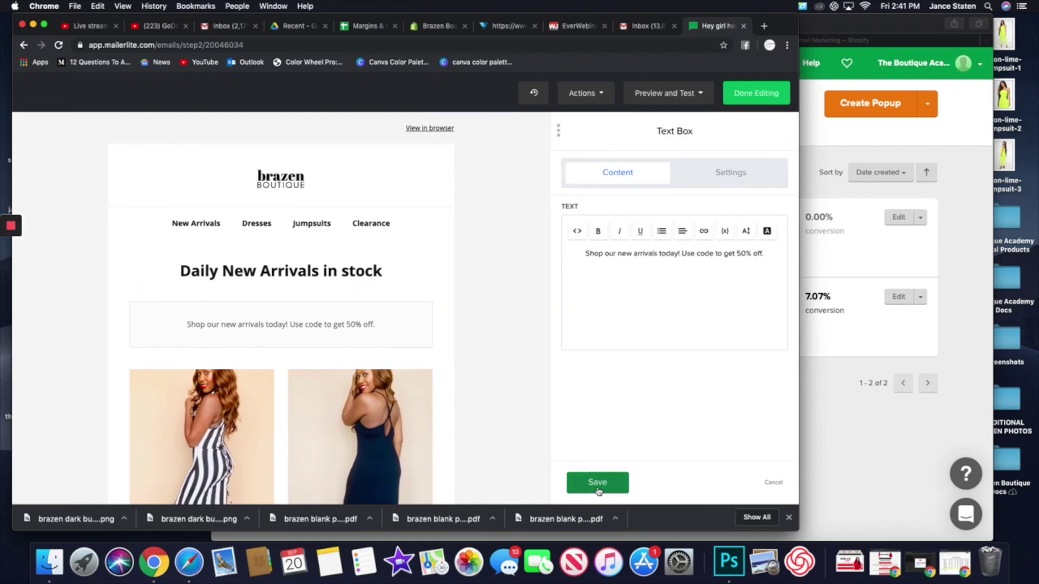
double_click(742, 254)
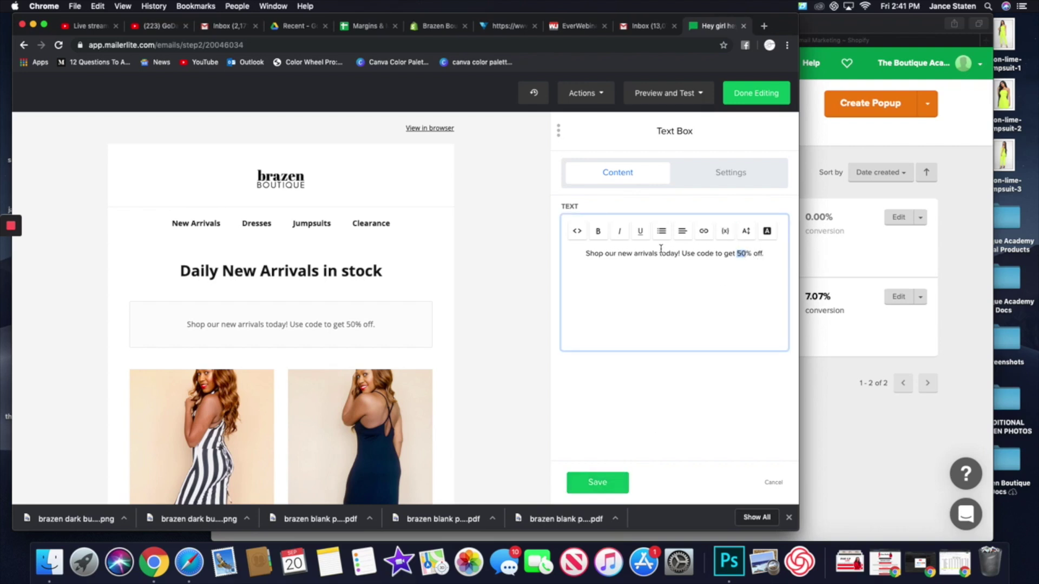
click(703, 232)
click(656, 258)
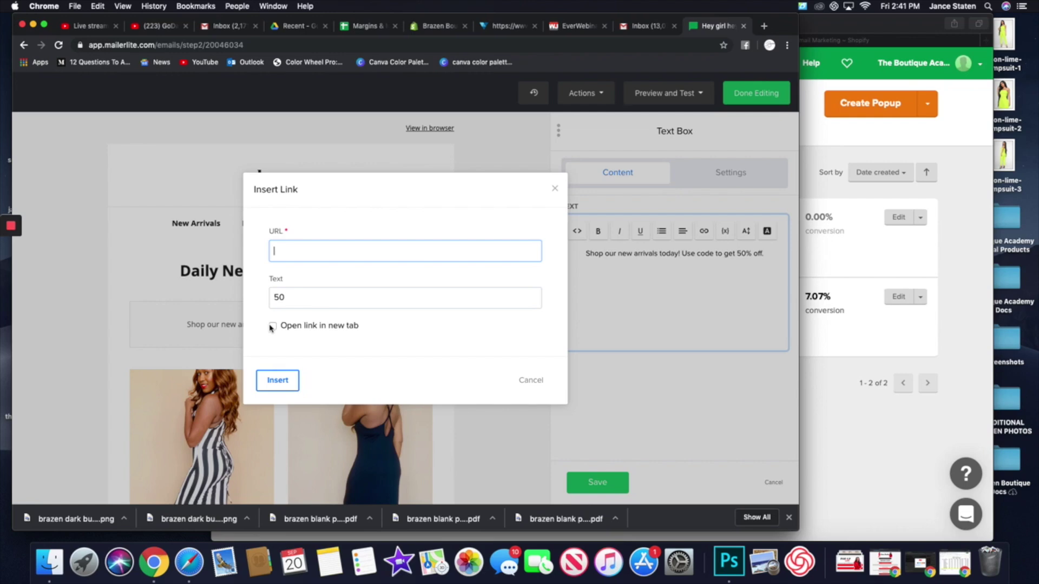
click(531, 380)
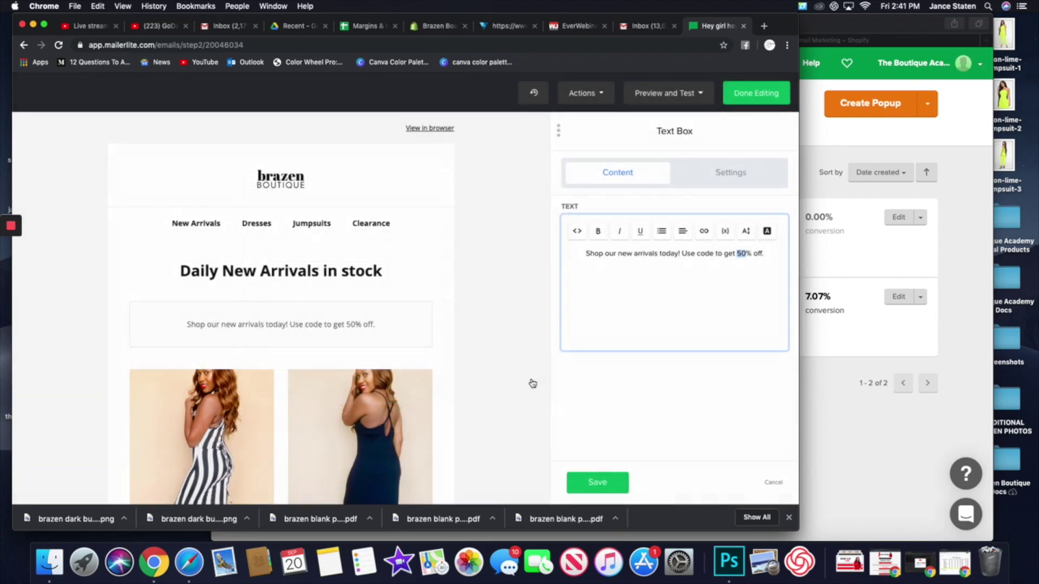
click(615, 484)
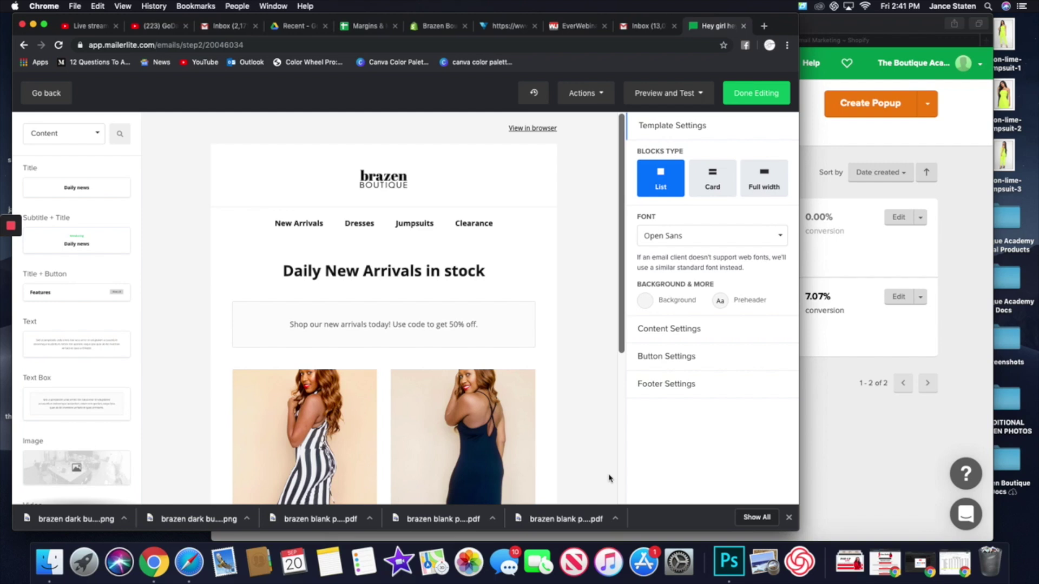
scroll(113, 406, down, 4)
scroll(113, 407, down, 10)
scroll(113, 406, down, 7)
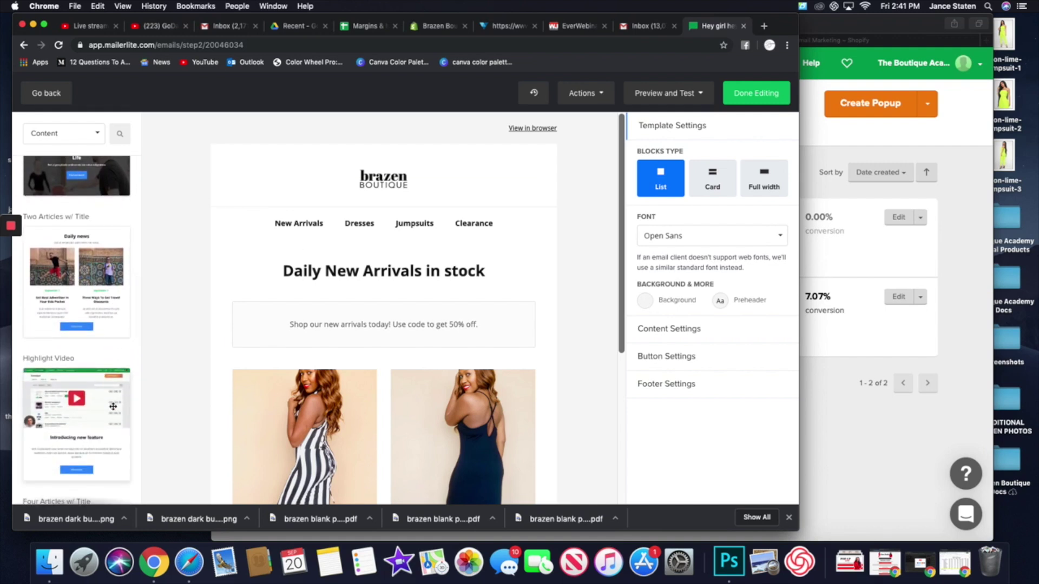
scroll(114, 407, down, 3)
scroll(348, 437, down, 9)
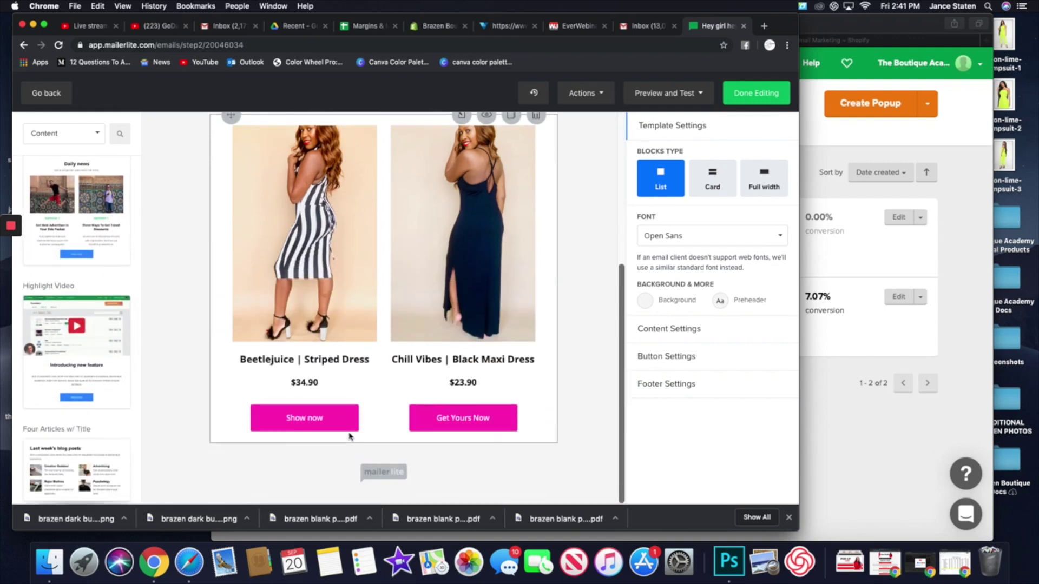
scroll(98, 427, down, 4)
scroll(98, 427, down, 6)
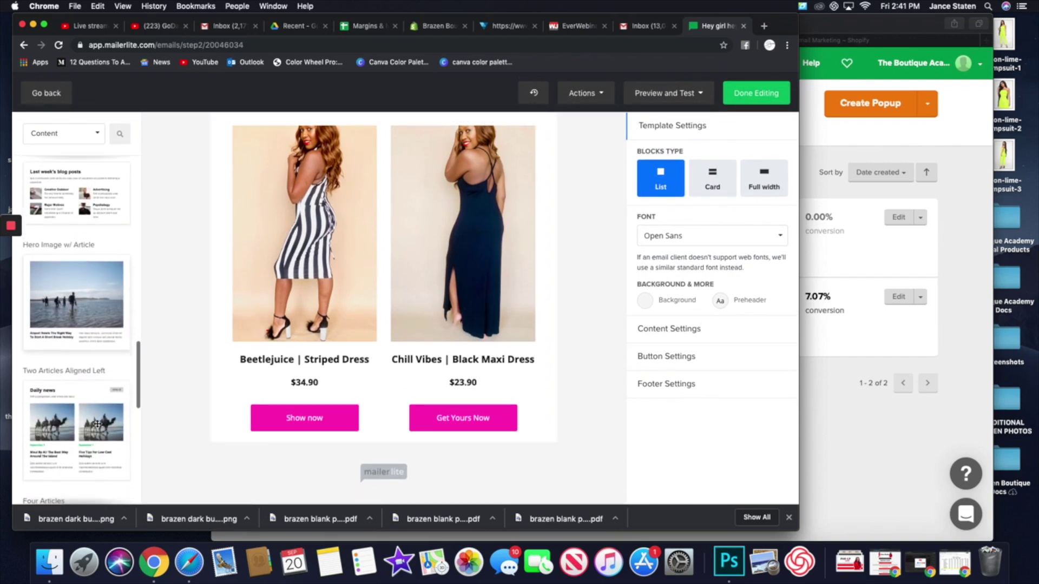
scroll(98, 424, down, 3)
scroll(98, 419, down, 11)
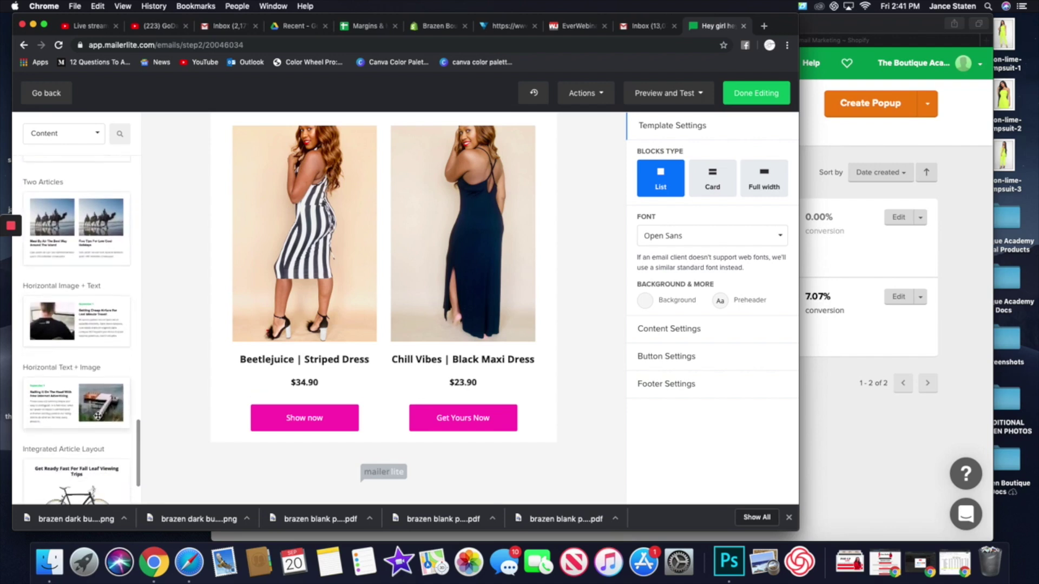
drag(99, 340, 455, 434)
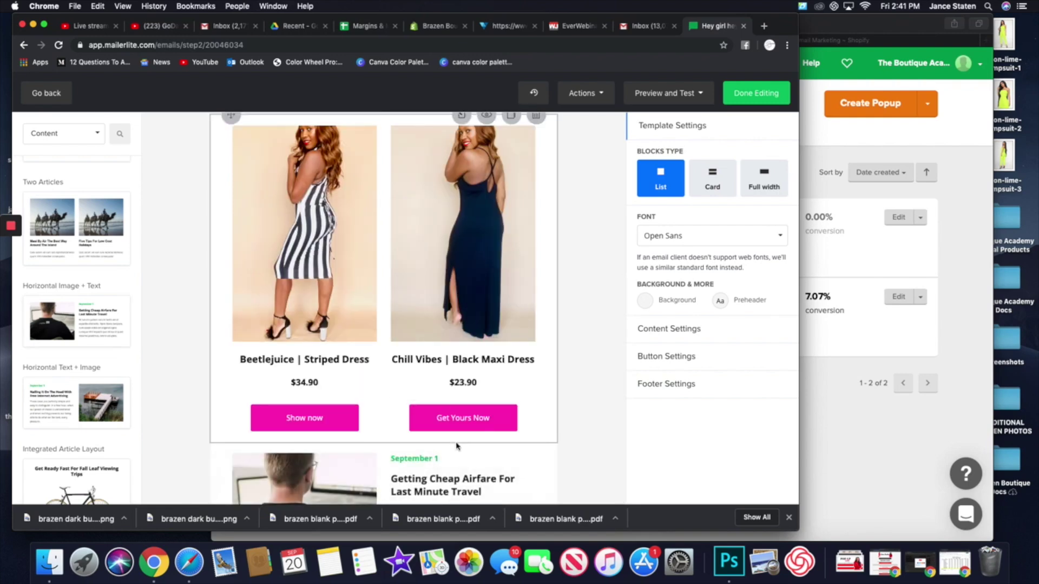
scroll(457, 435, down, 3)
click(541, 304)
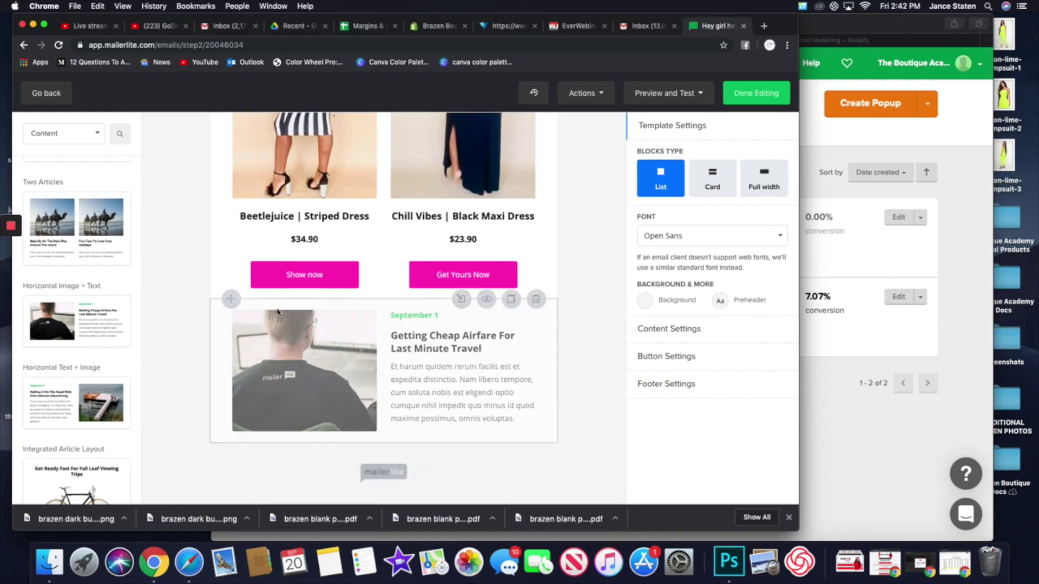
scroll(97, 366, down, 3)
scroll(97, 366, down, 10)
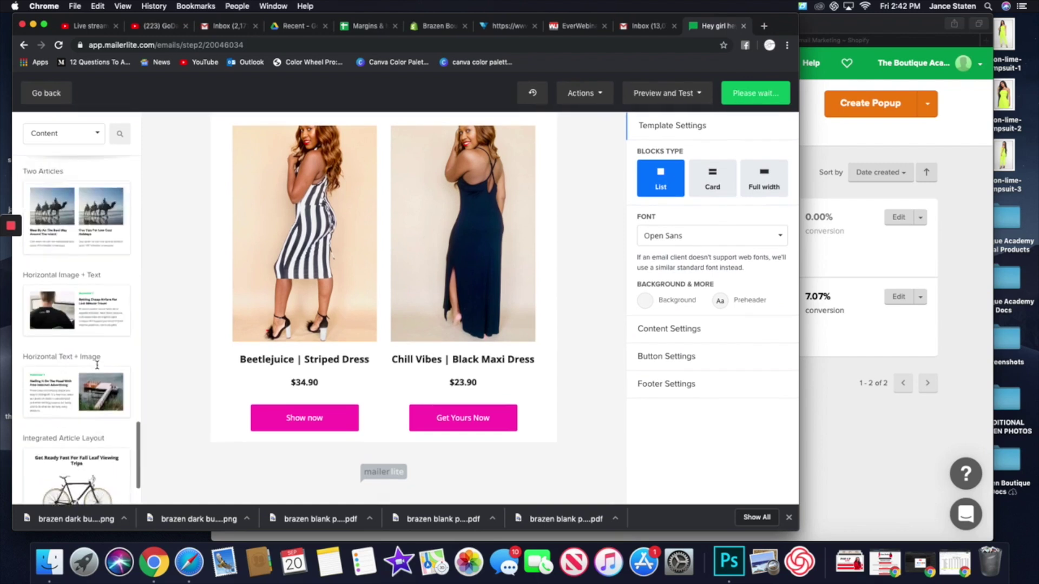
scroll(97, 366, up, 4)
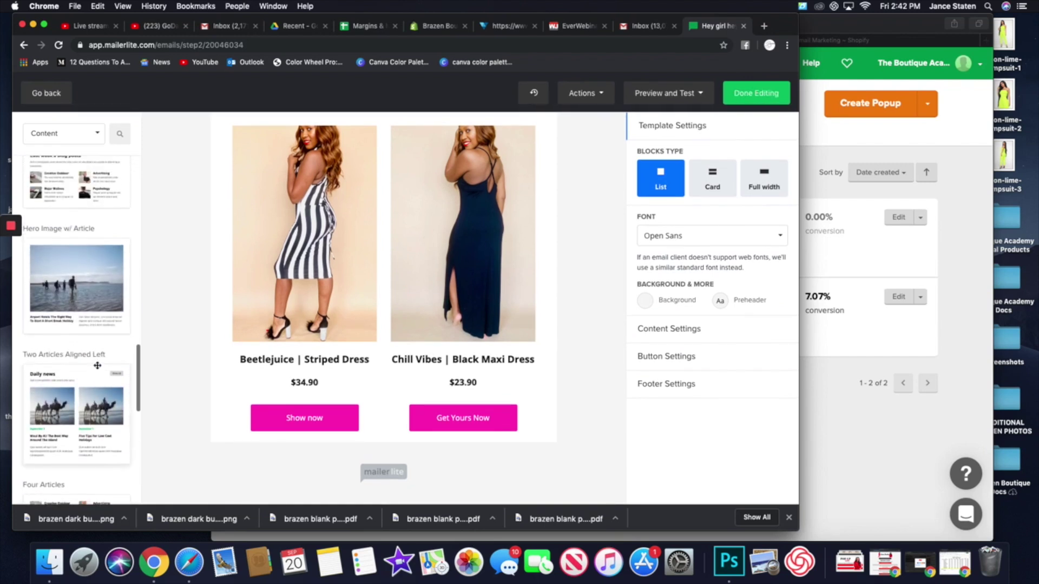
scroll(98, 366, up, 4)
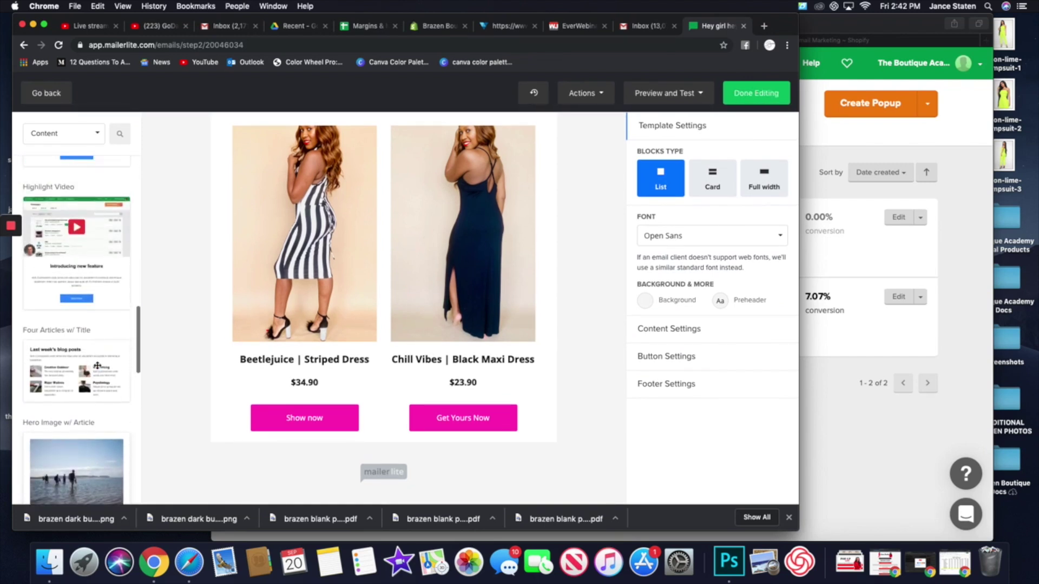
scroll(97, 366, down, 5)
scroll(97, 366, down, 5)
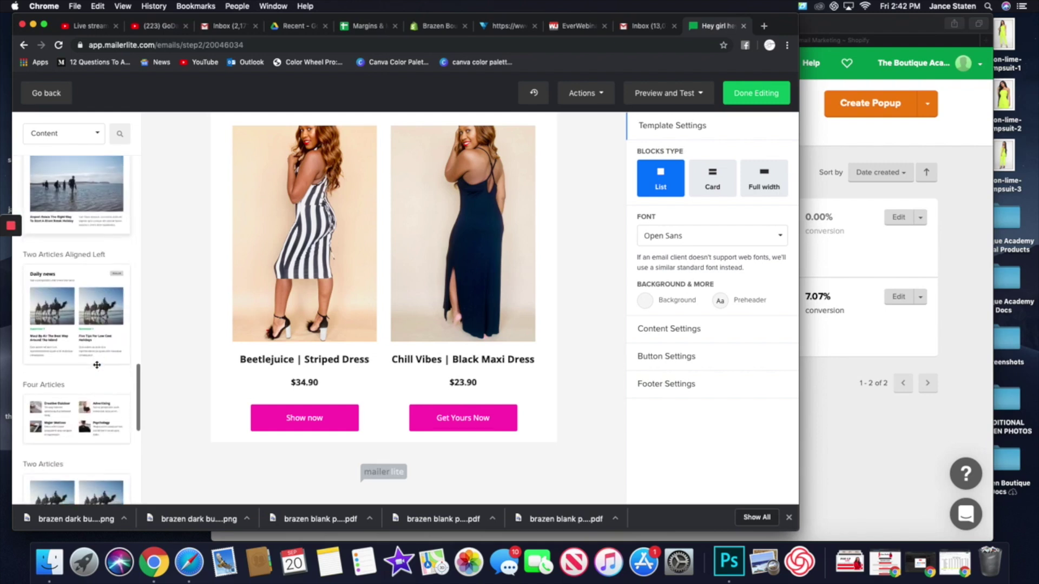
drag(75, 324, 414, 438)
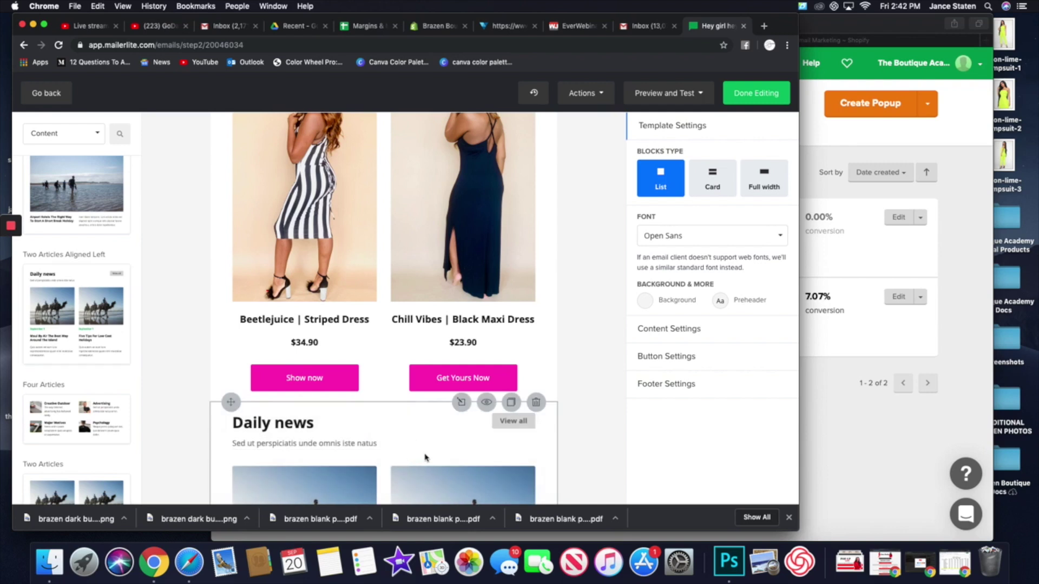
click(440, 486)
scroll(438, 485, down, 2)
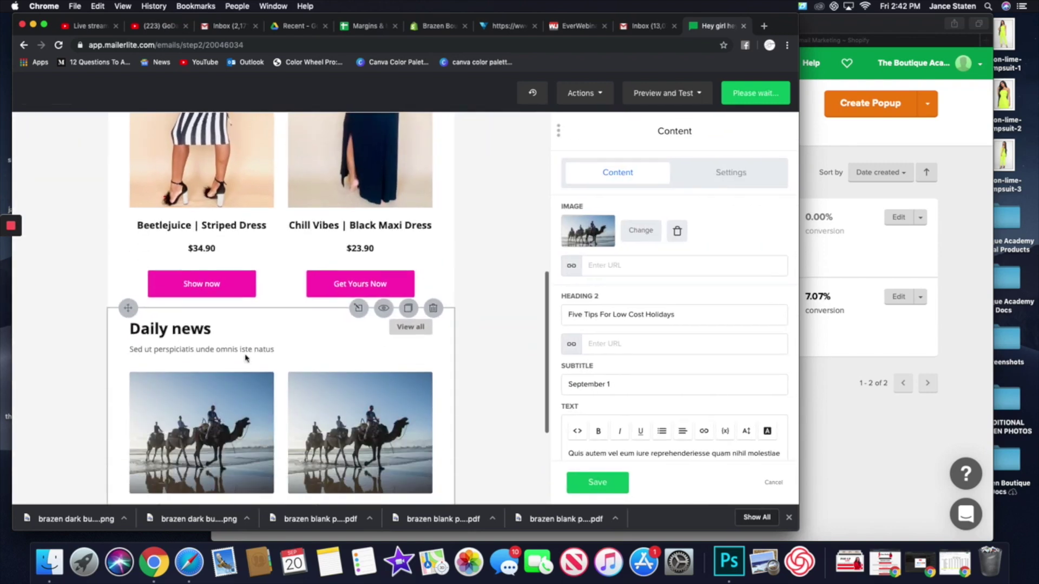
scroll(422, 413, down, 4)
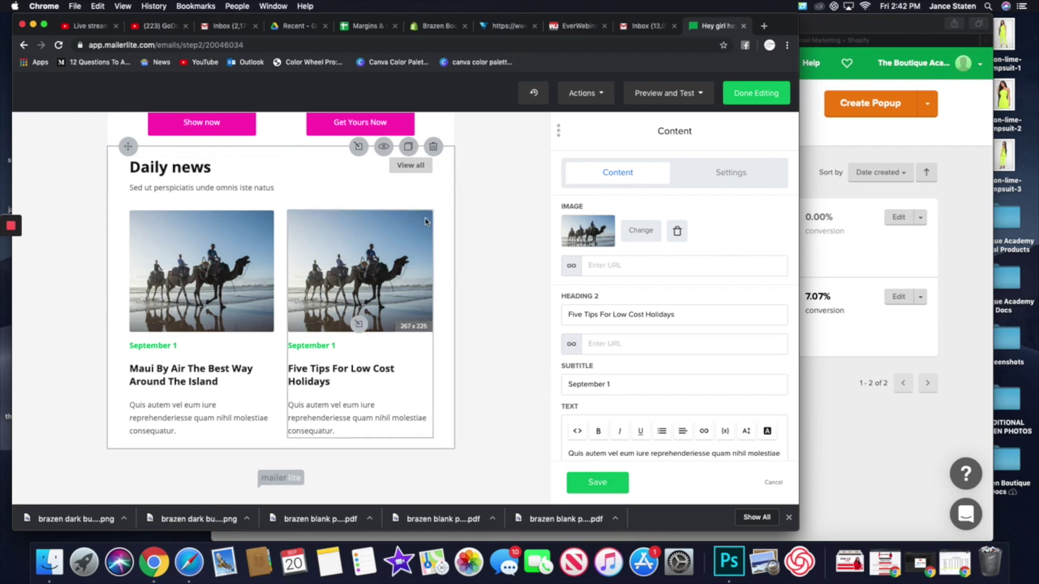
click(433, 147)
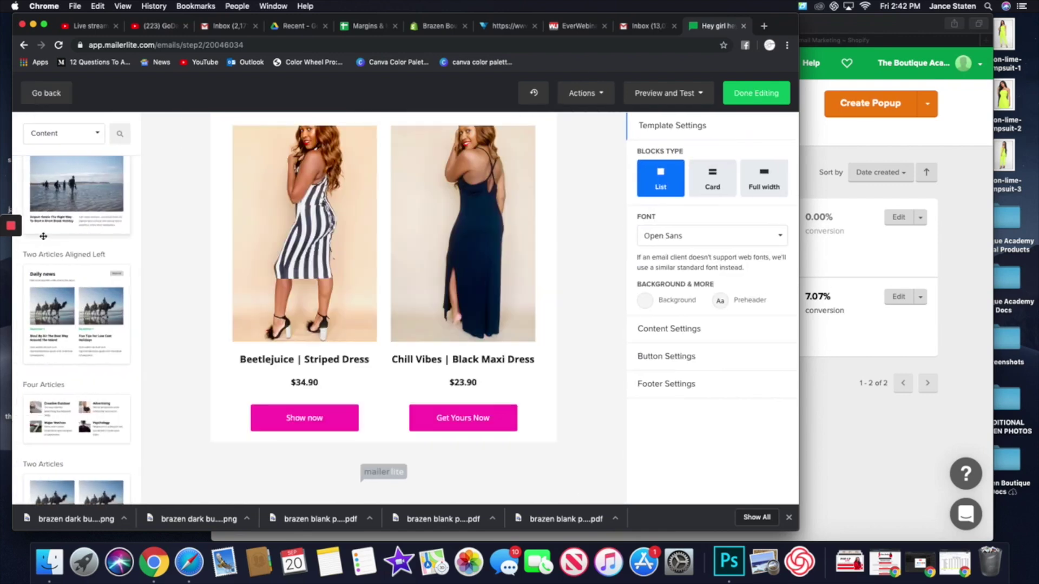
scroll(100, 326, up, 2)
scroll(100, 326, up, 5)
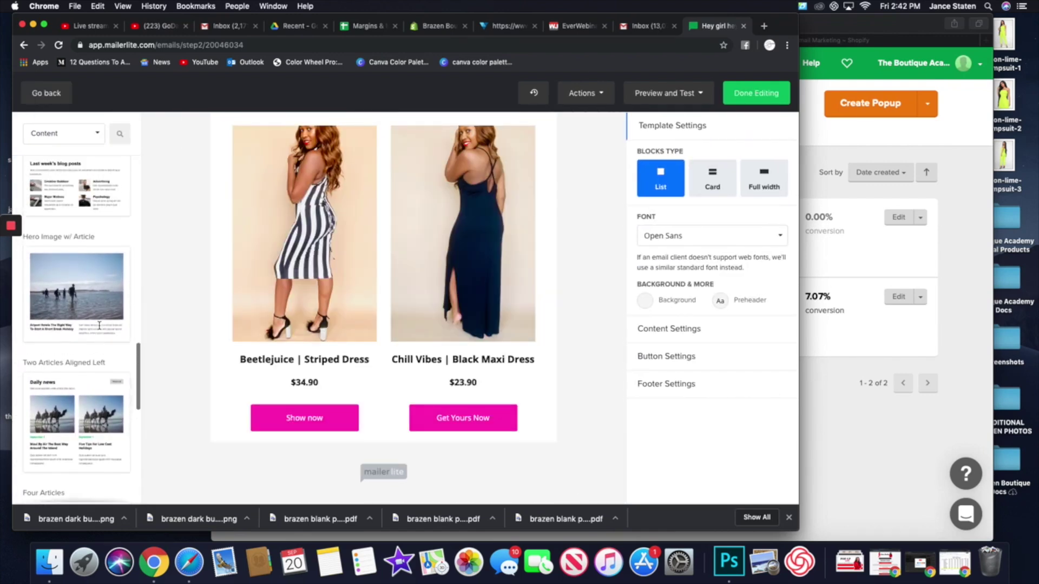
- Drag a Highlight Article block below the two product cards and save its panel
scroll(99, 326, up, 5)
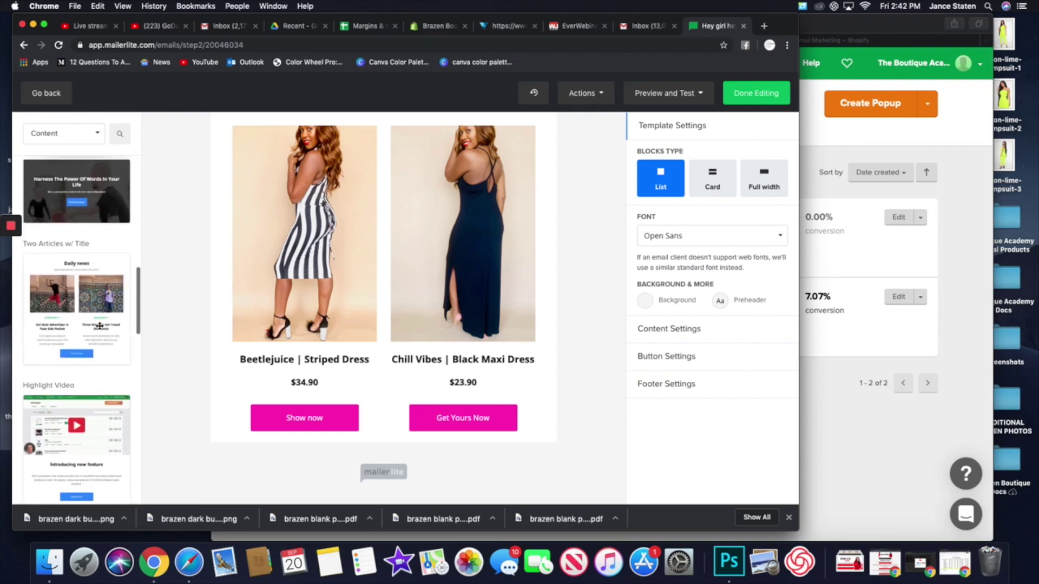
scroll(100, 326, up, 5)
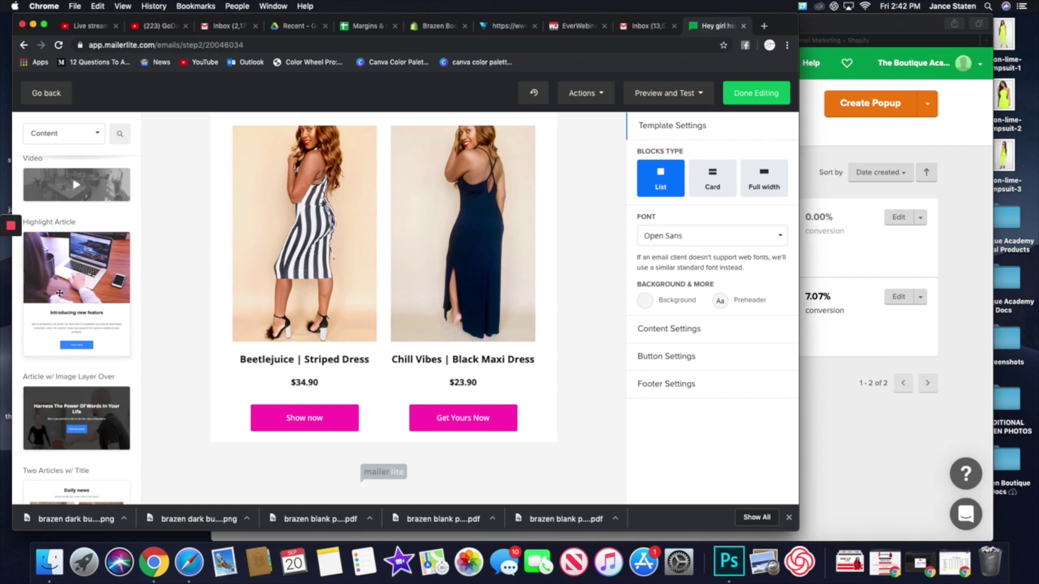
scroll(105, 412, up, 4)
drag(104, 366, 518, 471)
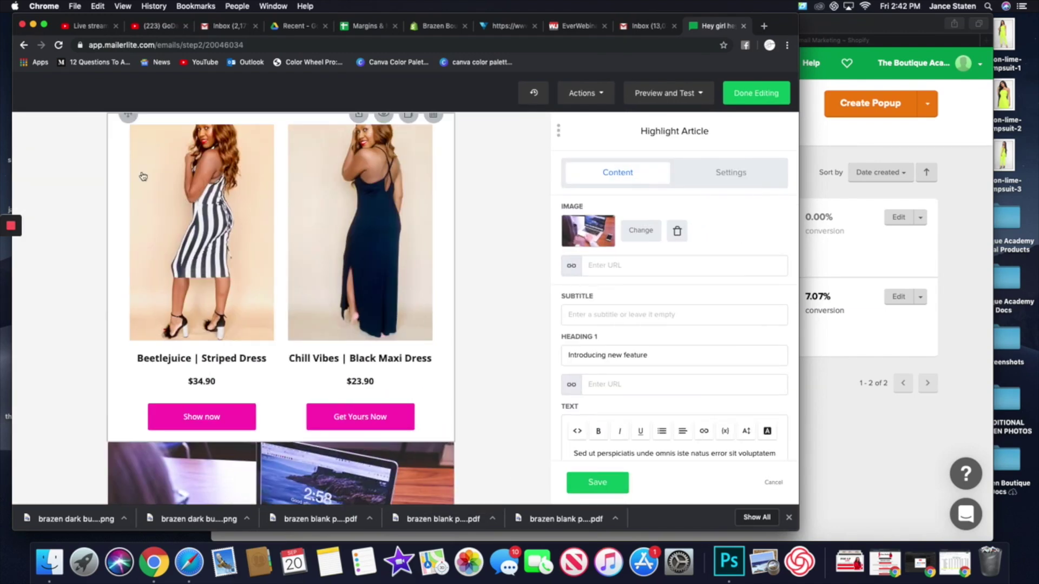
scroll(215, 220, up, 2)
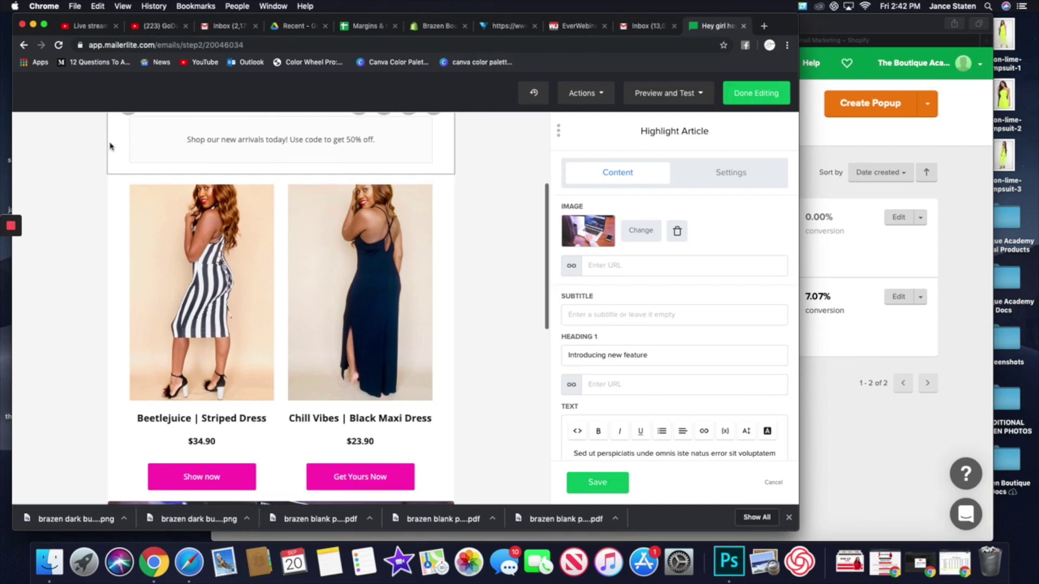
click(597, 482)
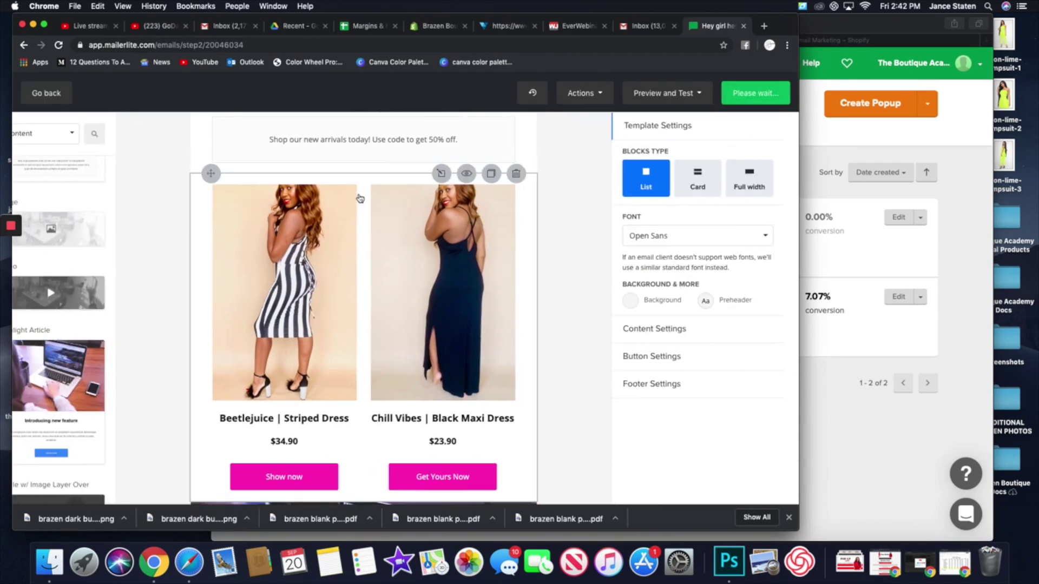
- Discard the unsaved email edits, then create a new campaign with subject 'test' and continue to content
click(40, 95)
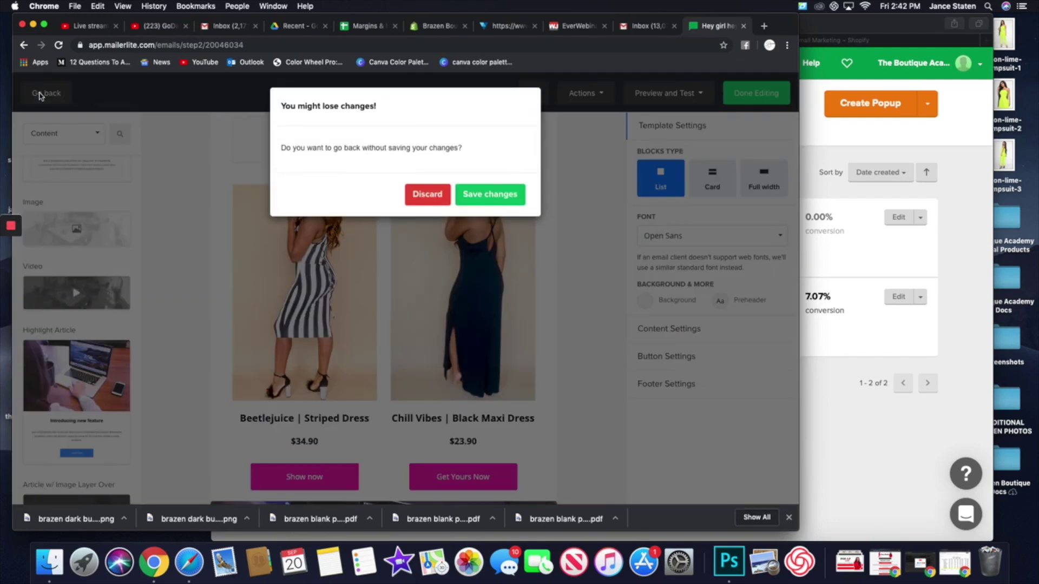
click(427, 195)
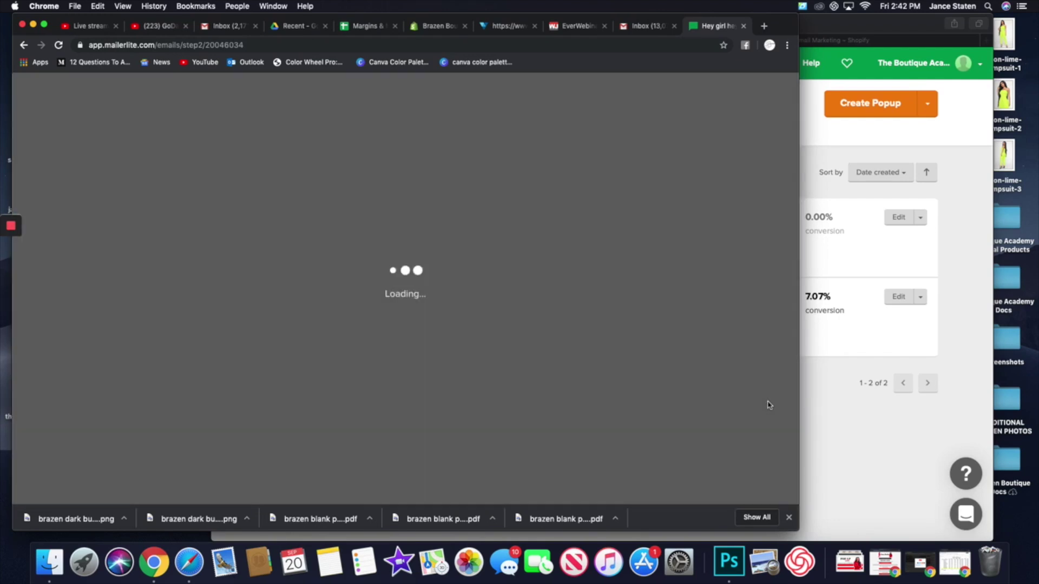
click(837, 415)
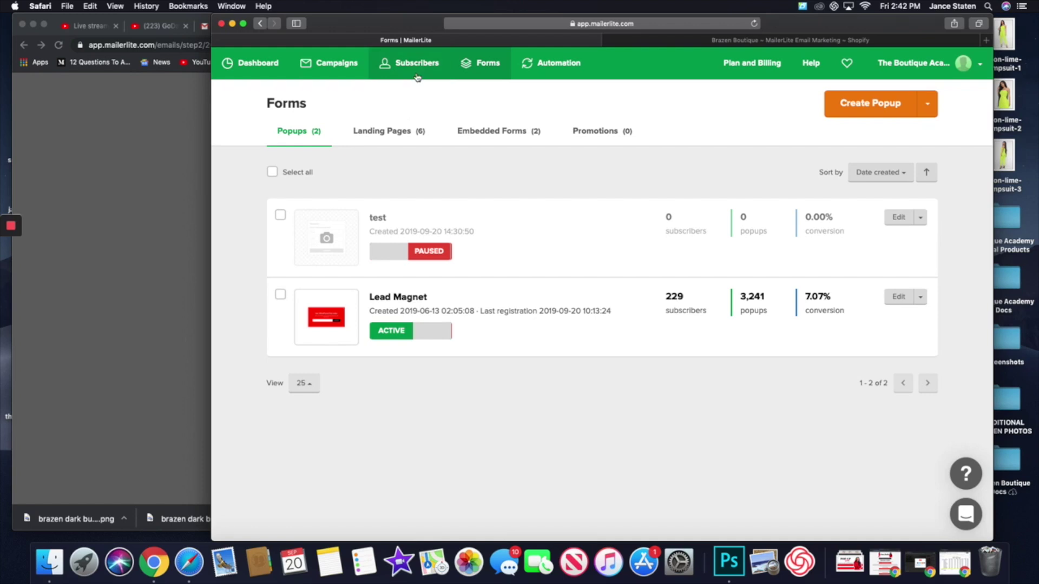
click(321, 66)
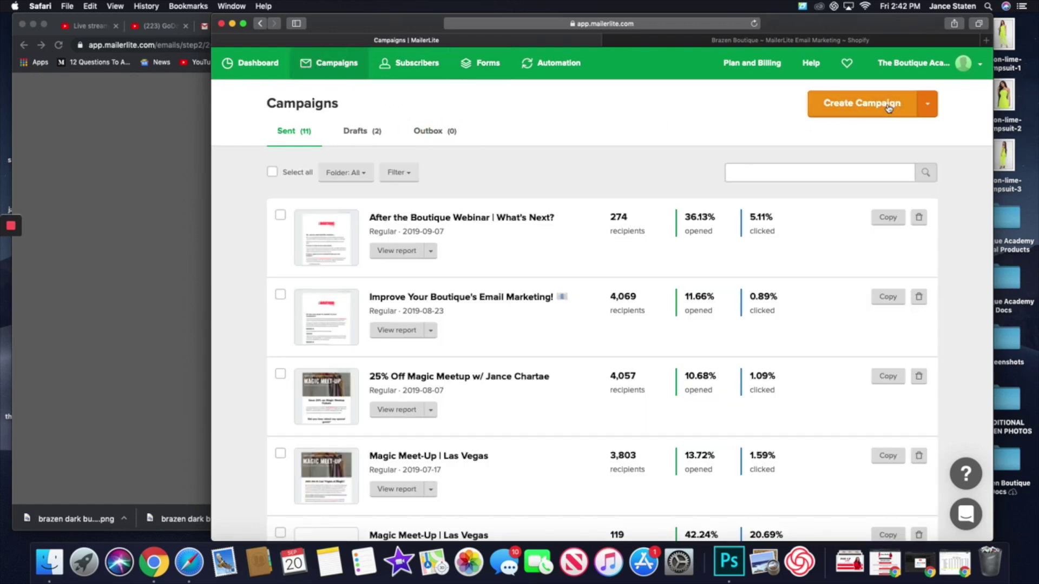
click(889, 108)
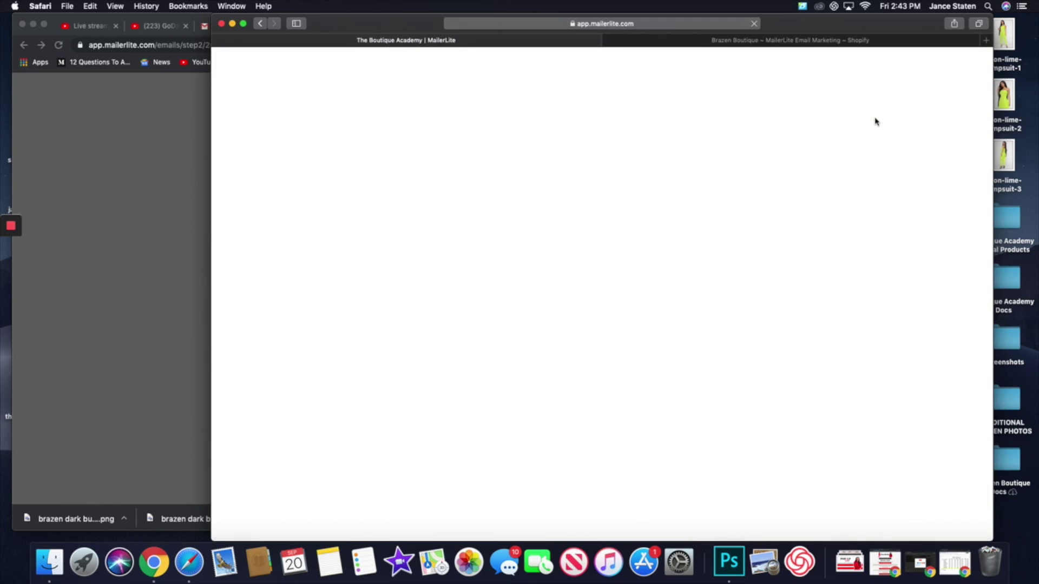
text(test)
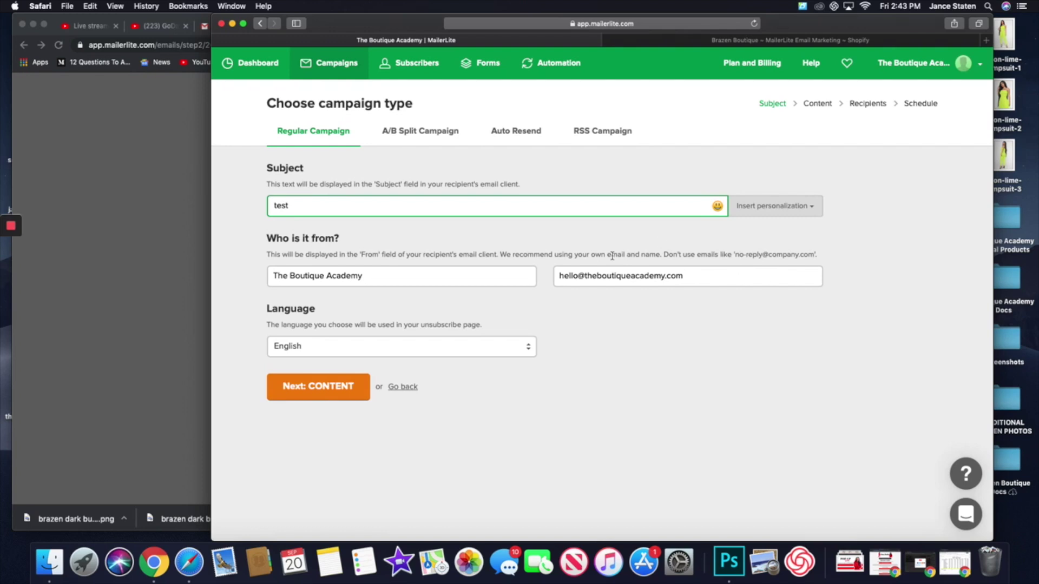
click(367, 389)
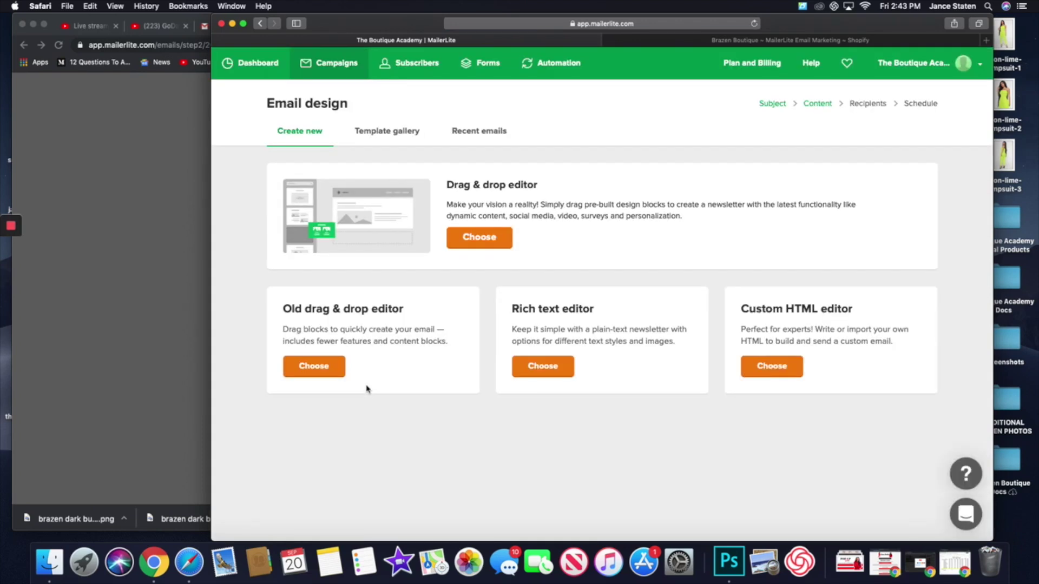
- Select the Special Promotion template from the second page of the Template gallery
click(399, 132)
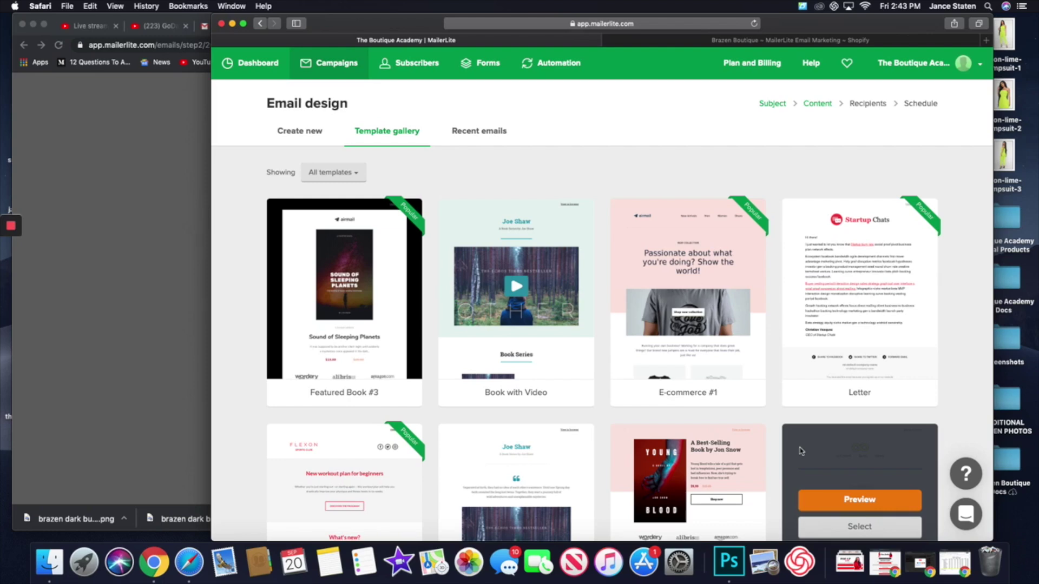
scroll(611, 466, down, 10)
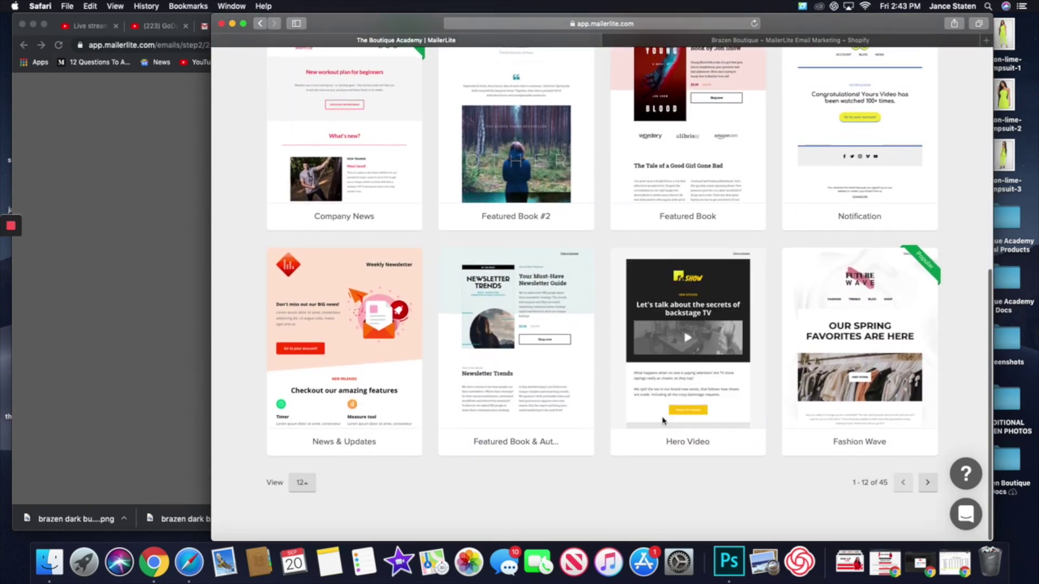
click(927, 484)
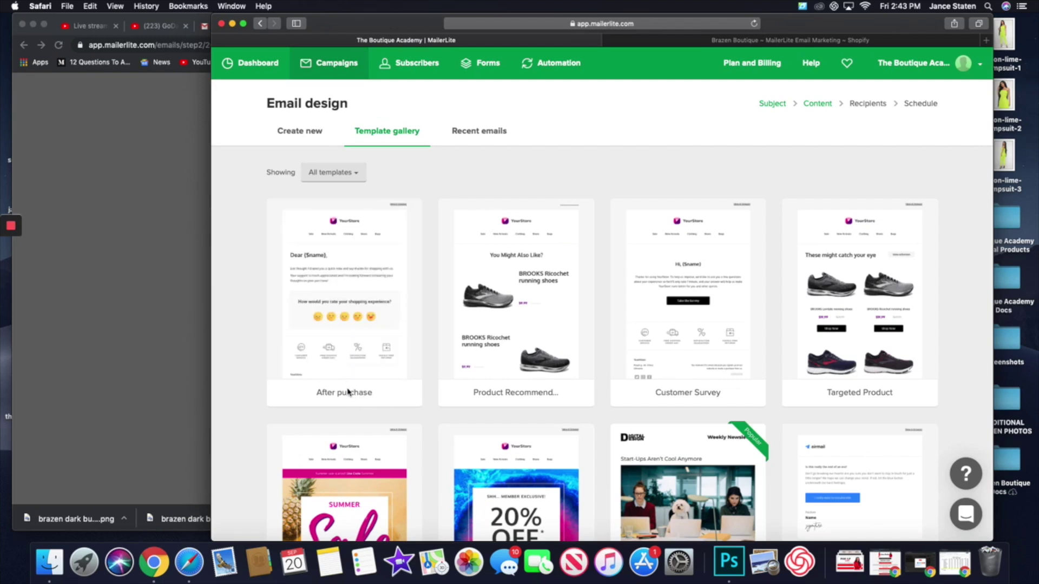
mouse_move(356, 373)
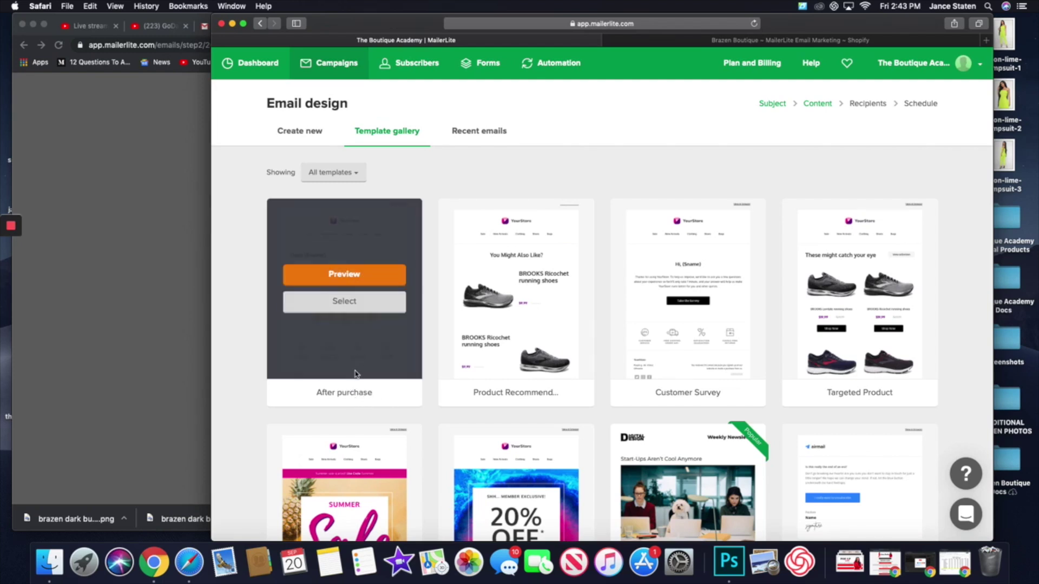
scroll(356, 374, down, 2)
mouse_move(544, 470)
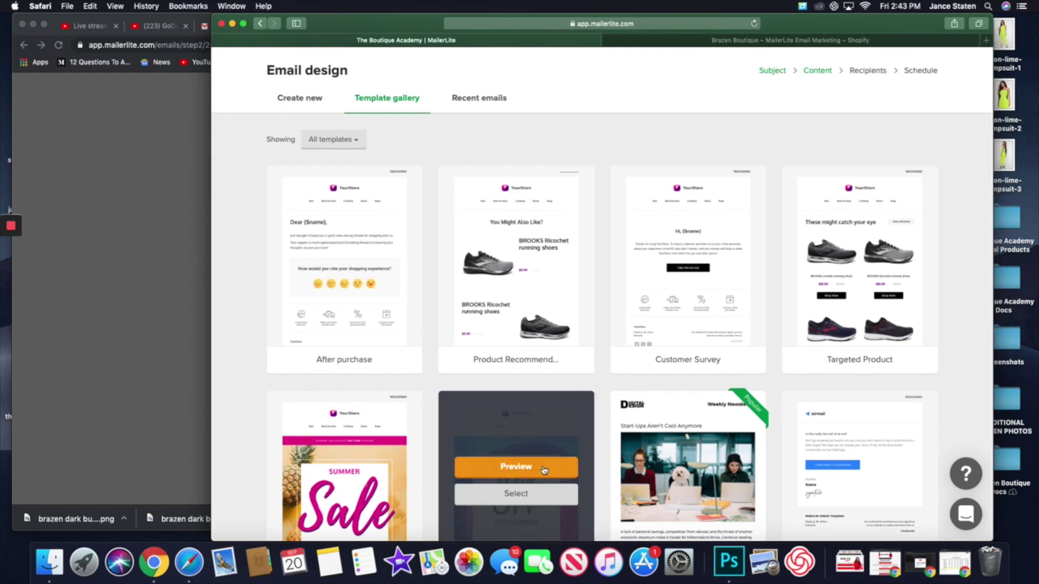
scroll(543, 470, down, 4)
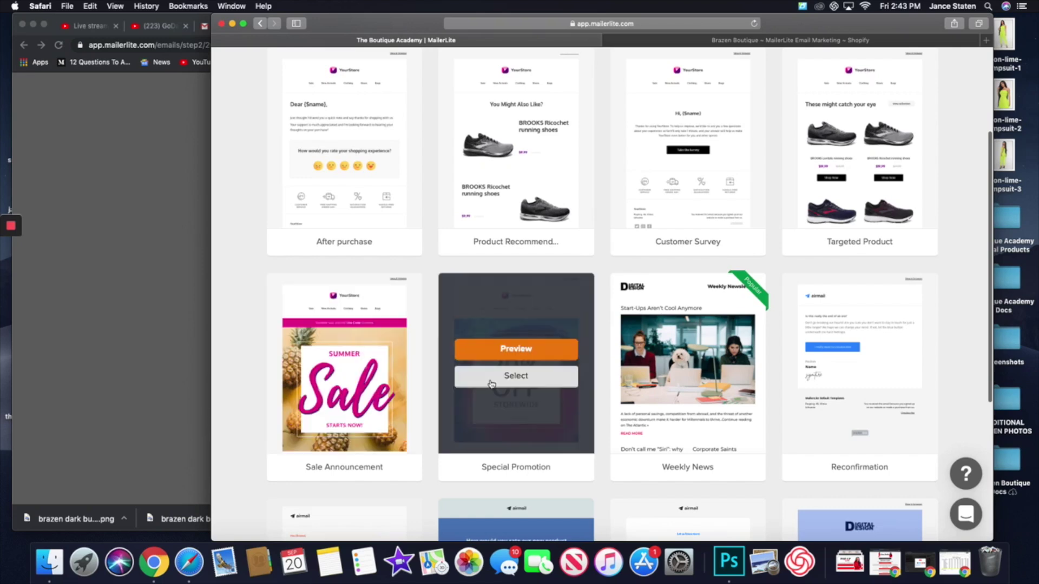
scroll(515, 385, up, 5)
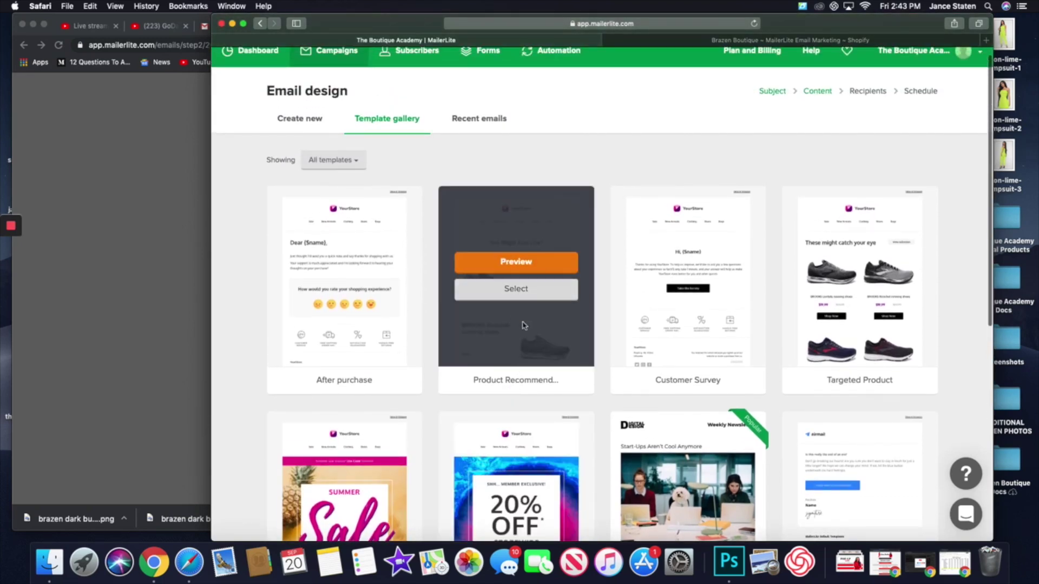
scroll(489, 376, down, 5)
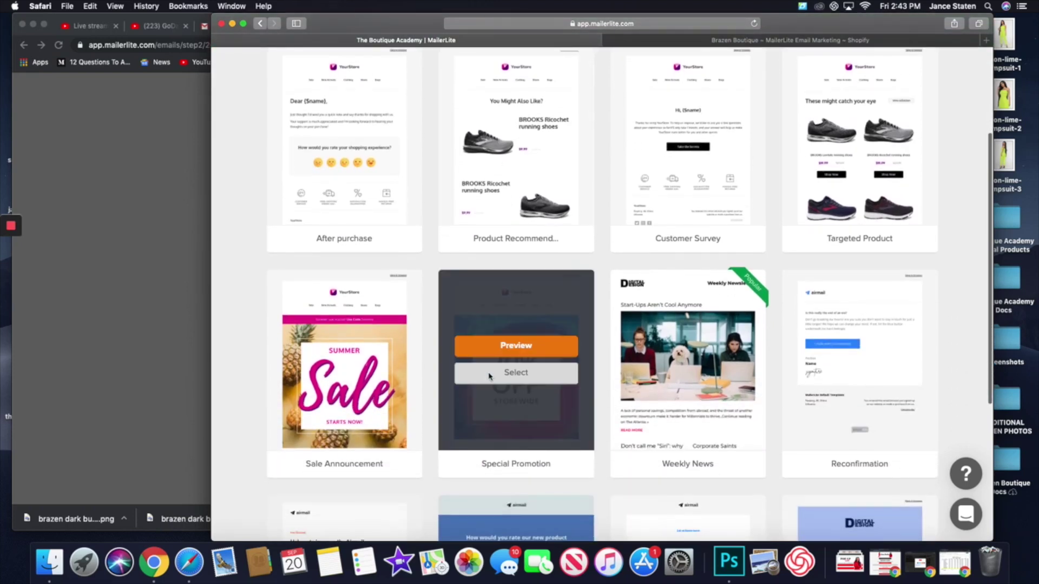
click(523, 380)
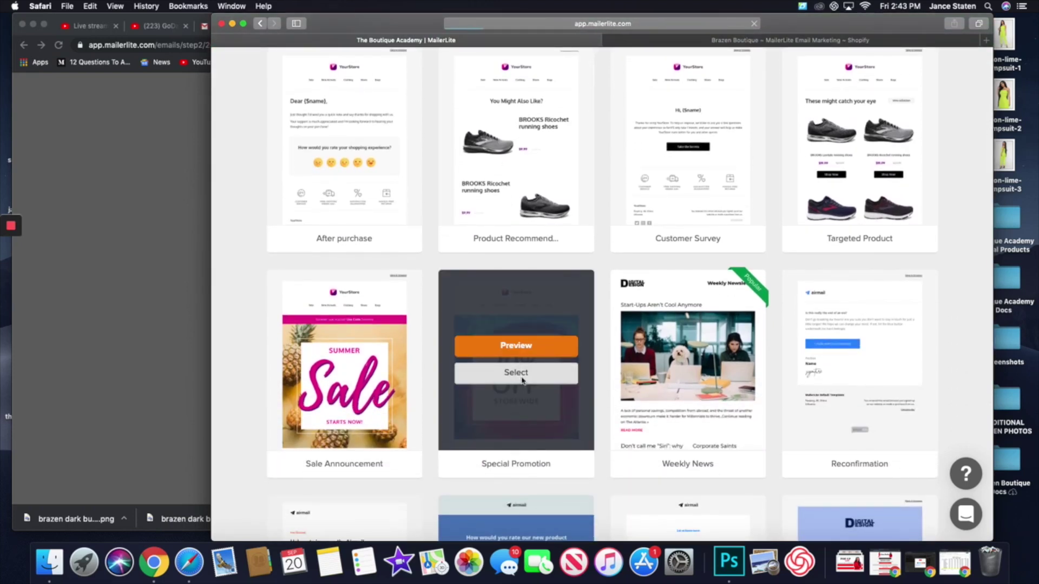
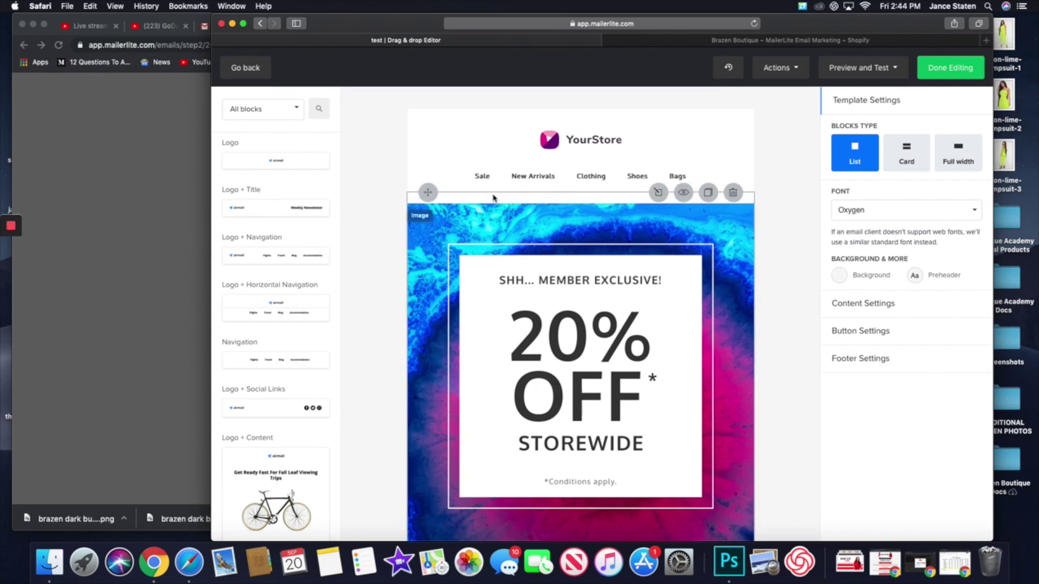
- Inspect the navigation menu links and the service icons image settings, then close the image panel
click(575, 183)
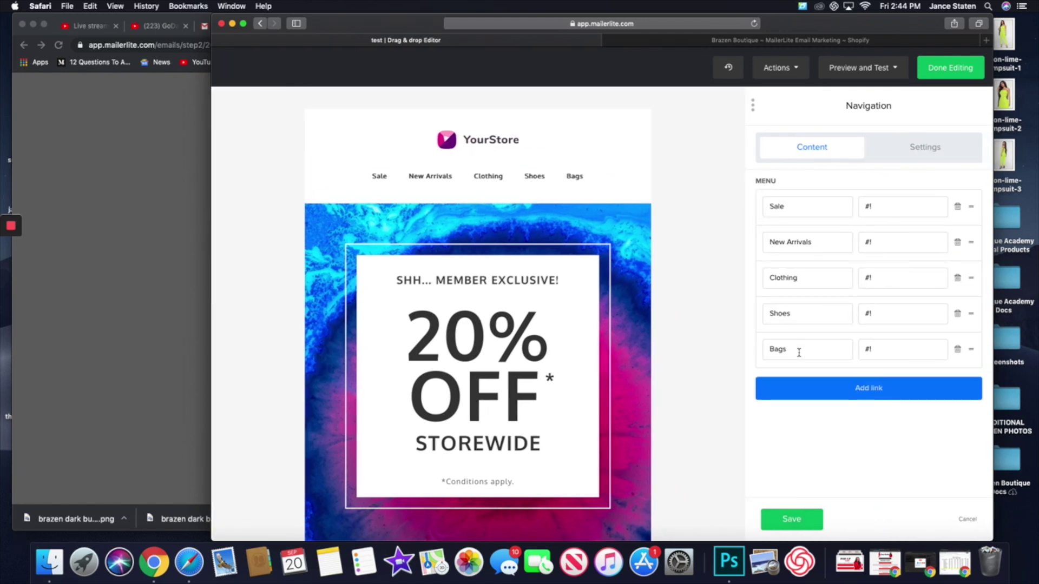
scroll(523, 382, down, 5)
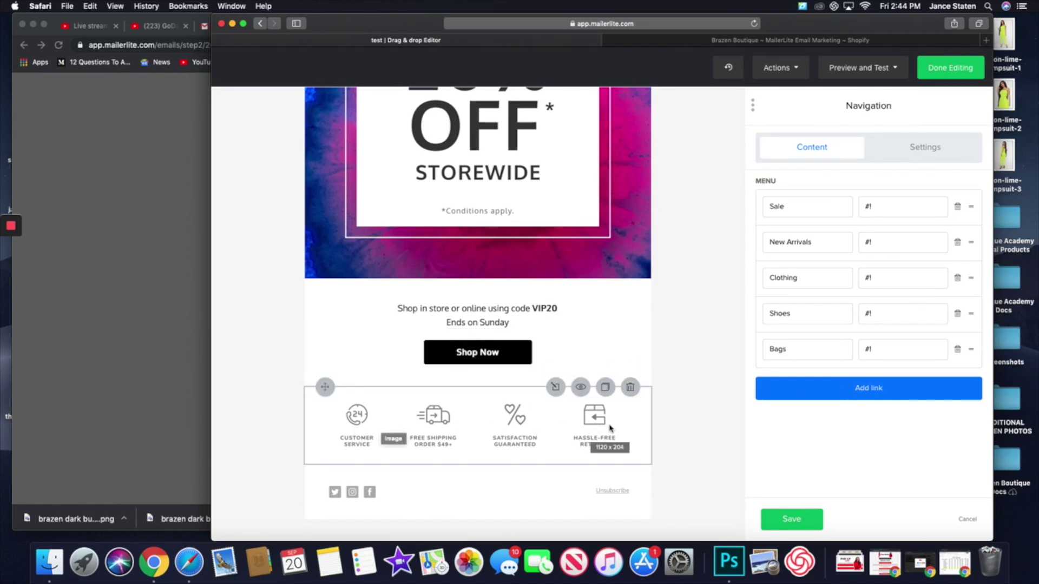
click(473, 432)
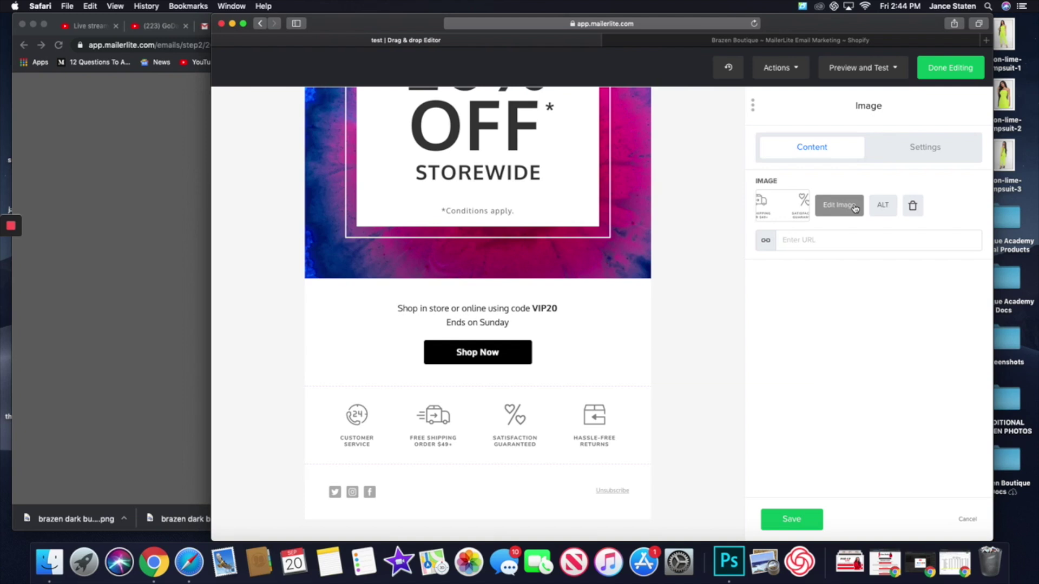
mouse_move(650, 431)
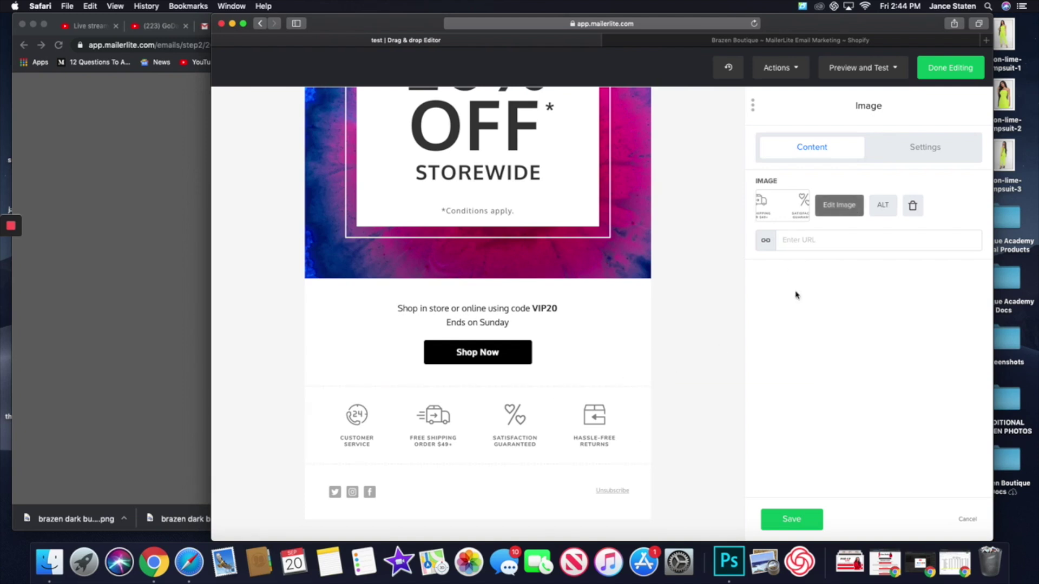
click(801, 520)
- Scroll back to the top of the email and exit the drag & drop editor
scroll(554, 468, up, 10)
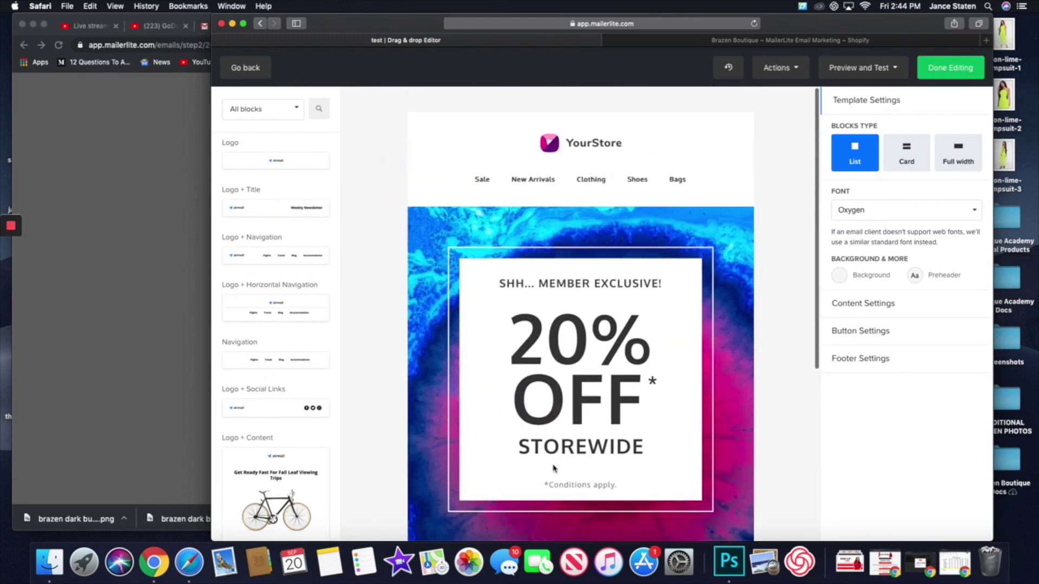
scroll(553, 469, down, 6)
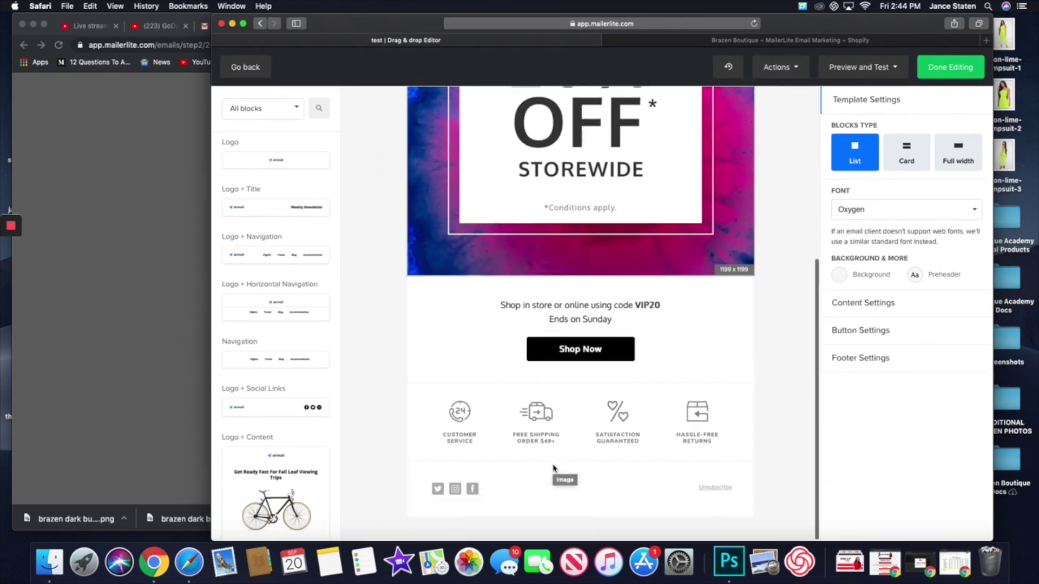
scroll(553, 469, up, 1)
scroll(553, 468, up, 2)
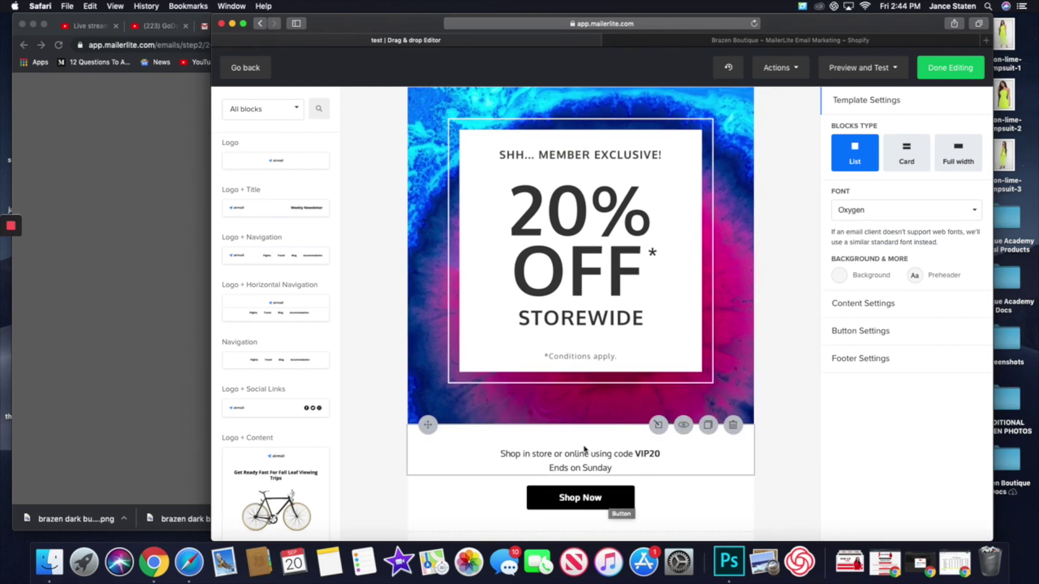
scroll(602, 463, up, 3)
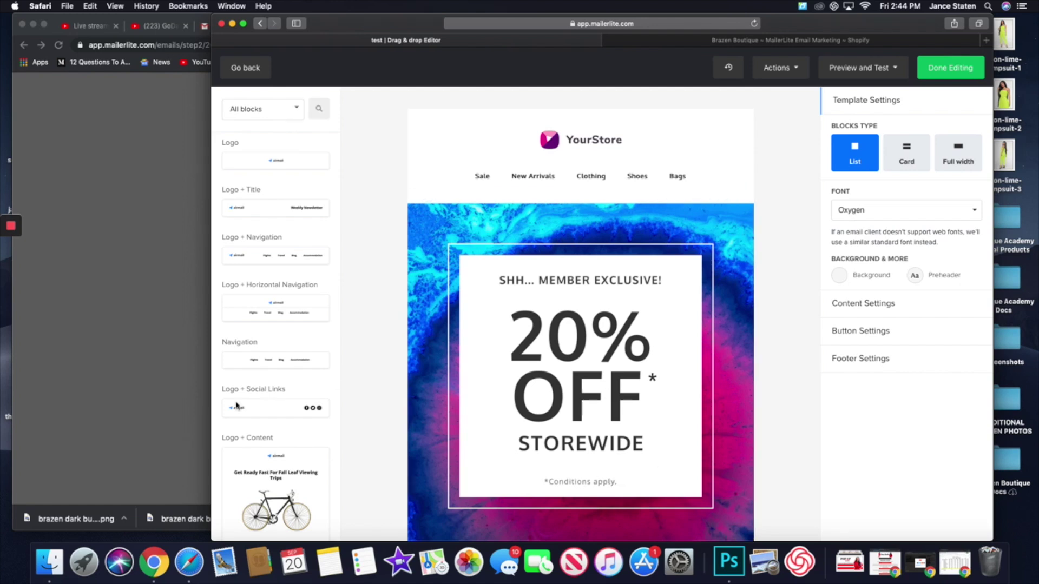
click(250, 68)
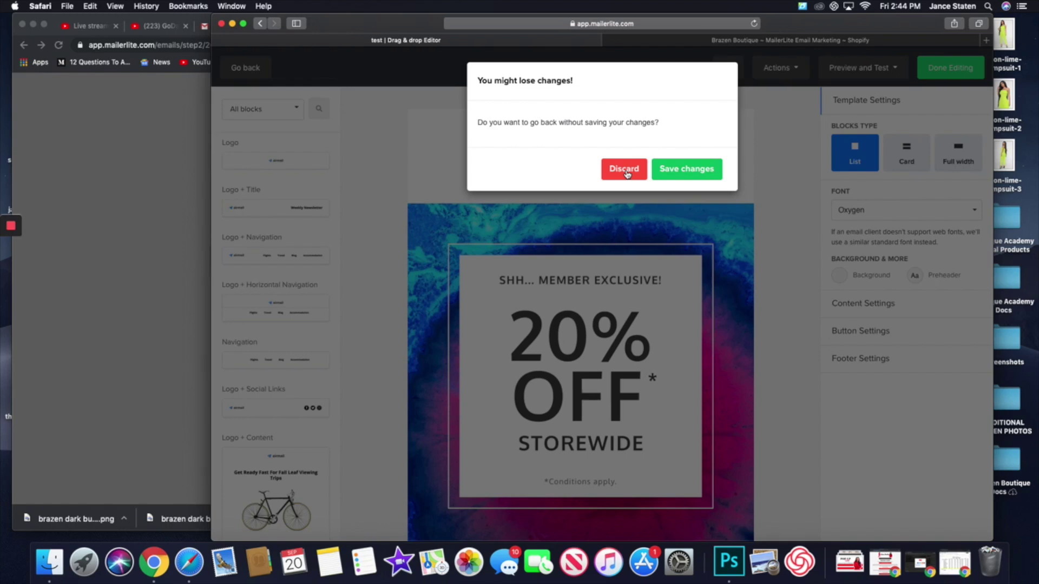
- Discard the template changes and step back through pages in both browser windows to the campaign setup
click(625, 169)
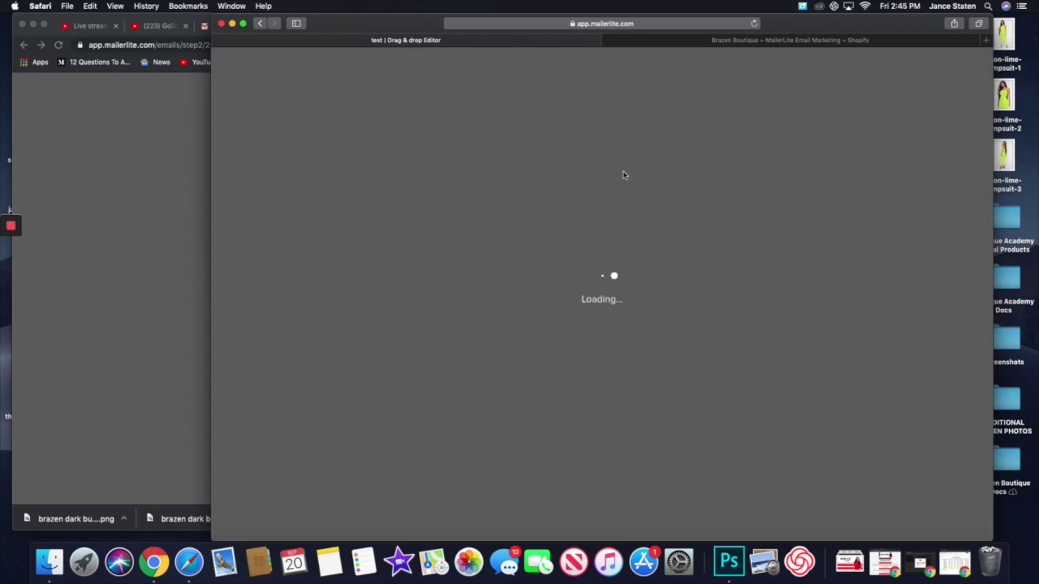
click(86, 95)
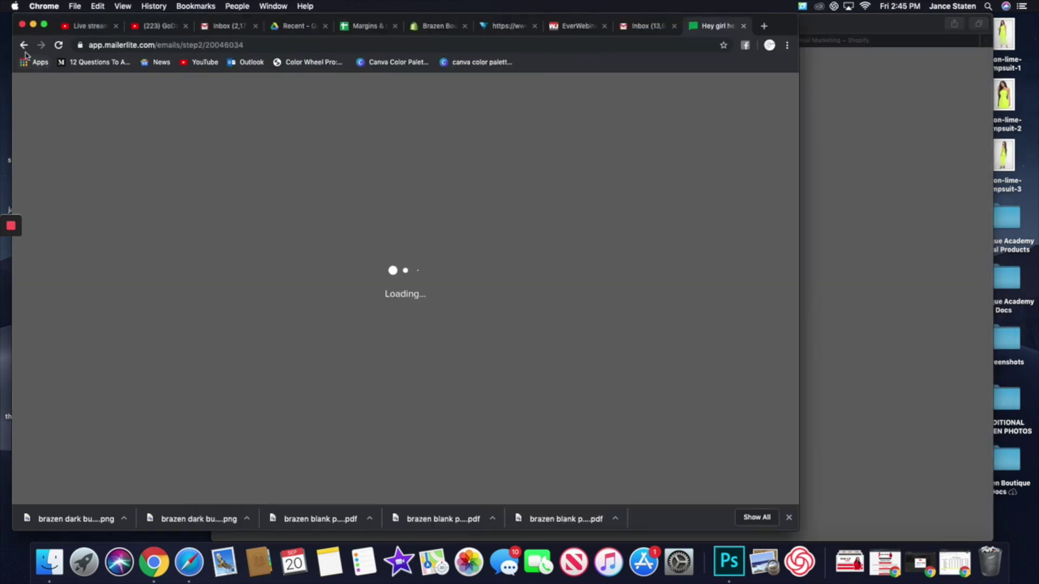
click(24, 47)
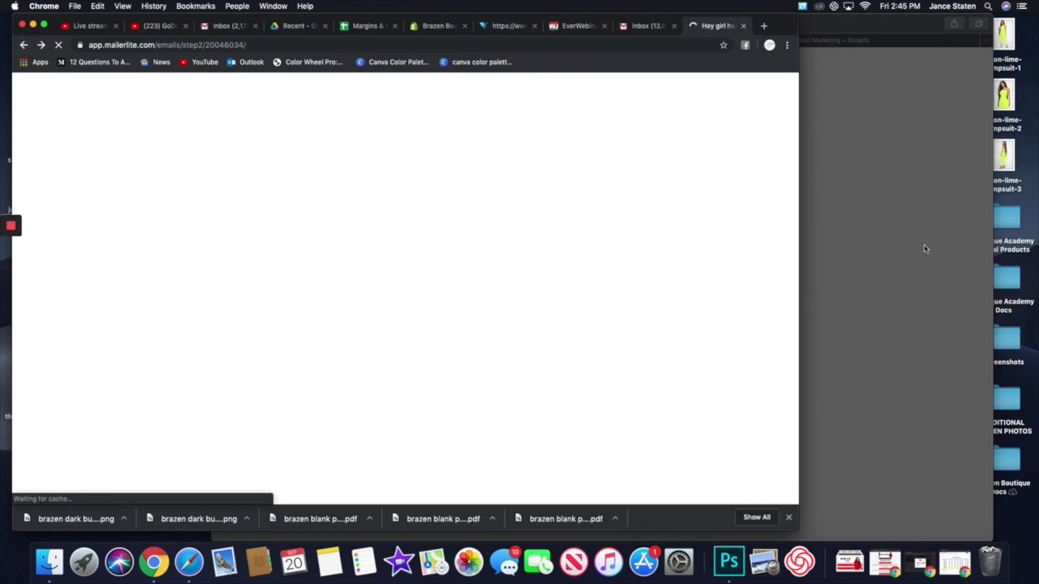
click(924, 249)
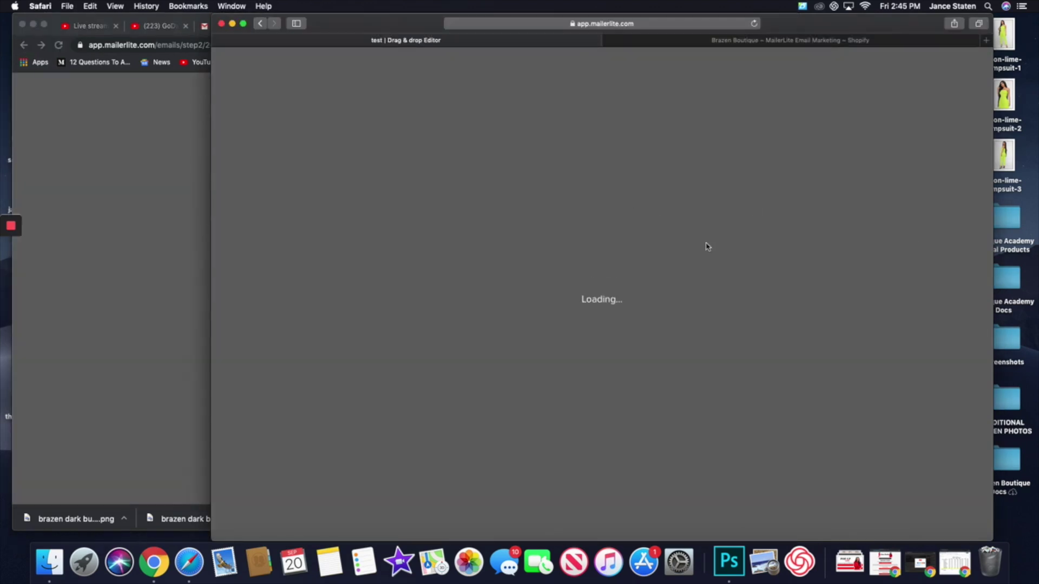
click(263, 25)
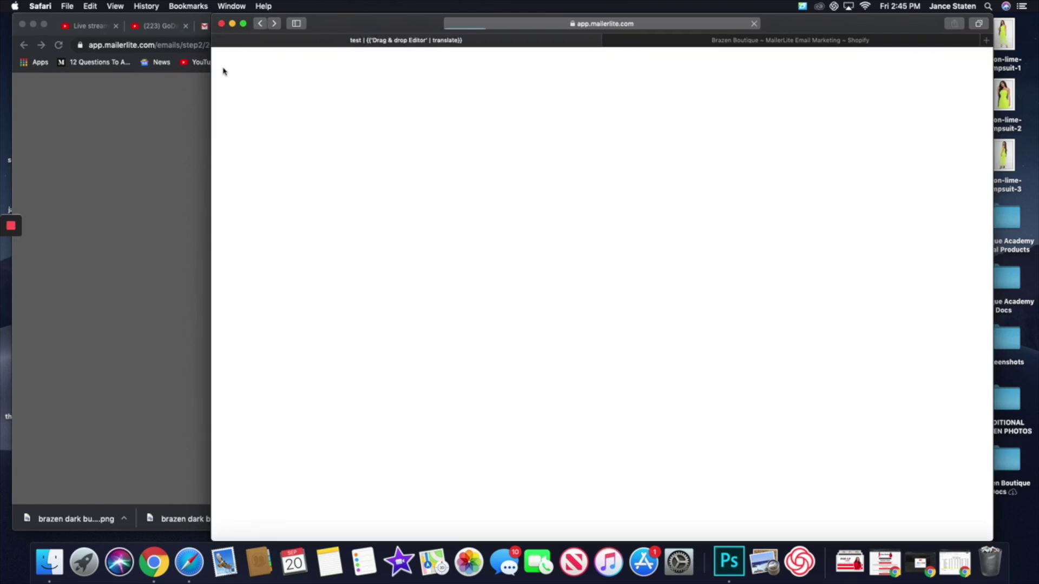
click(44, 121)
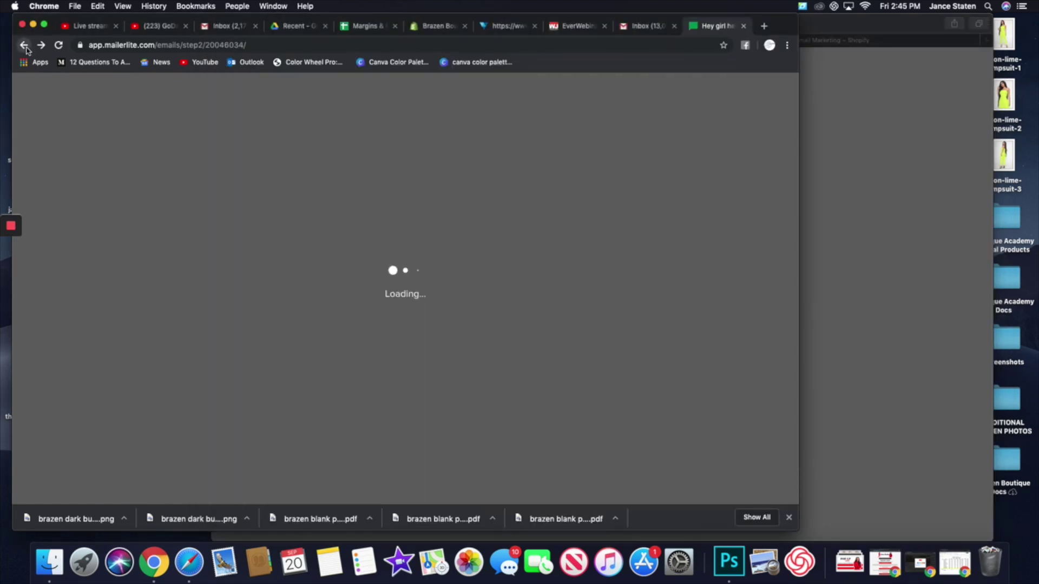
click(25, 46)
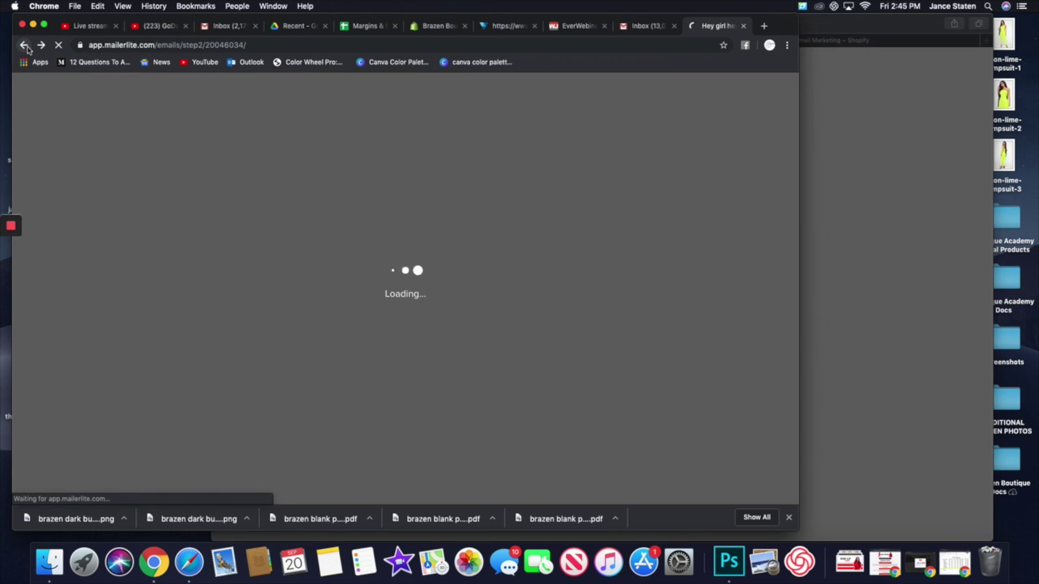
click(840, 202)
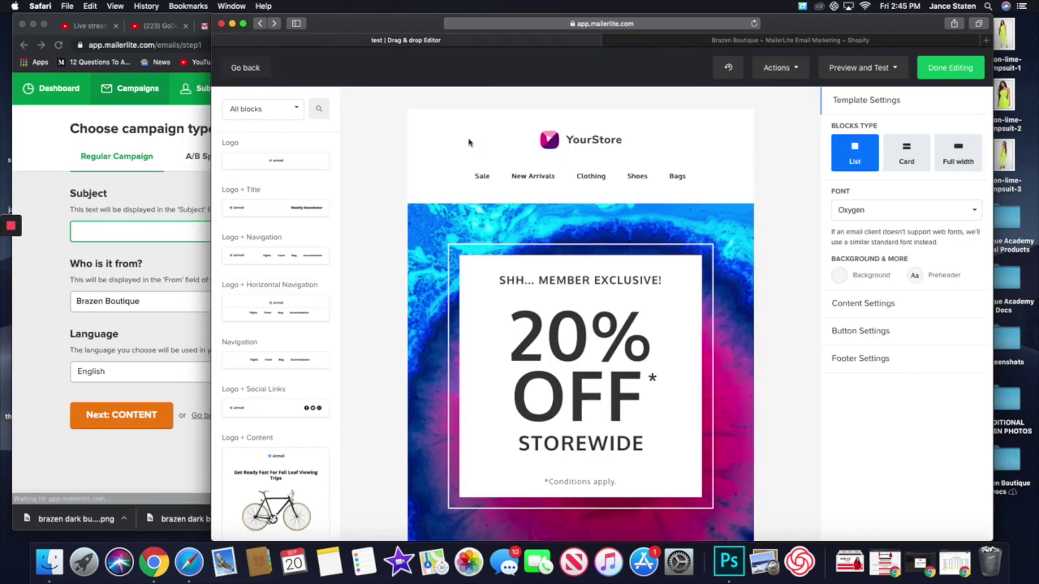
- Open Automation in Chrome, exit the Safari editor, and open New Subscriber's overview report
click(64, 201)
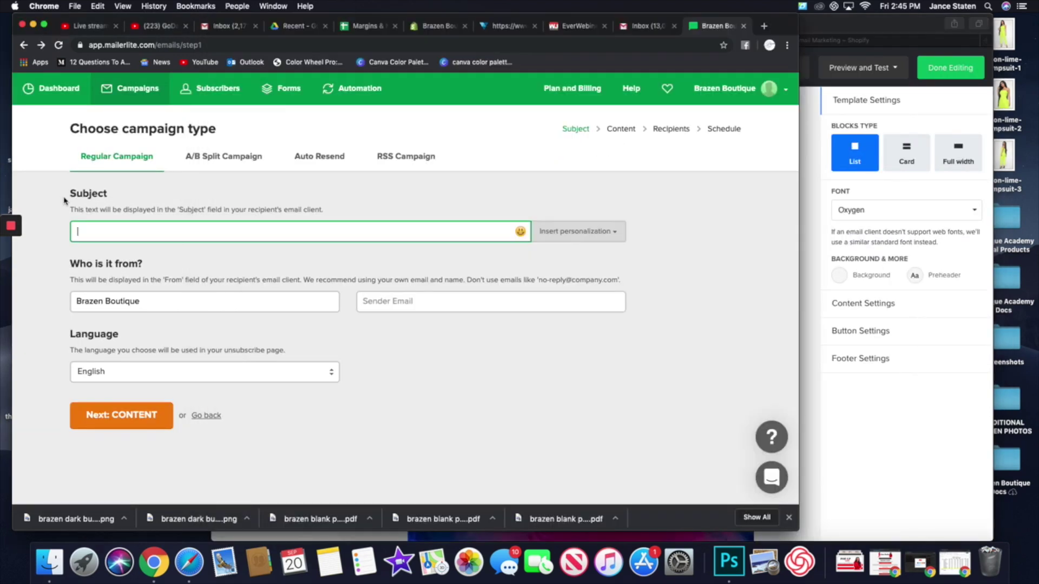
click(372, 92)
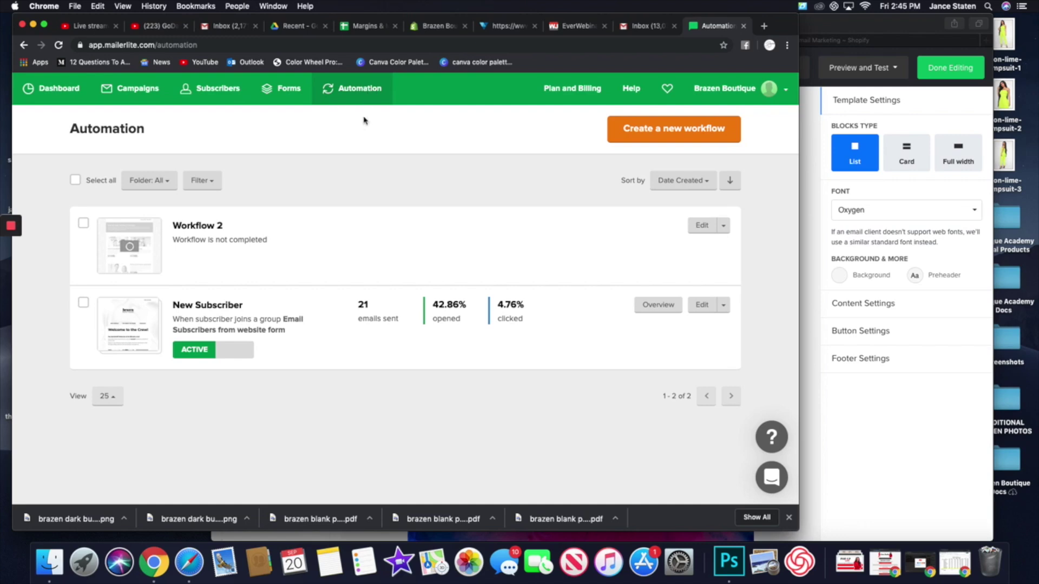
click(865, 409)
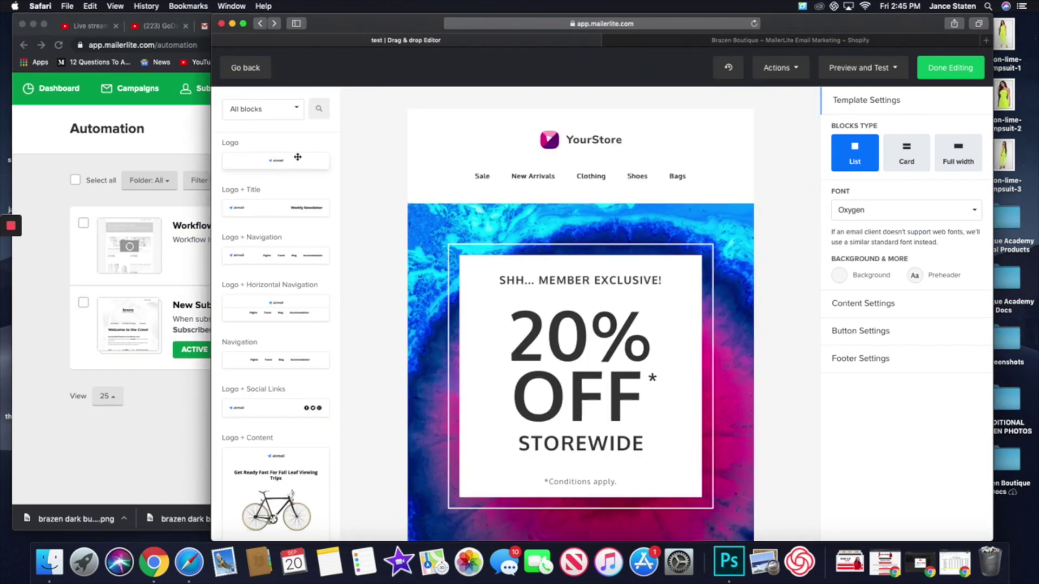
click(243, 68)
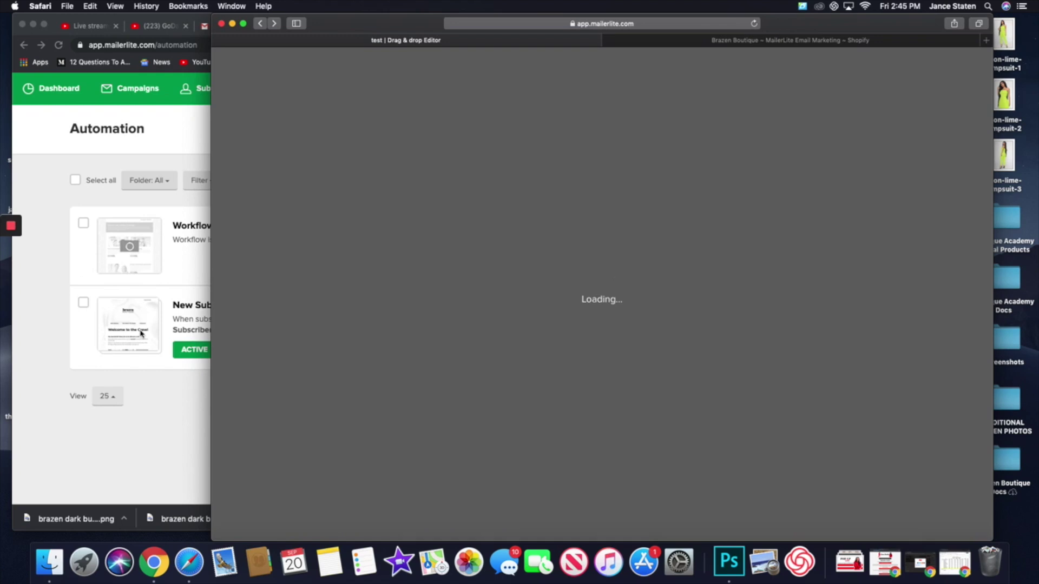
click(163, 377)
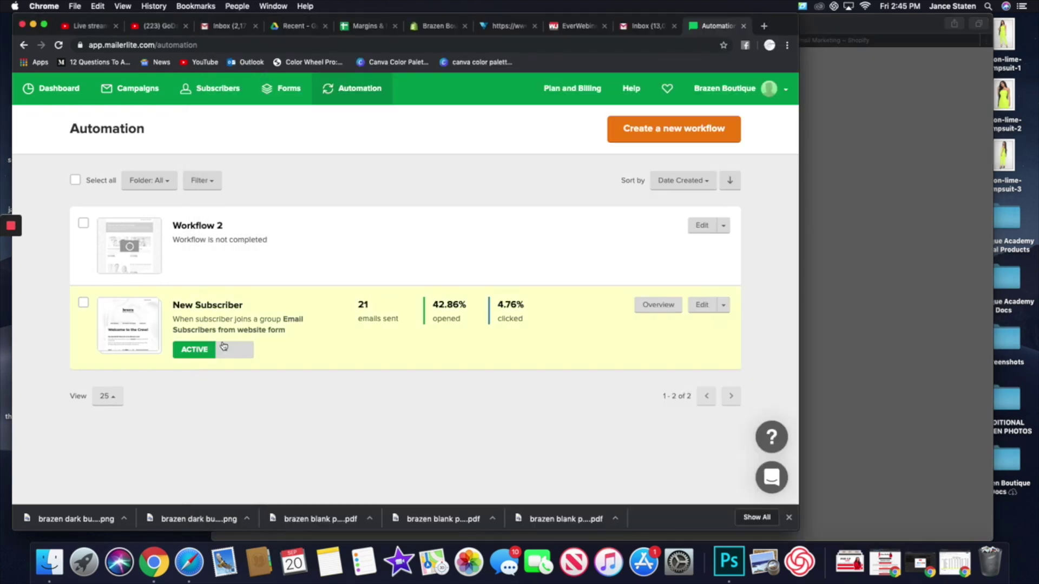
click(650, 310)
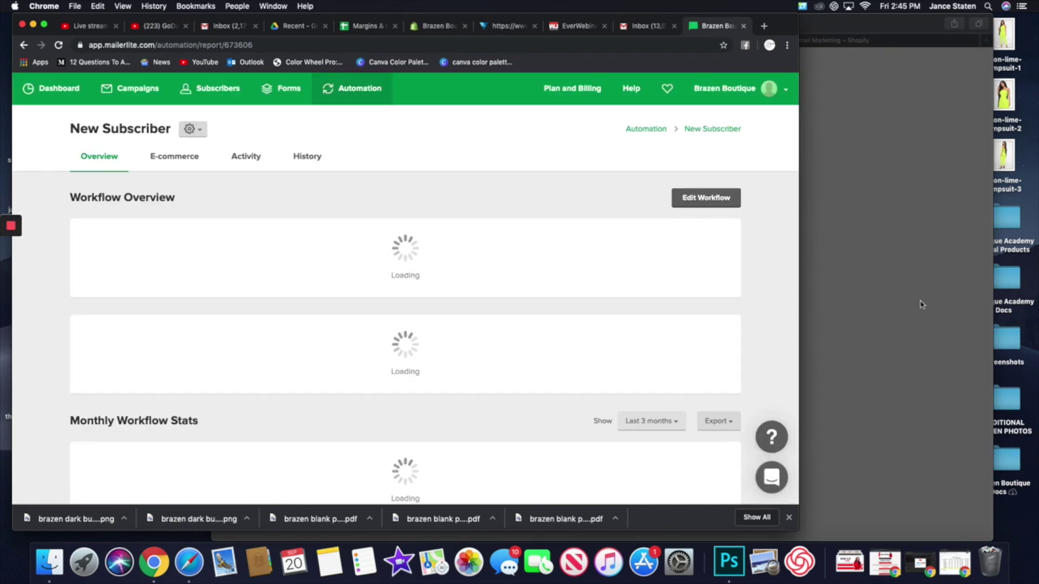
- Scroll the New Subscriber report (21 sent, 42.86% opened), then switch to the Safari Dashboard
scroll(671, 344, down, 5)
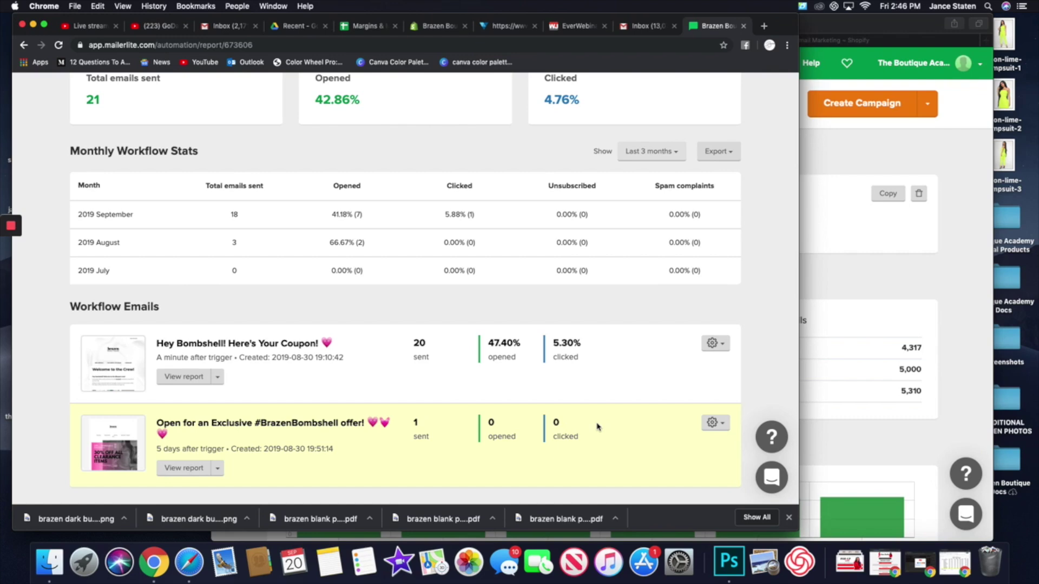
click(838, 442)
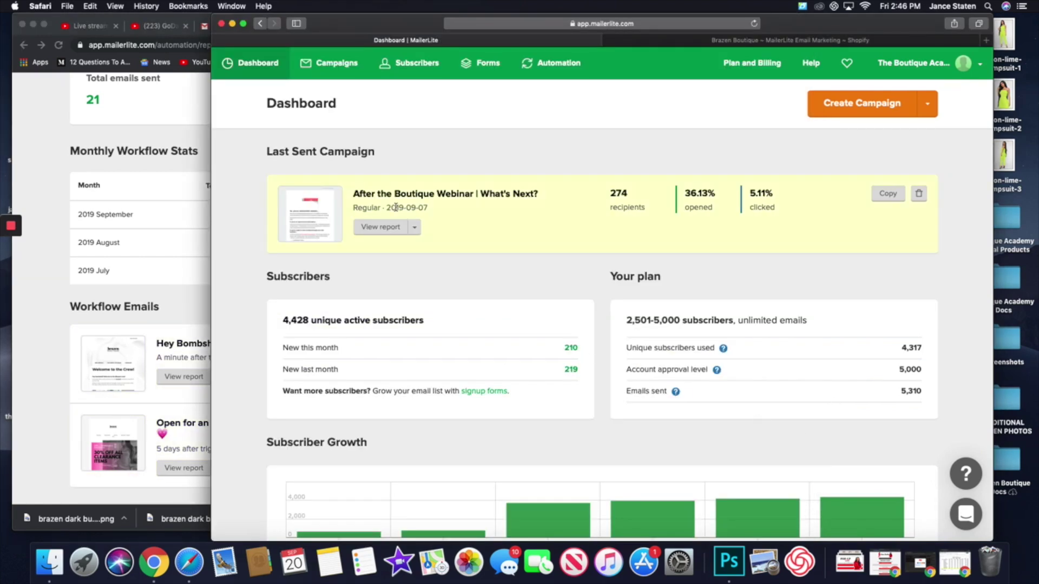
click(561, 66)
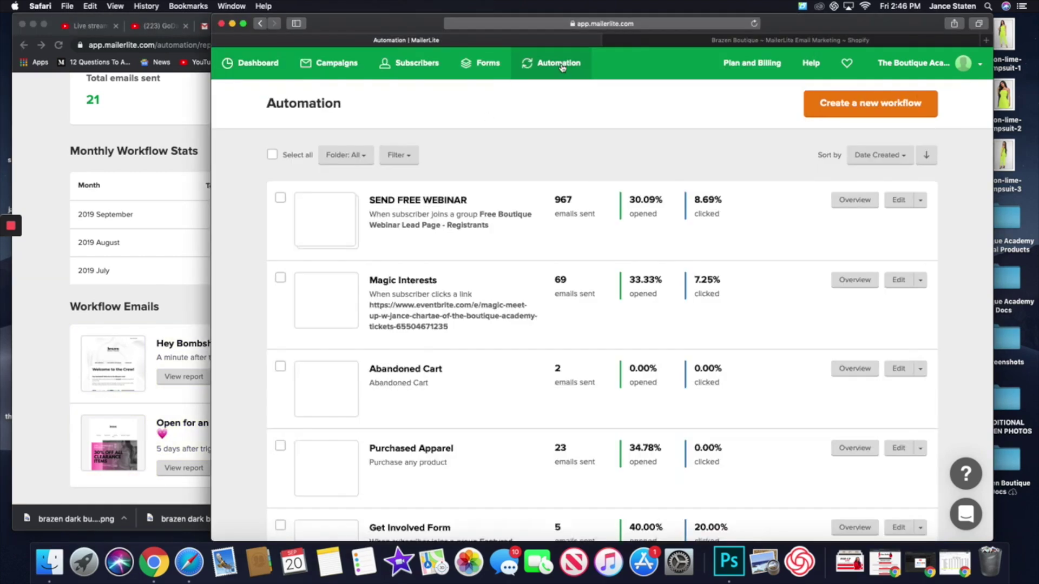
scroll(546, 264, down, 2)
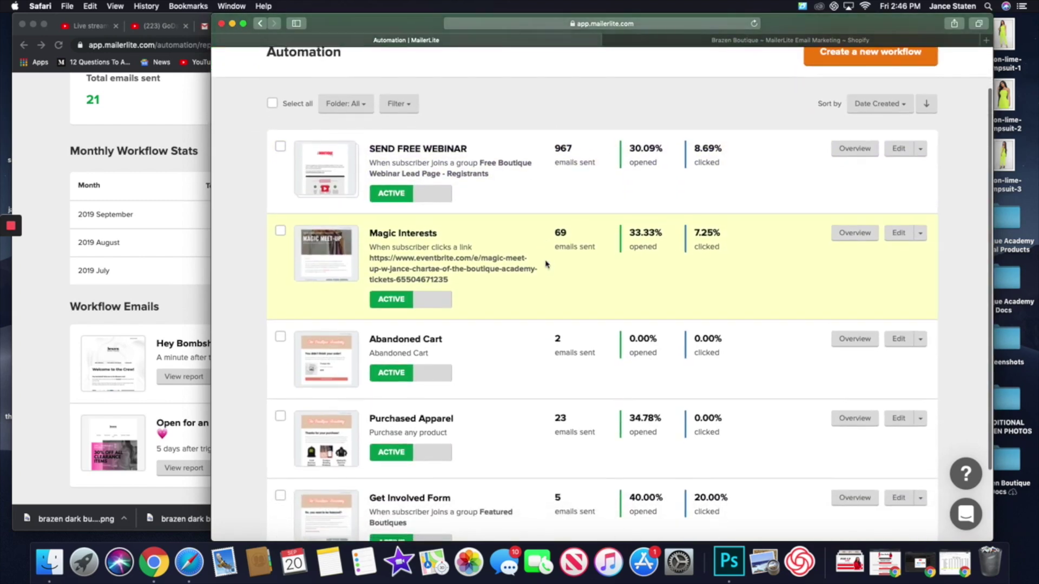
scroll(546, 263, down, 2)
scroll(548, 263, up, 4)
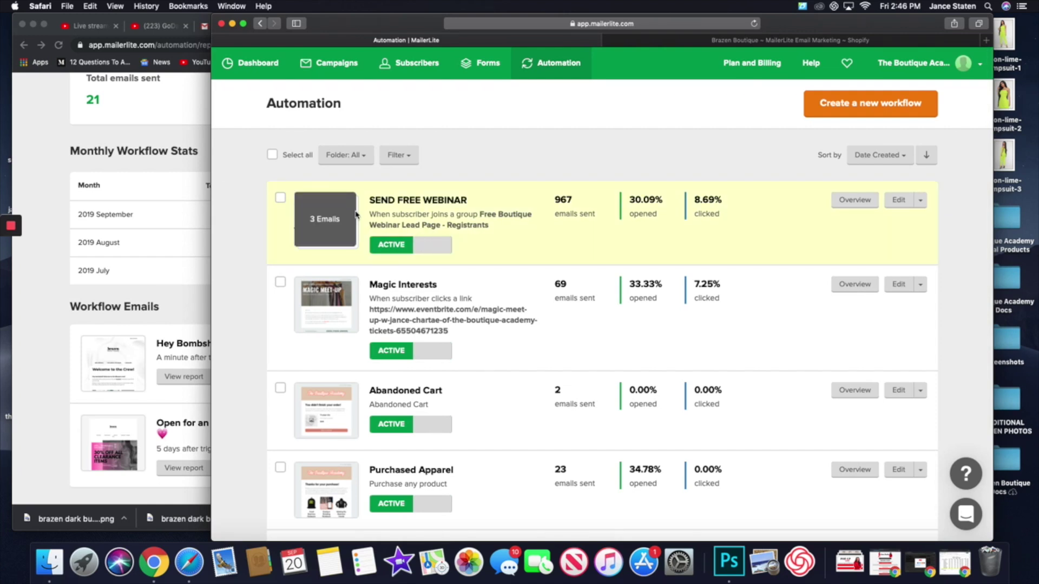
mouse_move(565, 208)
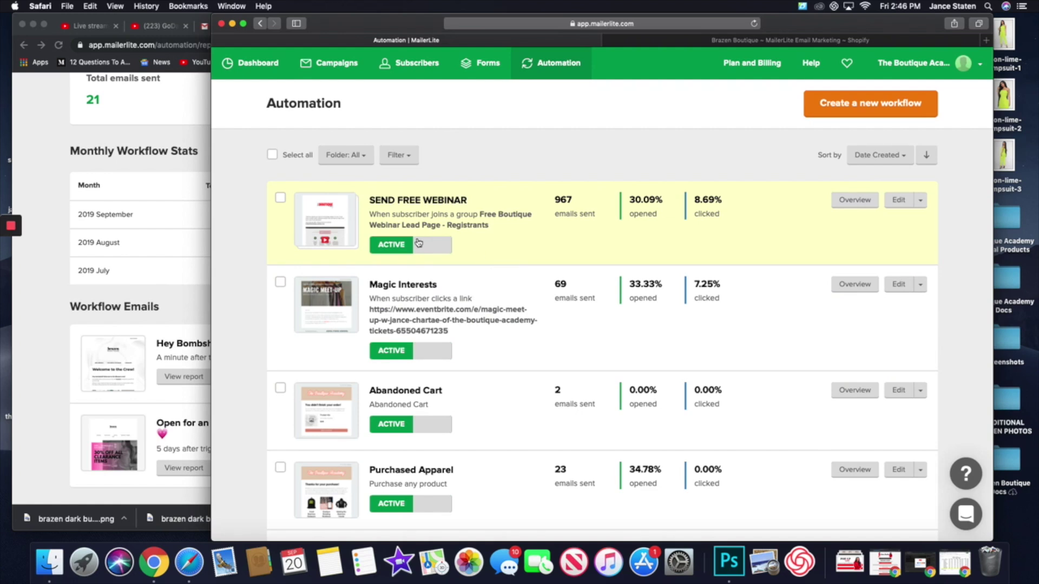
- Review SEND FREE WEBINAR's 967 sent emails, monthly stats and per-email results, then return to Automation
click(855, 200)
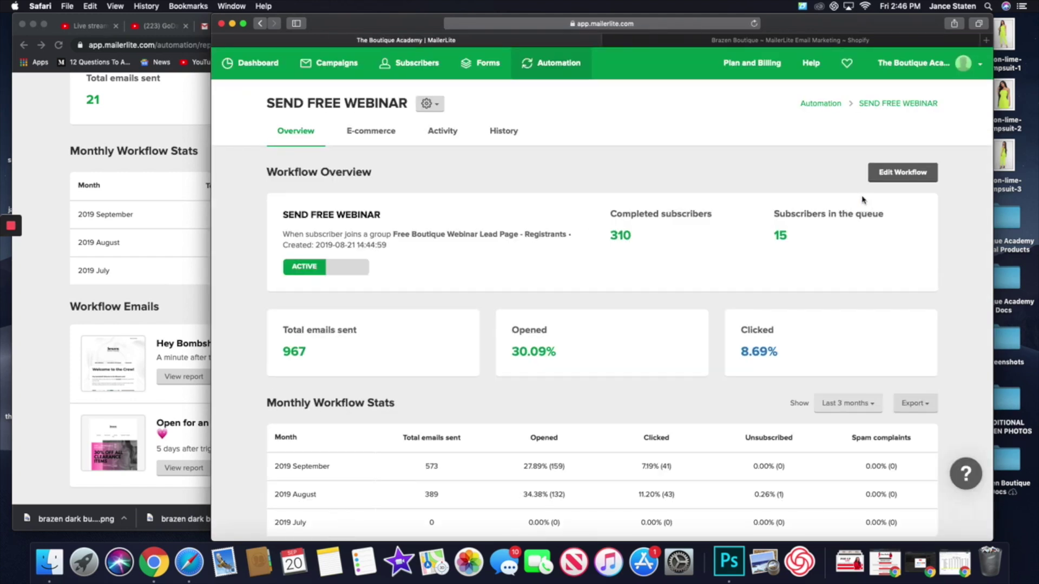
scroll(690, 255, down, 5)
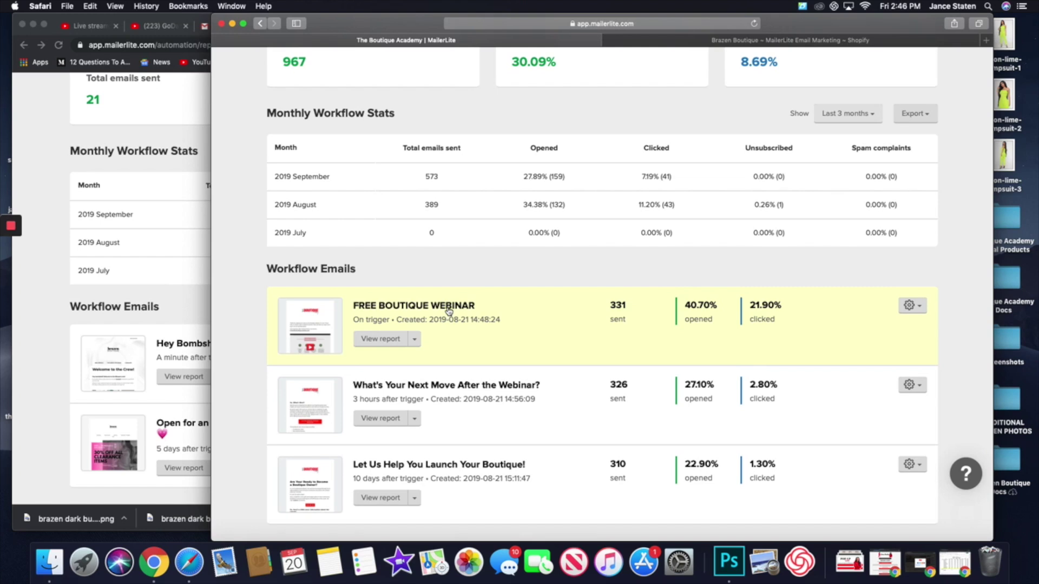
scroll(448, 311, up, 4)
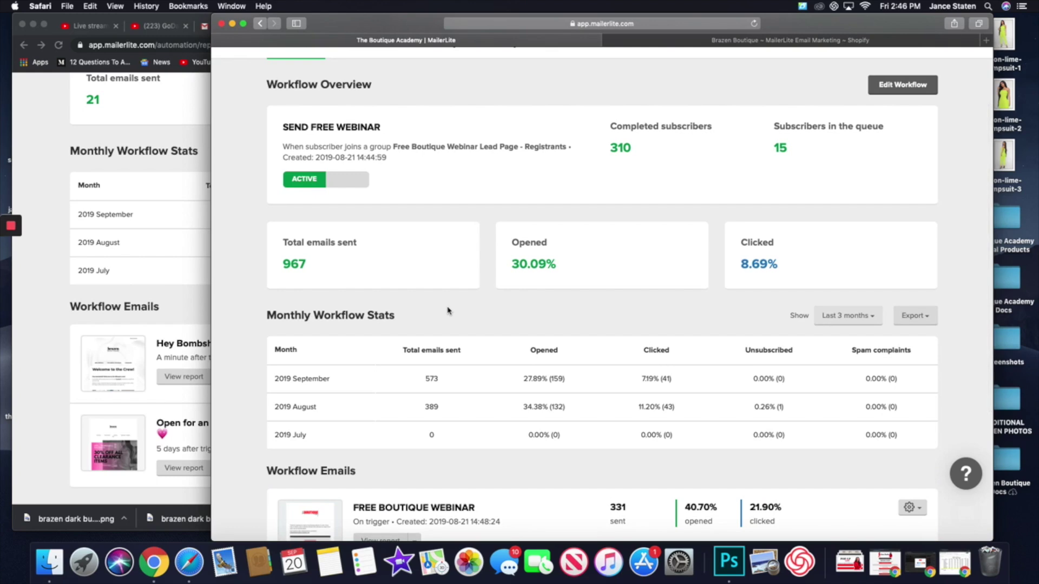
scroll(448, 310, down, 4)
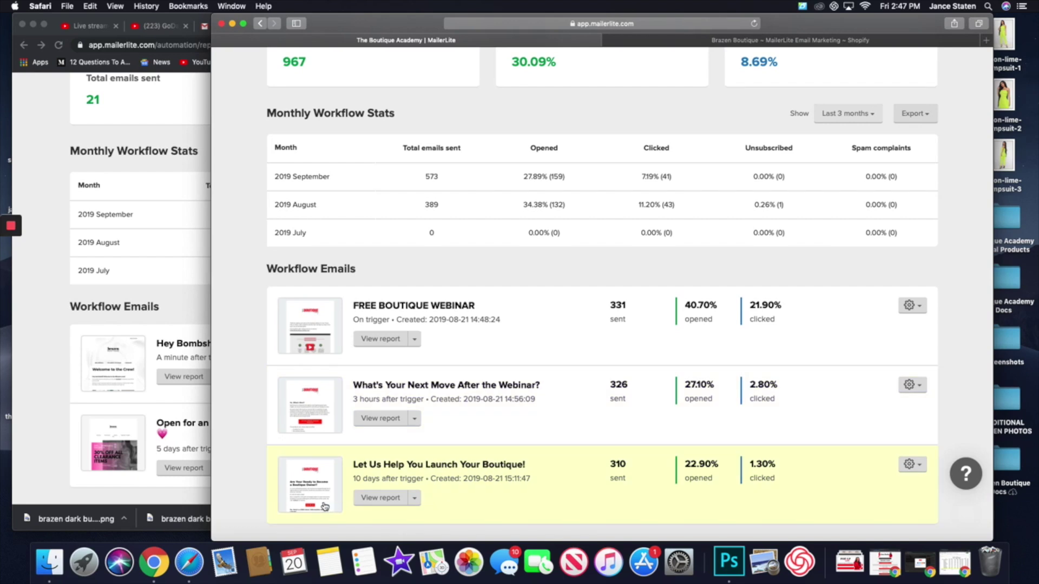
scroll(273, 224, up, 6)
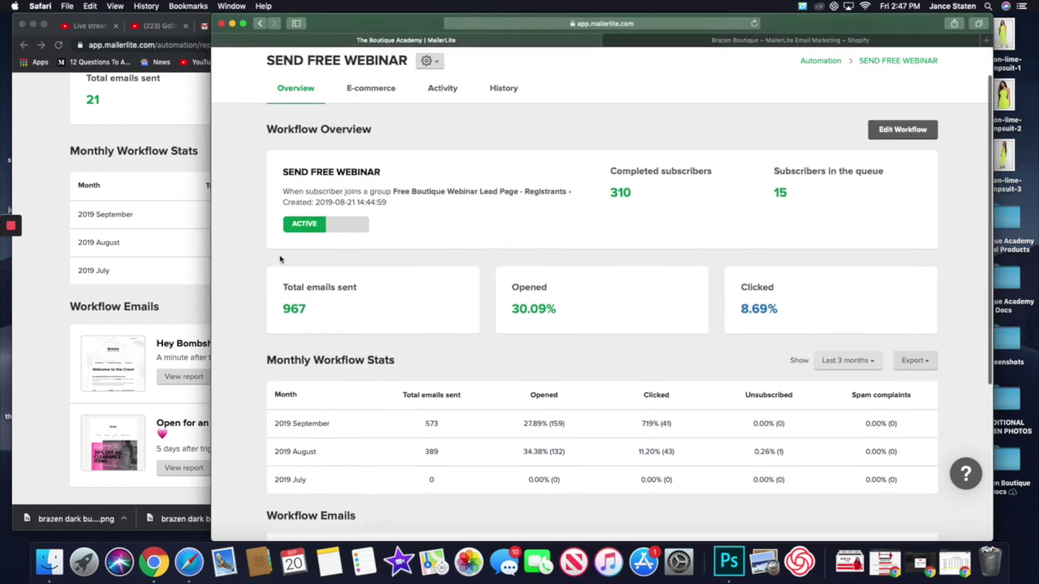
click(259, 24)
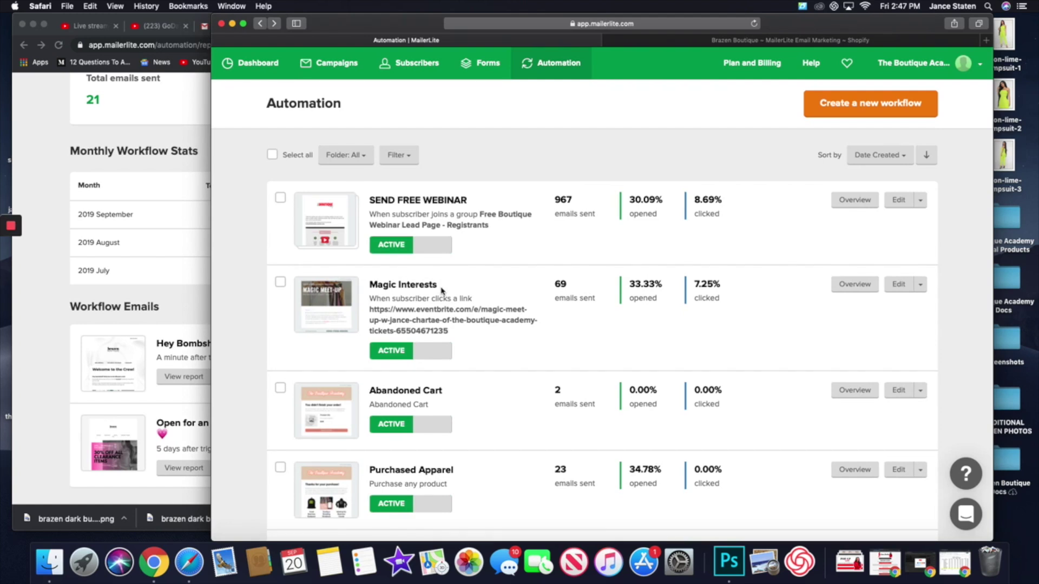
- Review the Purchased Apparel workflow's overview report and return to the Automation list
scroll(441, 291, down, 5)
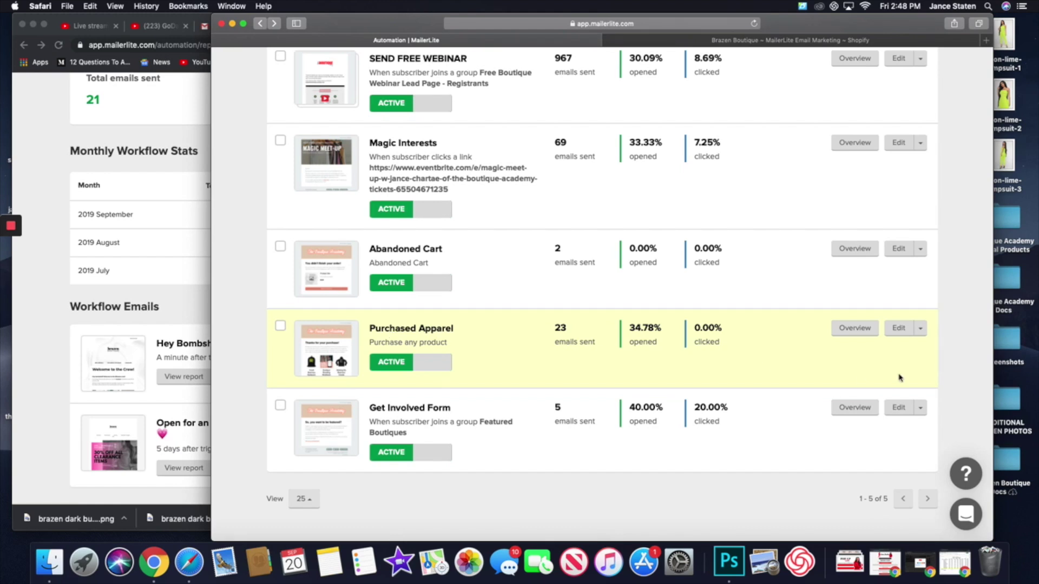
click(849, 329)
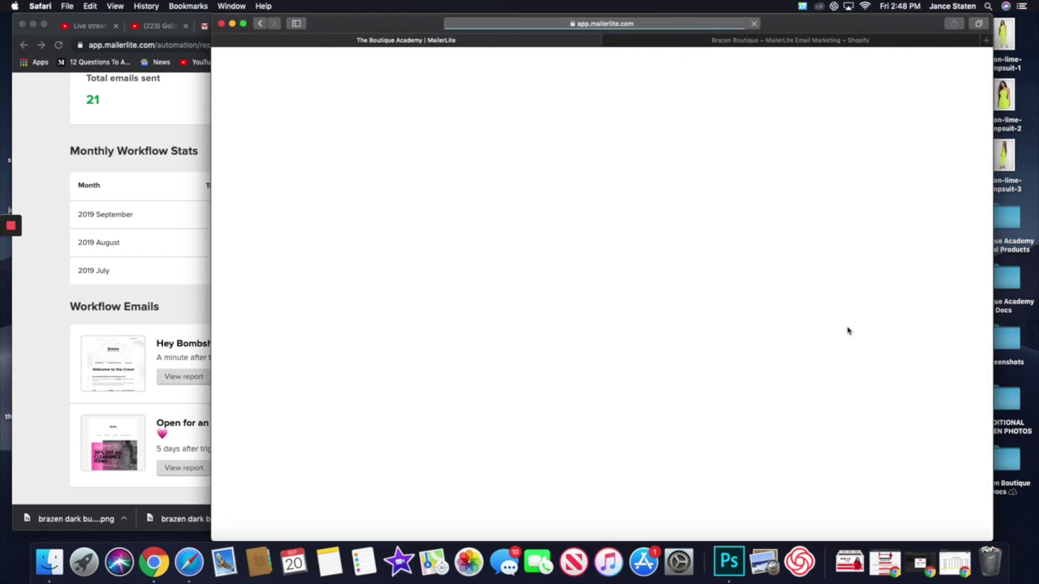
scroll(611, 412, down, 2)
scroll(610, 411, down, 2)
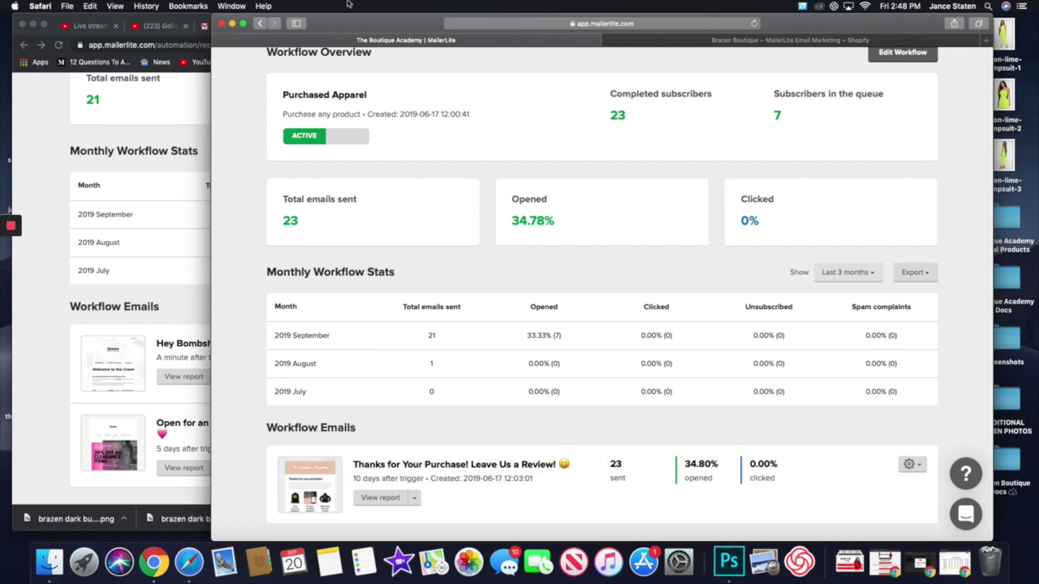
click(260, 25)
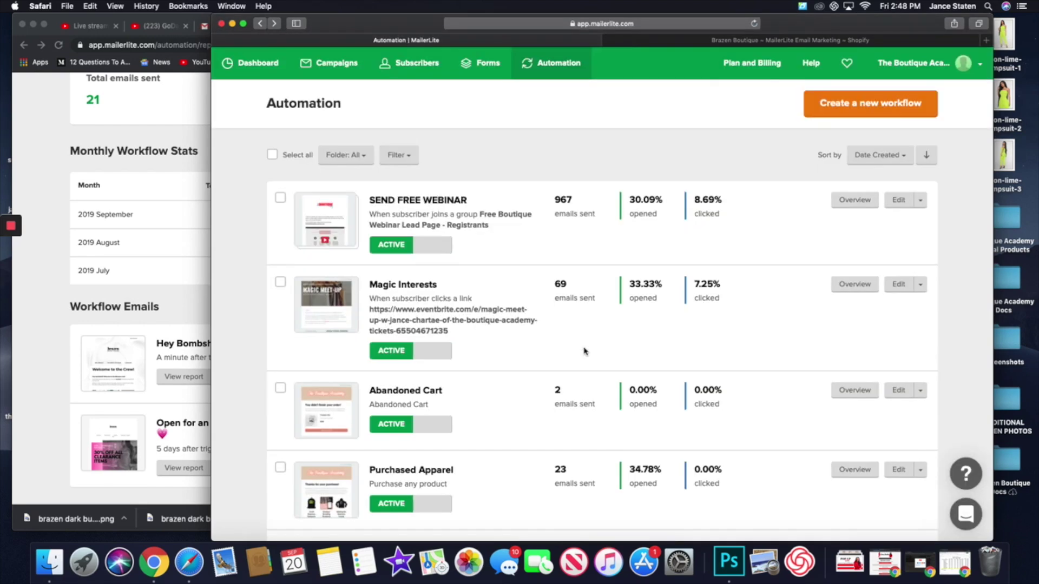
- Scroll the Automation list and start a new workflow, Workflow 6
scroll(584, 352, down, 3)
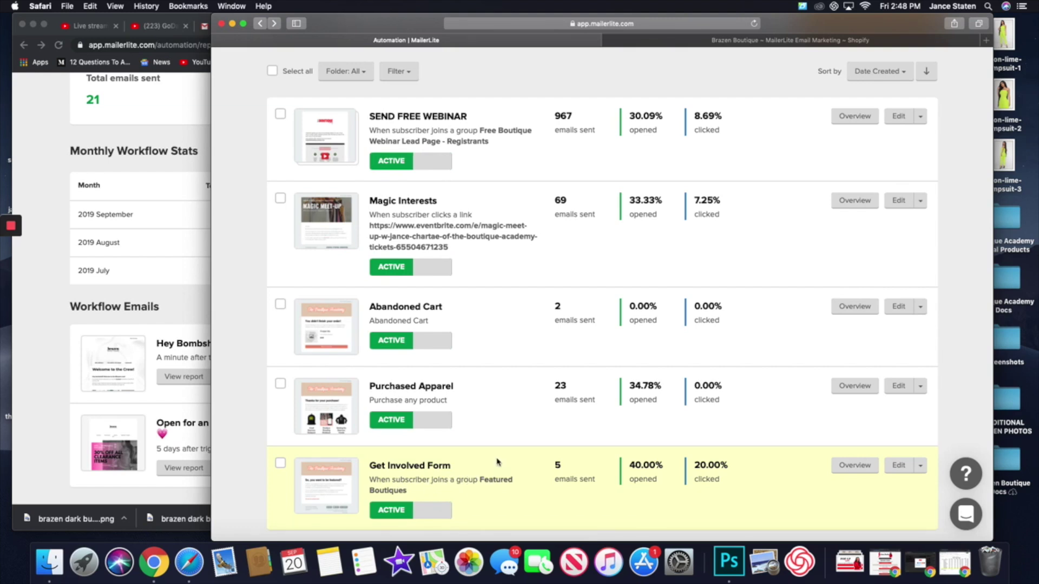
scroll(494, 441, up, 3)
scroll(494, 442, down, 4)
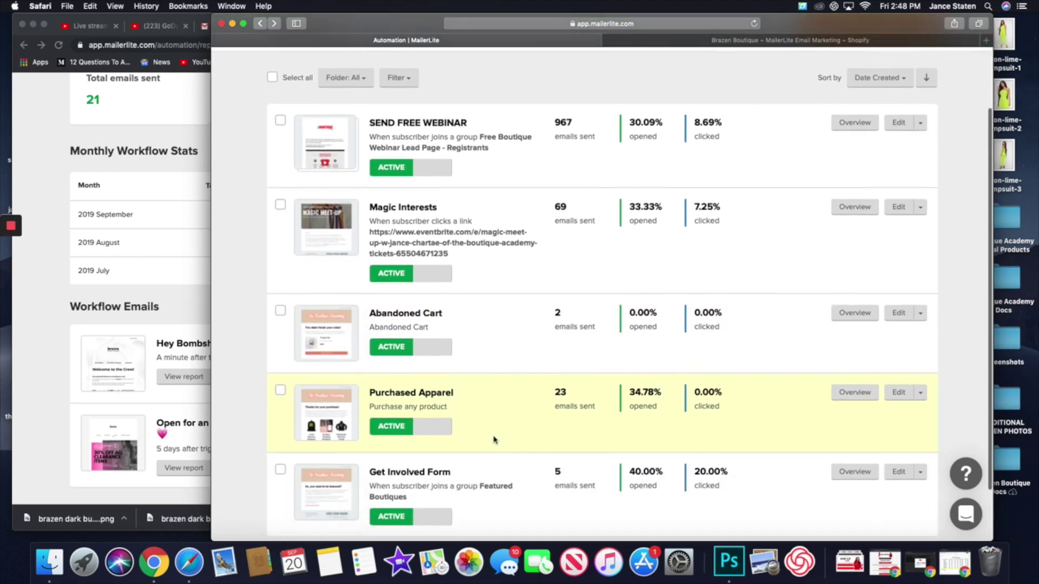
scroll(494, 440, up, 4)
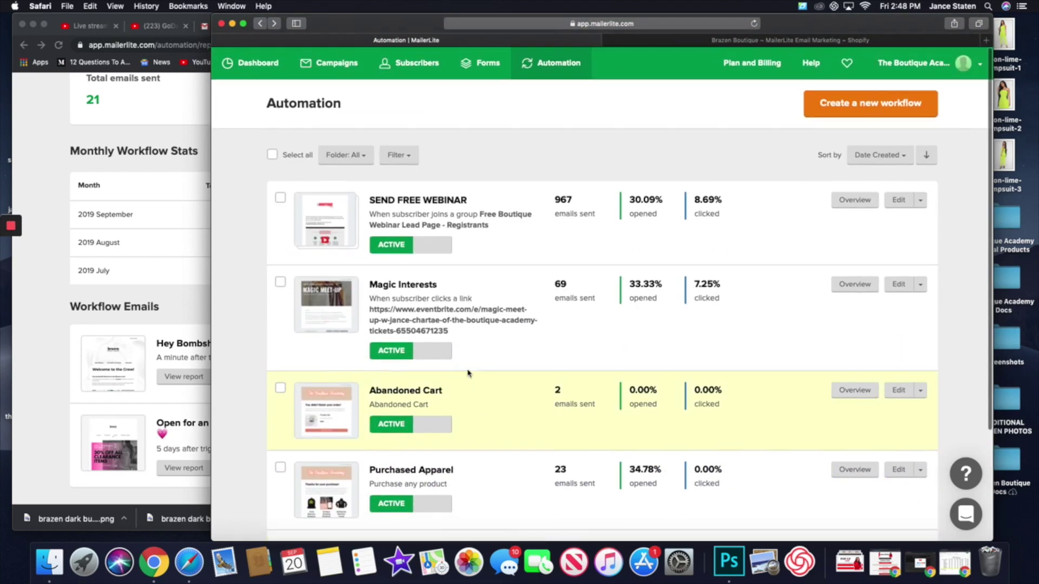
click(871, 108)
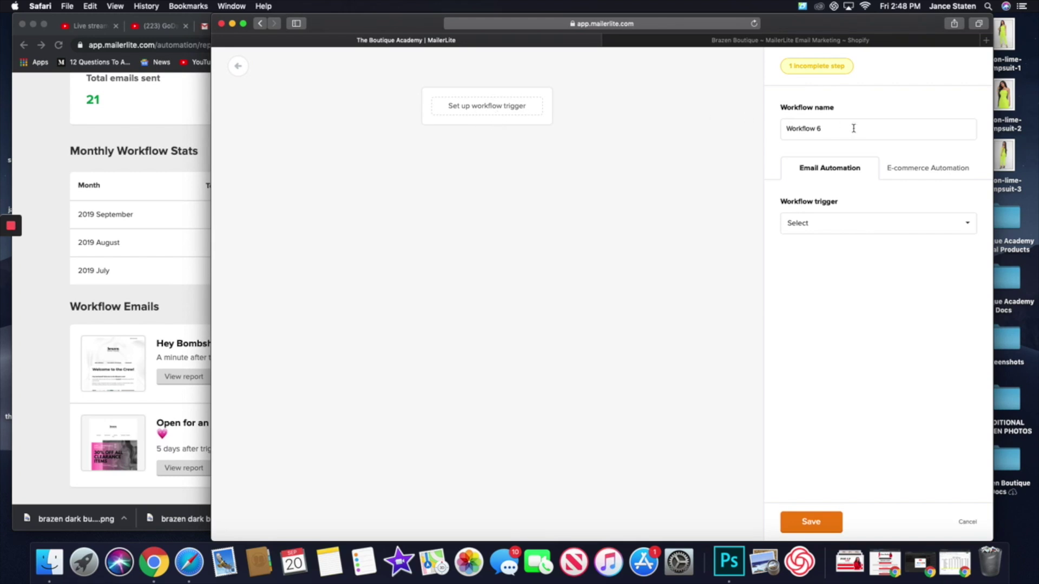
- Rename the workflow to 'new subscriber' and list the E-commerce Automation trigger options
drag(853, 129, 682, 131)
text(new)
click(917, 172)
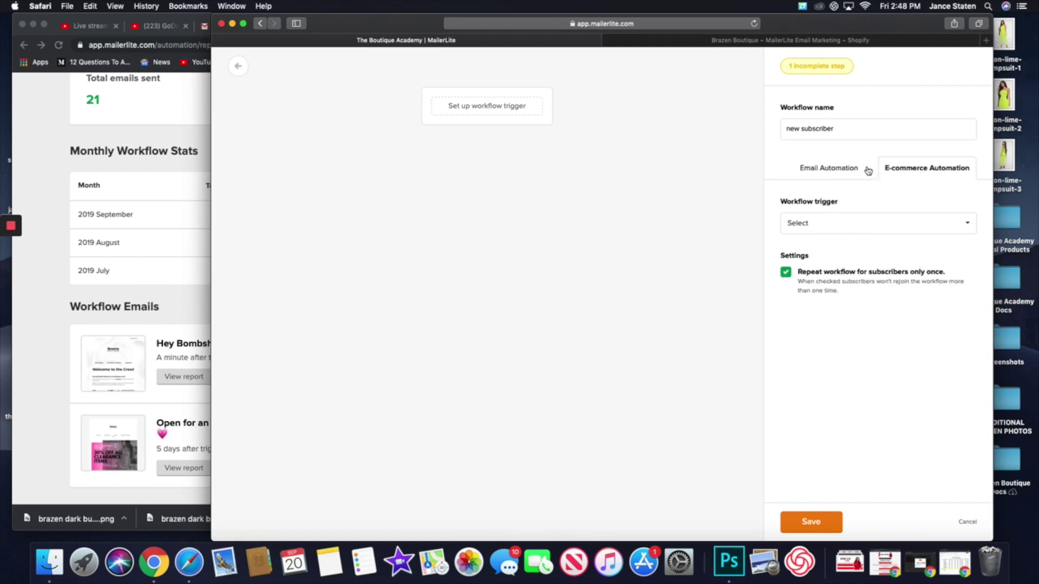
click(836, 174)
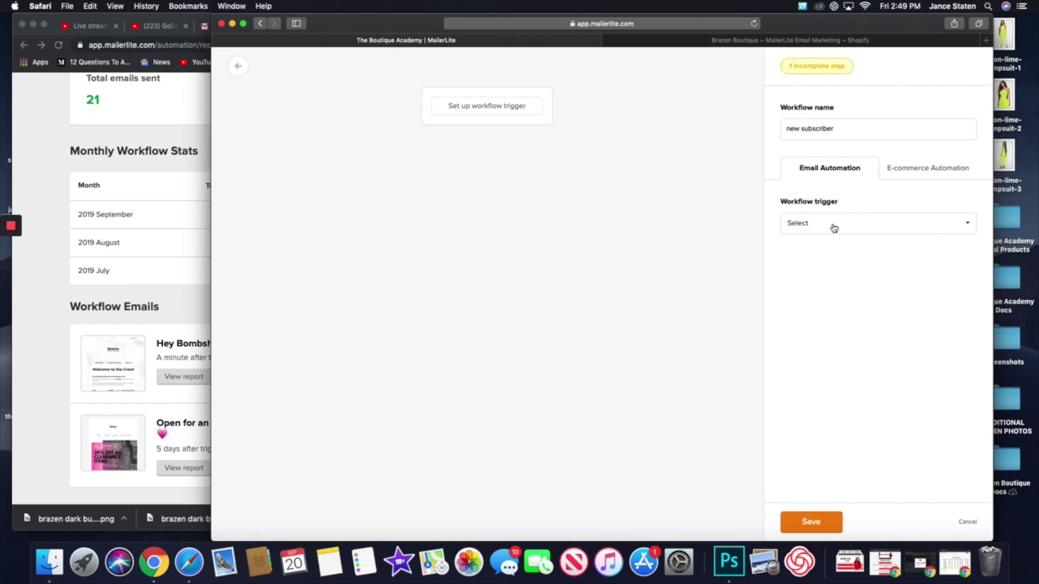
click(943, 173)
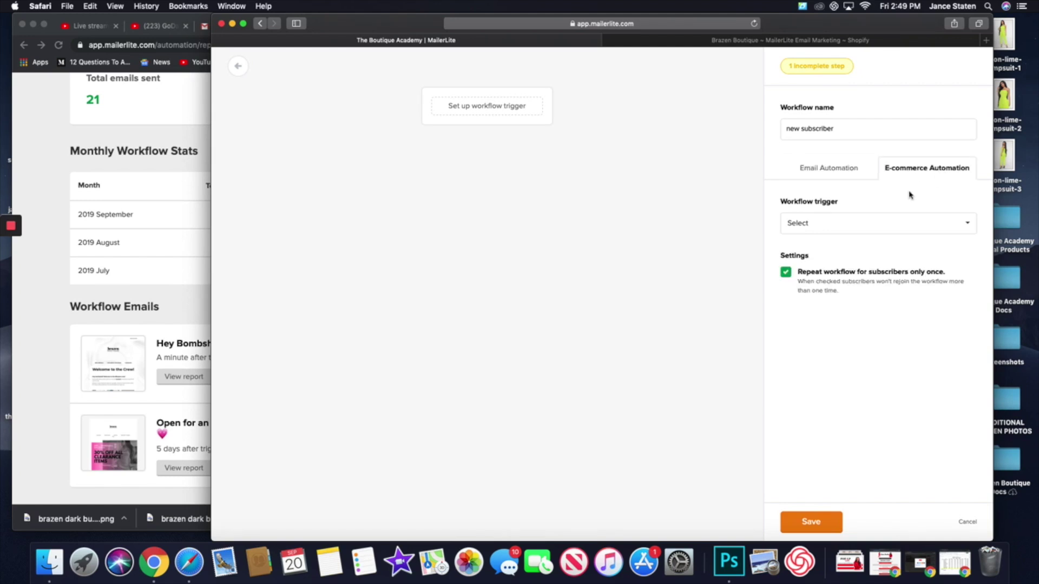
click(901, 230)
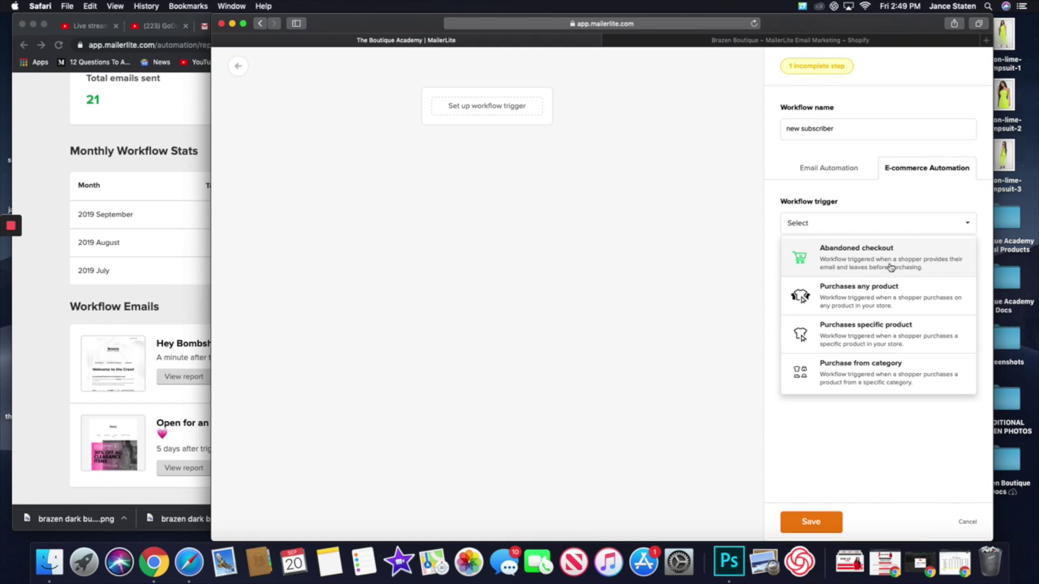
- Set the trigger to Purchase specific product for The Ultimate Boutique Workbook and save it
click(892, 335)
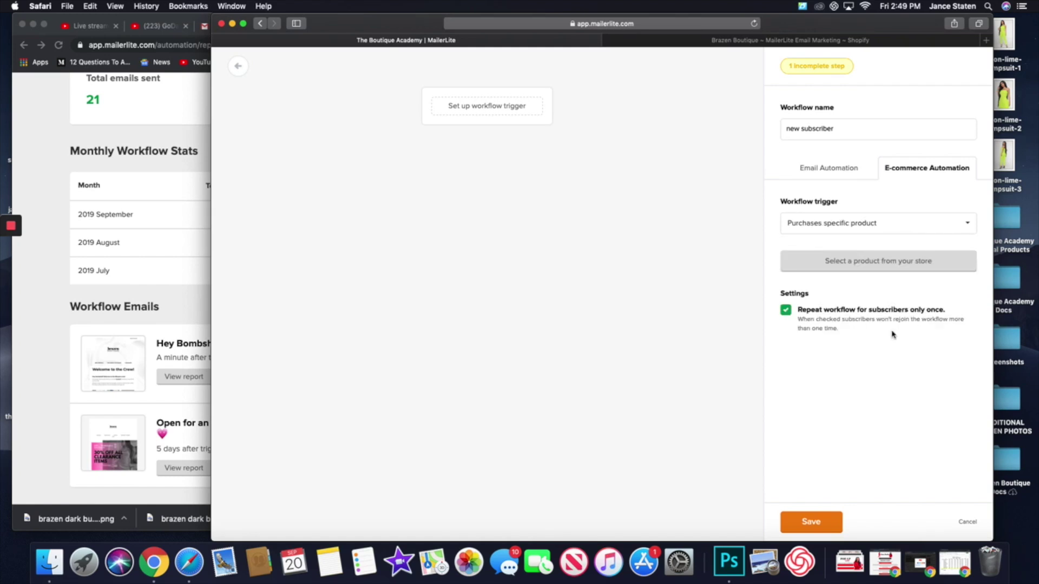
click(882, 265)
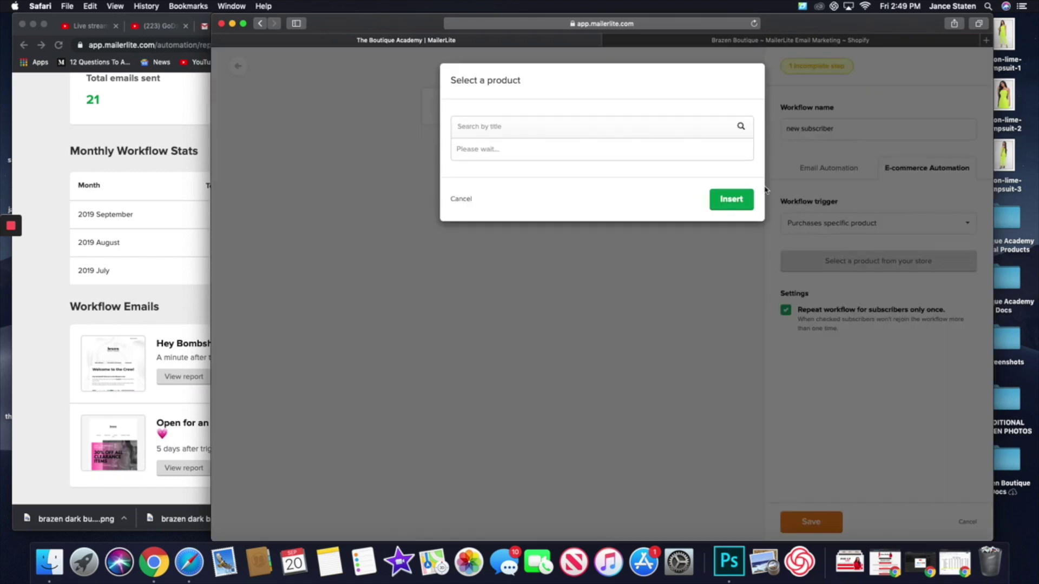
scroll(620, 217, down, 3)
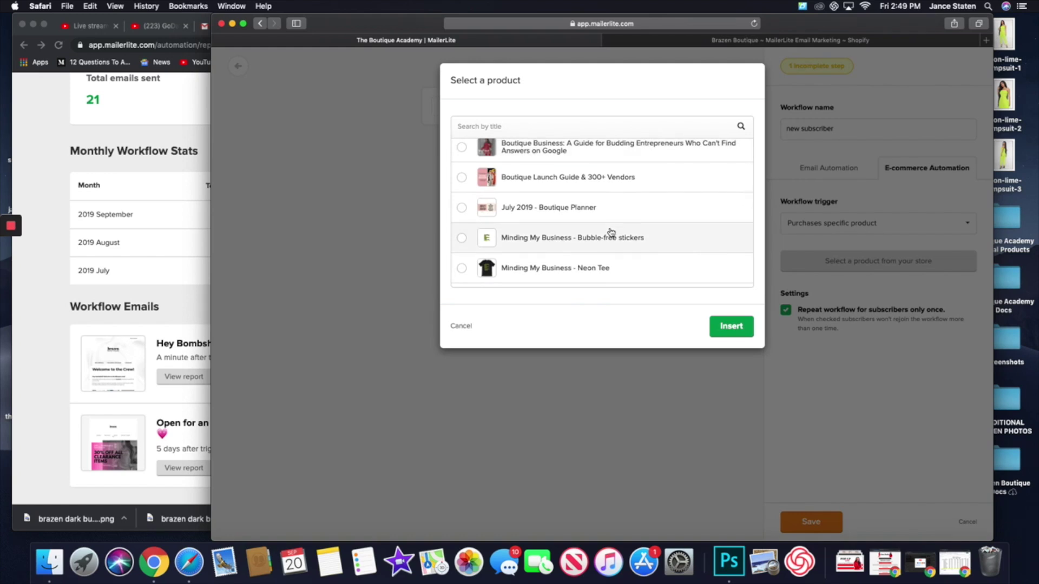
scroll(611, 232, up, 1)
scroll(611, 233, down, 3)
scroll(610, 230, down, 5)
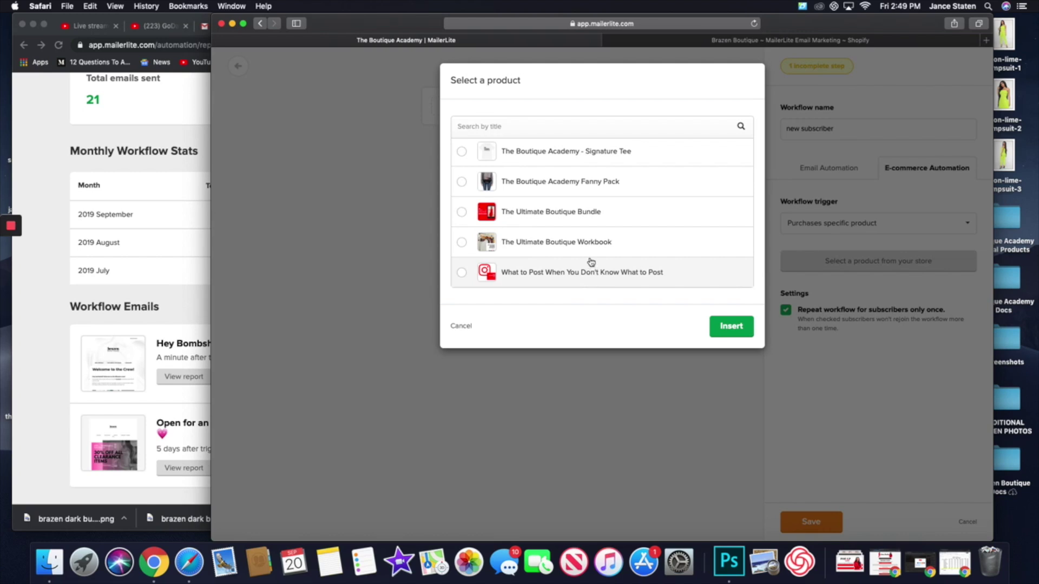
click(585, 243)
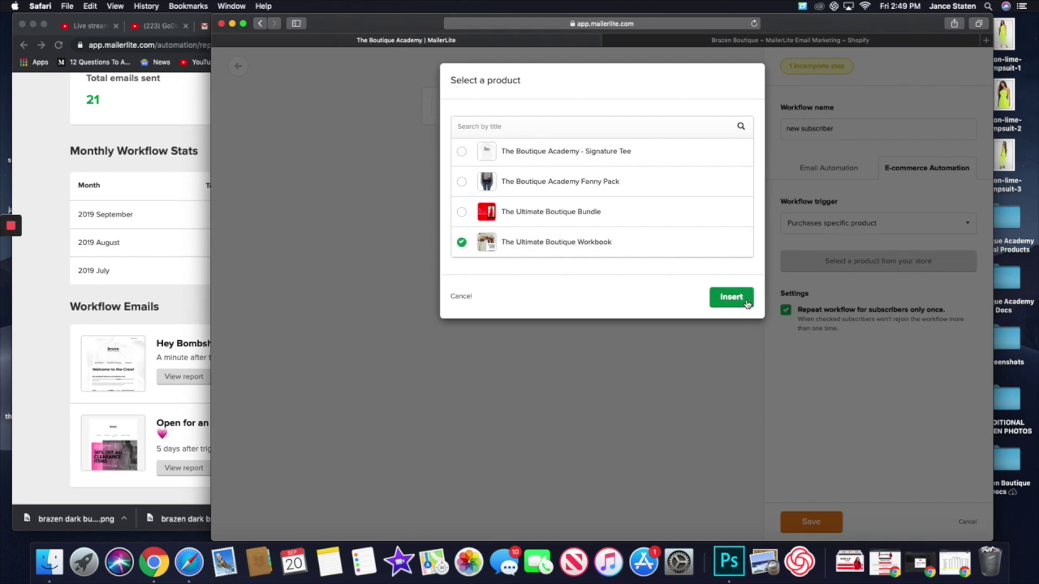
click(733, 297)
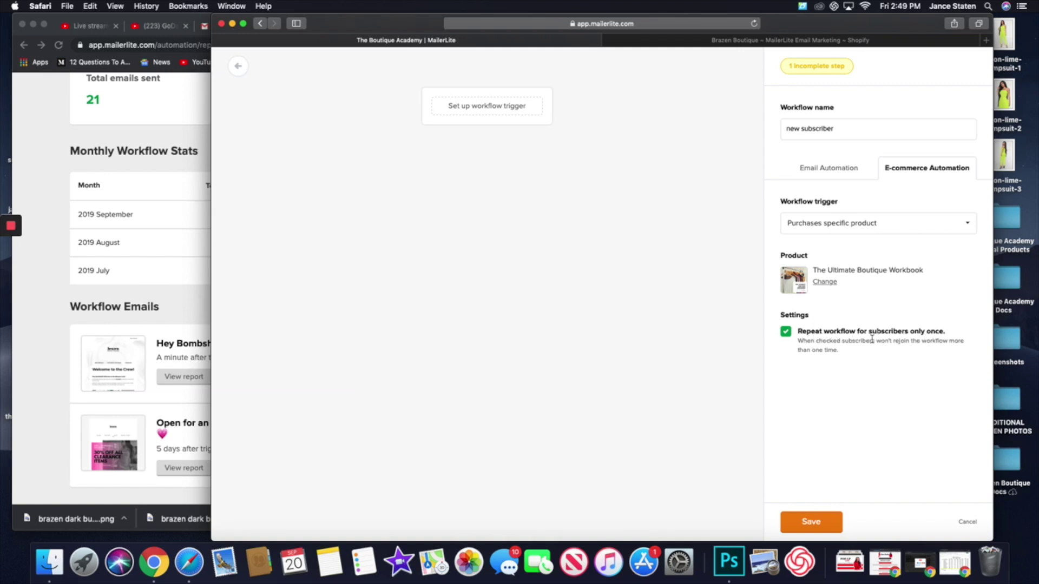
click(817, 528)
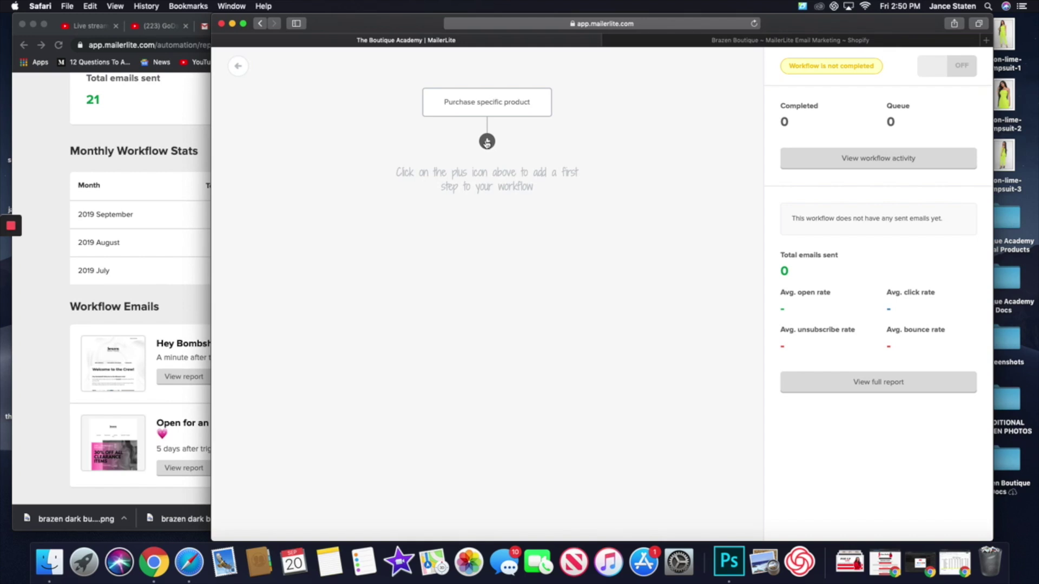
- Add a Delay step waiting 1 day(s) after the purchase trigger
click(486, 142)
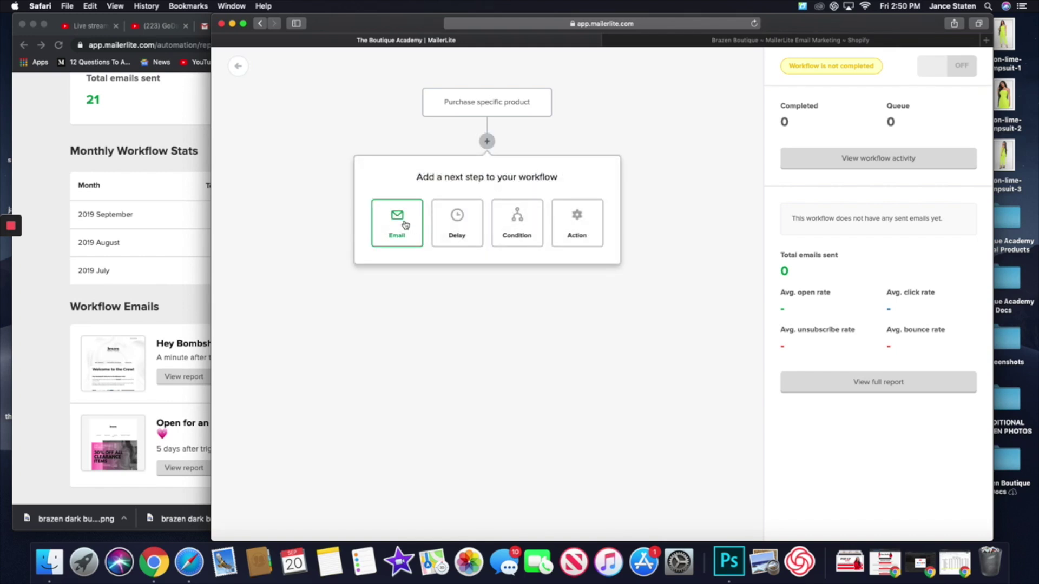
click(456, 226)
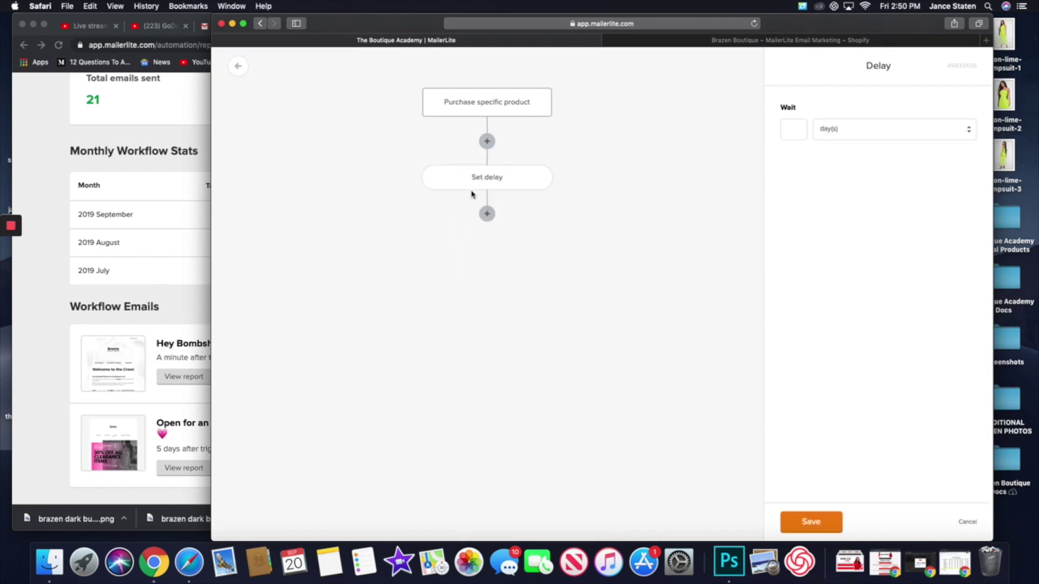
text(1)
click(859, 133)
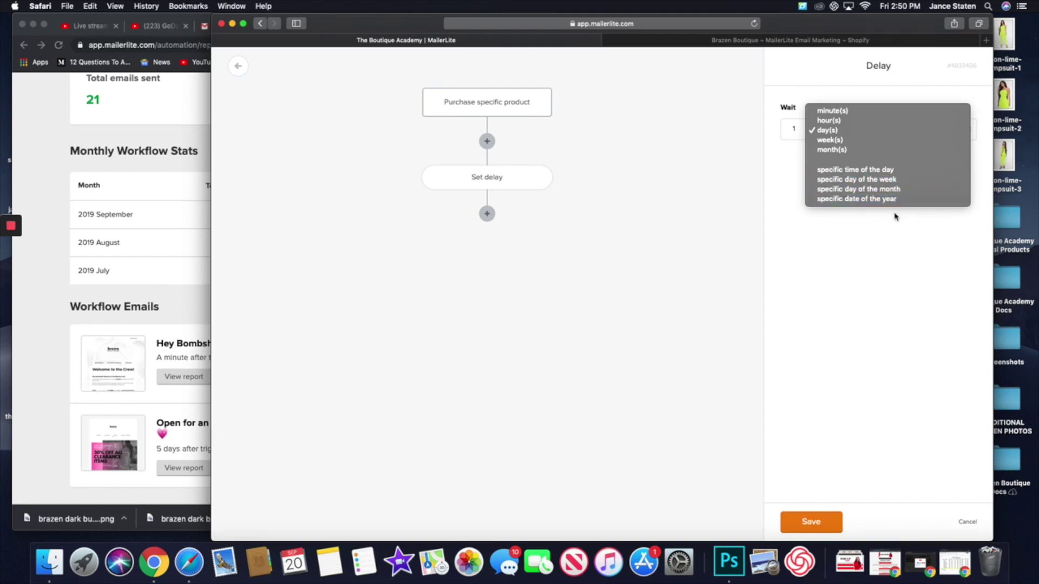
click(827, 130)
click(828, 522)
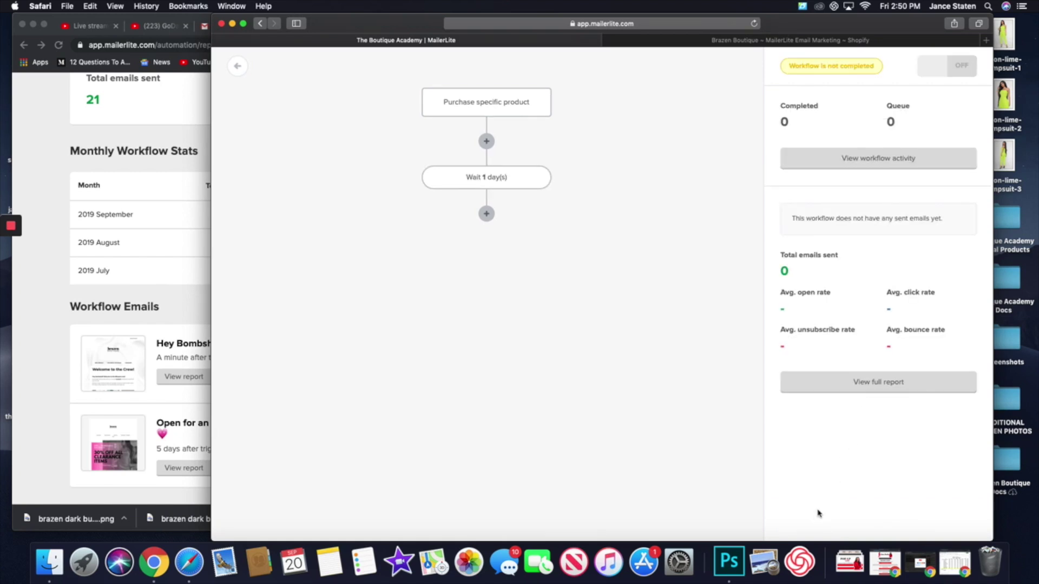
- Add an email step from The Boutique Academy after the 1-day wait, then an Action step below
click(488, 215)
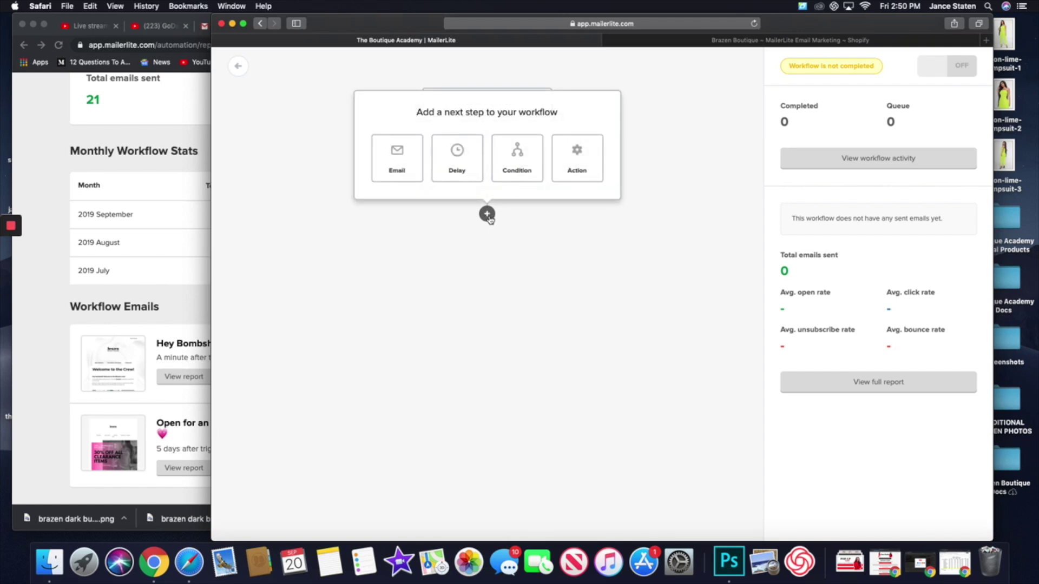
click(417, 170)
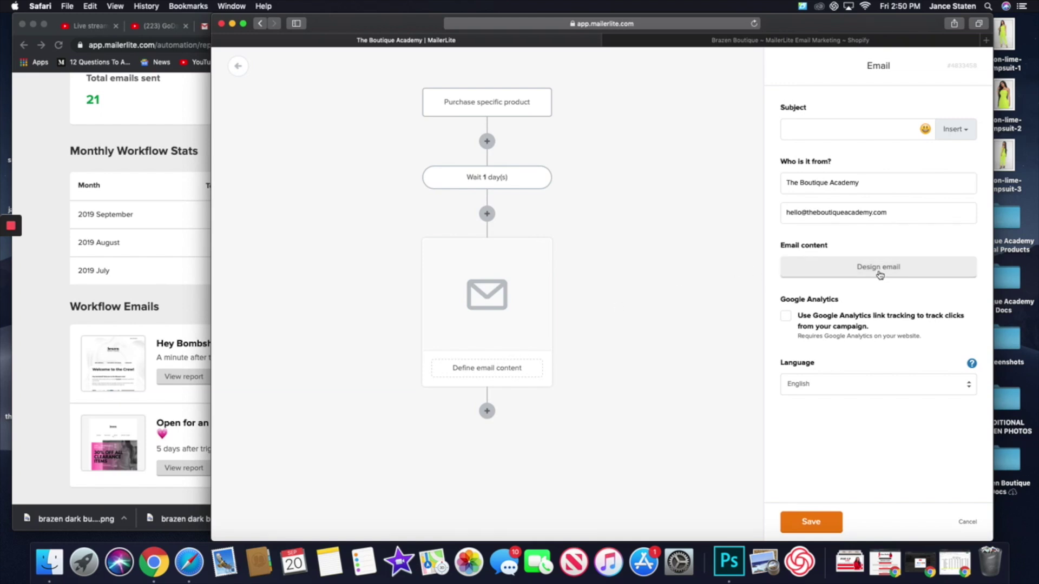
click(808, 128)
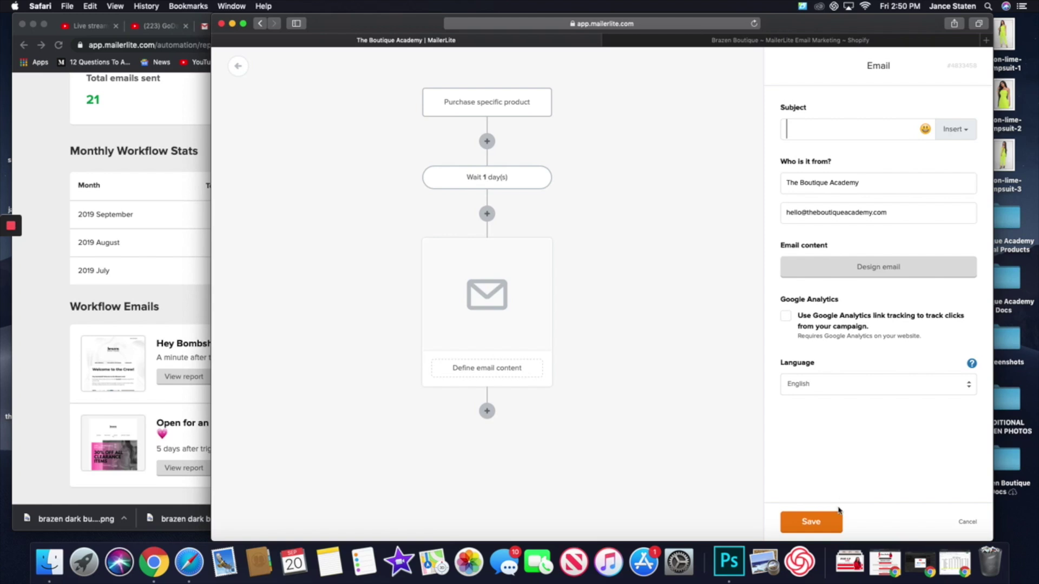
click(819, 524)
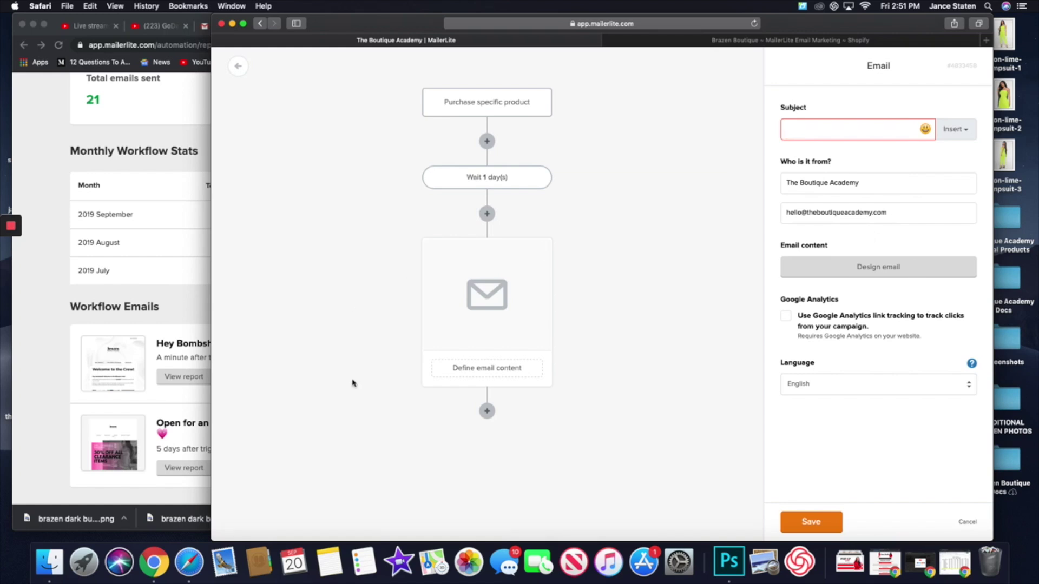
click(489, 413)
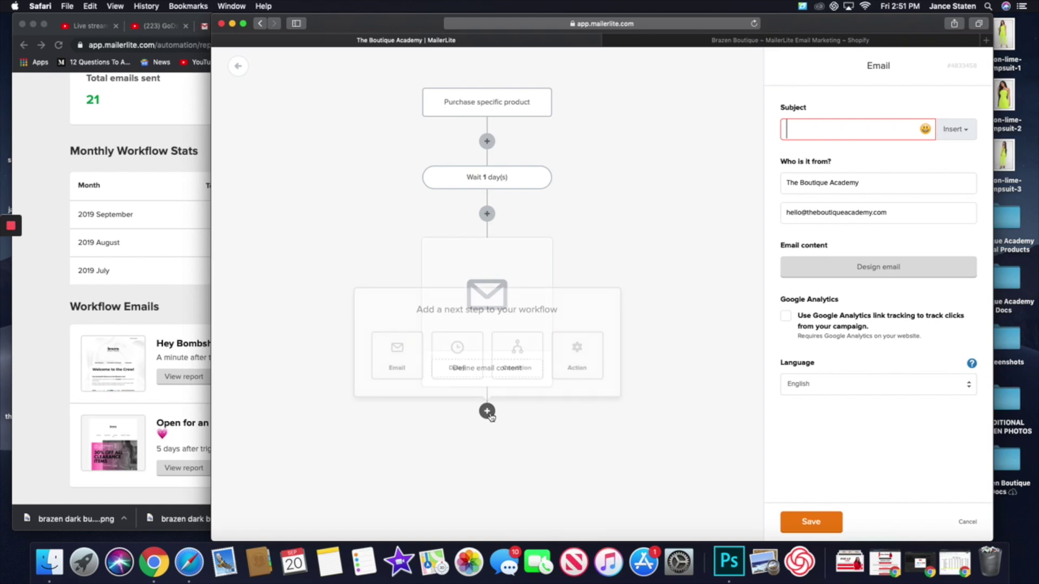
click(576, 355)
- Add a 'Move to a group' action after the email, browse its source and destination group lists, then delete it
scroll(563, 389, down, 2)
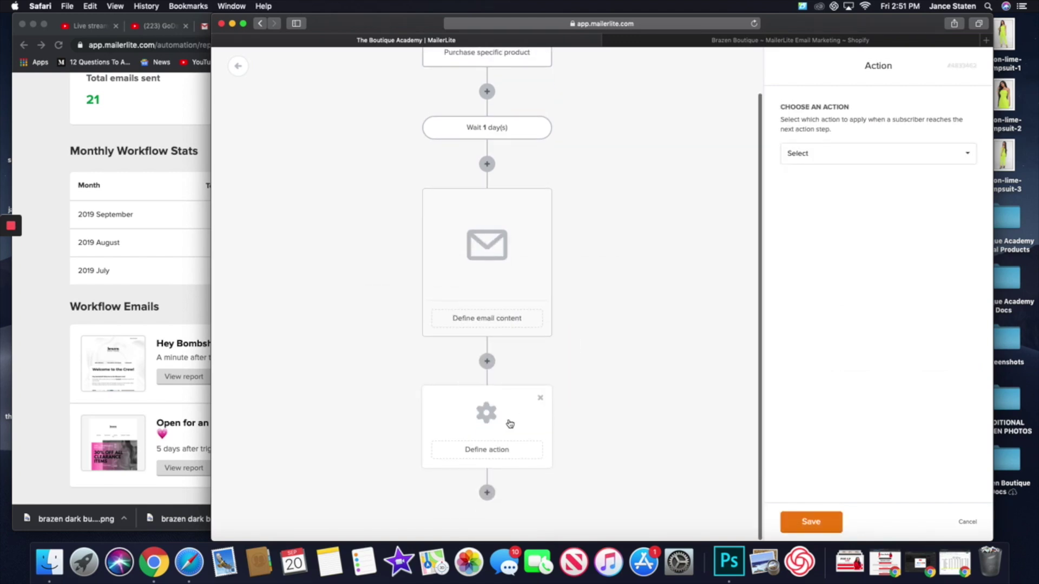
click(813, 155)
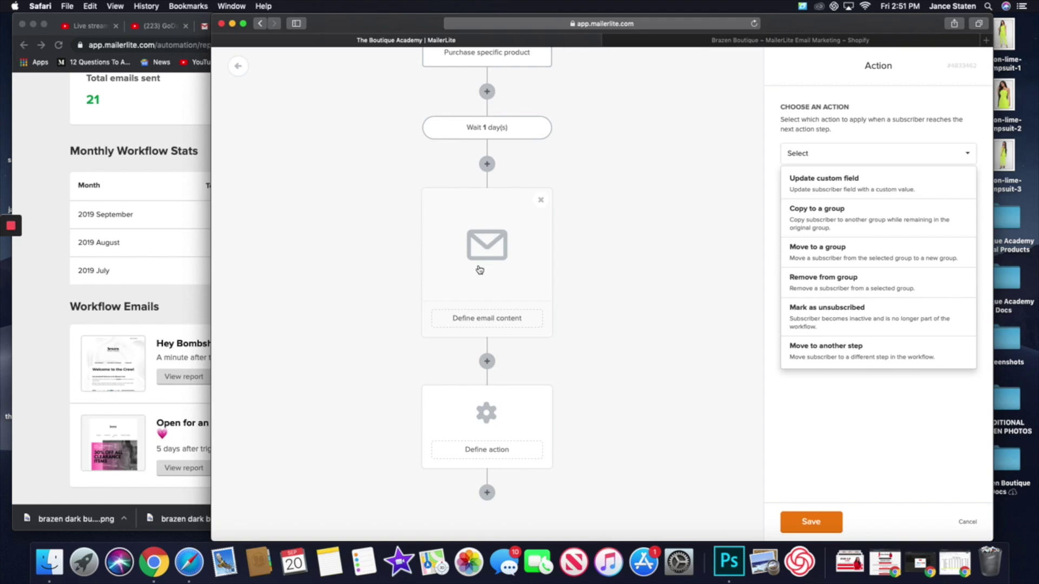
click(870, 256)
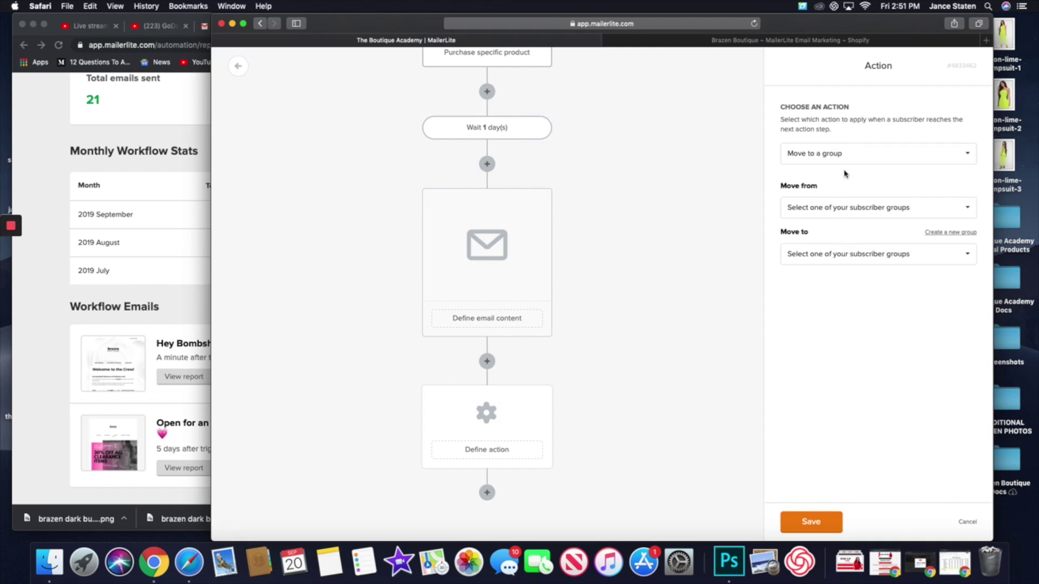
click(831, 210)
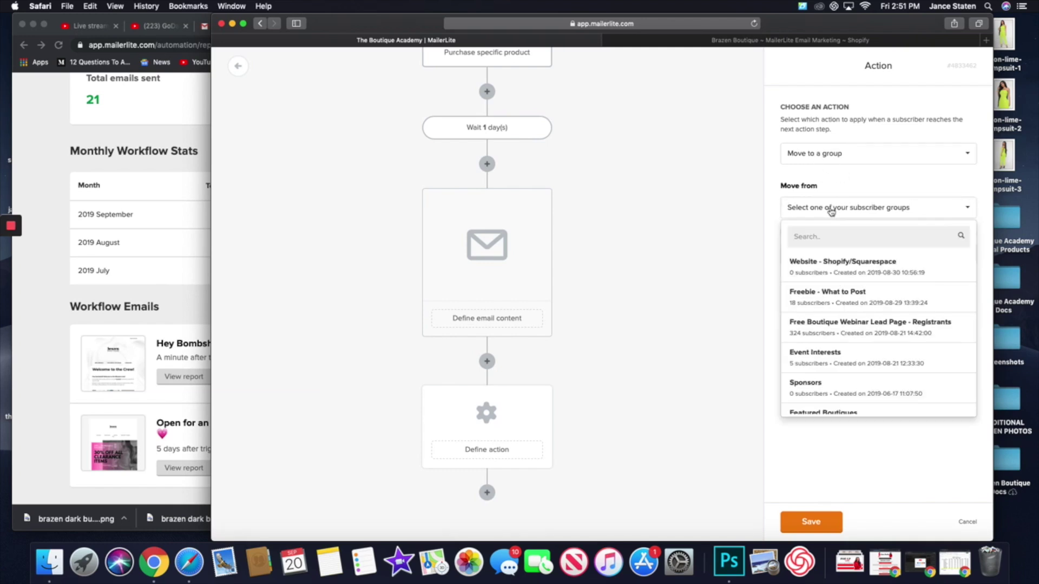
click(855, 182)
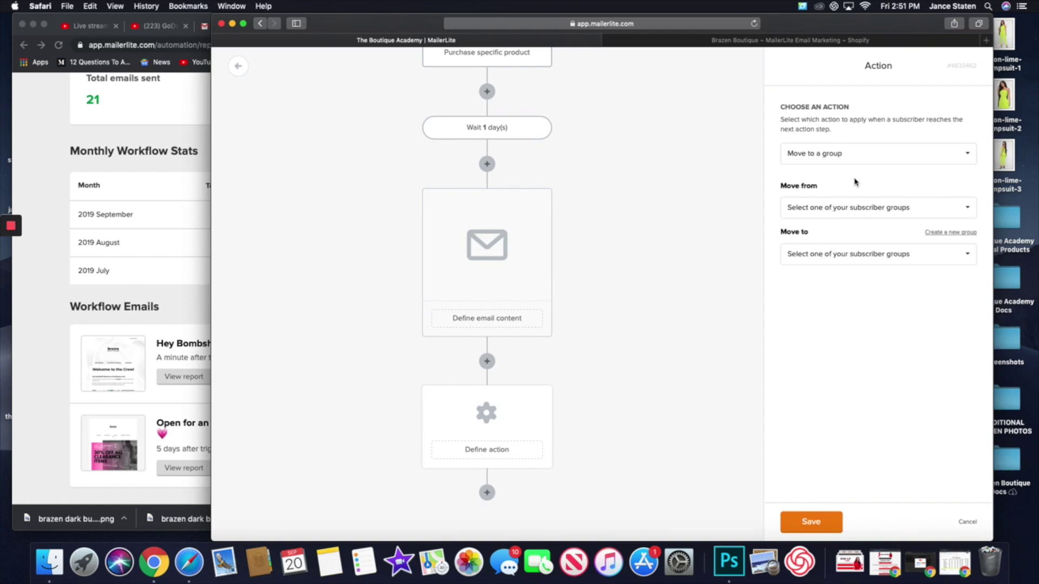
click(878, 259)
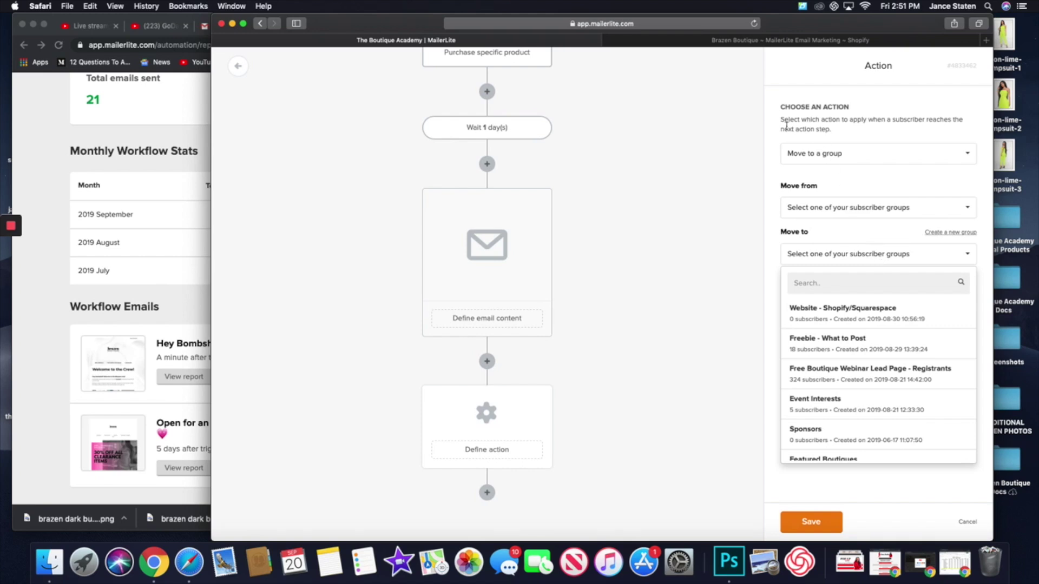
click(891, 173)
click(839, 207)
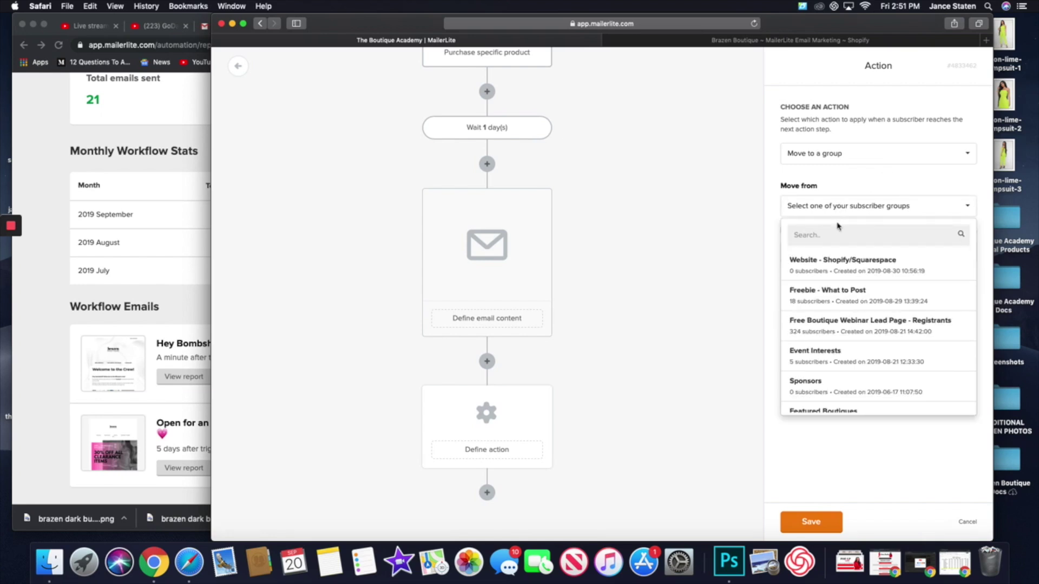
click(891, 464)
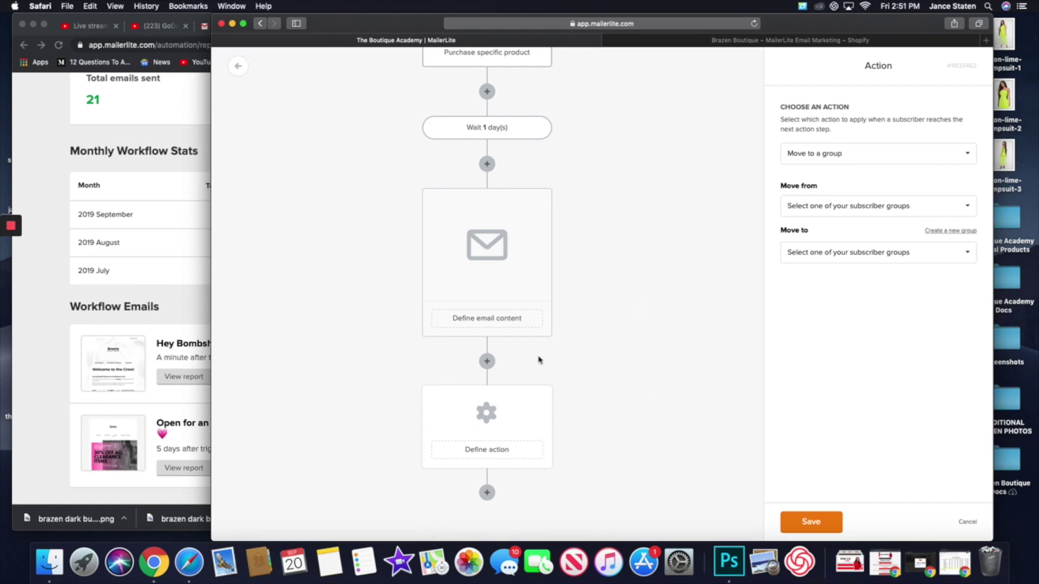
mouse_move(479, 425)
click(541, 399)
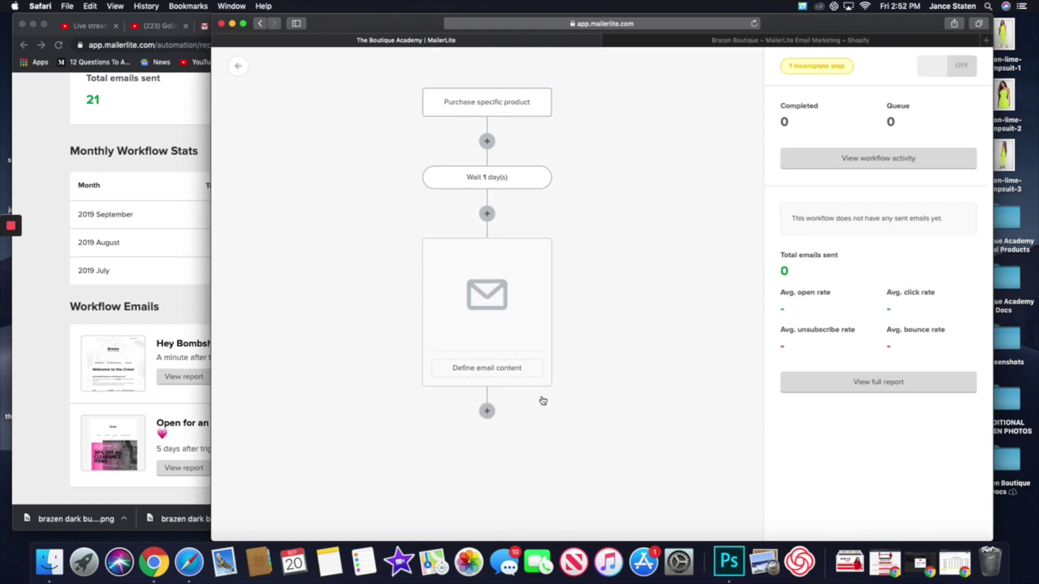
- Add a new action step, choose 'Copy to a group', then cancel its settings so it stays undefined
click(487, 411)
click(577, 354)
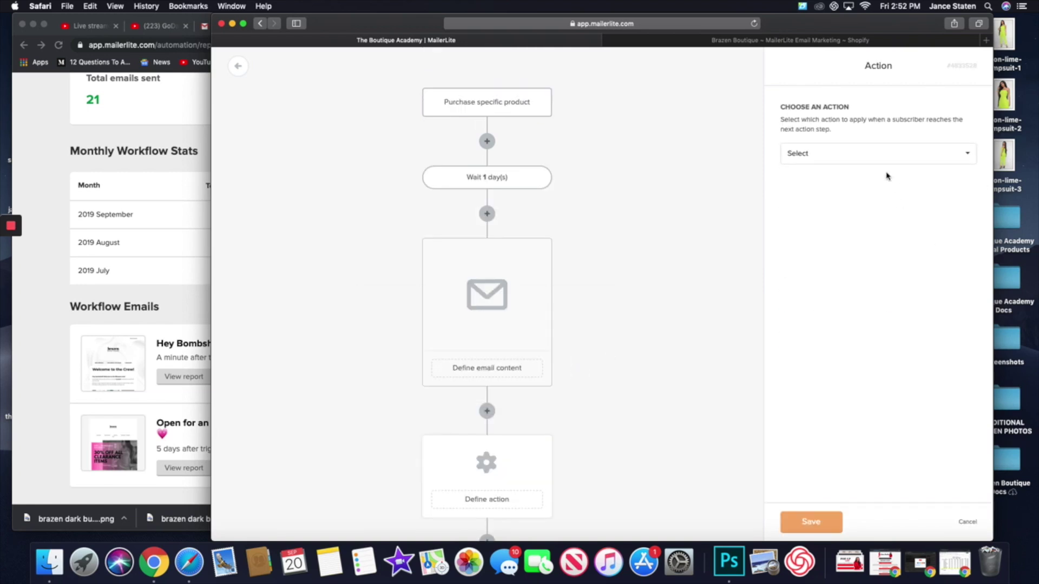
click(896, 157)
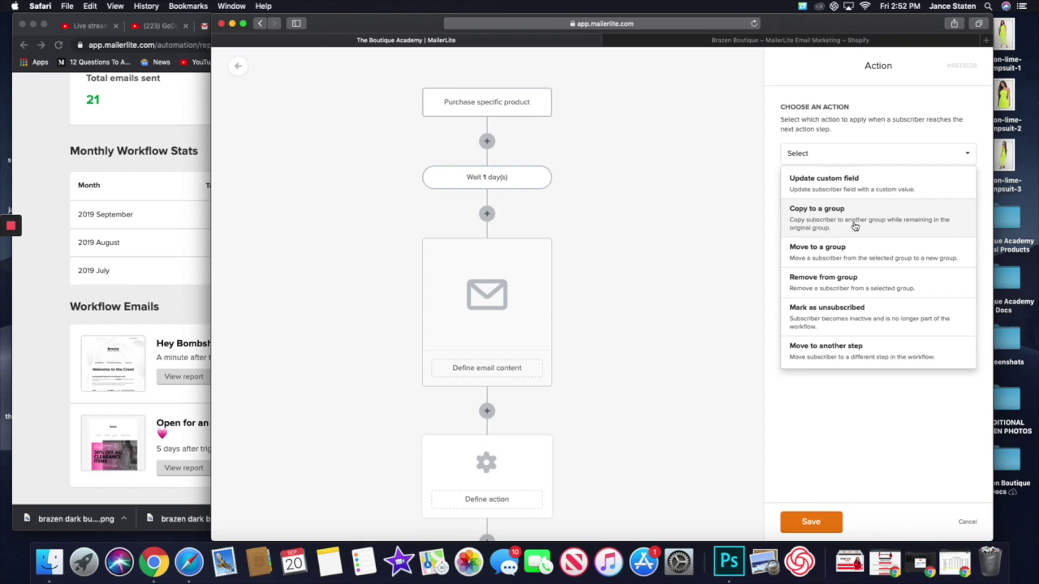
click(855, 226)
click(829, 210)
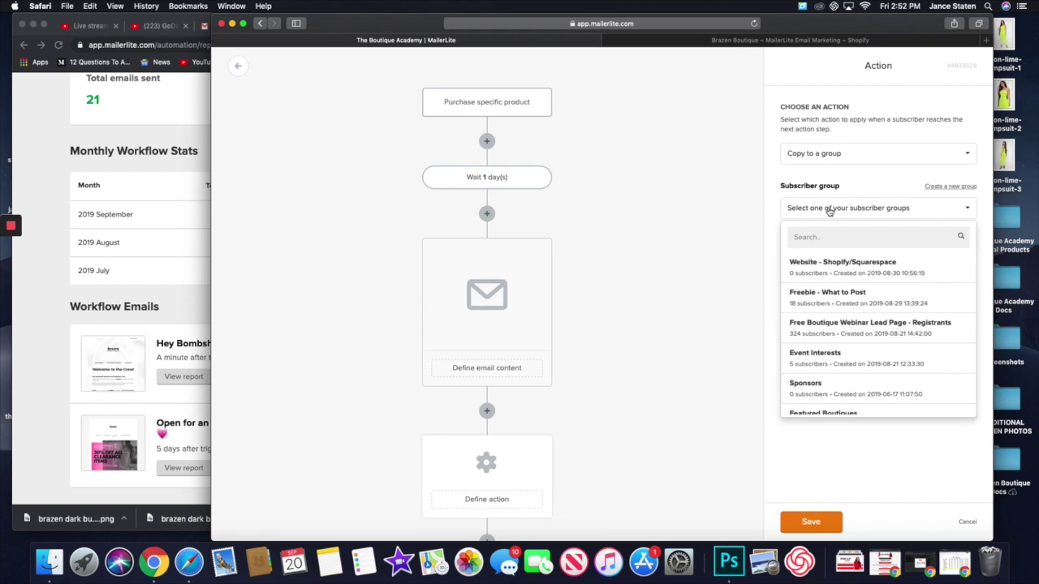
click(853, 441)
scroll(615, 447, down, 2)
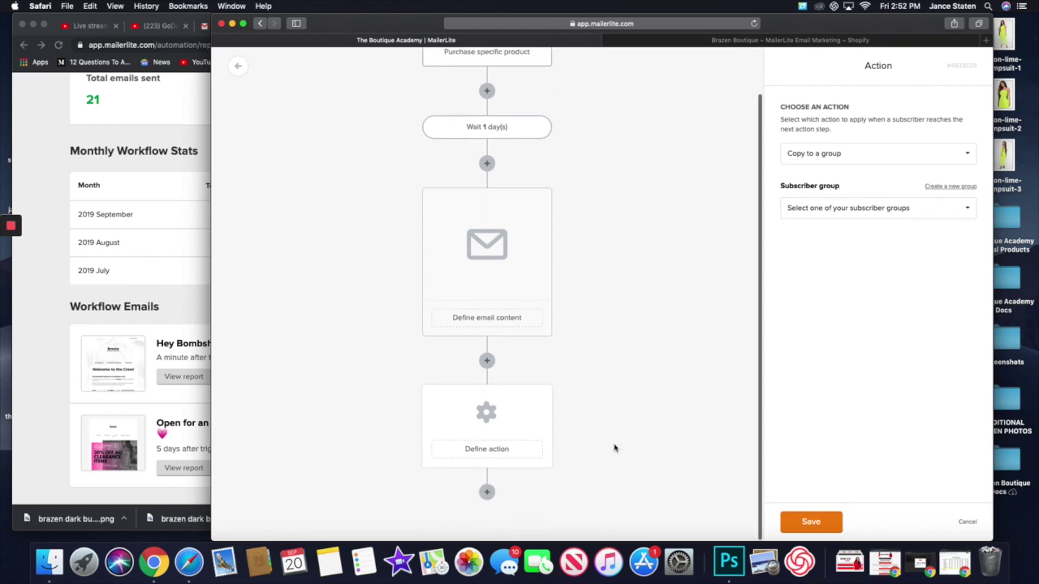
click(487, 494)
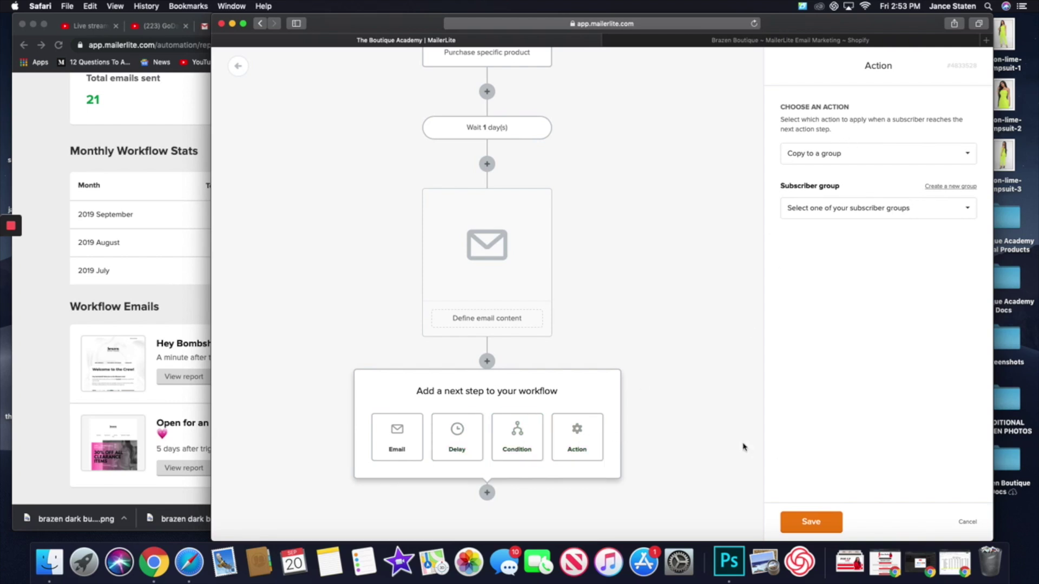
click(966, 522)
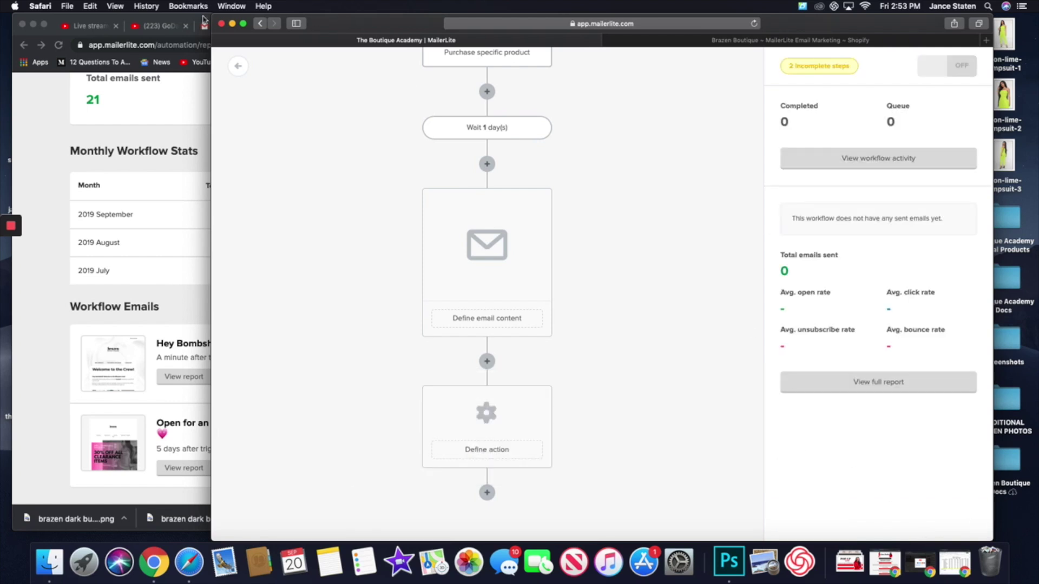
- Return to the automation list and go to the Subscribers Segments page
click(246, 68)
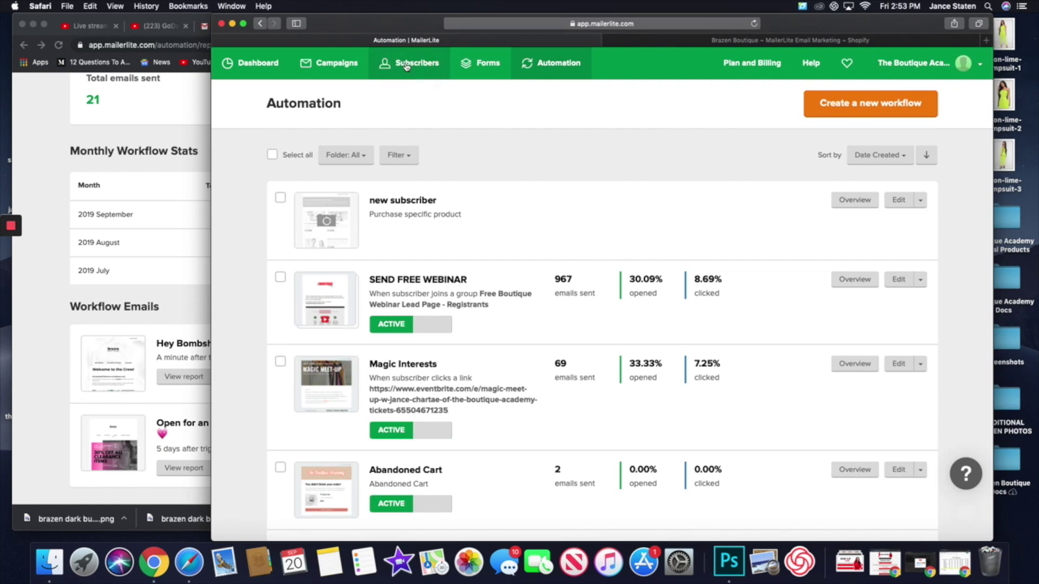
click(406, 66)
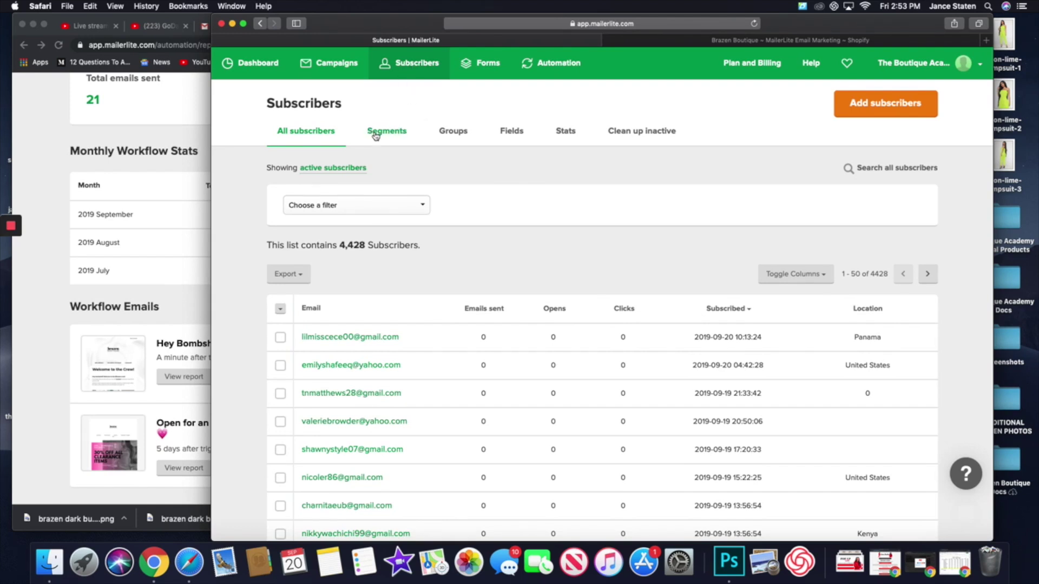
click(376, 136)
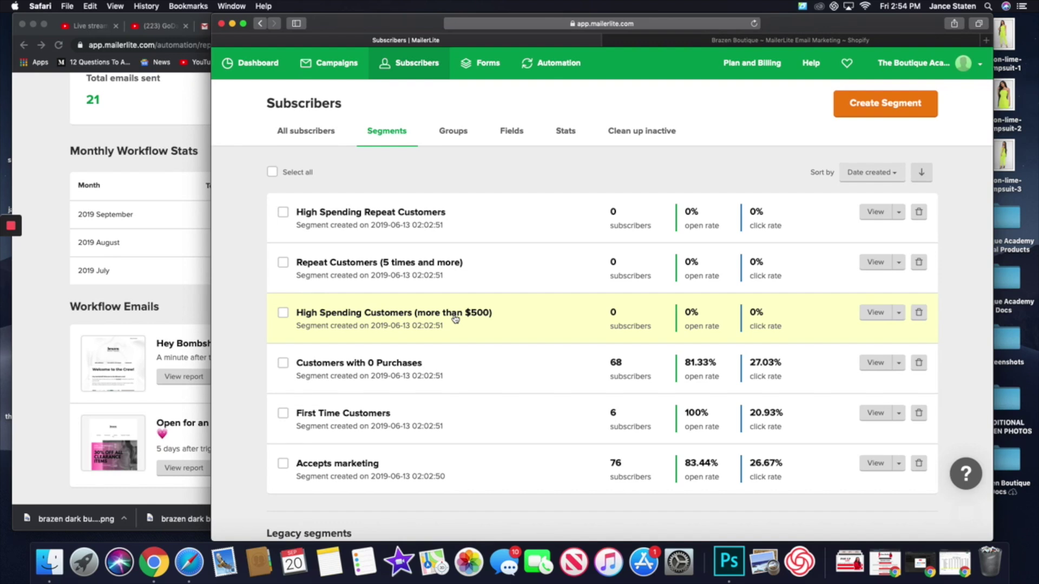
- Glance at the first segment's options, then open Create Segment and focus the segment name field
scroll(455, 318, down, 4)
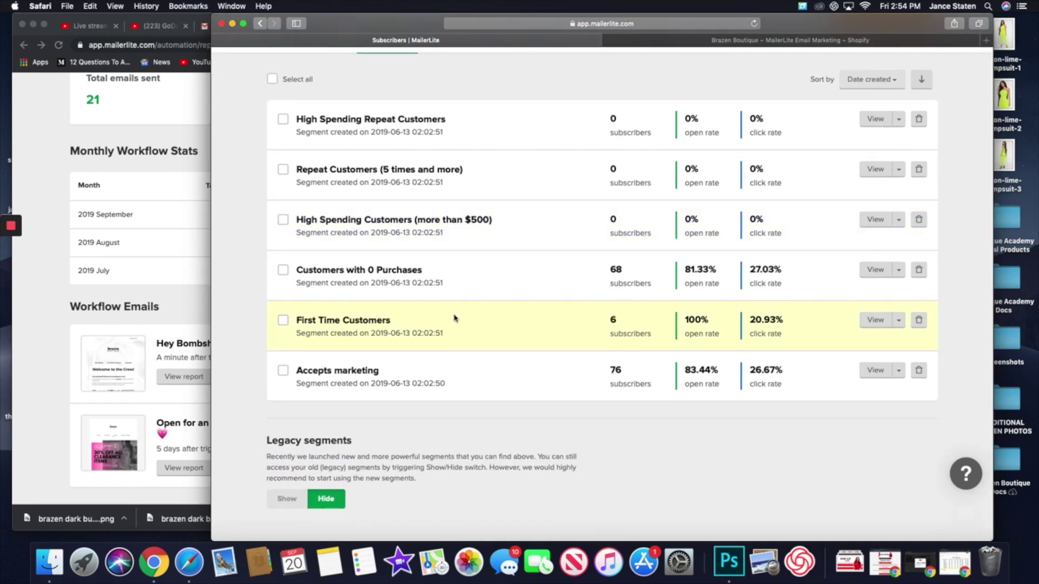
scroll(455, 319, up, 4)
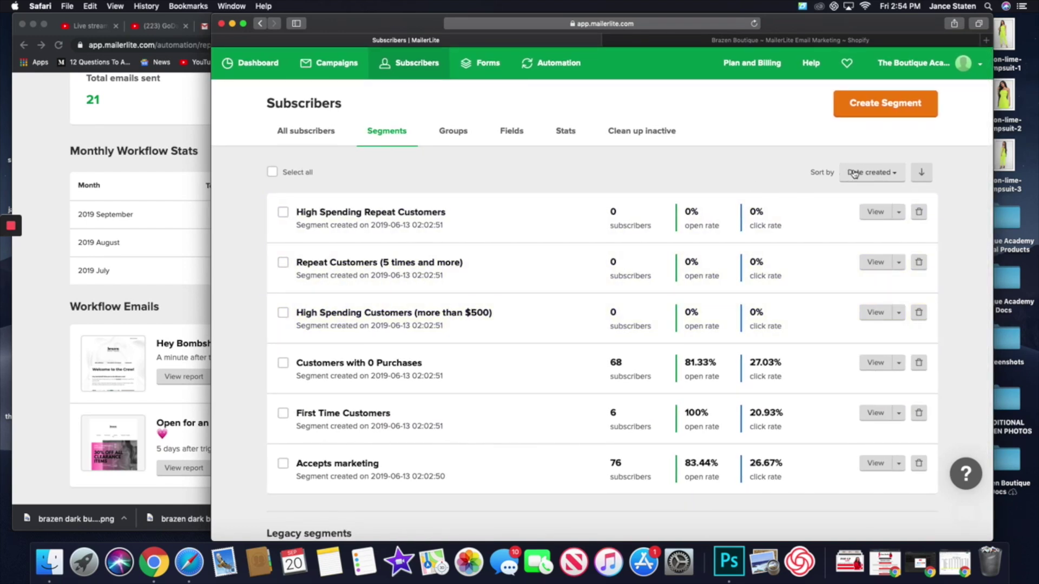
click(899, 213)
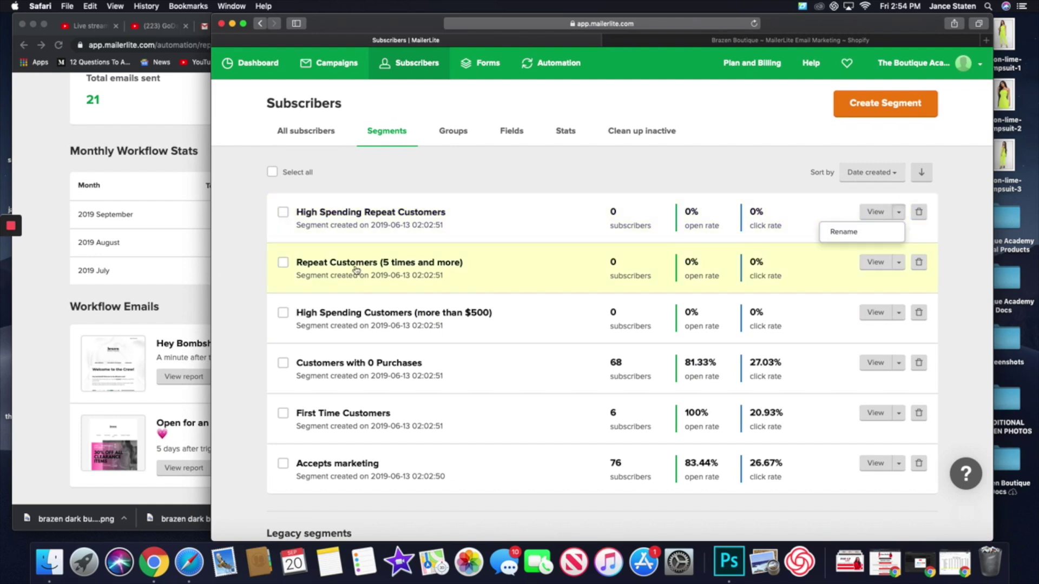
click(507, 204)
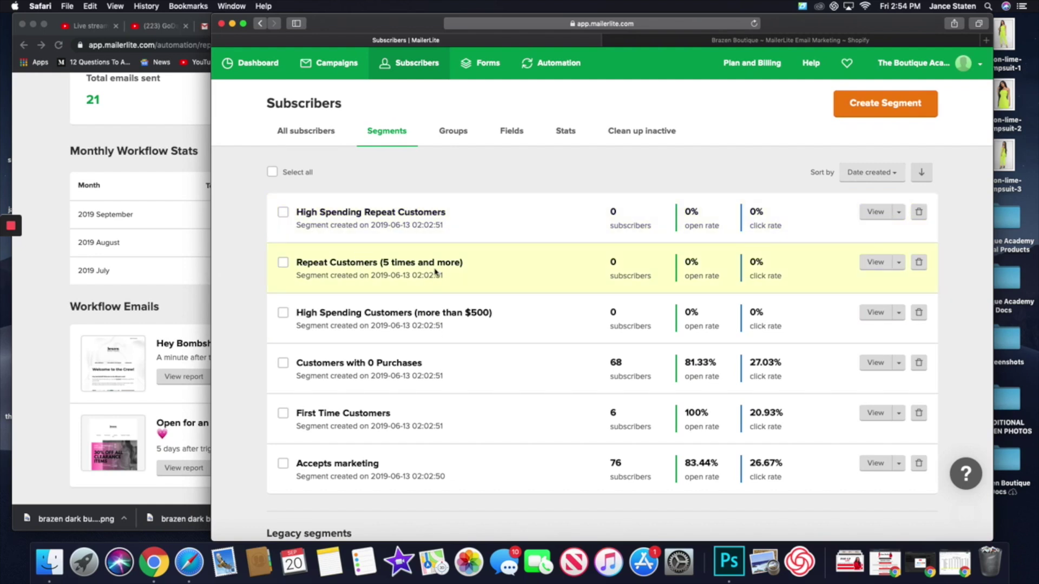
click(886, 107)
click(570, 135)
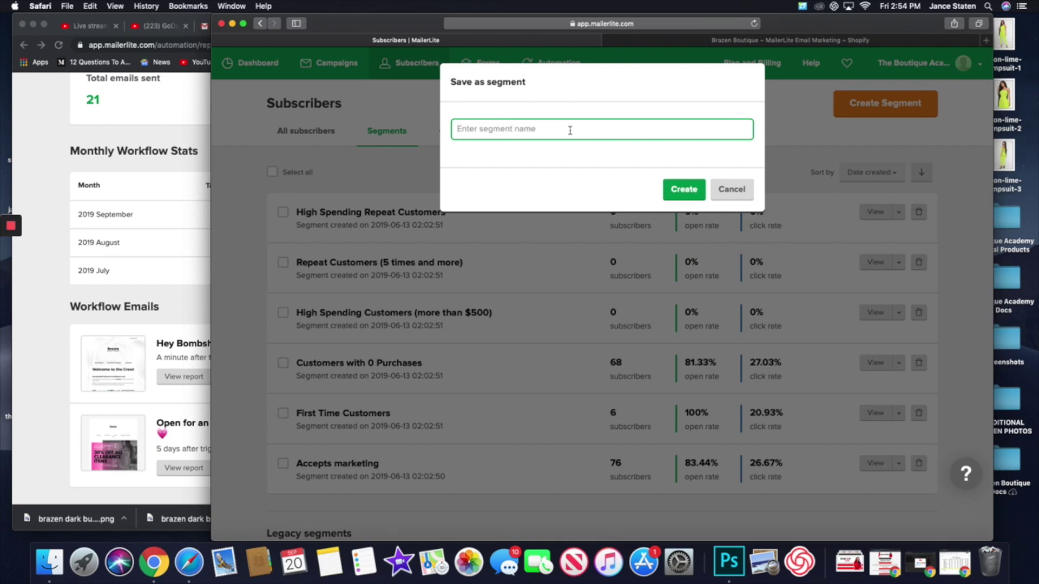
- Create the segment 'test' and change its first condition from Groups to Time inactive
text(test)
click(692, 191)
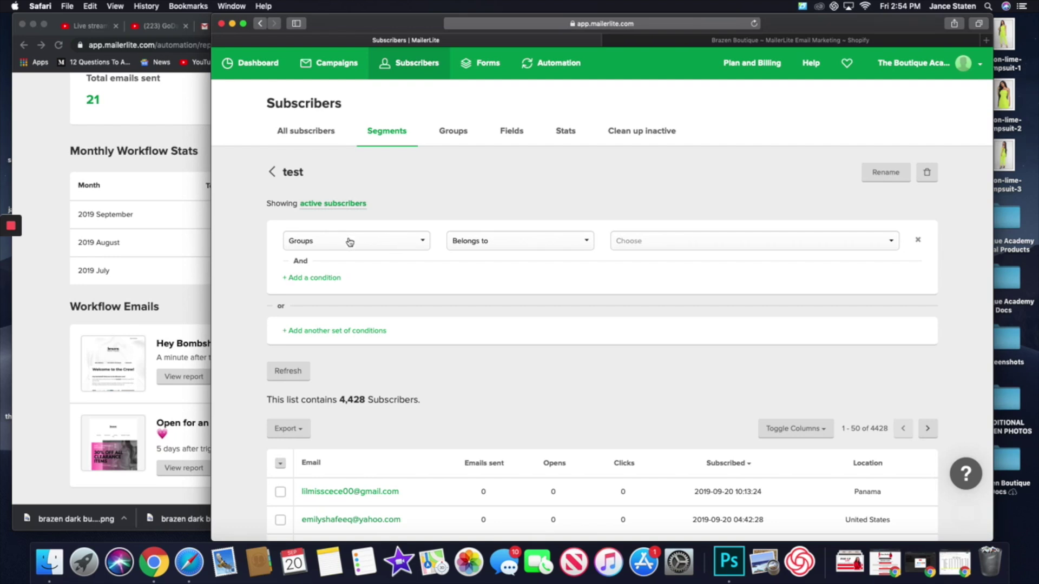
click(349, 242)
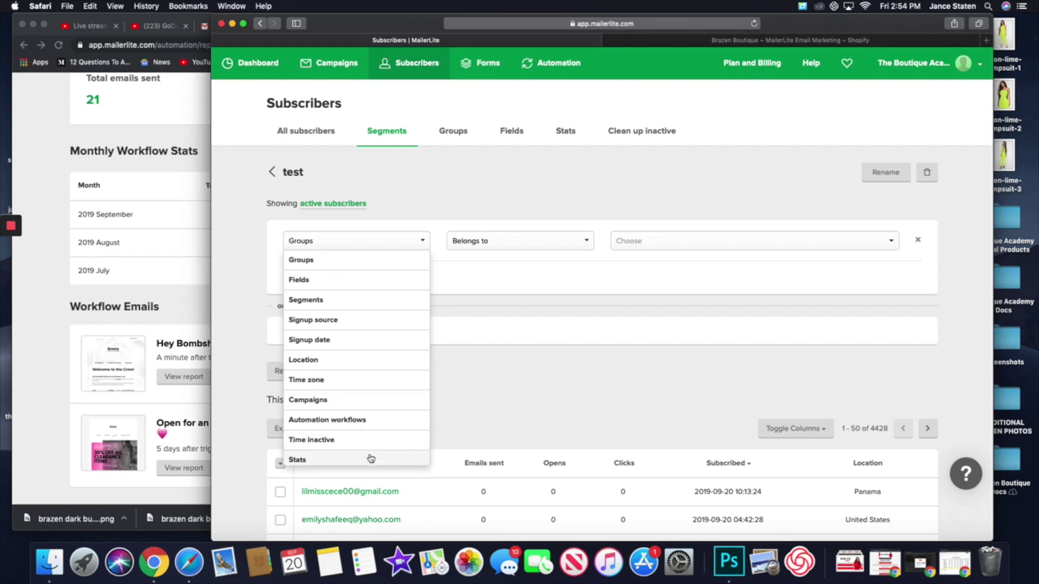
scroll(370, 449, down, 2)
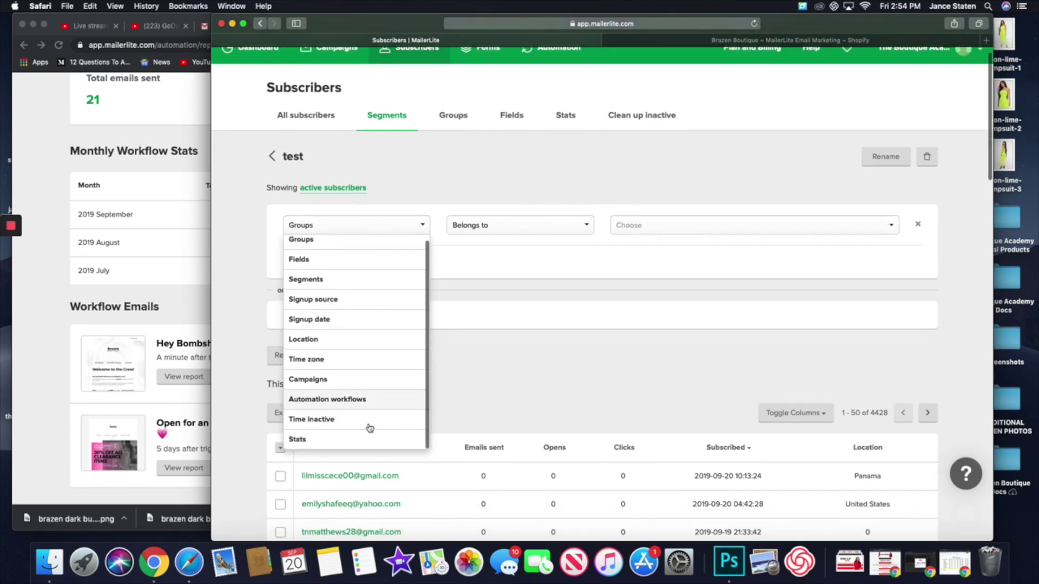
click(370, 420)
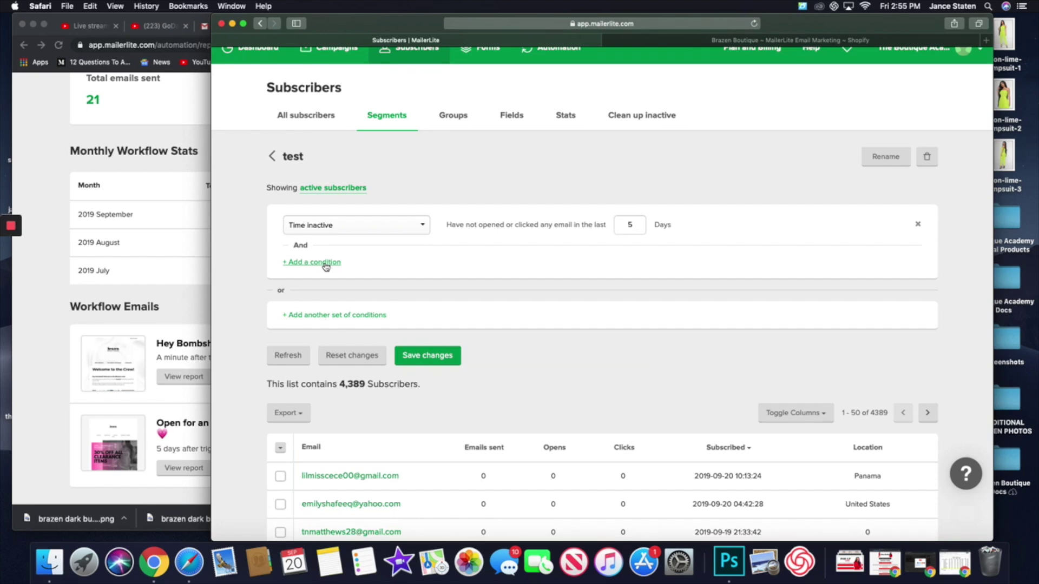
- Add a second condition filtering by Location and browse the country list
click(326, 263)
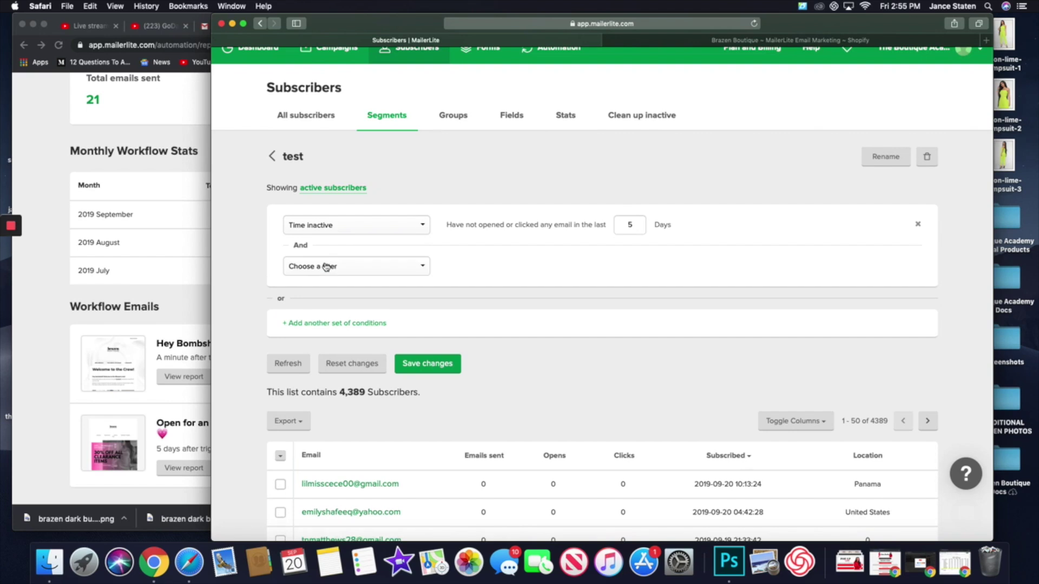
click(365, 269)
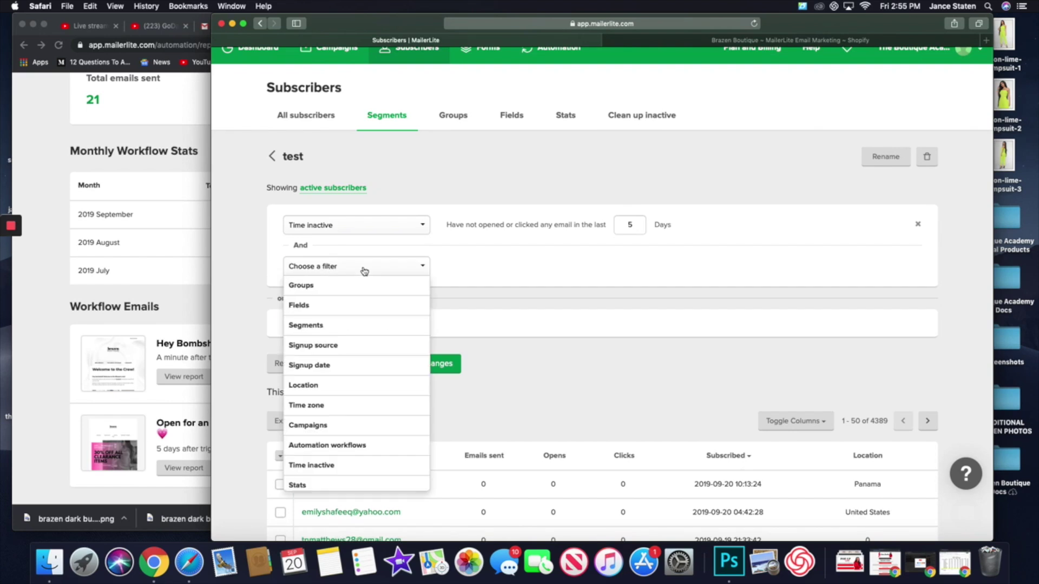
click(375, 386)
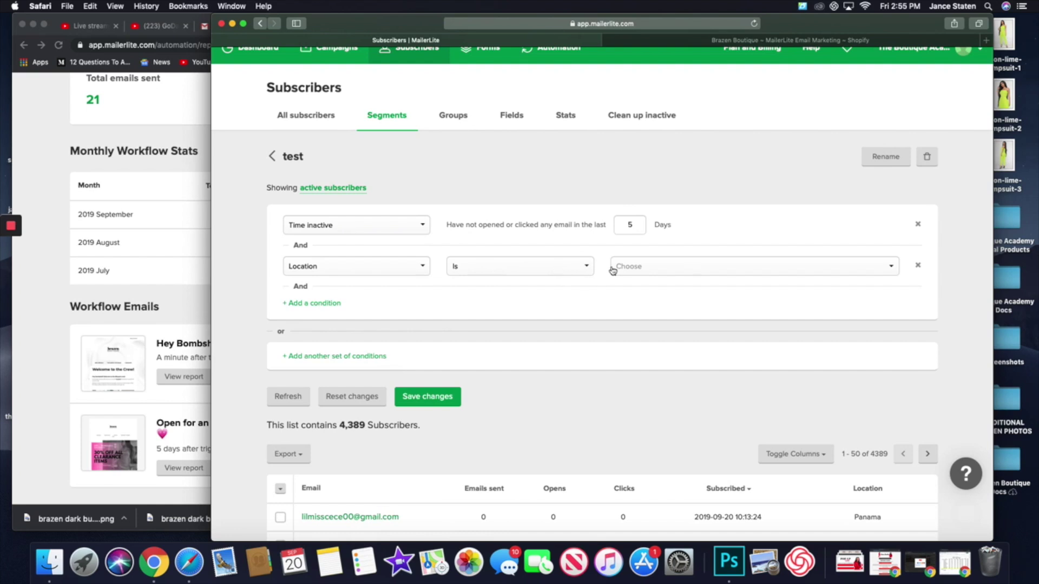
click(683, 267)
scroll(678, 360, down, 3)
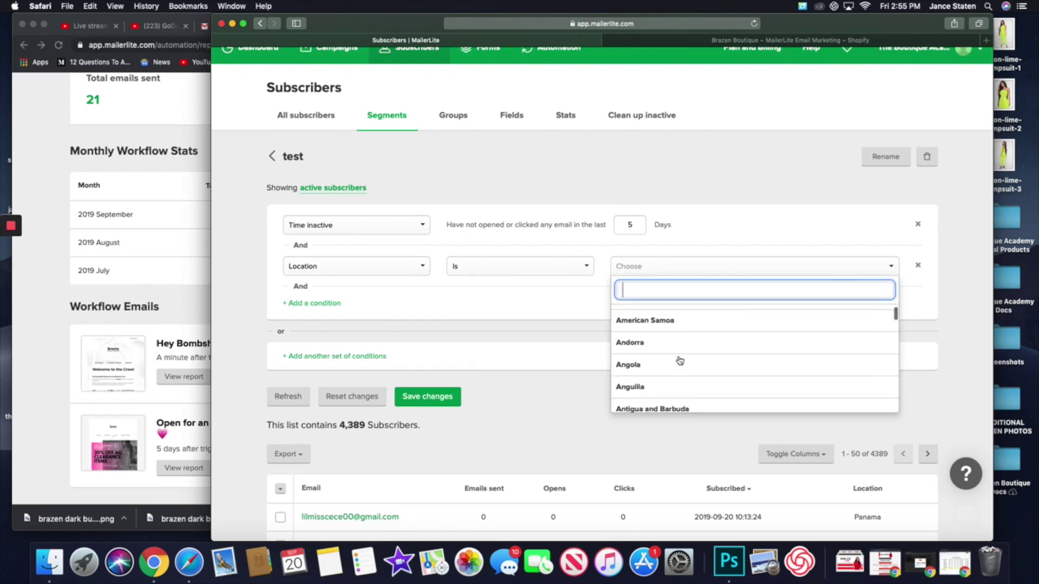
scroll(679, 360, down, 5)
scroll(496, 299, down, 1)
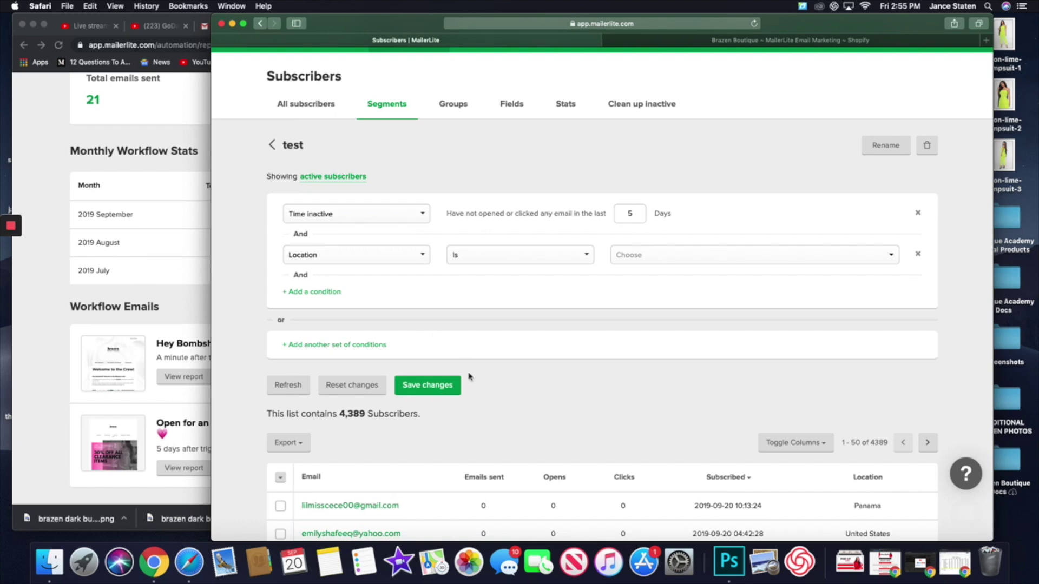
- Switch the first condition to Signup date, close the date picker without choosing a date, and go to Groups
click(341, 219)
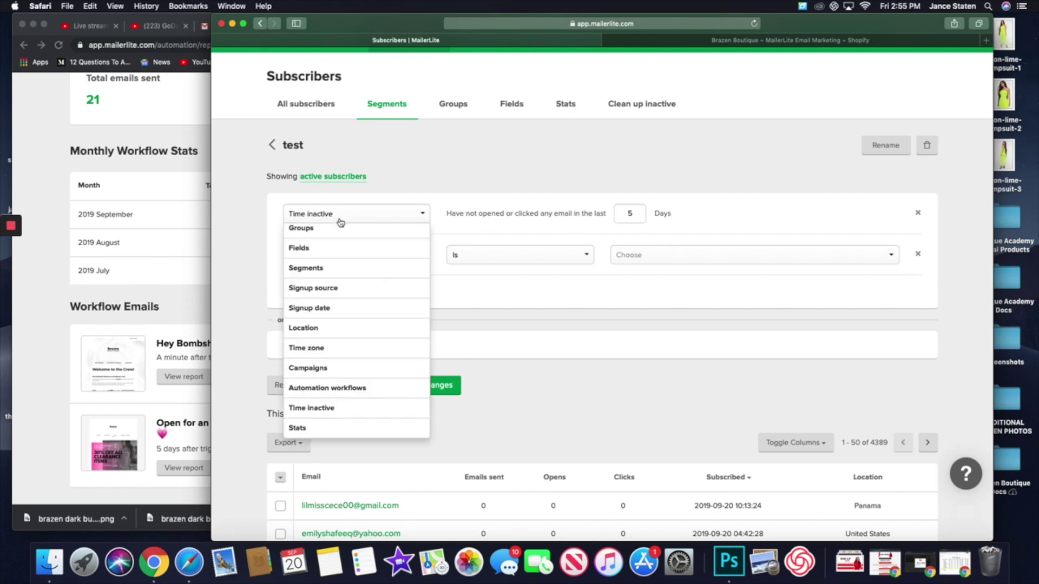
click(339, 315)
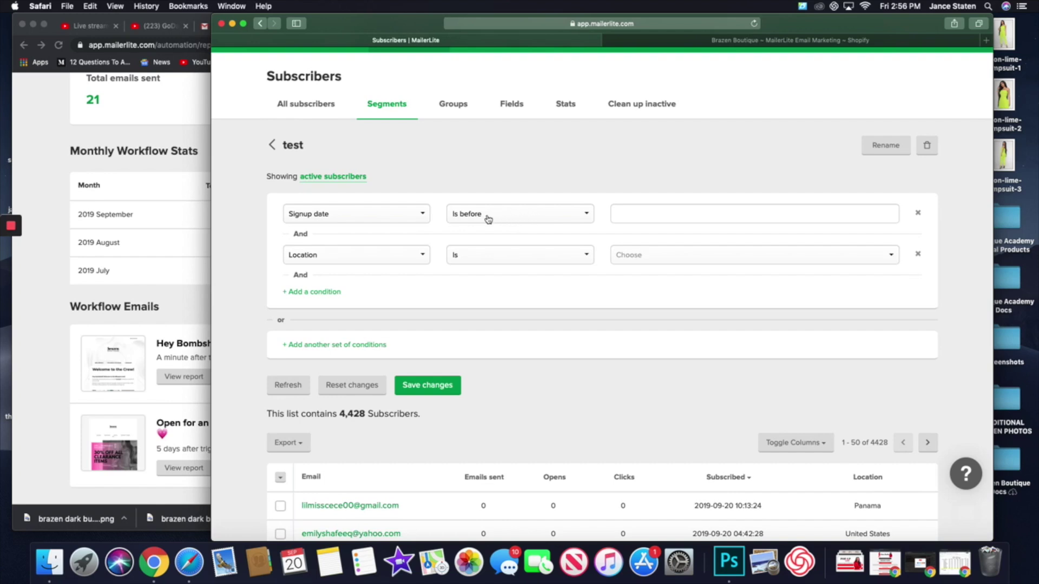
click(654, 214)
click(566, 284)
click(454, 106)
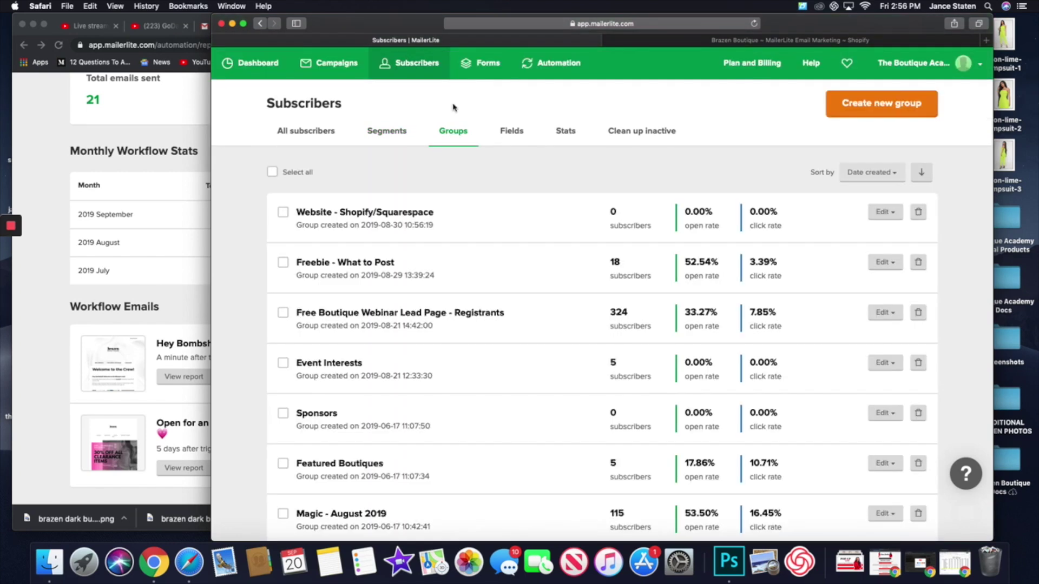
- Create an empty subscriber group named 'test' and close its Edit options without renaming
scroll(446, 254, down, 2)
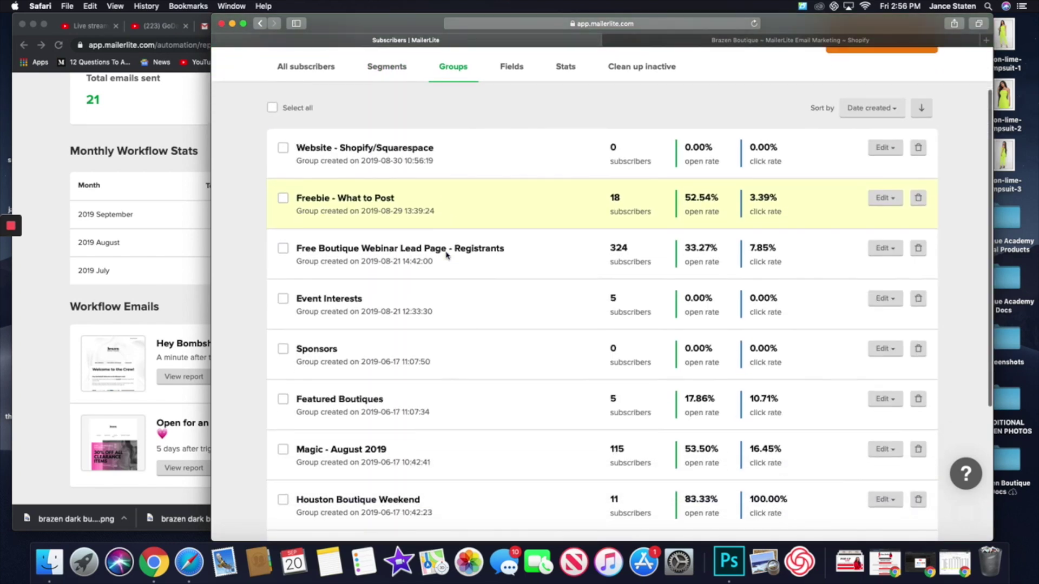
scroll(447, 255, down, 4)
scroll(447, 256, up, 2)
scroll(447, 256, up, 4)
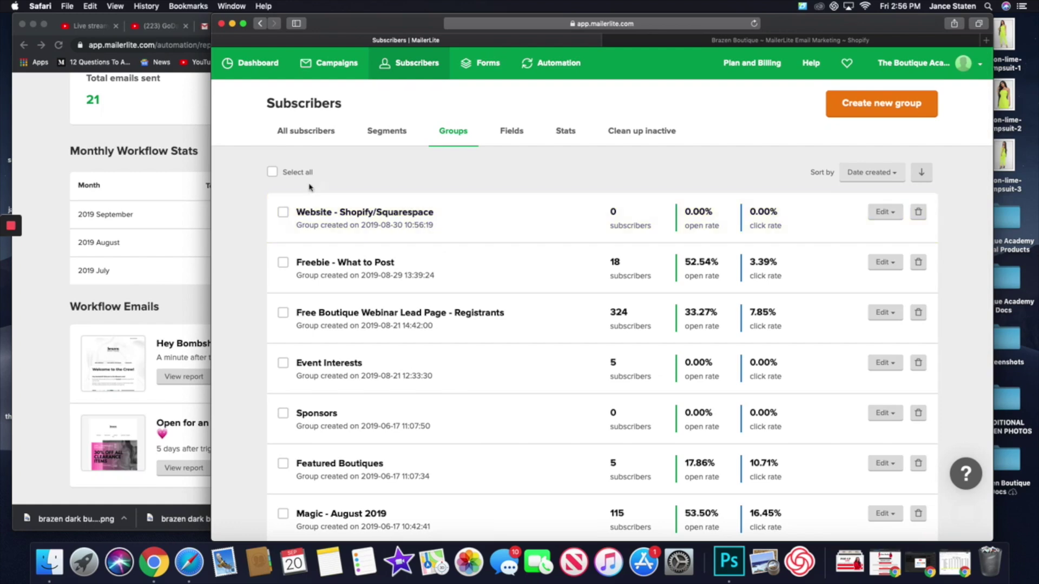
click(844, 105)
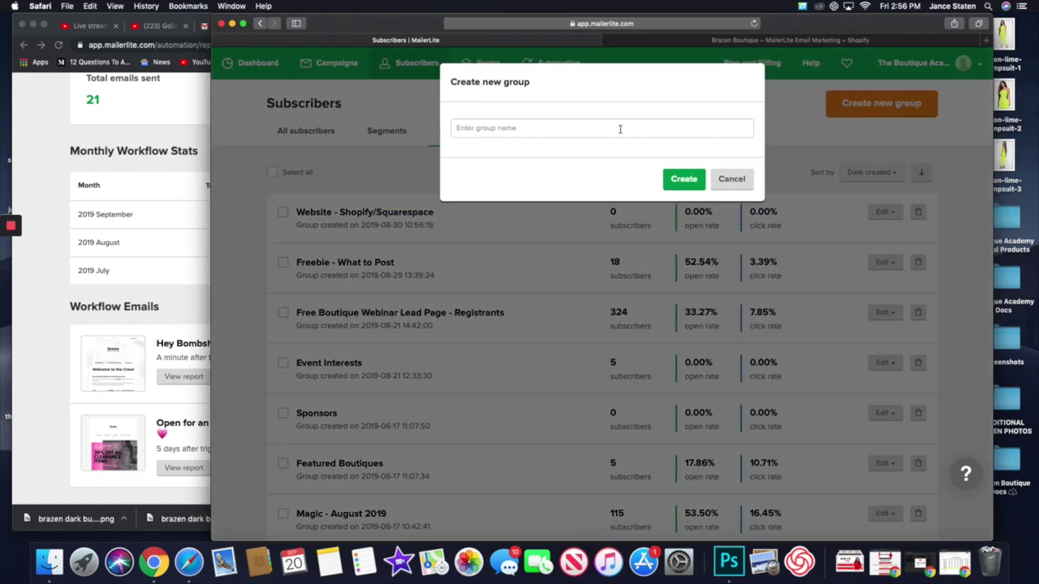
text(test)
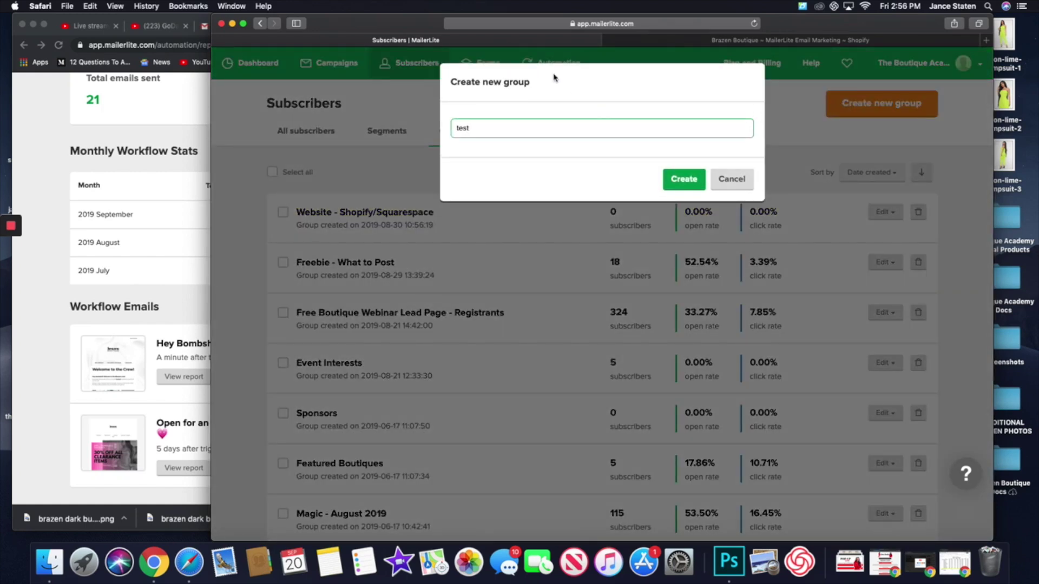
click(704, 184)
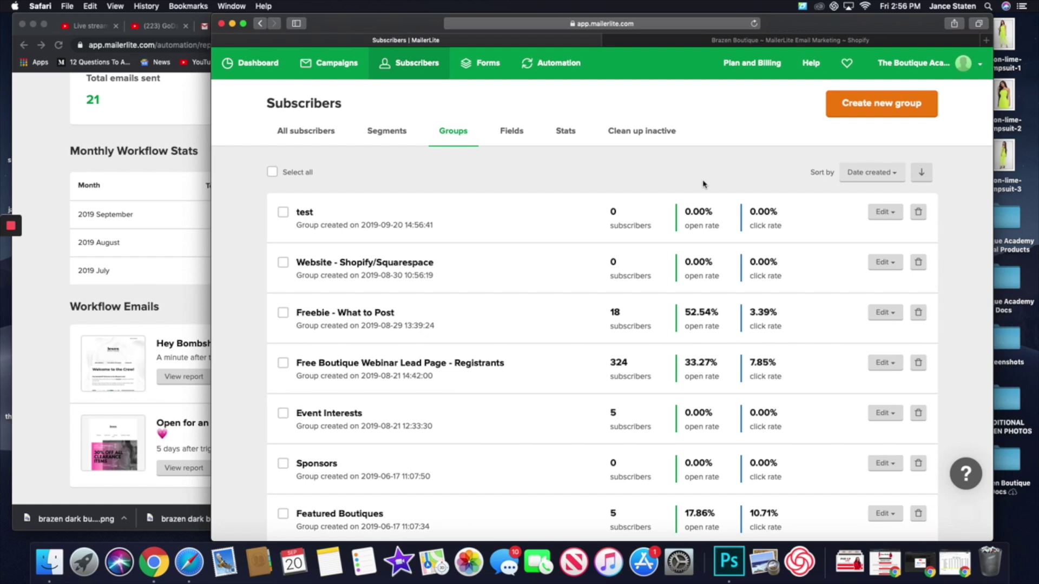
click(894, 214)
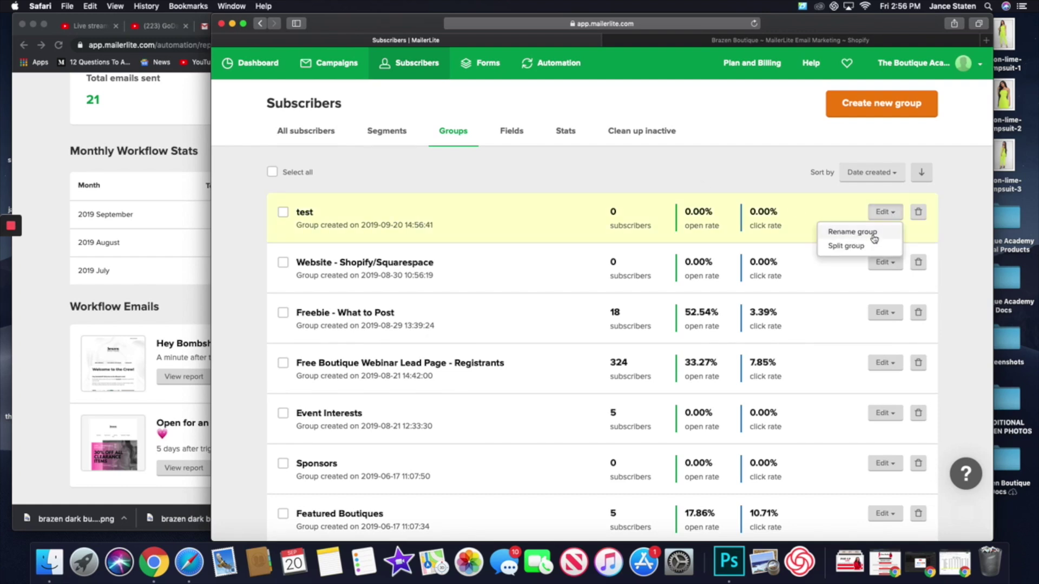
click(465, 183)
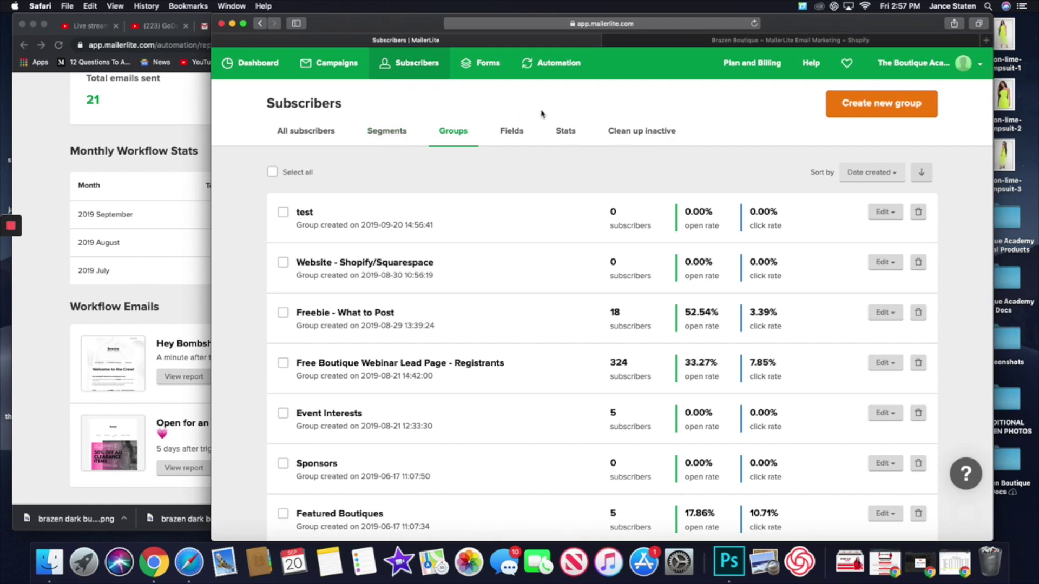
click(569, 136)
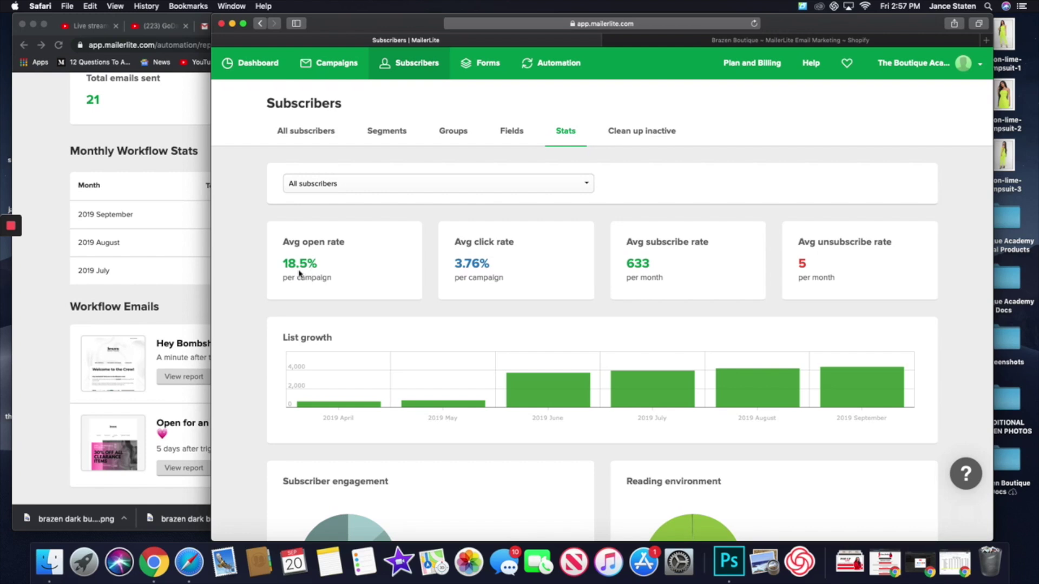
- Scroll through the subscriber stats charts and tables, then return to the top
scroll(300, 268, down, 4)
scroll(301, 260, down, 5)
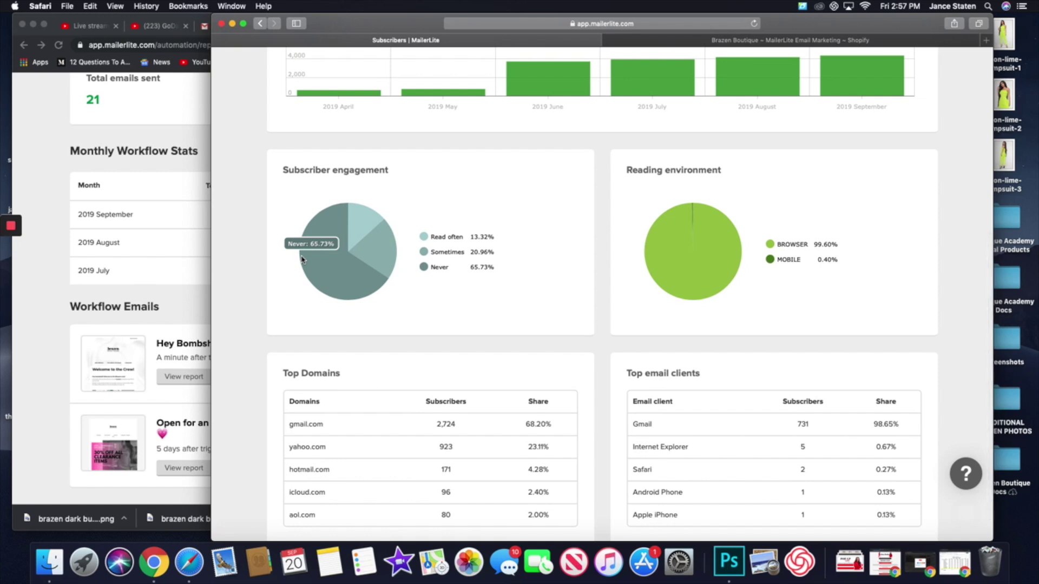
scroll(301, 259, up, 5)
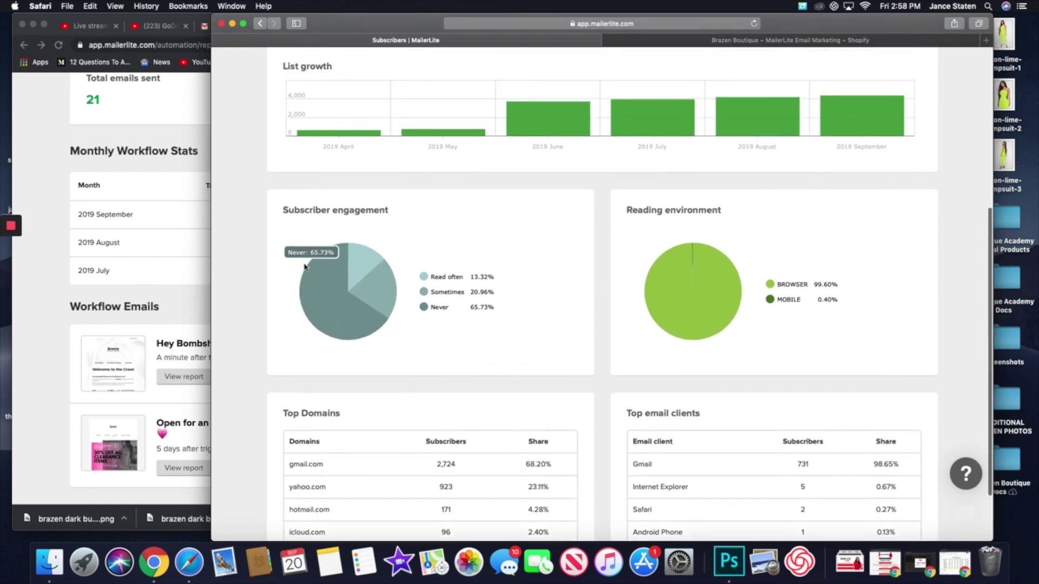
scroll(304, 265, down, 6)
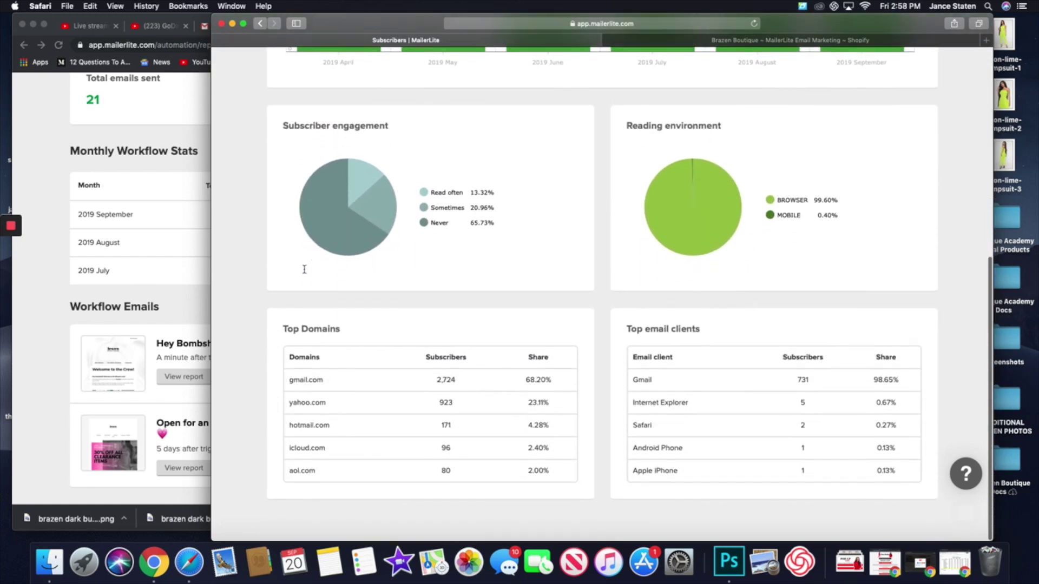
scroll(304, 269, up, 8)
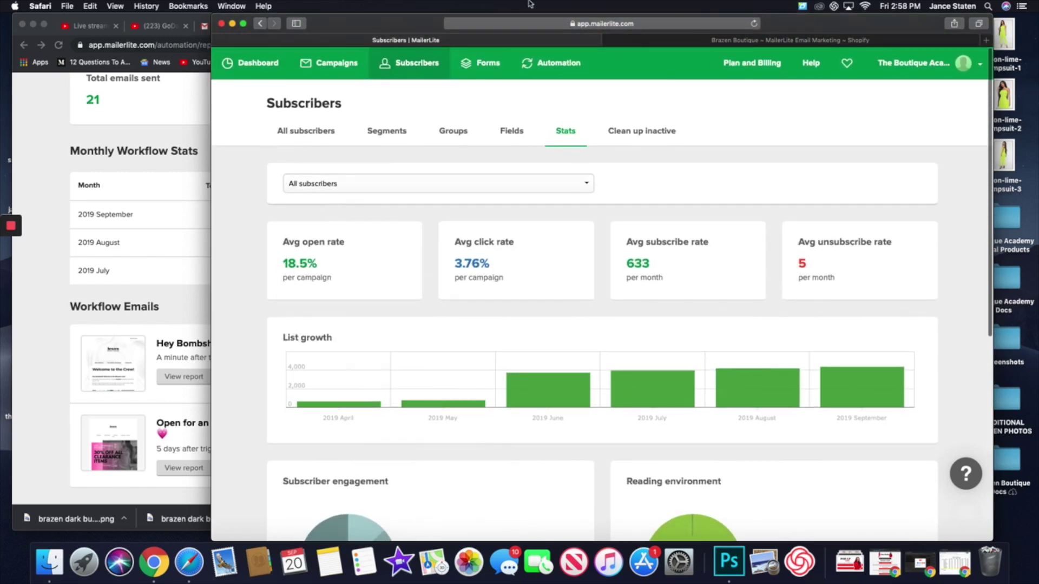